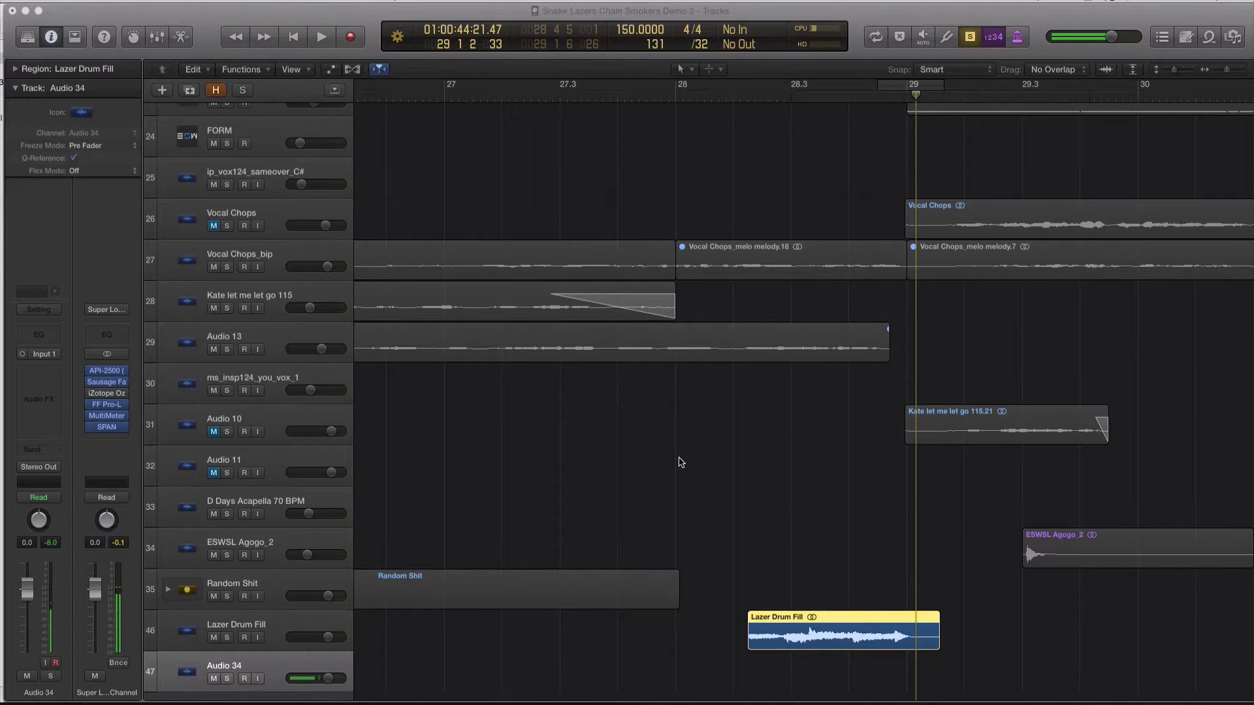
- Place the playhead at bar 28 and enlarge the view around the Lazer Drum Fill region
{"action": "scroll", "coordinate": [676, 445], "scroll_direction": "left", "scroll_amount": 1}
{"action": "scroll", "coordinate": [676, 446], "scroll_direction": "down", "scroll_amount": 2}
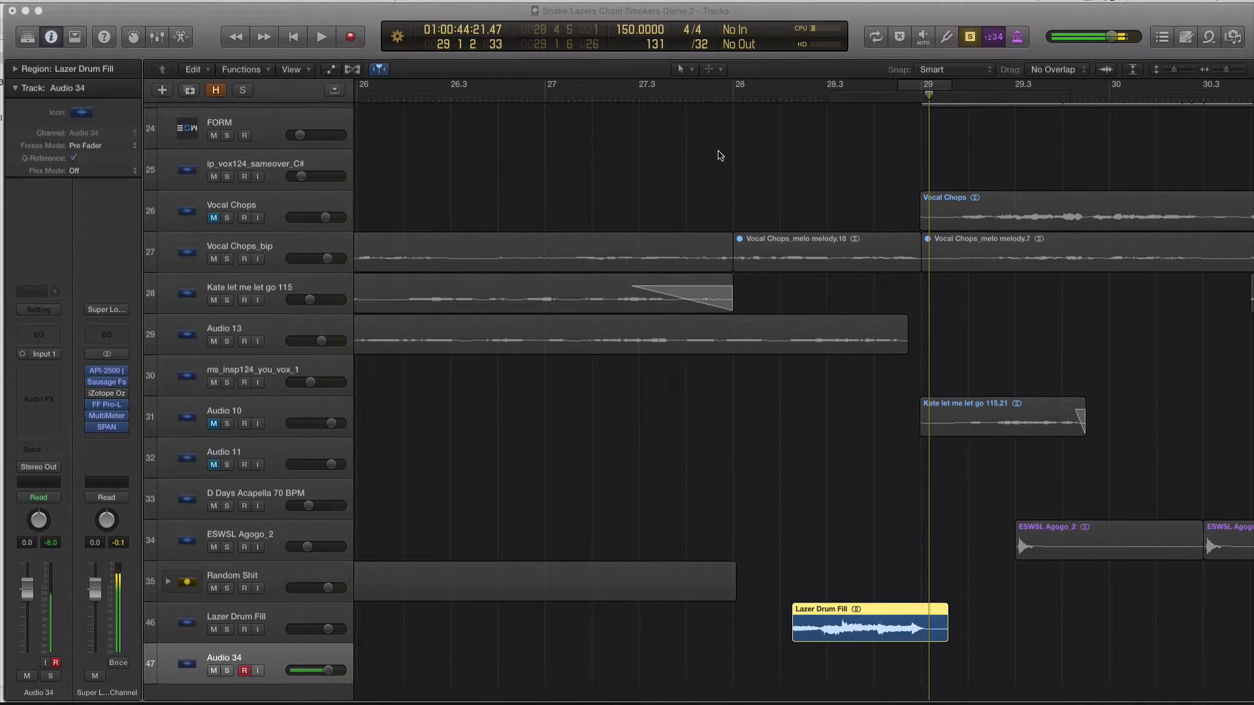
{"action": "left_click", "coordinate": [733, 98]}
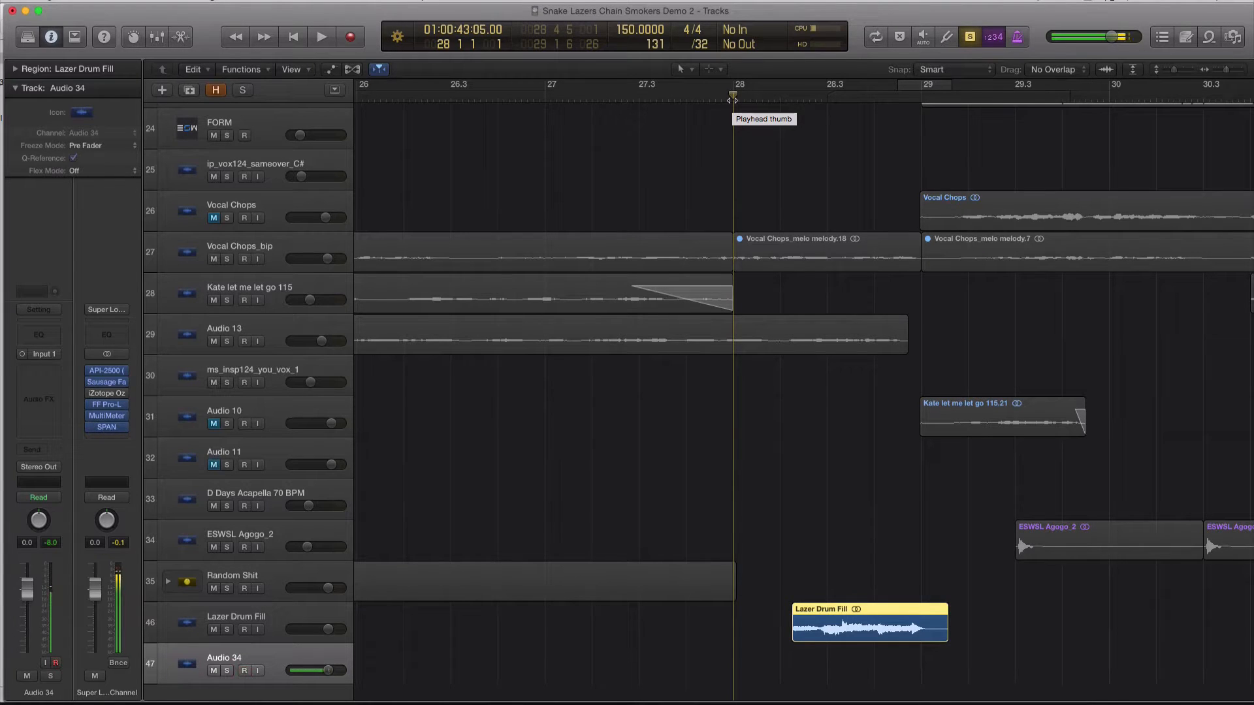
{"action": "left_click_drag", "start_coordinate": [795, 555], "coordinate": [884, 646]}
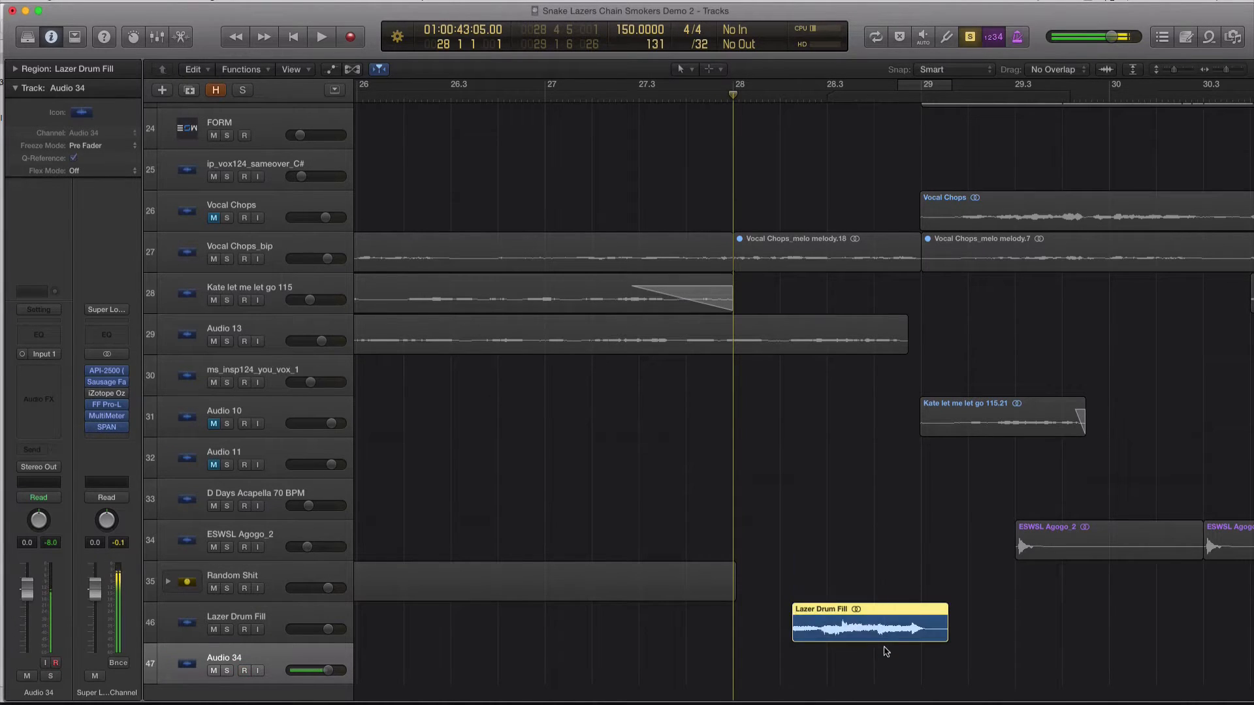
{"action": "key", "text": "super+Down"}
{"action": "key", "text": "super+Down"}
{"action": "key", "text": "super+Down"}
{"action": "key", "text": "super+Down"}
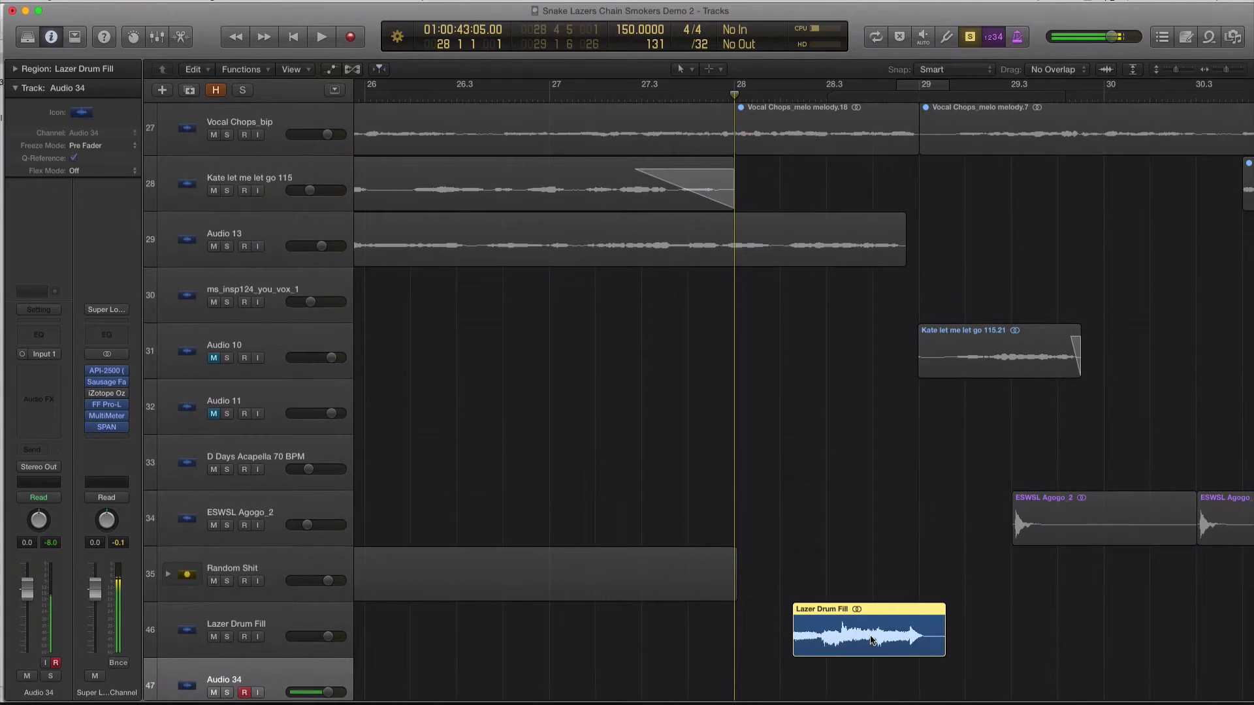
{"action": "key", "text": "super+Right"}
{"action": "key", "text": "super+Right"}
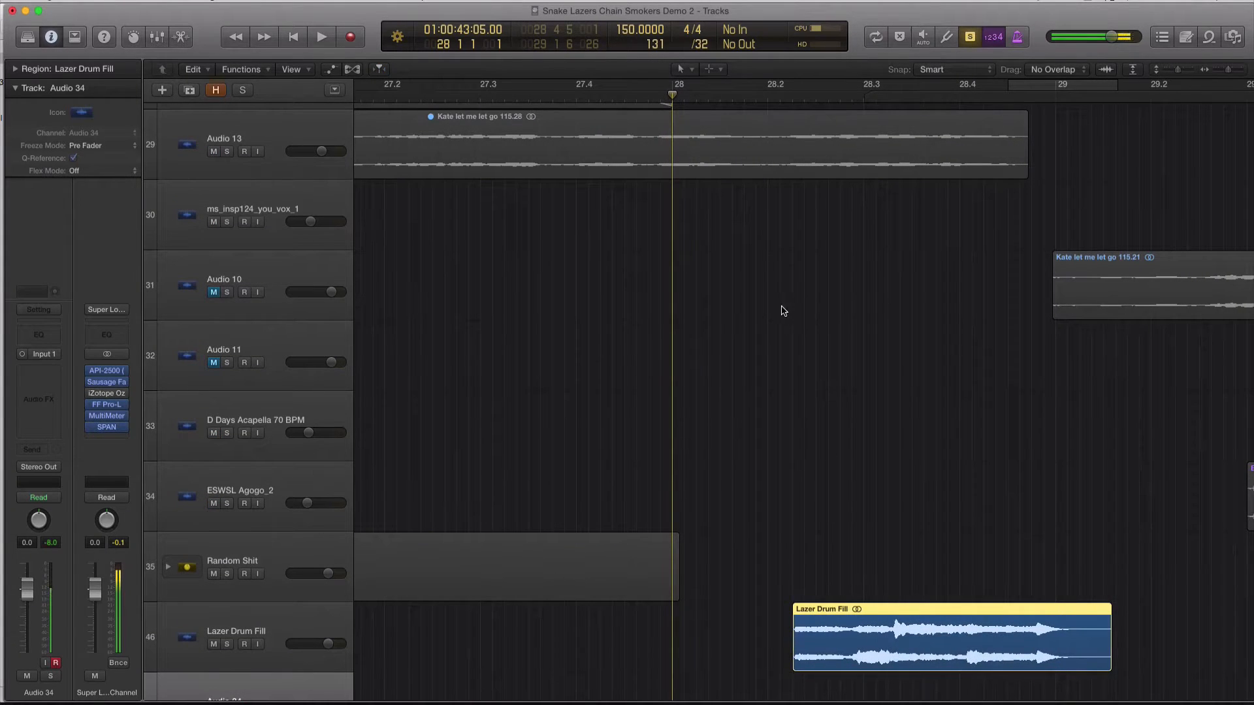
- Play back the Lazer Drum Fill region twice, starting from around beat 28.2
{"action": "left_click", "coordinate": [768, 98]}
{"action": "key", "text": "space"}
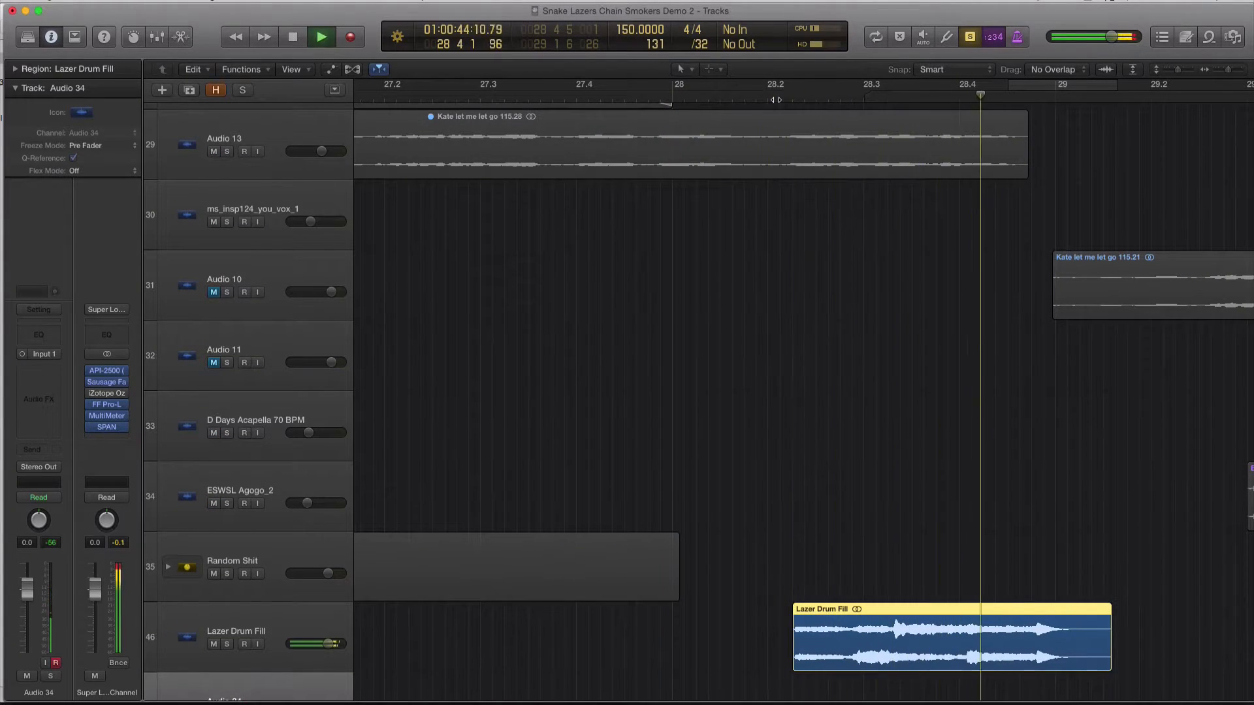
{"action": "key", "text": "space"}
{"action": "left_click", "coordinate": [804, 98]}
{"action": "key", "text": "space"}
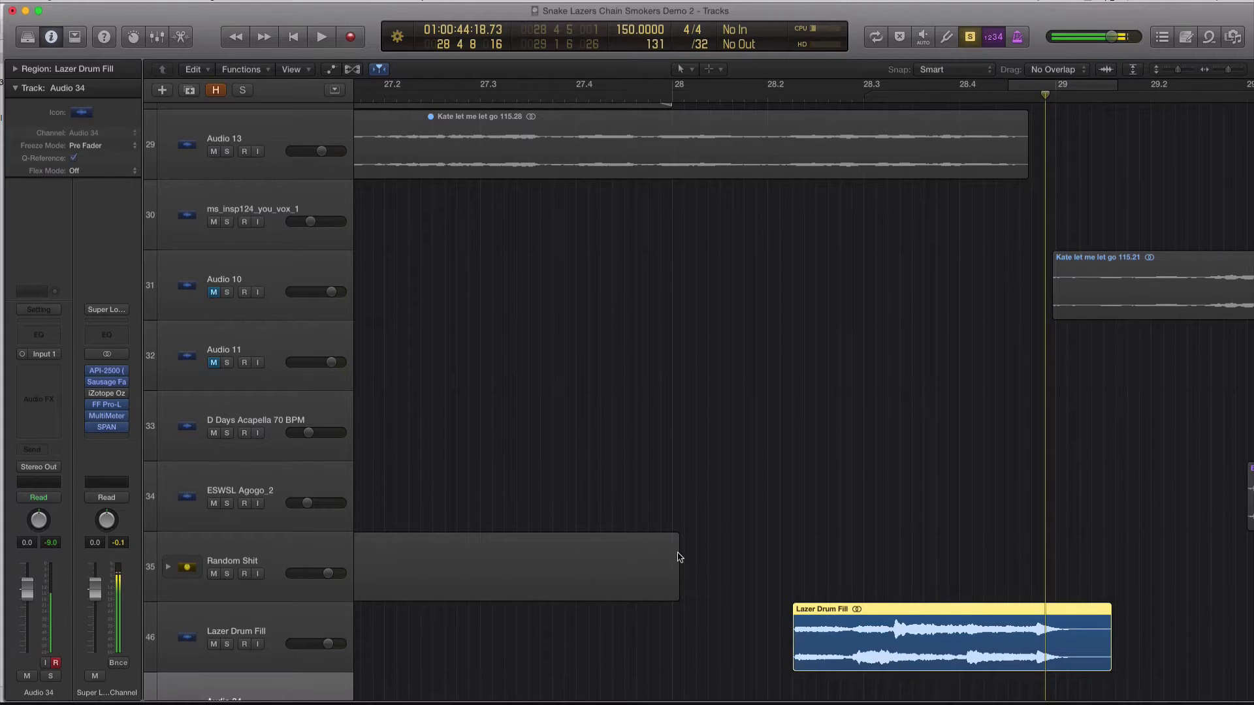
- Select the Lazer Drum Fill track and place the playhead at the start of bar 28
{"action": "scroll", "coordinate": [679, 555], "scroll_direction": "down", "scroll_amount": 1}
{"action": "left_click", "coordinate": [267, 555]}
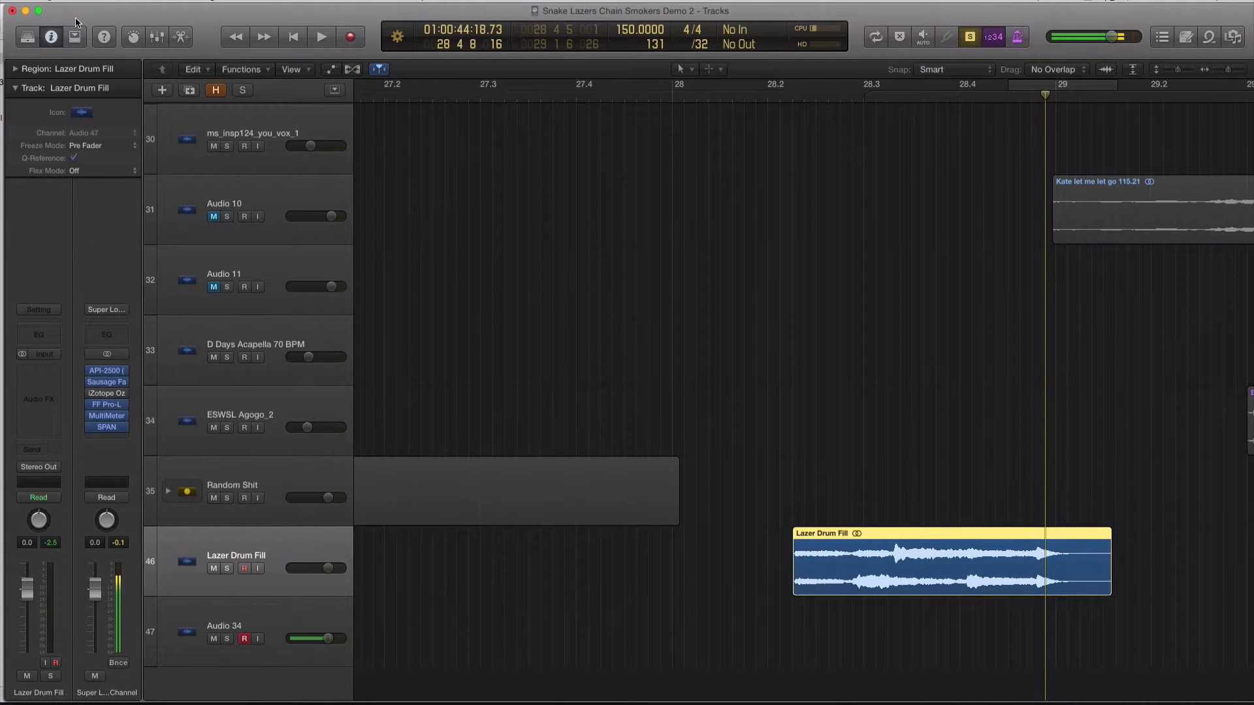
{"action": "left_click", "coordinate": [781, 96]}
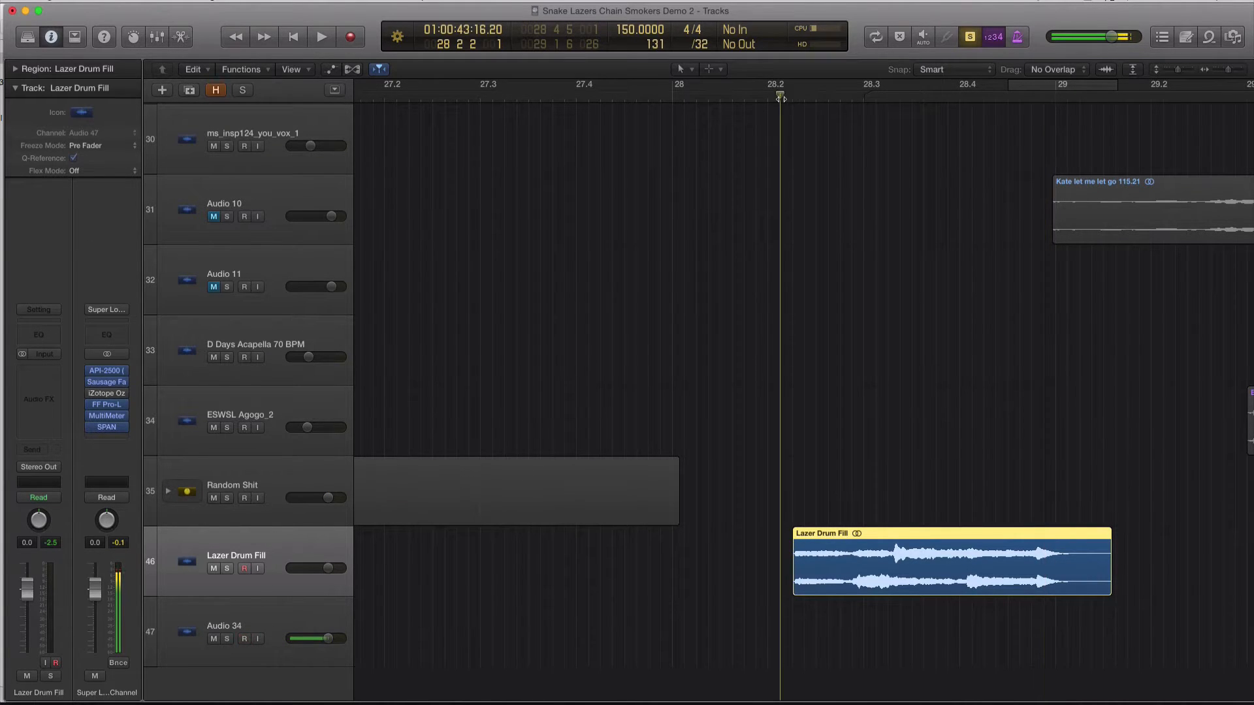
{"action": "left_click", "coordinate": [670, 93]}
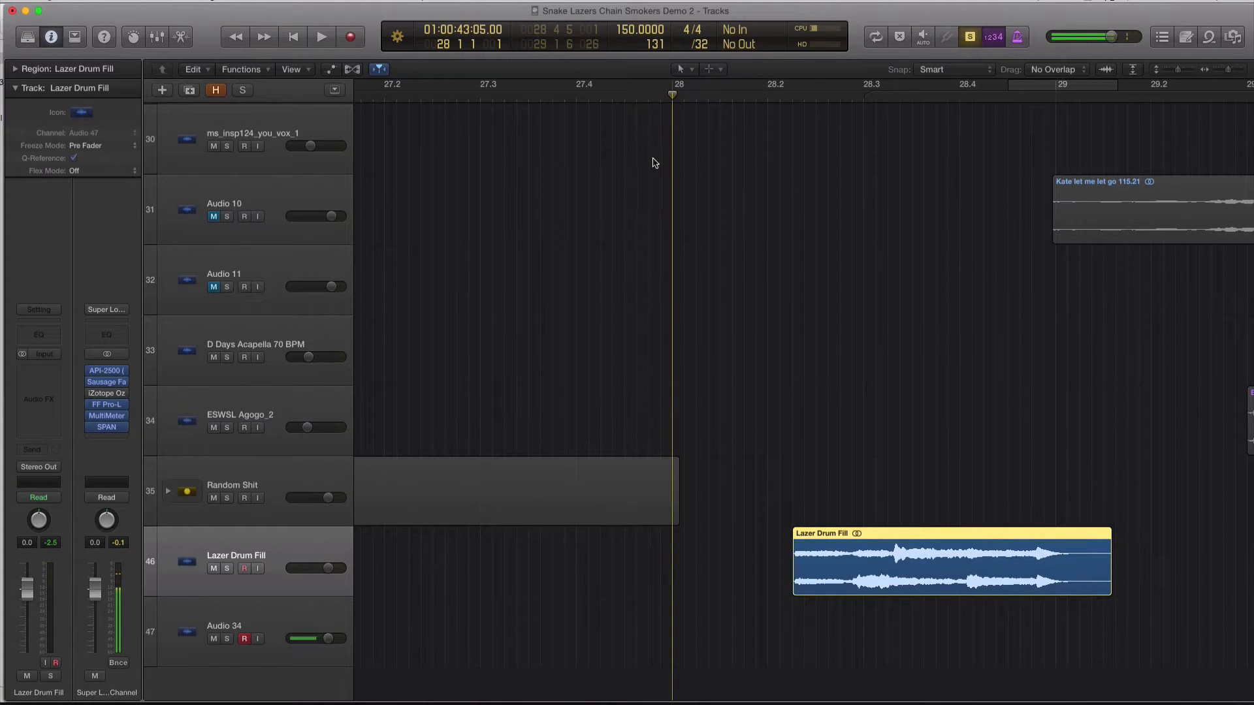
- Set the grid division to /16 and place the playhead just before the Lazer Drum Fill region
{"action": "left_click", "coordinate": [700, 44]}
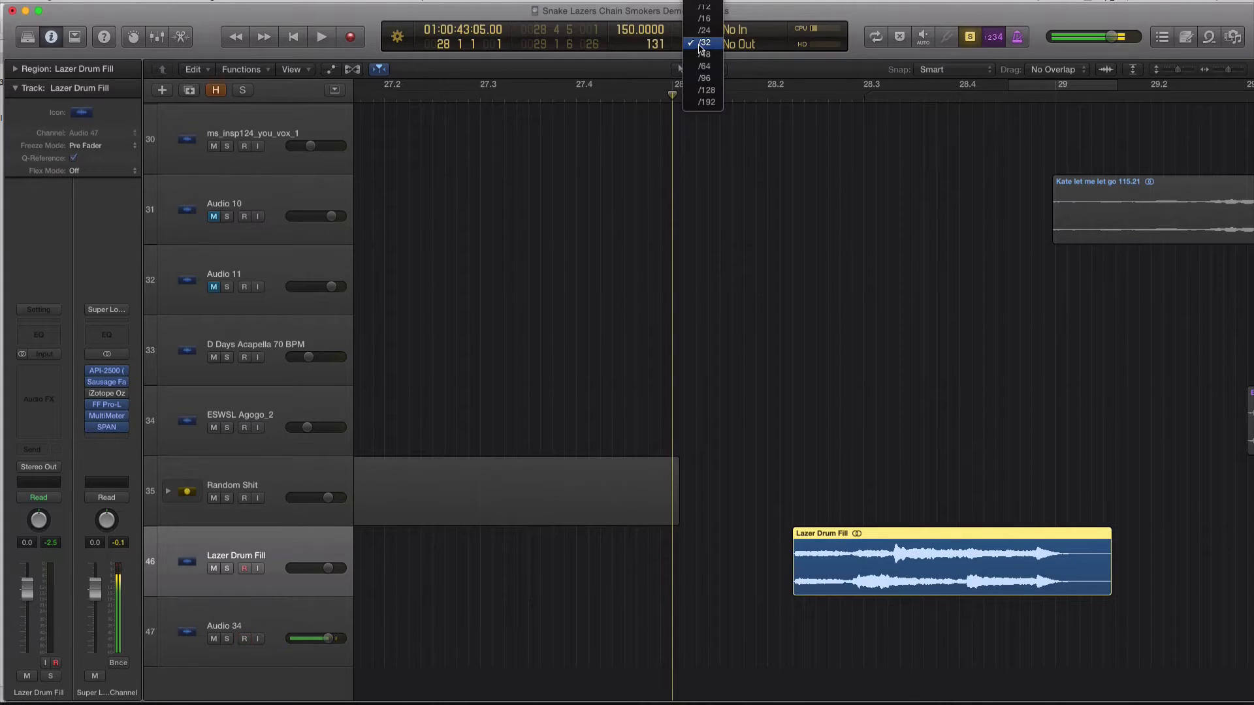
{"action": "left_click", "coordinate": [704, 18]}
{"action": "left_click", "coordinate": [700, 44]}
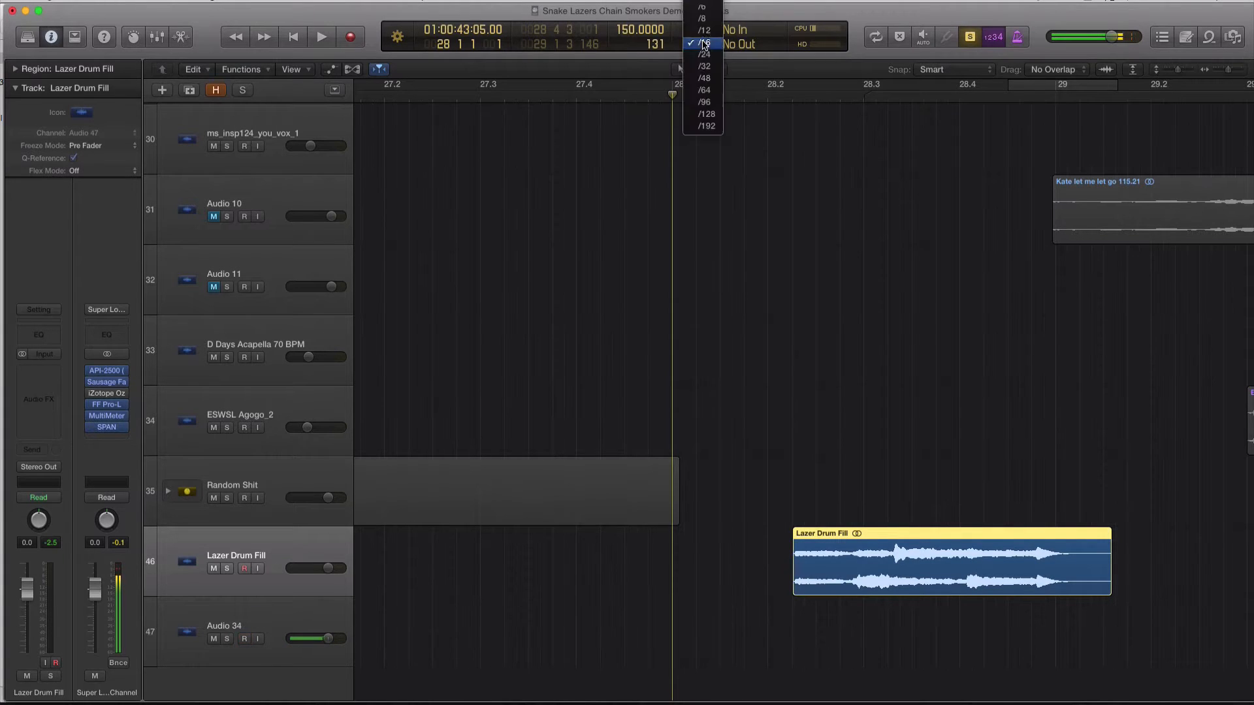
{"action": "left_click", "coordinate": [732, 116]}
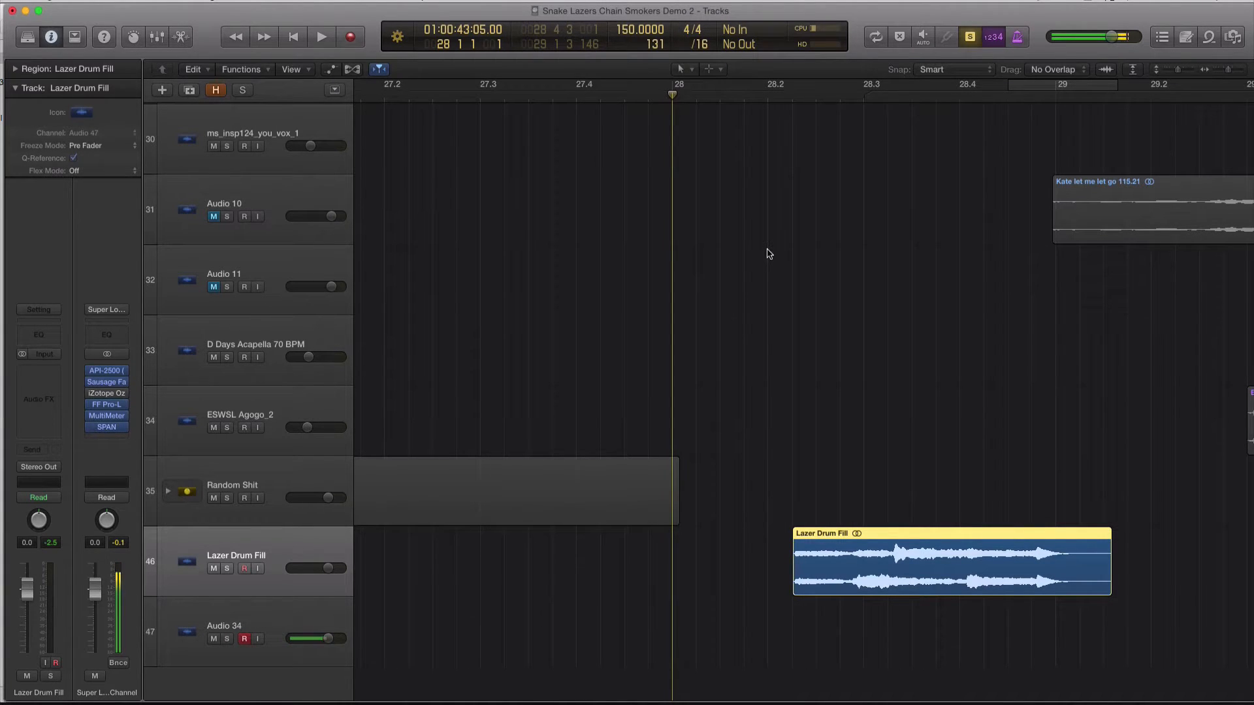
{"action": "left_click", "coordinate": [788, 97]}
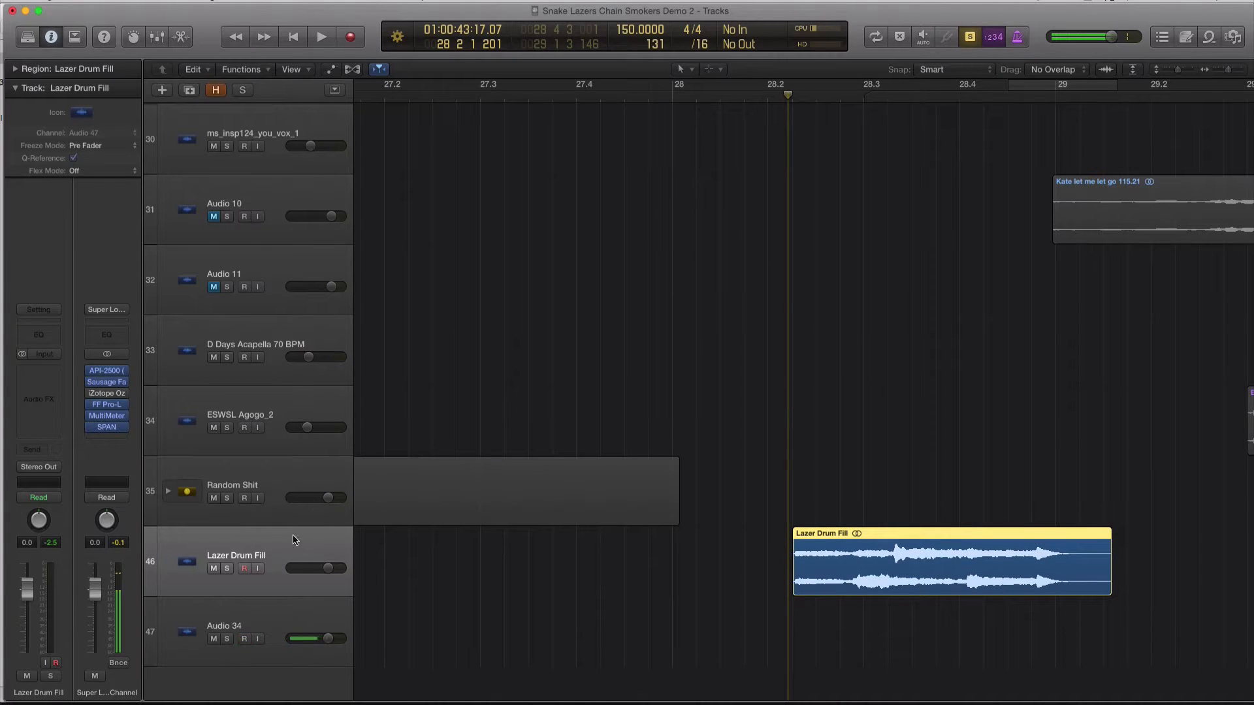
- Set the grid division to /32
{"action": "scroll", "coordinate": [294, 550], "scroll_direction": "right", "scroll_amount": 1}
{"action": "scroll", "coordinate": [293, 550], "scroll_direction": "right", "scroll_amount": 2}
{"action": "left_click", "coordinate": [702, 44]}
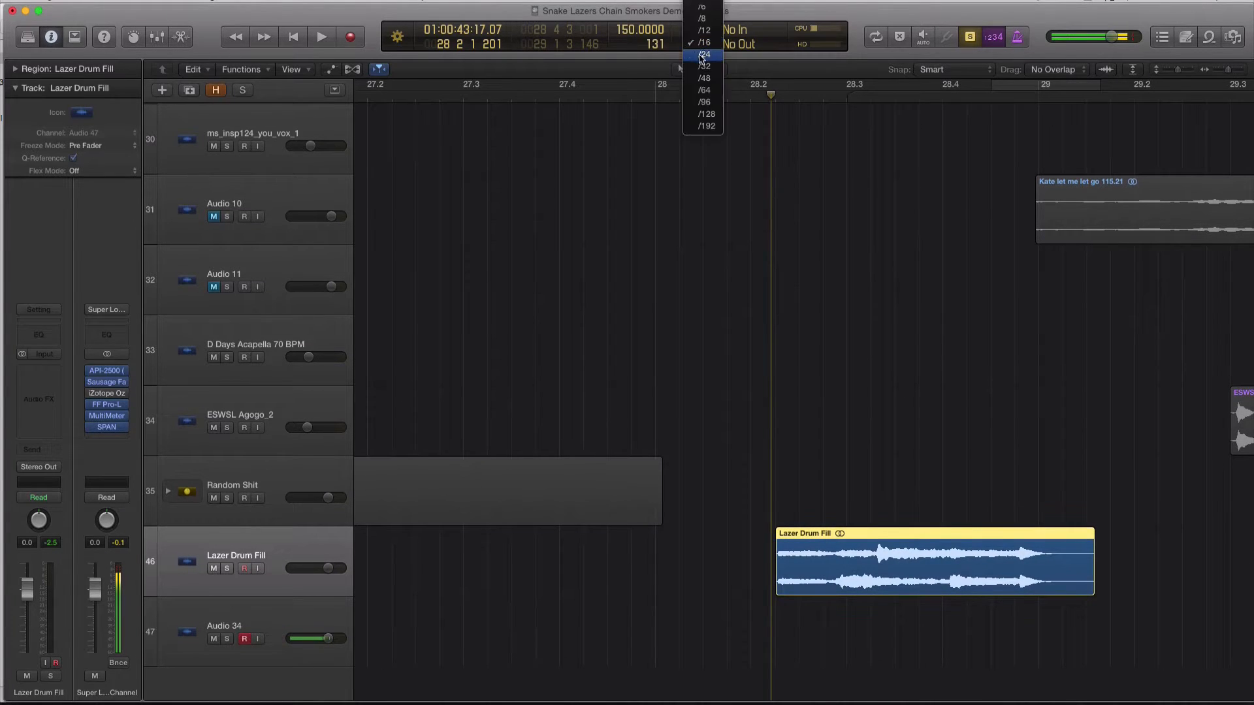
{"action": "left_click", "coordinate": [703, 66]}
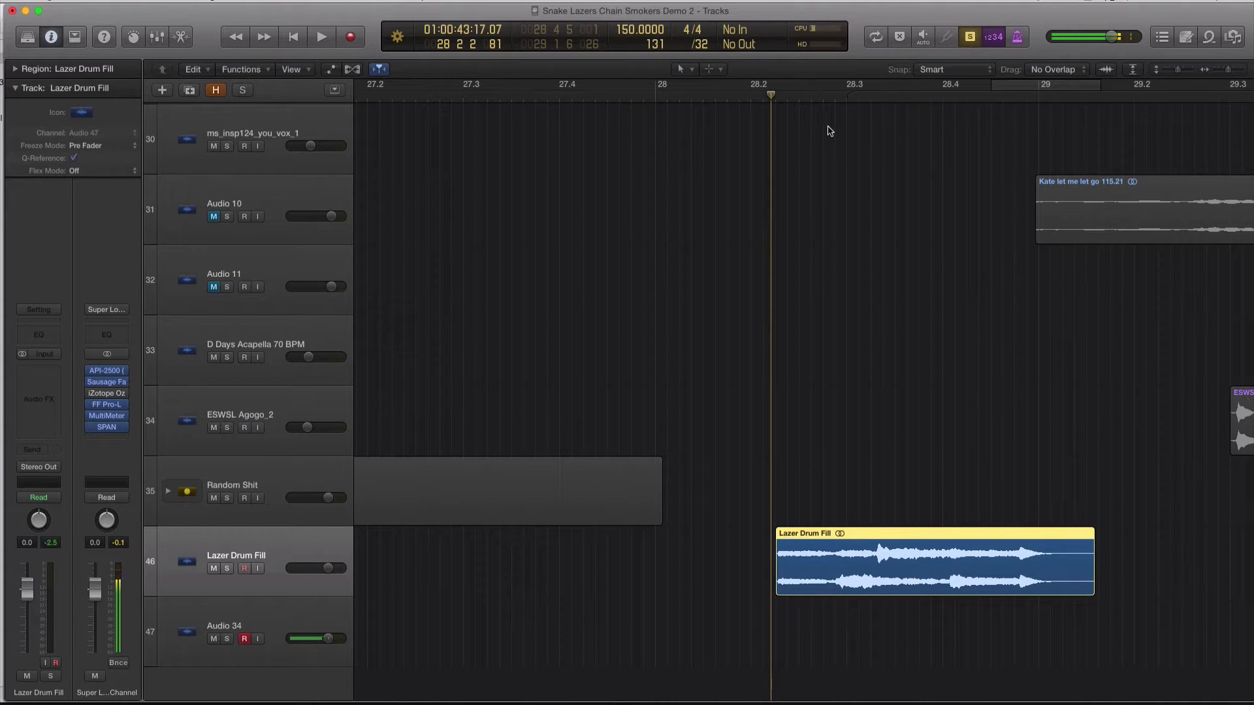
- Mute the Lazer Drum Fill track and select the Audio 34 track
{"action": "left_click_drag", "start_coordinate": [873, 434], "coordinate": [991, 600]}
{"action": "left_click", "coordinate": [213, 568]}
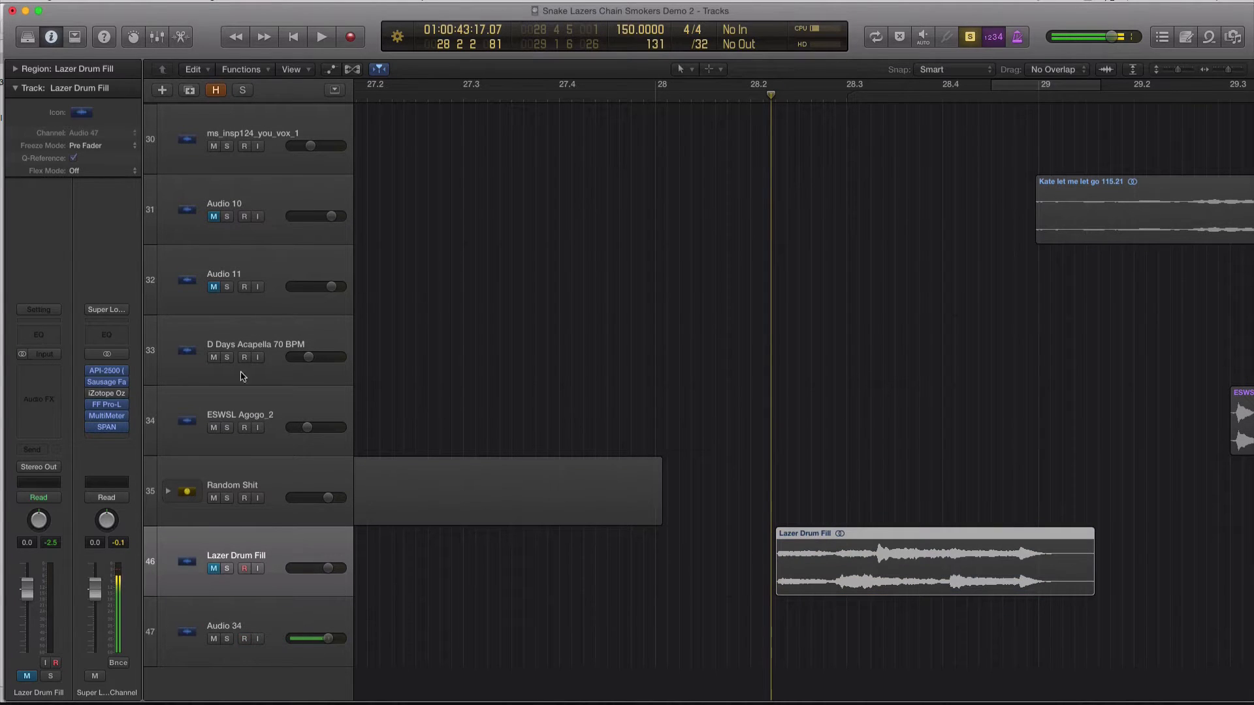
{"action": "left_click_drag", "start_coordinate": [292, 621], "coordinate": [292, 592]}
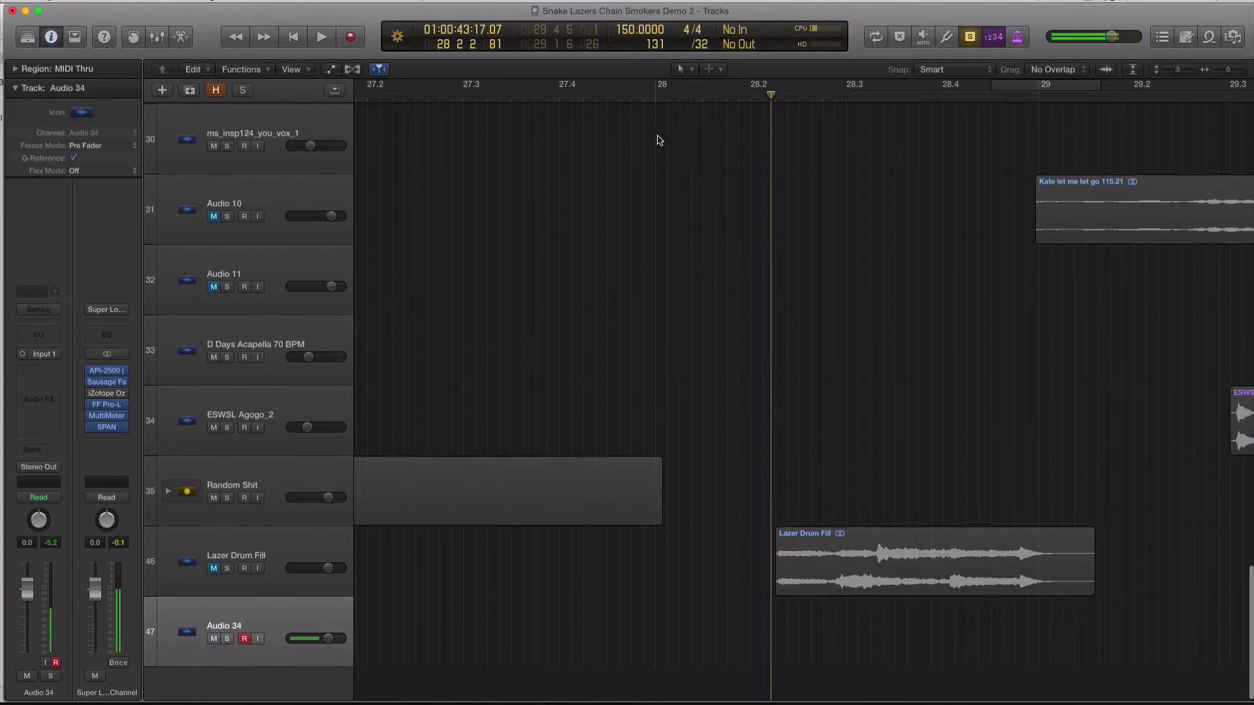
- Define a cycle range from bar 28 to bar 29, and switch cycle mode off
{"action": "left_click", "coordinate": [659, 91]}
{"action": "left_click_drag", "start_coordinate": [660, 91], "coordinate": [1041, 87]}
{"action": "left_click", "coordinate": [893, 95]}
{"action": "scroll", "coordinate": [892, 95], "scroll_direction": "down", "scroll_amount": 5, "text": "alt"}
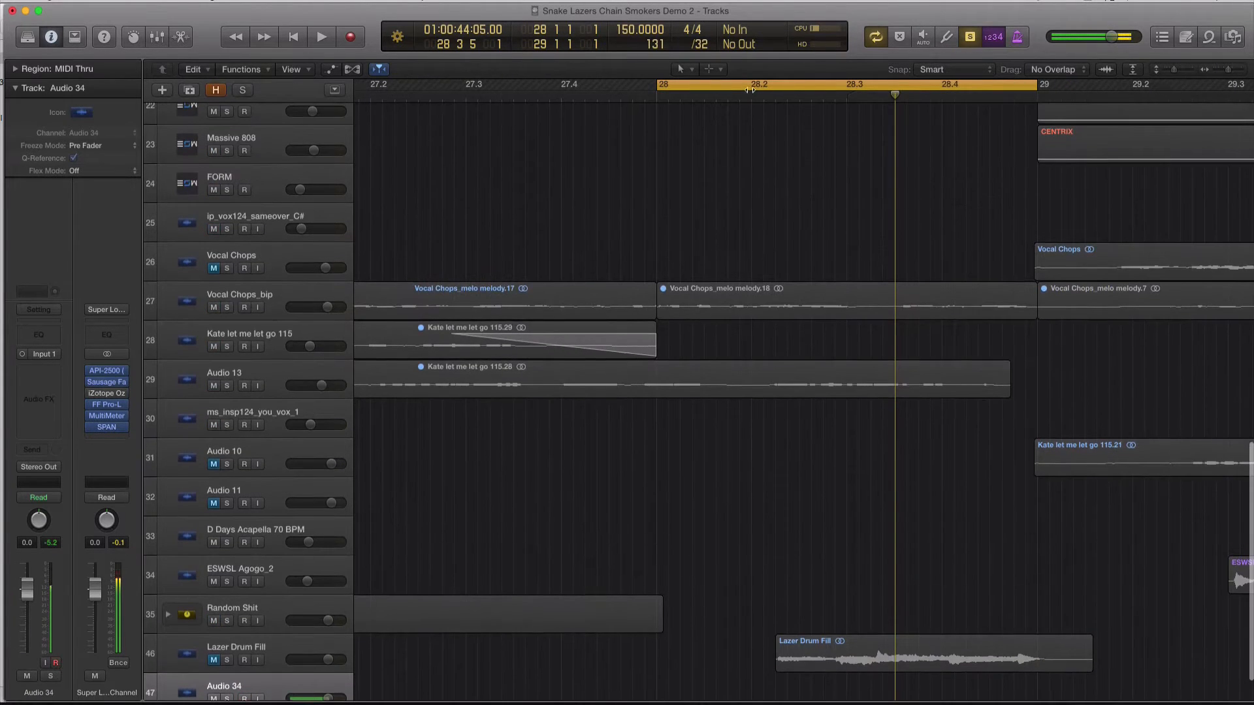
{"action": "key", "text": "c"}
- Turn off solo mode and play the full arrangement from around bar 27 to bar 33
{"action": "scroll", "coordinate": [749, 91], "scroll_direction": "down", "scroll_amount": 5}
{"action": "key", "text": "ctrl+s"}
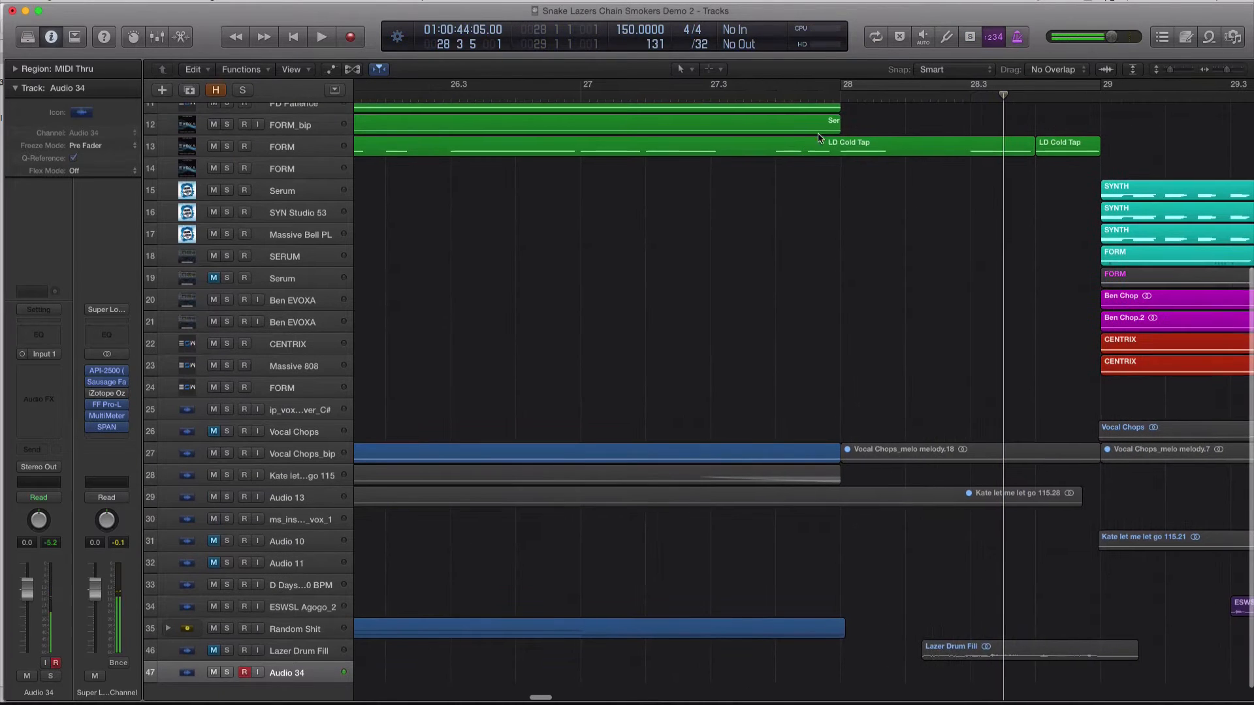
{"action": "left_click", "coordinate": [838, 95]}
{"action": "scroll", "coordinate": [784, 111], "scroll_direction": "down", "scroll_amount": 2}
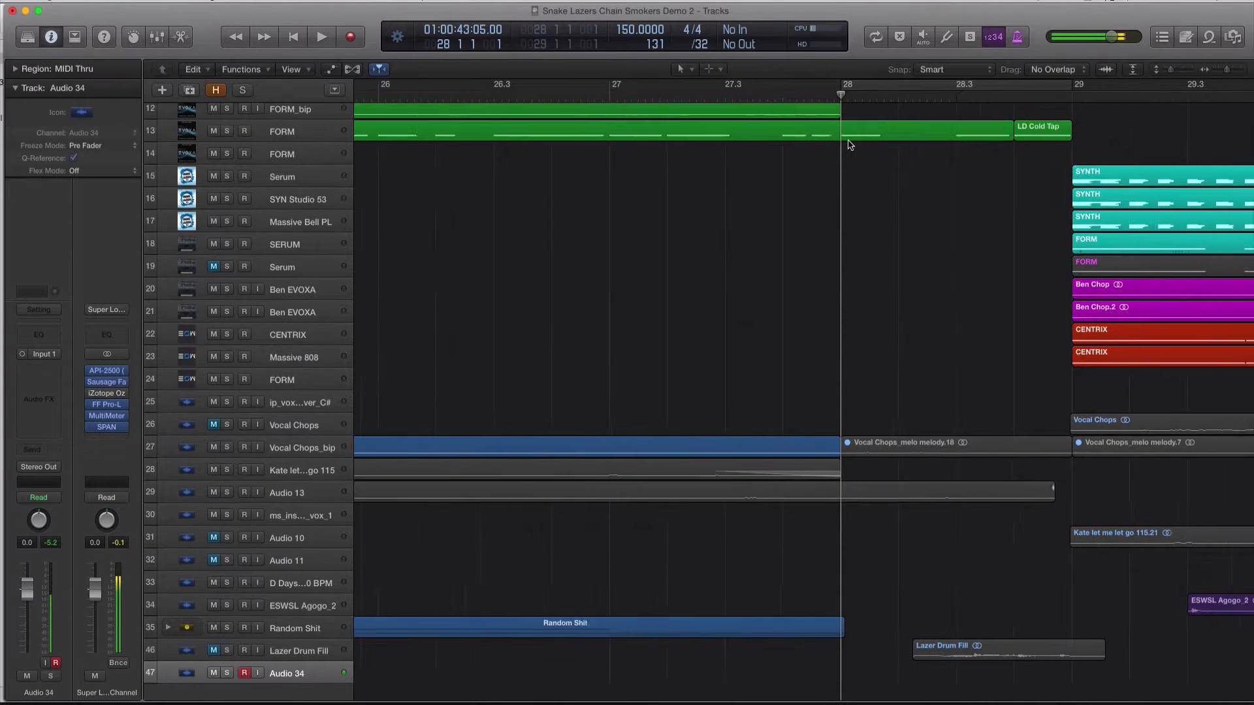
{"action": "left_click", "coordinate": [631, 100]}
{"action": "key", "text": "space"}
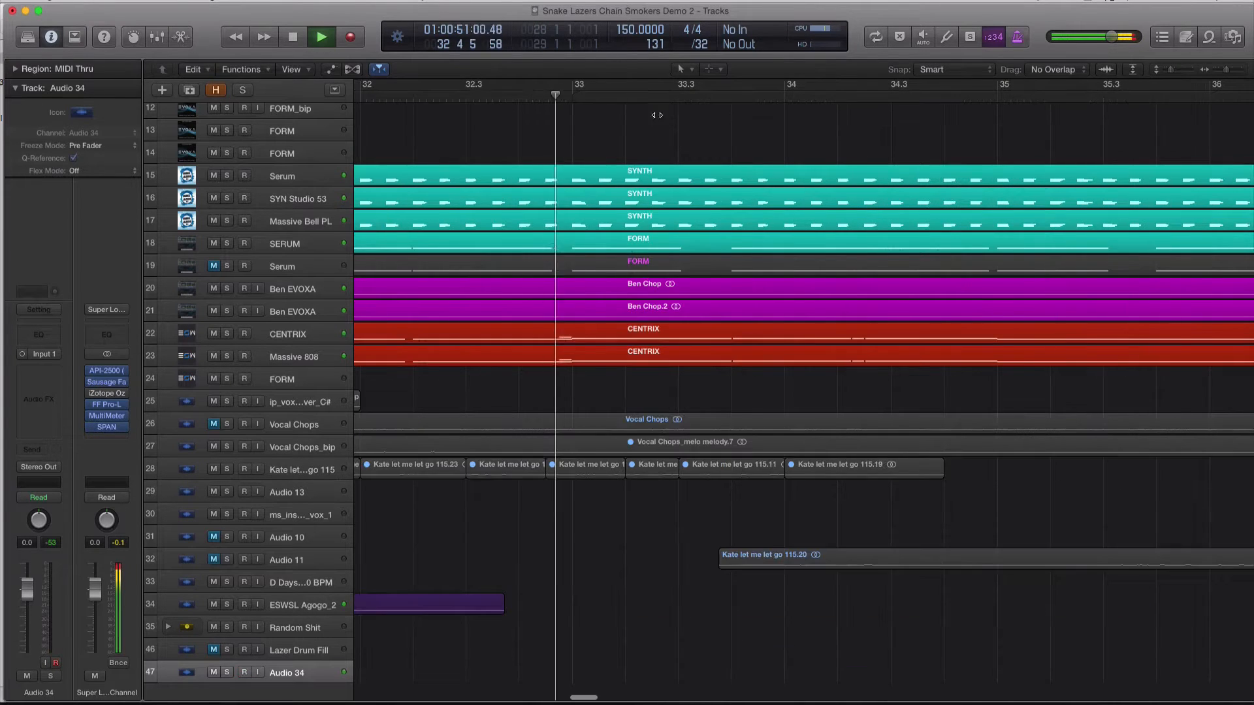
{"action": "key", "text": "space"}
- Play the arrangement from around bar 24 through the transition into the drop at bar 29
{"action": "key", "text": "super+Left"}
{"action": "key", "text": "super+Left"}
{"action": "key", "text": "super+Left"}
{"action": "key", "text": "super+Left"}
{"action": "scroll", "coordinate": [891, 261], "scroll_direction": "left", "scroll_amount": 5}
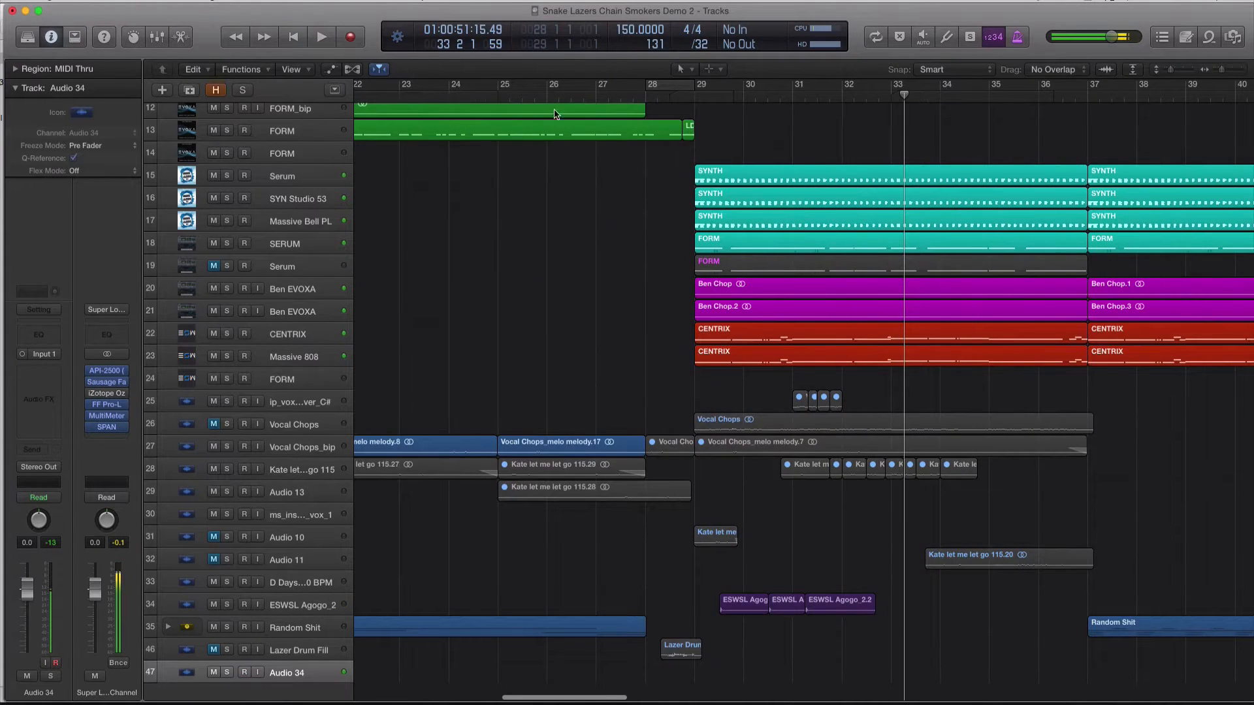
{"action": "left_click", "coordinate": [450, 96]}
{"action": "key", "text": "space"}
{"action": "scroll", "coordinate": [488, 125], "scroll_direction": "up", "scroll_amount": 4}
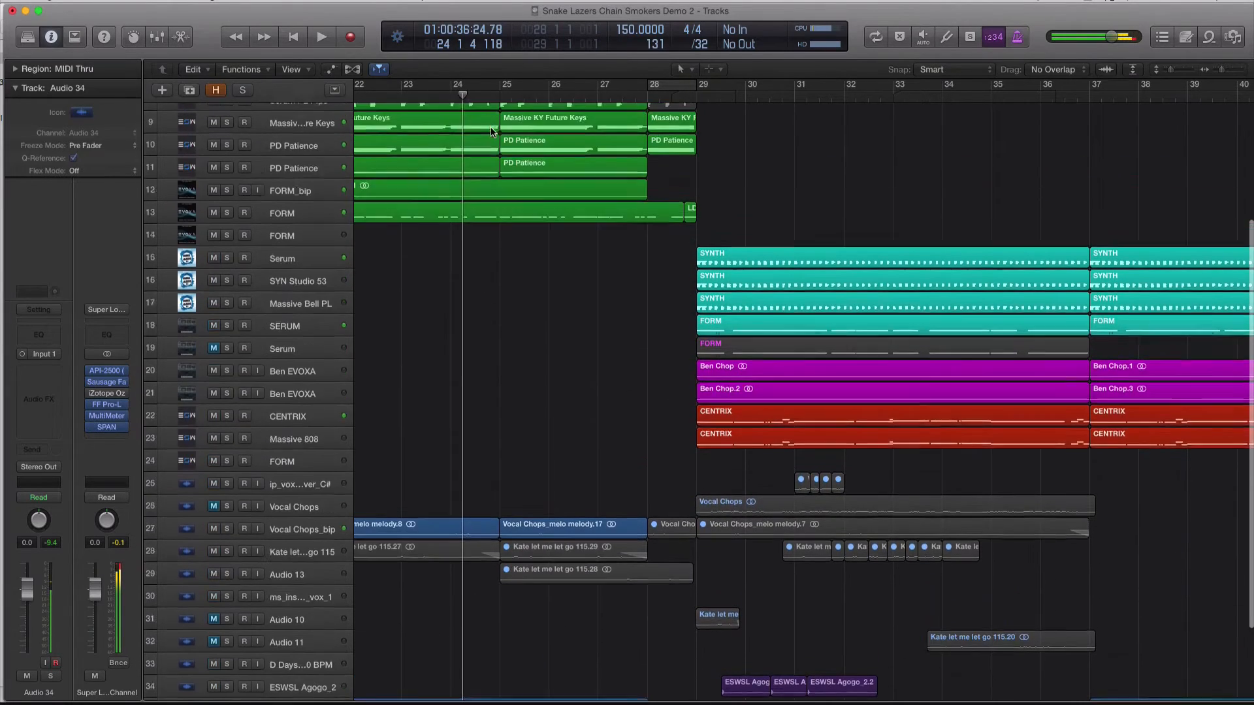
{"action": "key", "text": "super+Down"}
{"action": "key", "text": "super+Down"}
{"action": "key", "text": "super+Down"}
{"action": "scroll", "coordinate": [590, 252], "scroll_direction": "down", "scroll_amount": 5}
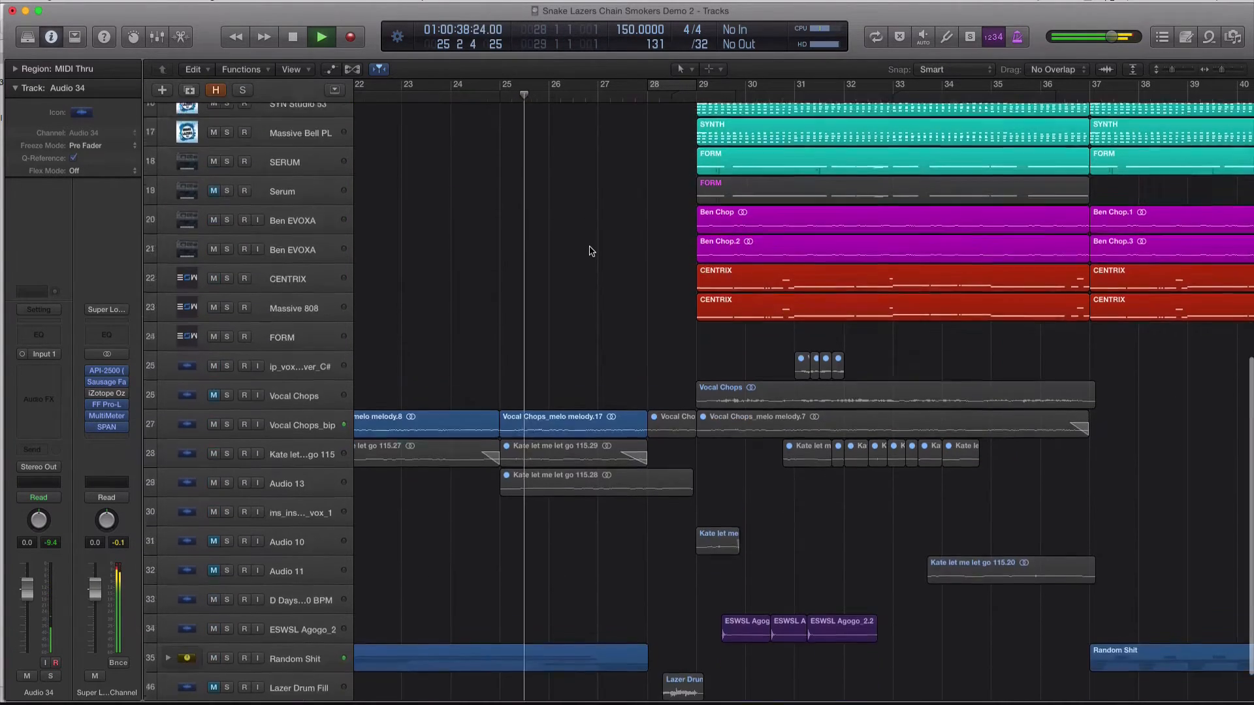
{"action": "scroll", "coordinate": [591, 251], "scroll_direction": "down", "scroll_amount": 2}
{"action": "key", "text": "XF86AudioRaiseVolume"}
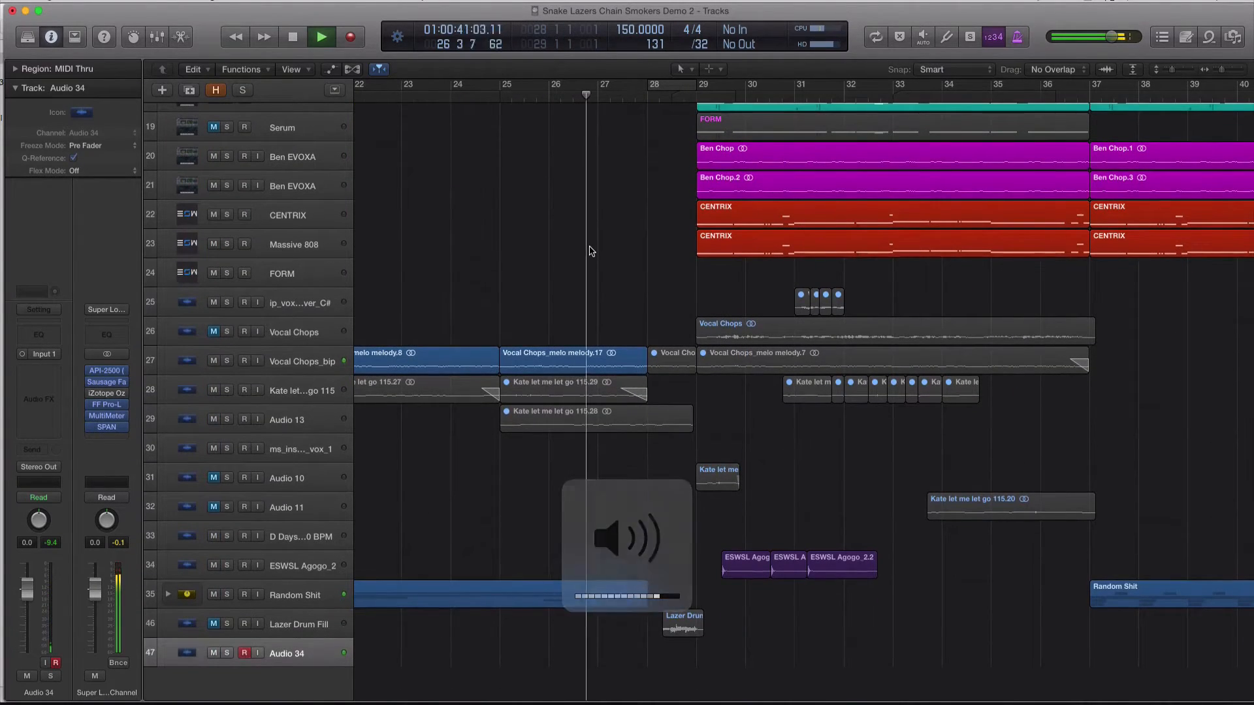
{"action": "key", "text": "super+Right"}
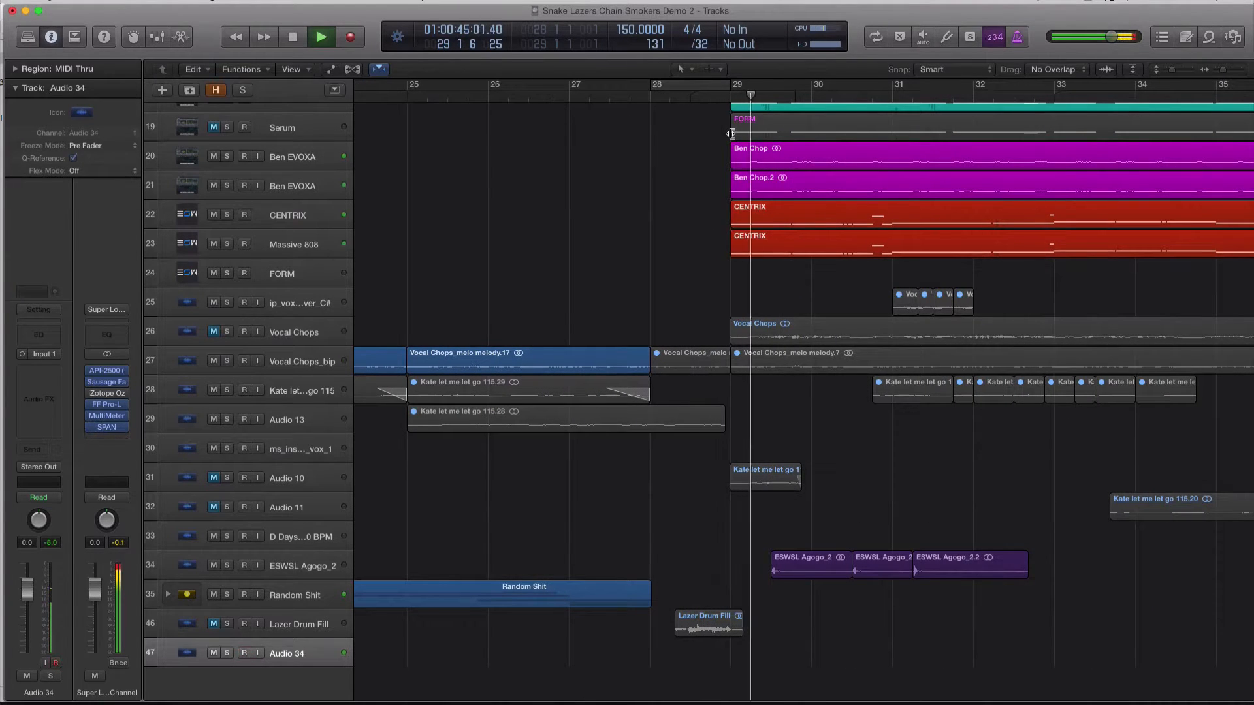
{"action": "key", "text": "space"}
- Lower the system volume and place the playhead at beat 28.3
{"action": "key", "text": "XF86AudioRaiseVolume"}
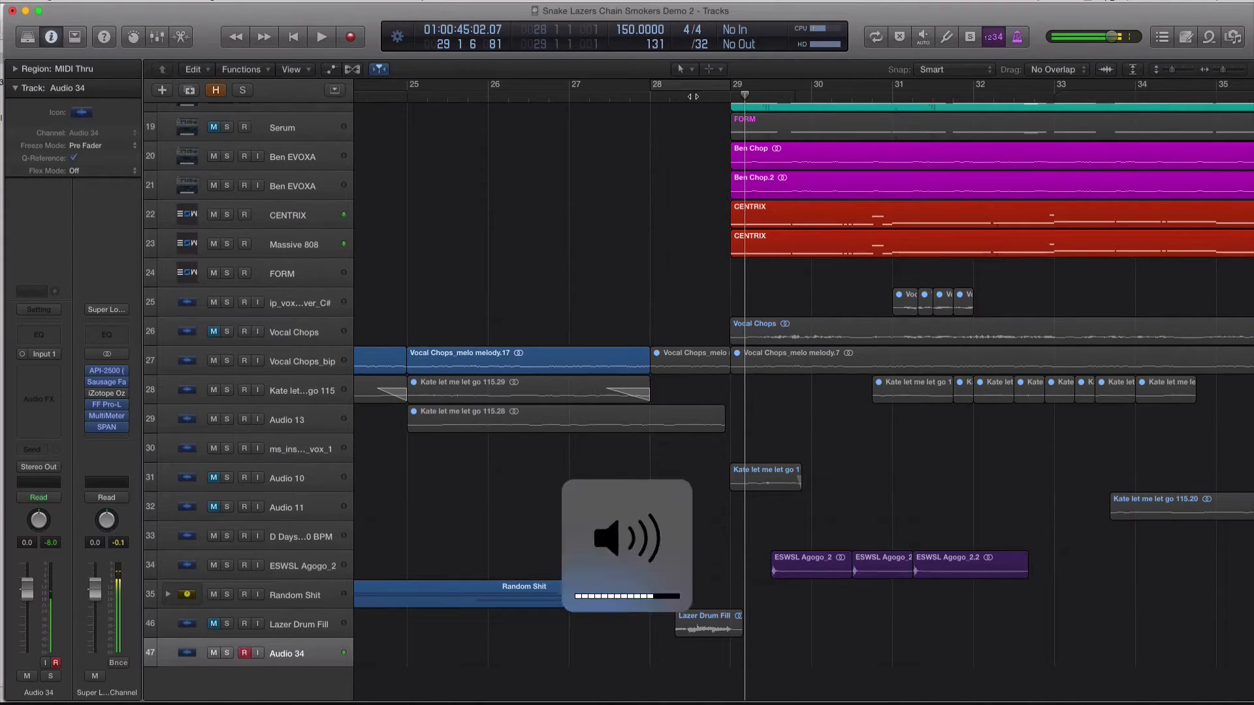
{"action": "key", "text": "XF86AudioLowerVolume"}
{"action": "key", "text": "XF86AudioLowerVolume"}
{"action": "key", "text": "XF86AudioLowerVolume"}
{"action": "key", "text": "XF86AudioLowerVolume"}
{"action": "left_click", "coordinate": [691, 97]}
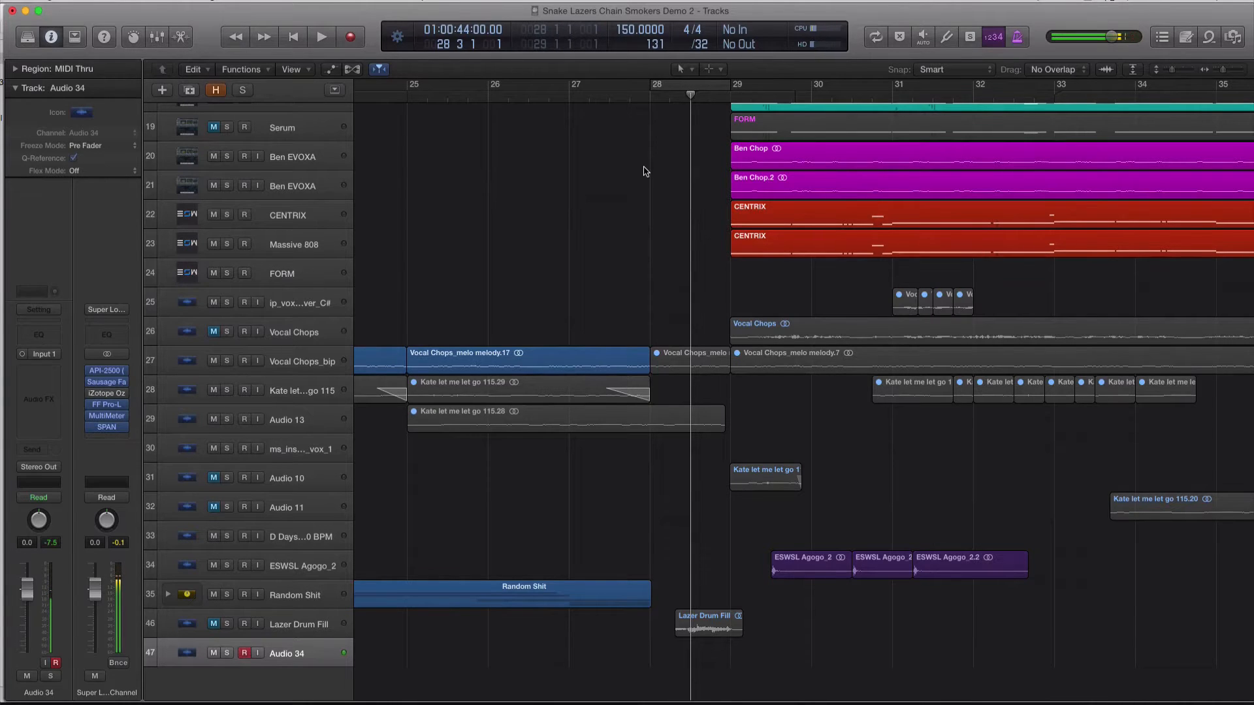
- Examine the space for a fill between bars 28 and 29 up close
{"action": "key", "text": "super+Right"}
{"action": "key", "text": "super+Right"}
{"action": "key", "text": "super+Right"}
{"action": "key", "text": "super+Right"}
{"action": "key", "text": "super+Right"}
{"action": "key", "text": "super+Right"}
{"action": "key", "text": "super+Right"}
{"action": "key", "text": "super+Right"}
{"action": "key", "text": "super+Left"}
{"action": "key", "text": "super+Left"}
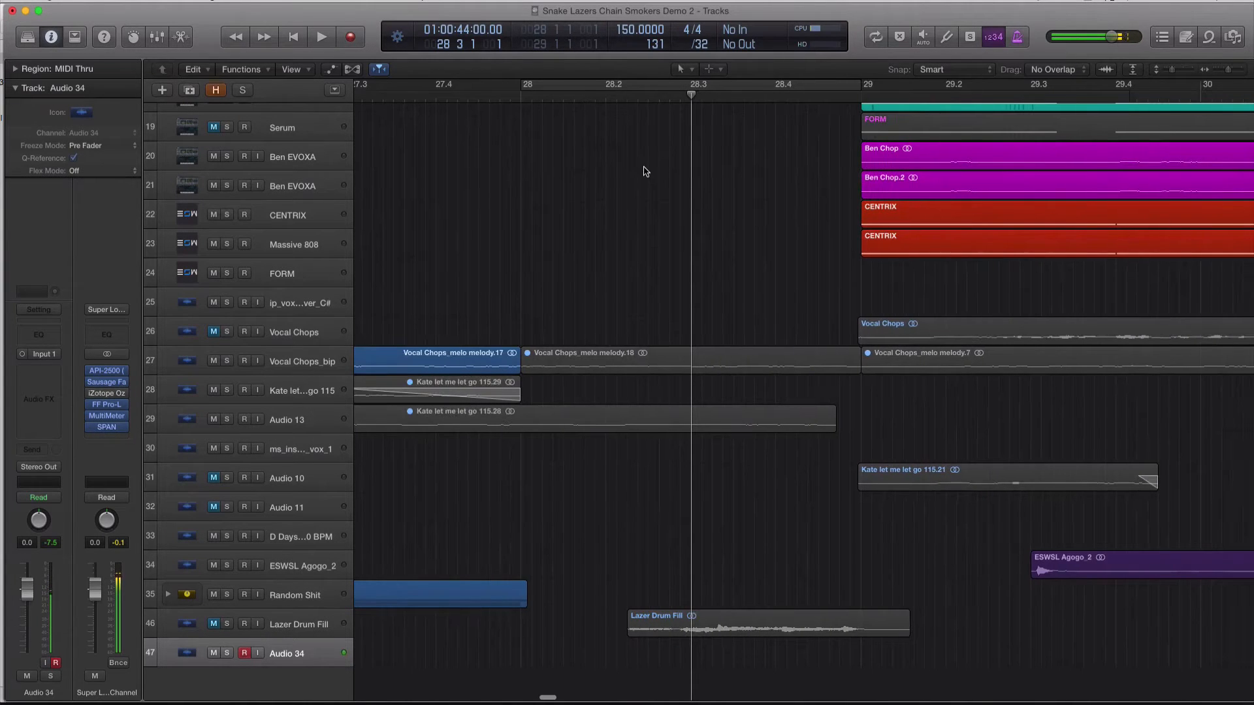
{"action": "scroll", "coordinate": [639, 170], "scroll_direction": "left", "scroll_amount": 2}
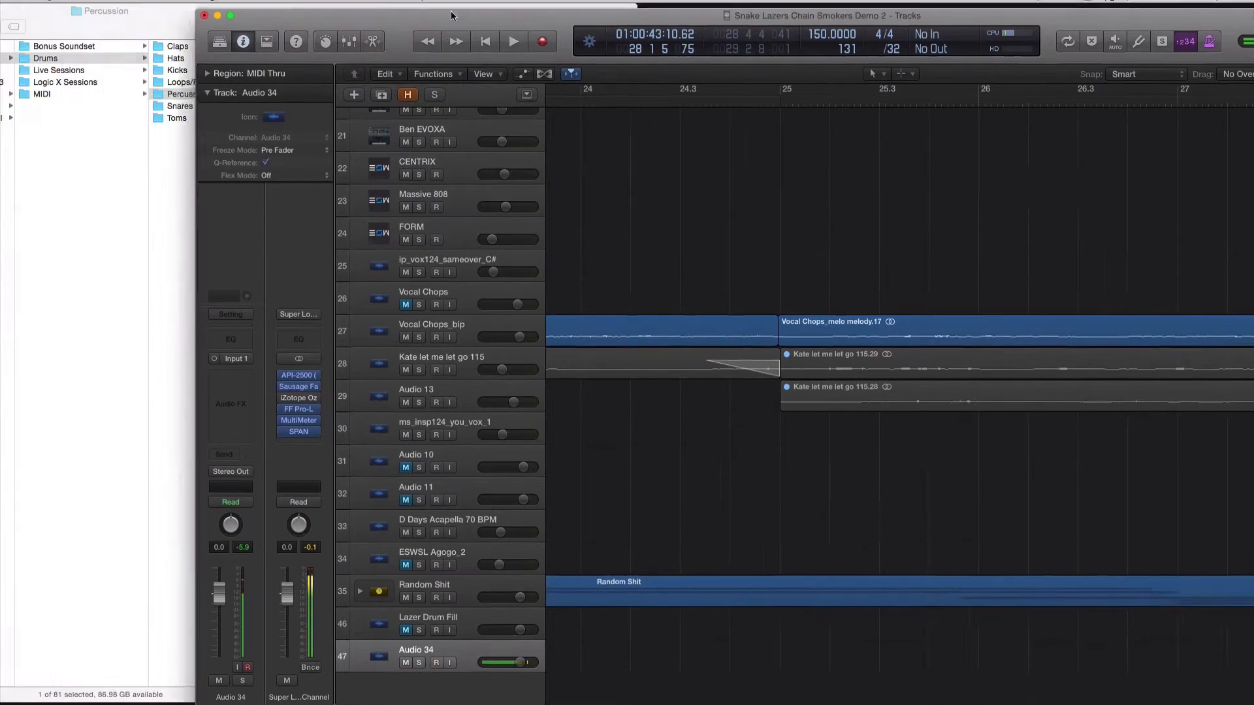
- Import ESWSL Timbale Full 01.wav and ESWSL Timbale Small 01.wav from Finder's Percussion folder below the Audio 34 track at bar 24
{"action": "left_click_drag", "start_coordinate": [451, 15], "coordinate": [694, 1]}
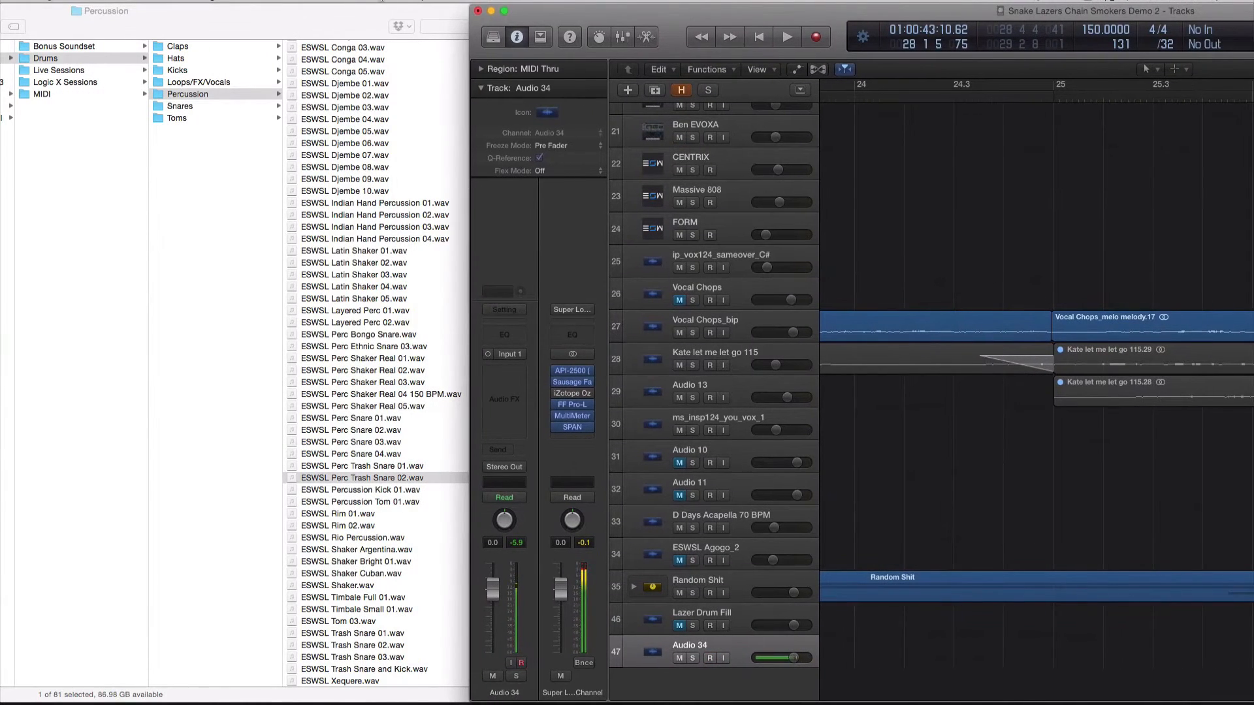
{"action": "left_click", "coordinate": [356, 17]}
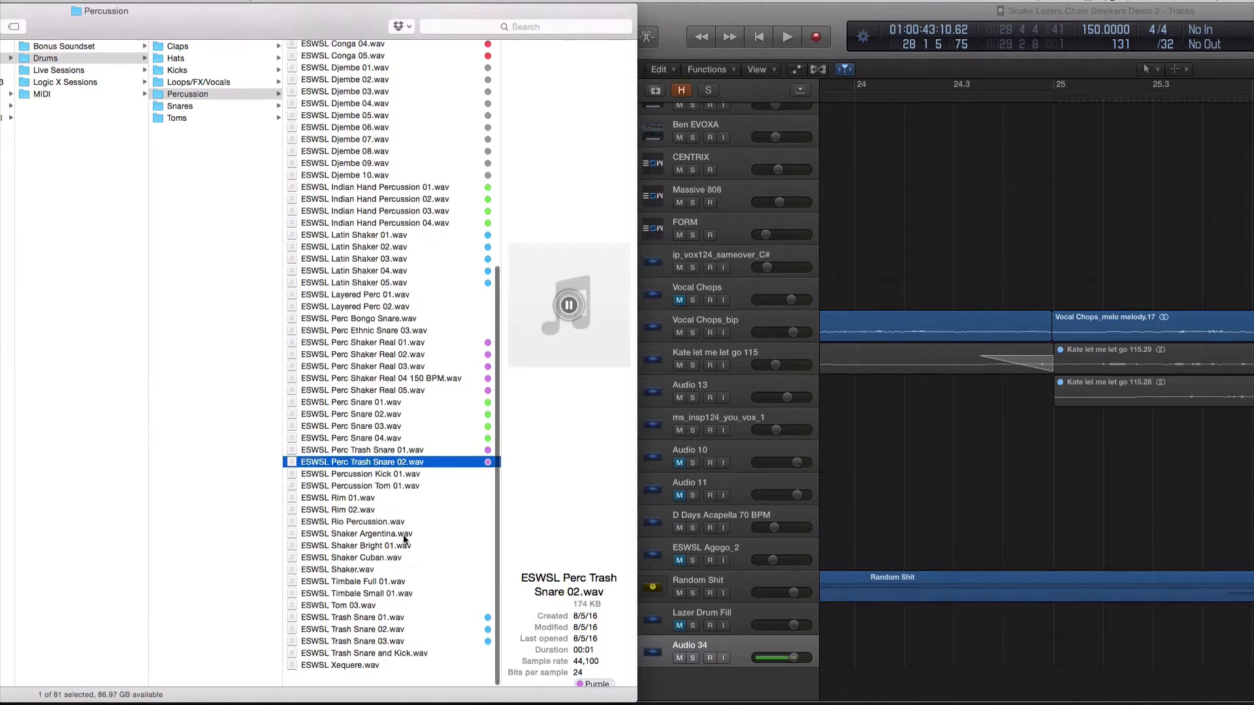
{"action": "left_click", "coordinate": [382, 598]}
{"action": "left_click", "coordinate": [400, 605], "text": "shift"}
{"action": "left_click_drag", "start_coordinate": [400, 605], "coordinate": [871, 672]}
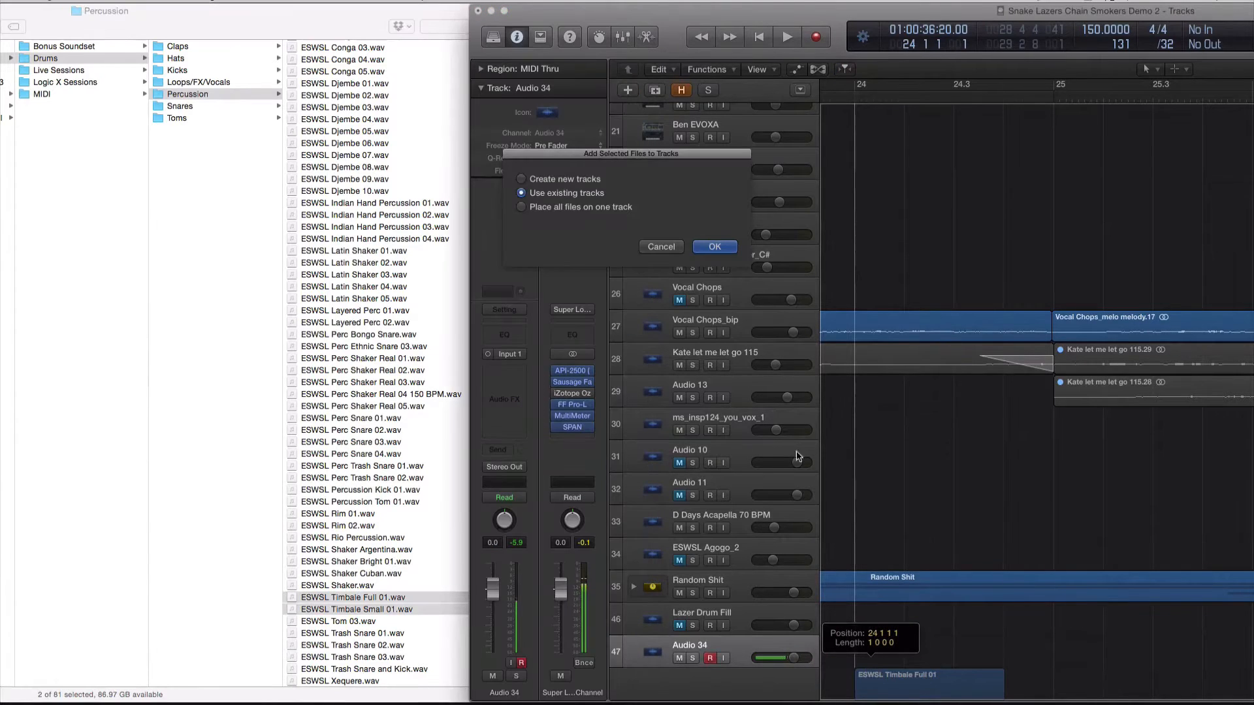
{"action": "key", "text": "Return"}
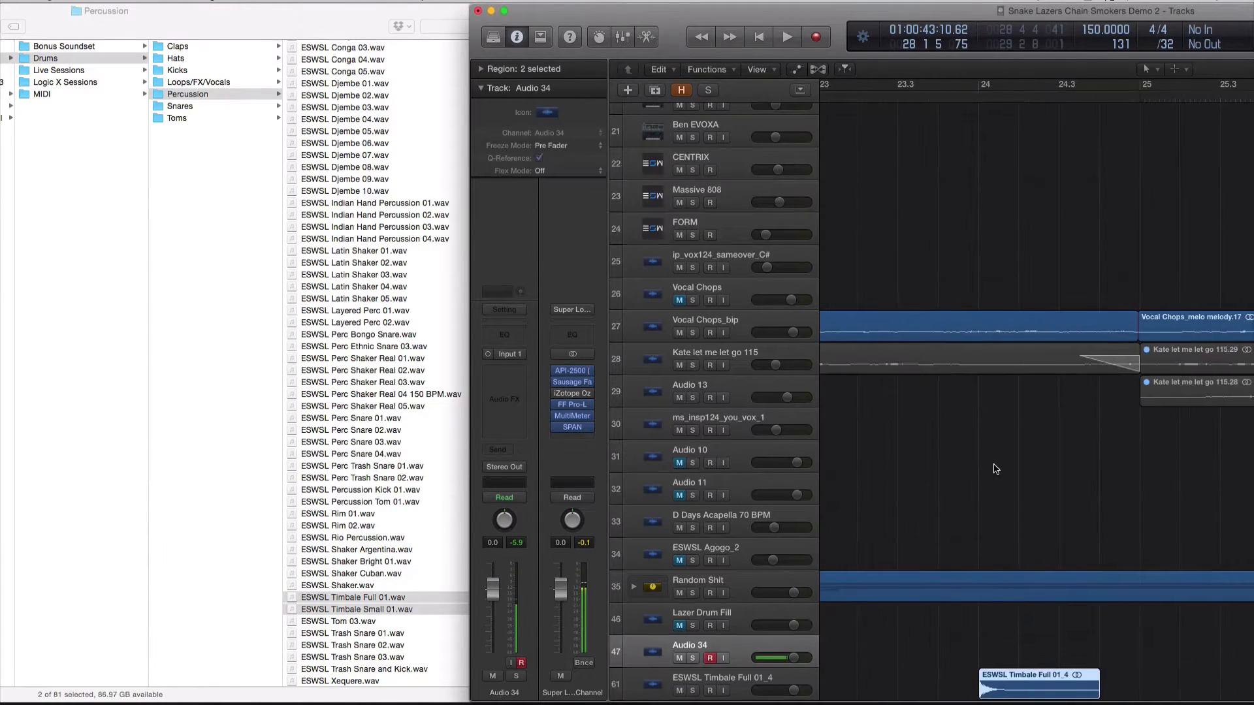
- Move the ESWSL Timbale Full 01_4 and Timbale Small 01_4 regions together from bar 24 to the start of bar 28
{"action": "key", "text": "super+Left"}
{"action": "key", "text": "super+Left"}
{"action": "key", "text": "super+Left"}
{"action": "key", "text": "super+Up"}
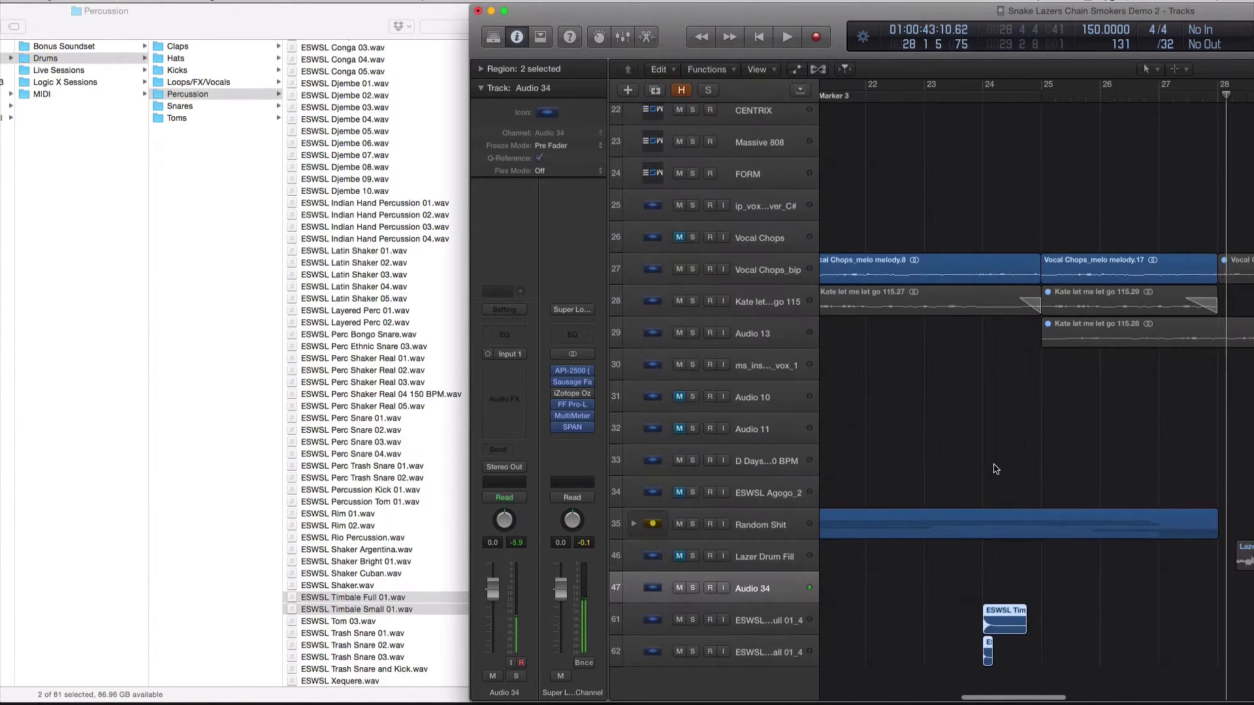
{"action": "scroll", "coordinate": [995, 469], "scroll_direction": "right", "scroll_amount": 5}
{"action": "key", "text": "super+Left"}
{"action": "scroll", "coordinate": [947, 555], "scroll_direction": "left", "scroll_amount": 2}
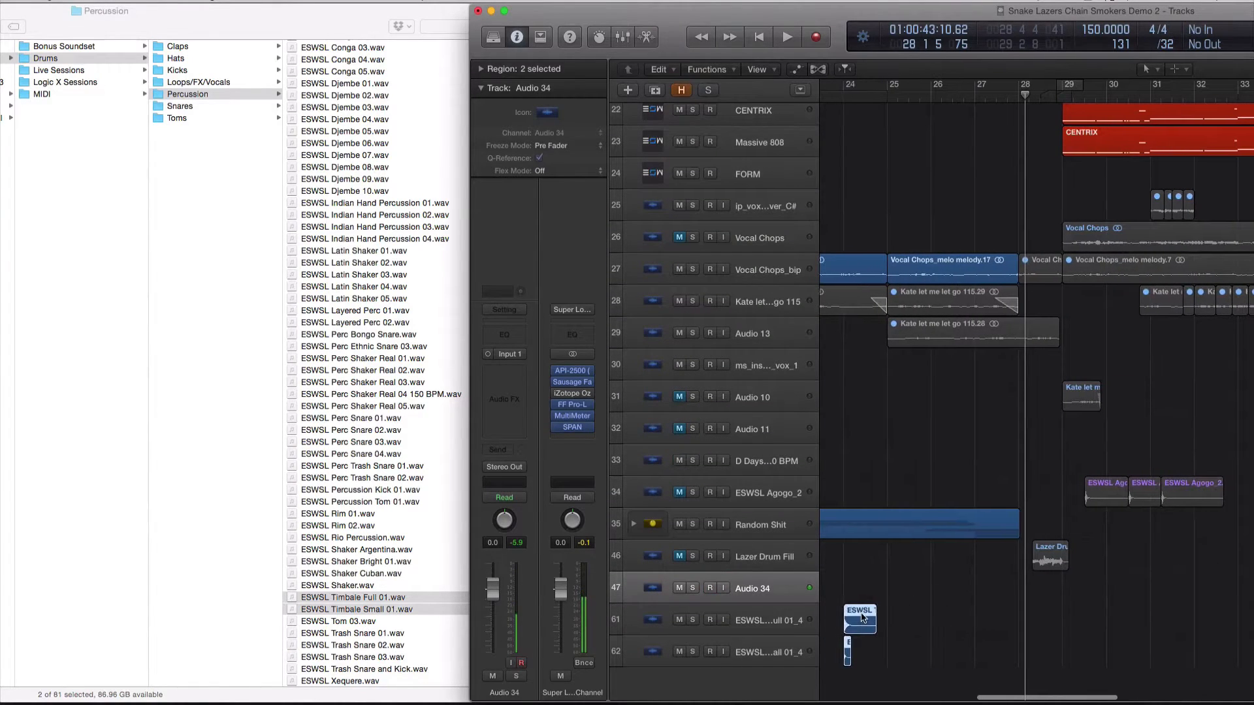
{"action": "left_click_drag", "start_coordinate": [863, 612], "coordinate": [1045, 612]}
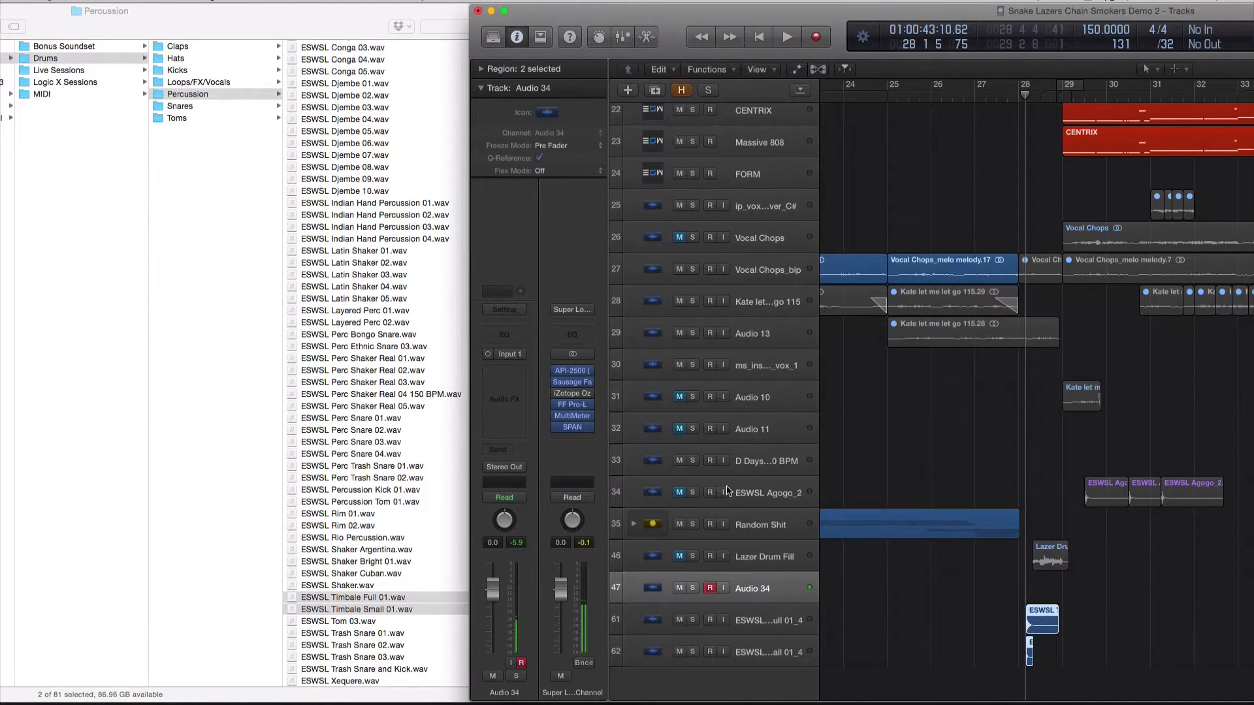
{"action": "key", "text": "super+Right"}
{"action": "key", "text": "super+Right"}
{"action": "key", "text": "super+Right"}
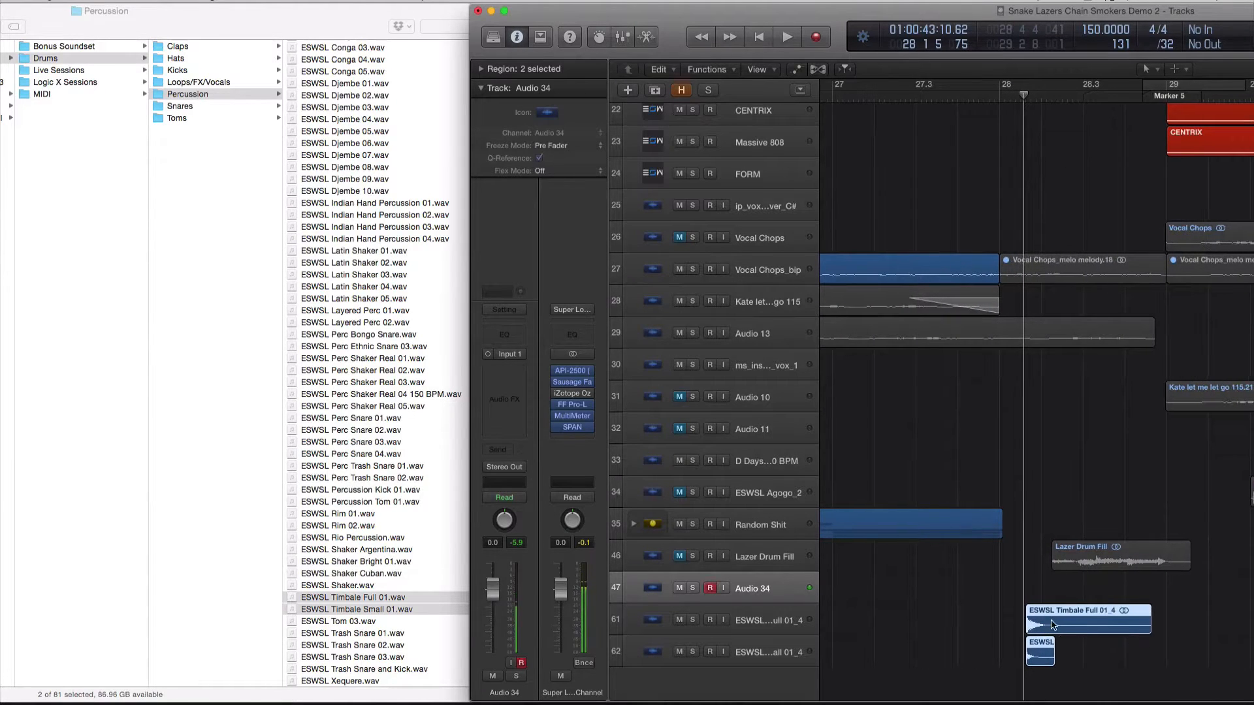
{"action": "left_click_drag", "start_coordinate": [1054, 625], "coordinate": [1026, 625]}
- Import ESWSL Djembe 01.wav, 02.wav and 03.wav from Finder's Percussion folder onto new tracks below the timbales at bar 28
{"action": "left_click", "coordinate": [349, 554]}
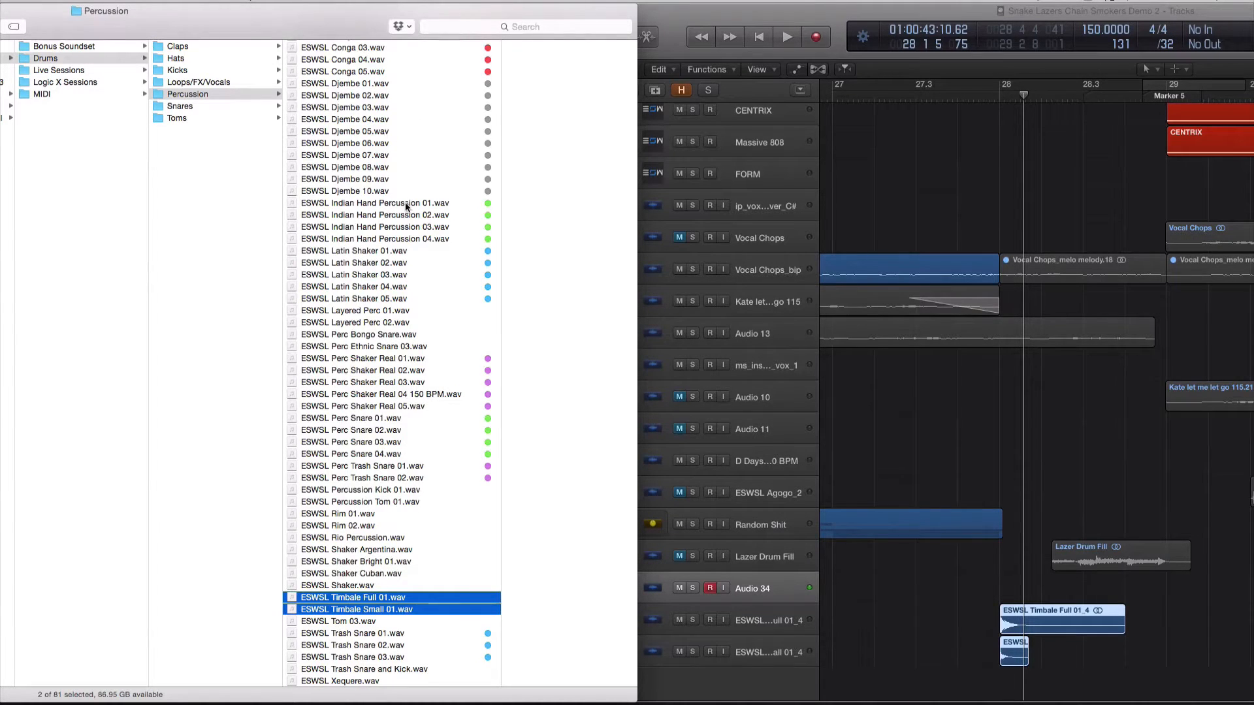
{"action": "scroll", "coordinate": [402, 199], "scroll_direction": "up", "scroll_amount": 1}
{"action": "left_click", "coordinate": [346, 98]}
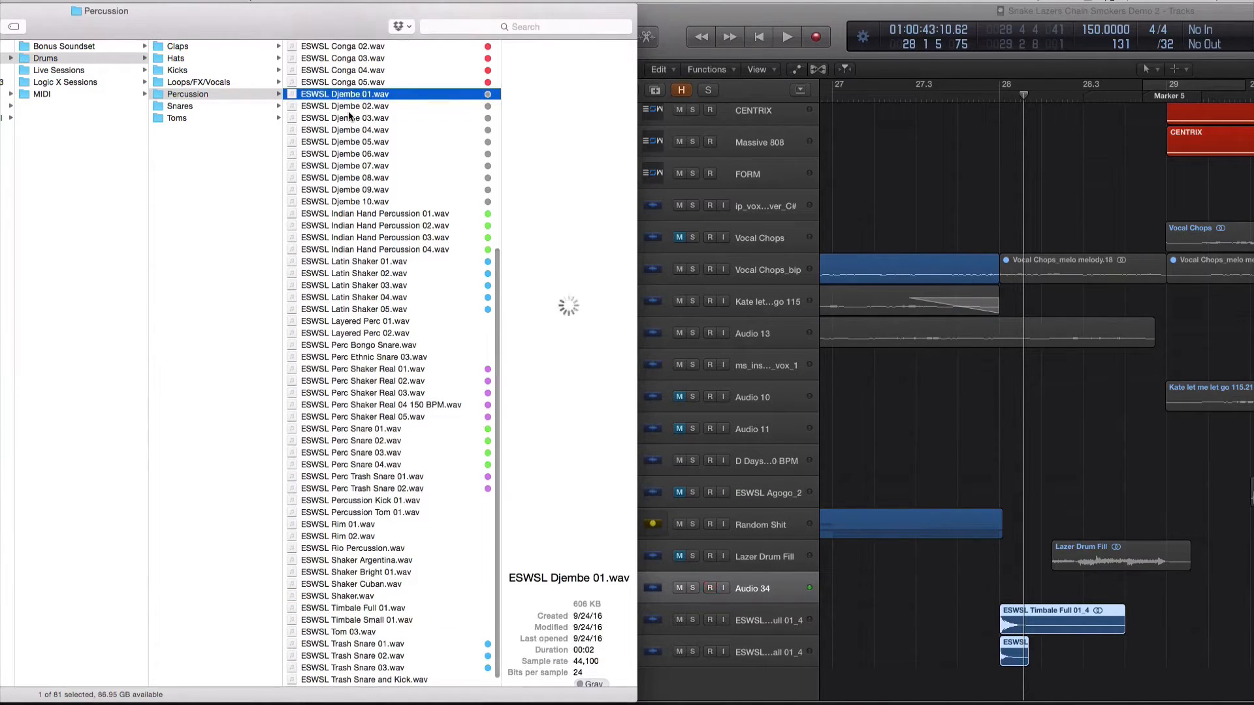
{"action": "left_click", "coordinate": [349, 117], "text": "shift"}
{"action": "left_click_drag", "start_coordinate": [343, 103], "coordinate": [1009, 694]}
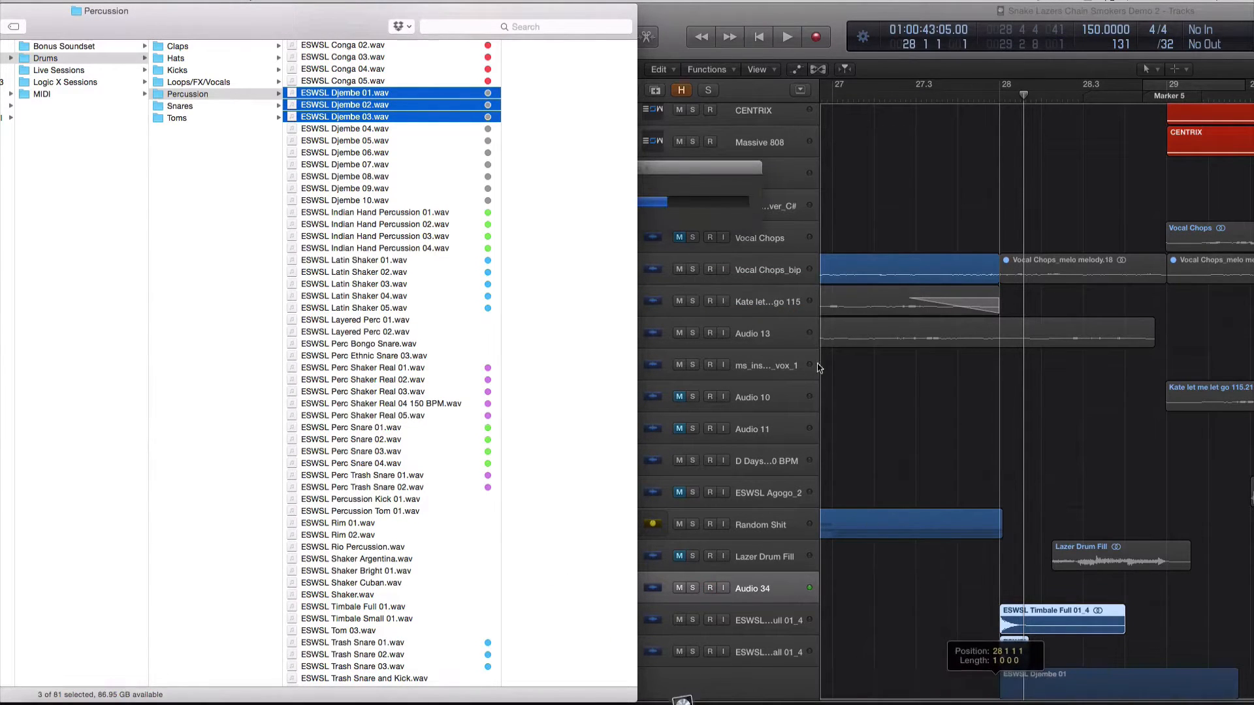
{"action": "left_click", "coordinate": [715, 245]}
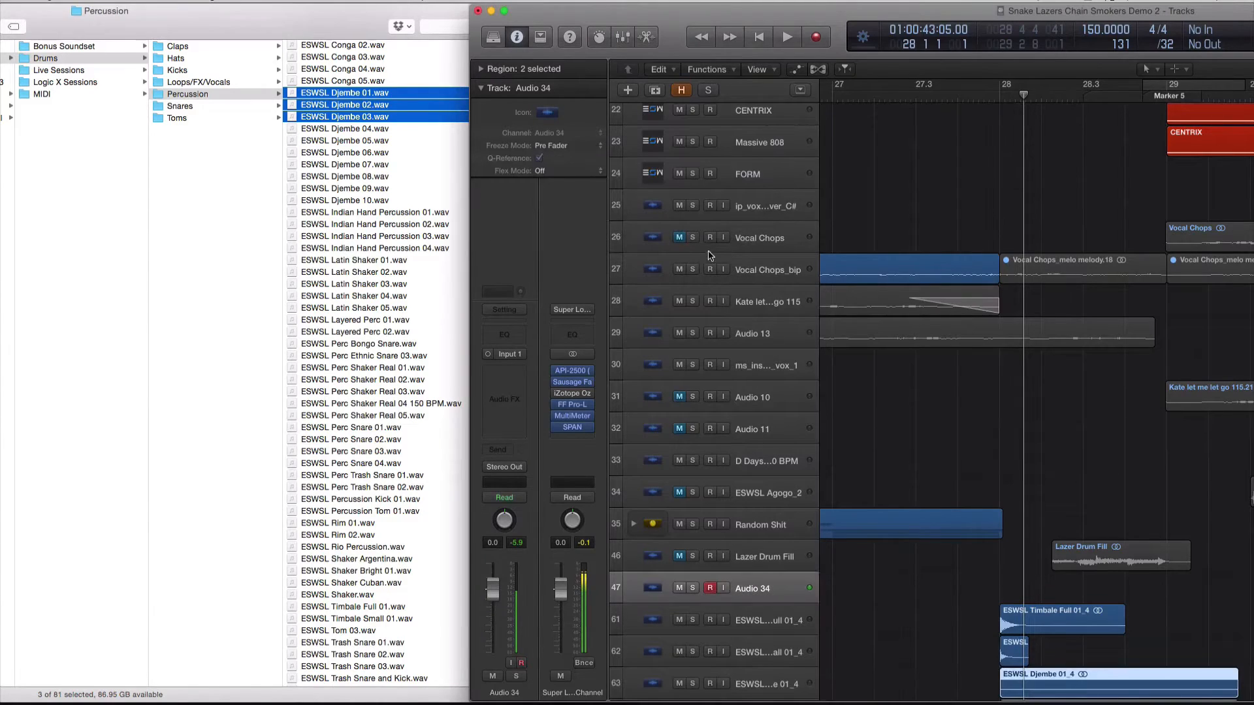
- Select the ESWSL Djembe 01_4 track
{"action": "left_click", "coordinate": [784, 583]}
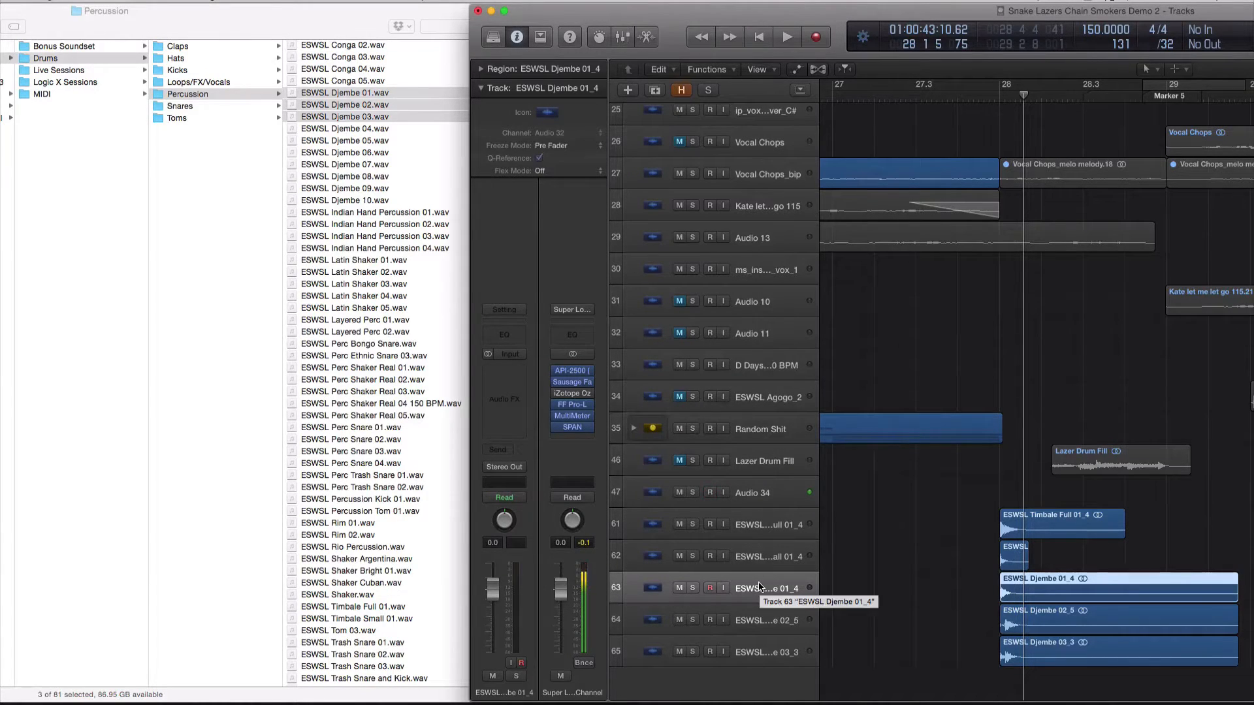
{"action": "left_click", "coordinate": [771, 532]}
{"action": "left_click", "coordinate": [772, 559]}
{"action": "left_click", "coordinate": [771, 590]}
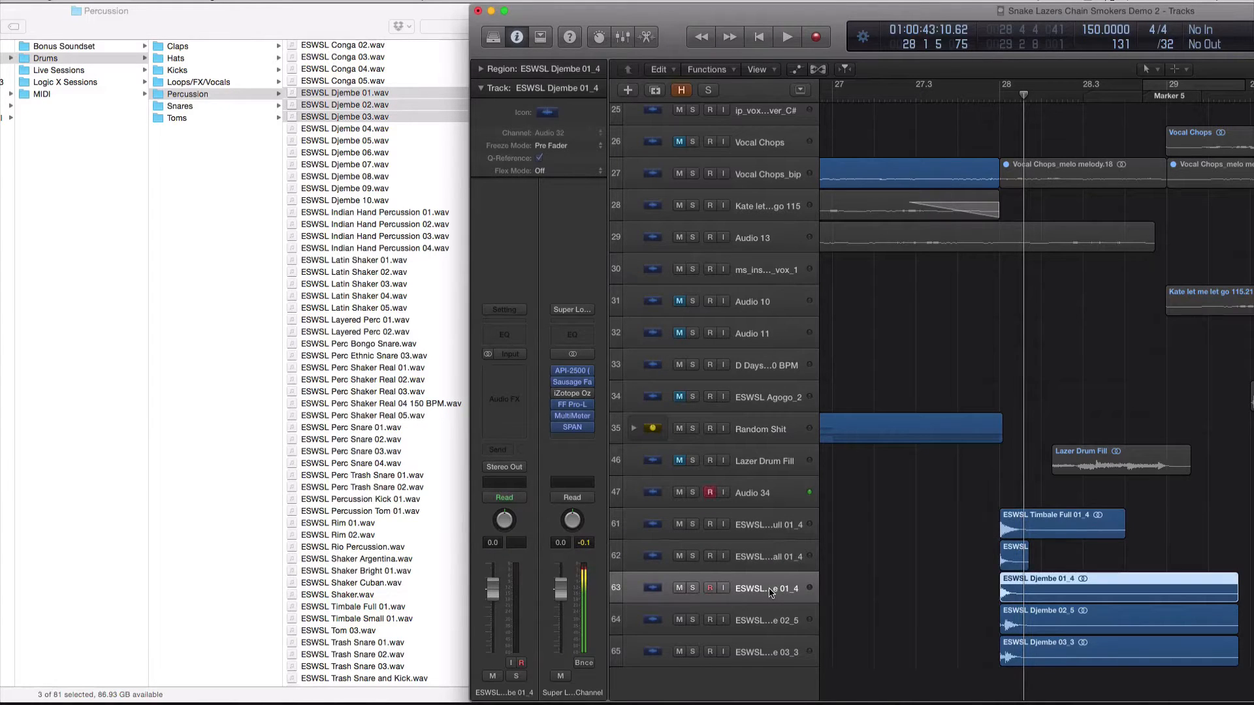
- Import ESWSL Conga 03.wav from Finder's Percussion folder onto a new track below the djembes at bar 28
{"action": "left_click", "coordinate": [330, 405]}
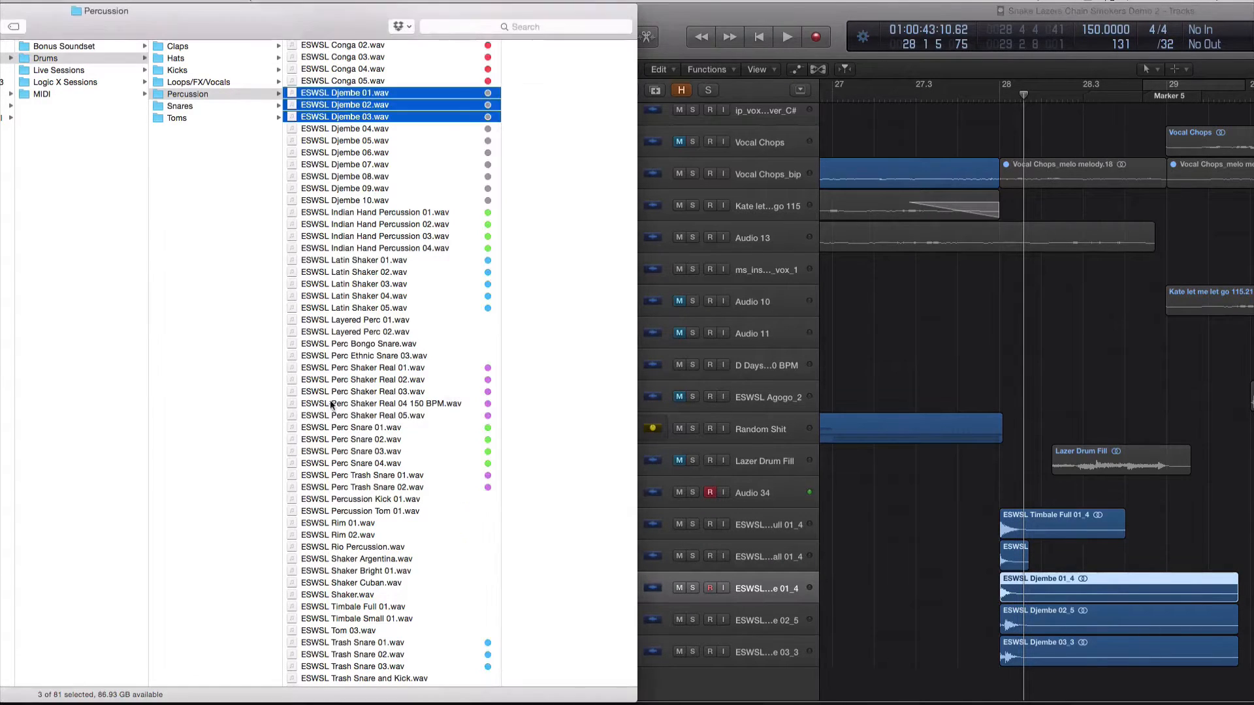
{"action": "scroll", "coordinate": [356, 163], "scroll_direction": "up", "scroll_amount": 3}
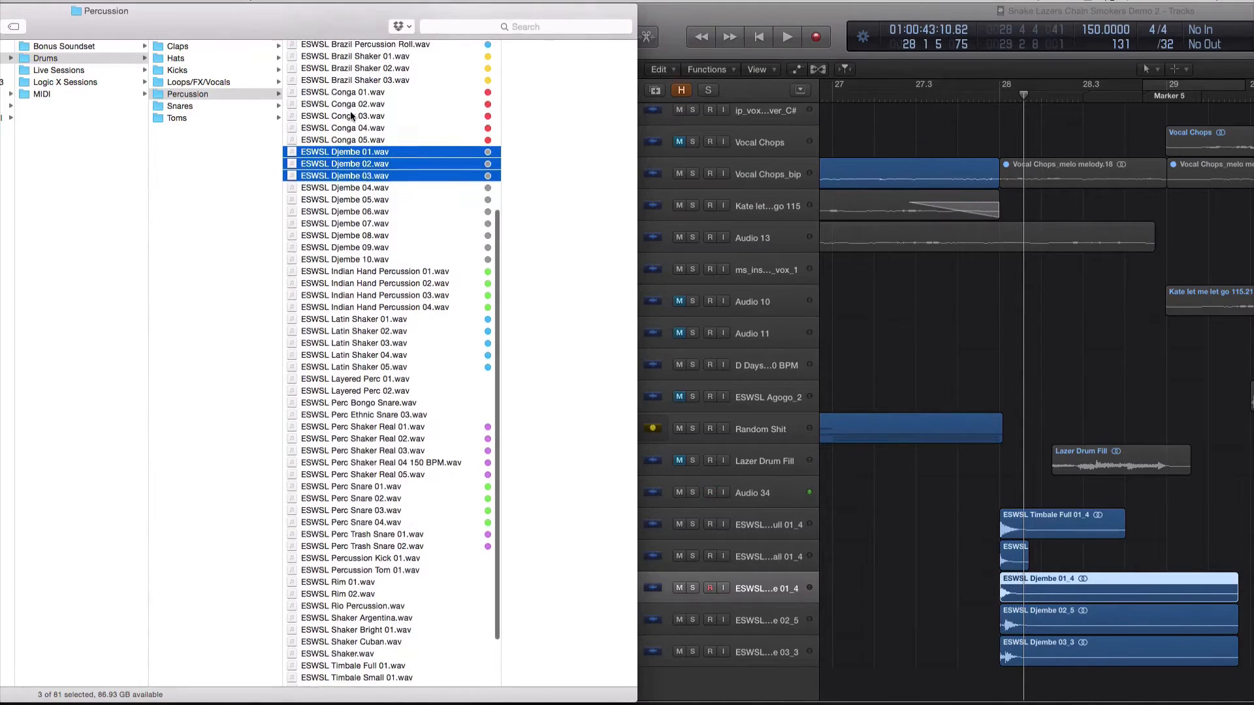
{"action": "left_click_drag", "start_coordinate": [351, 175], "coordinate": [1010, 682]}
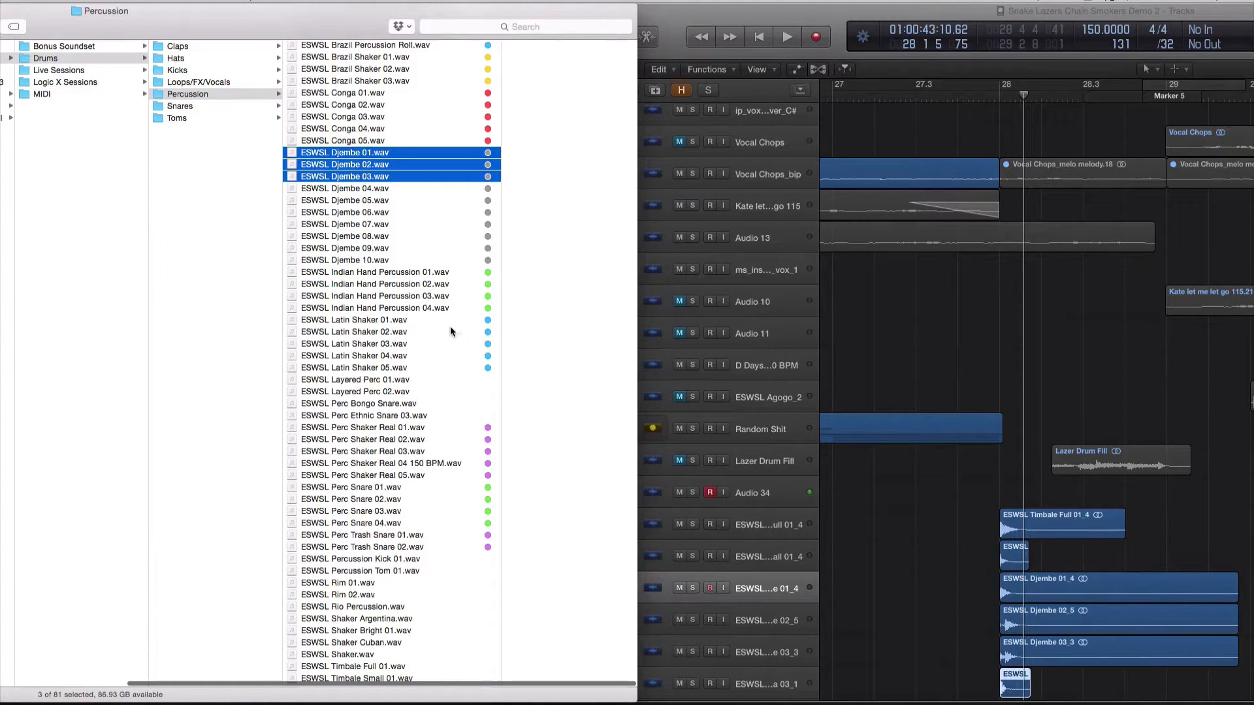
- Browse the shaker and timbale samples in Finder's Percussion folder and audition ESWSL Trash Snare 01.wav and 02.wav
{"action": "scroll", "coordinate": [450, 326], "scroll_direction": "down", "scroll_amount": 3}
{"action": "scroll", "coordinate": [376, 575], "scroll_direction": "down", "scroll_amount": 1}
{"action": "left_click", "coordinate": [378, 577]}
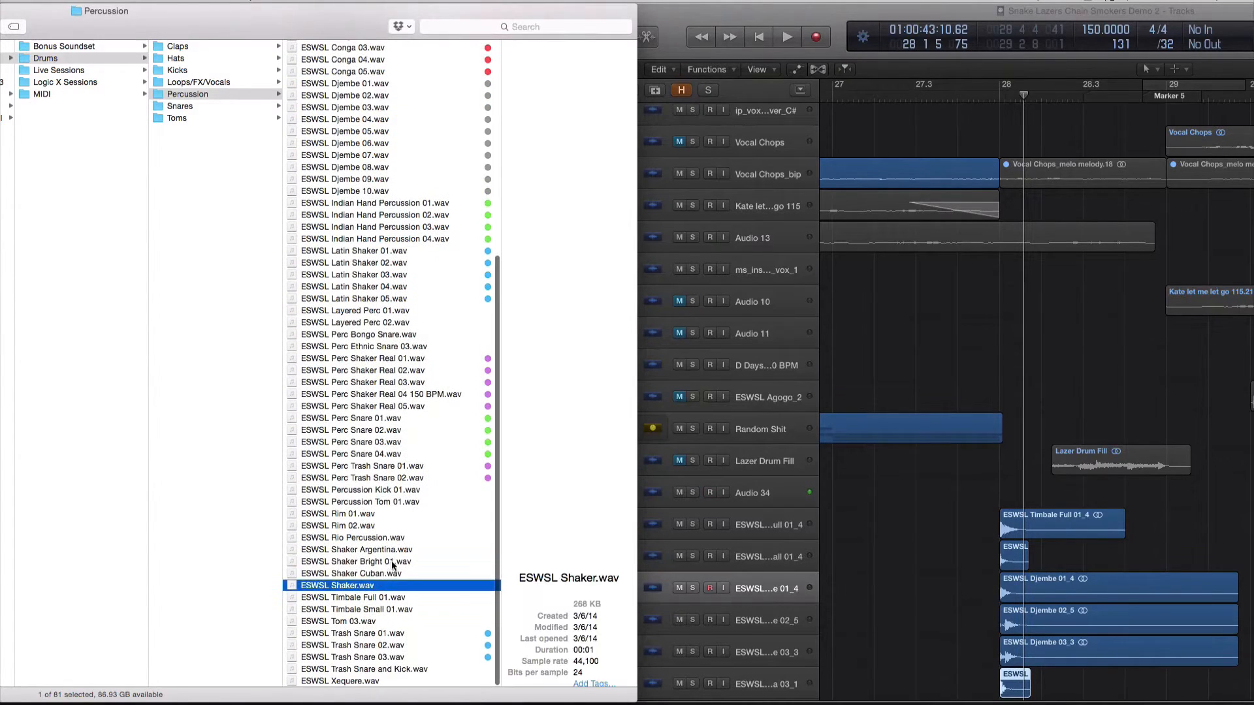
{"action": "left_click", "coordinate": [392, 562]}
{"action": "left_click", "coordinate": [411, 634]}
{"action": "scroll", "coordinate": [405, 621], "scroll_direction": "right", "scroll_amount": 1}
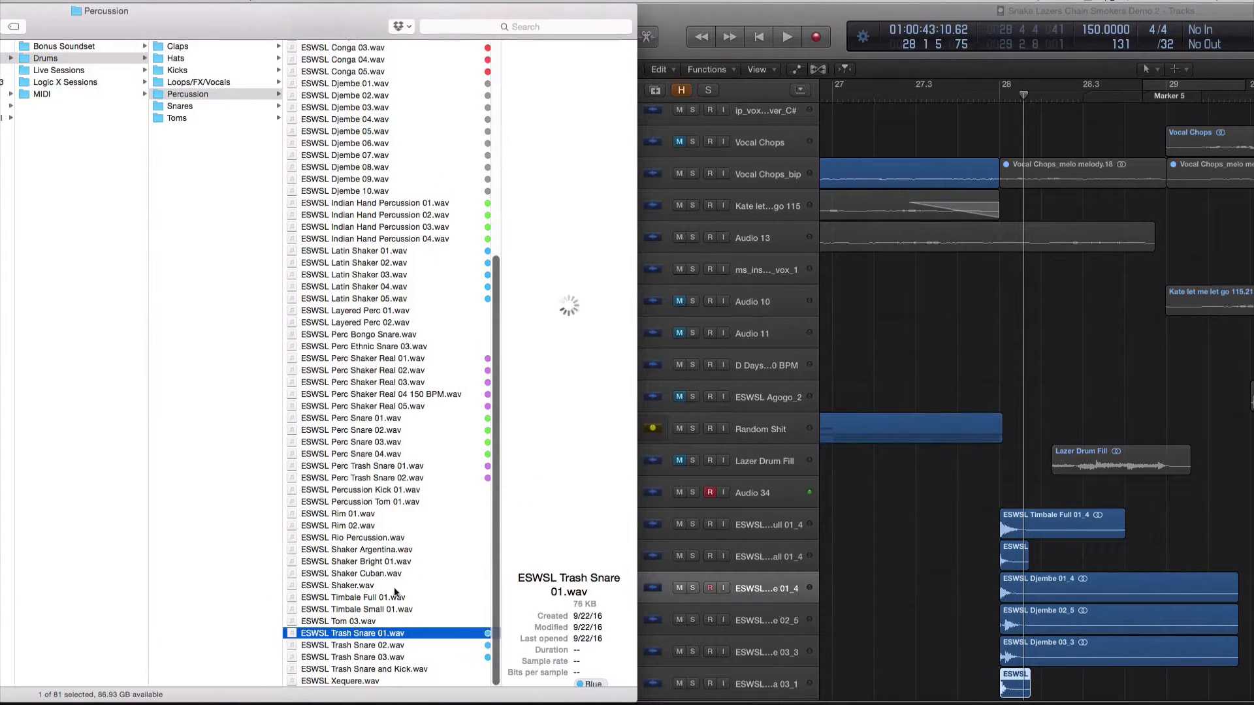
{"action": "left_click", "coordinate": [395, 609]}
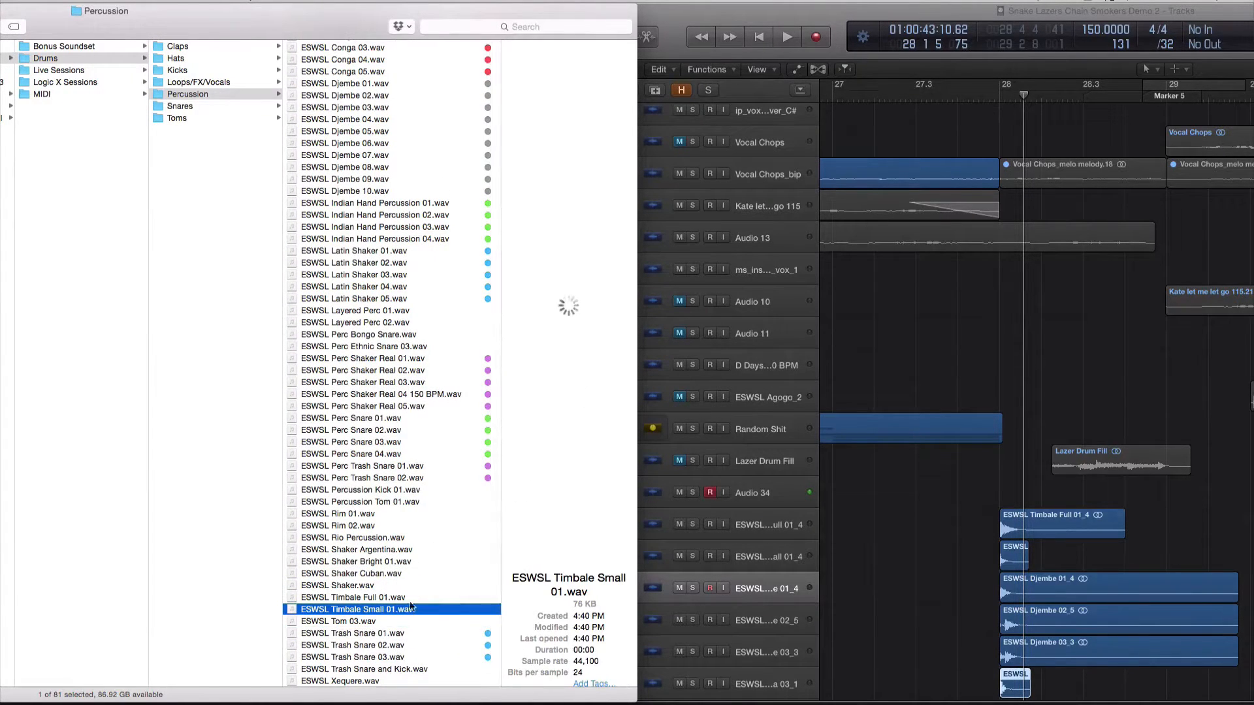
{"action": "key", "text": "Down"}
{"action": "key", "text": "Down"}
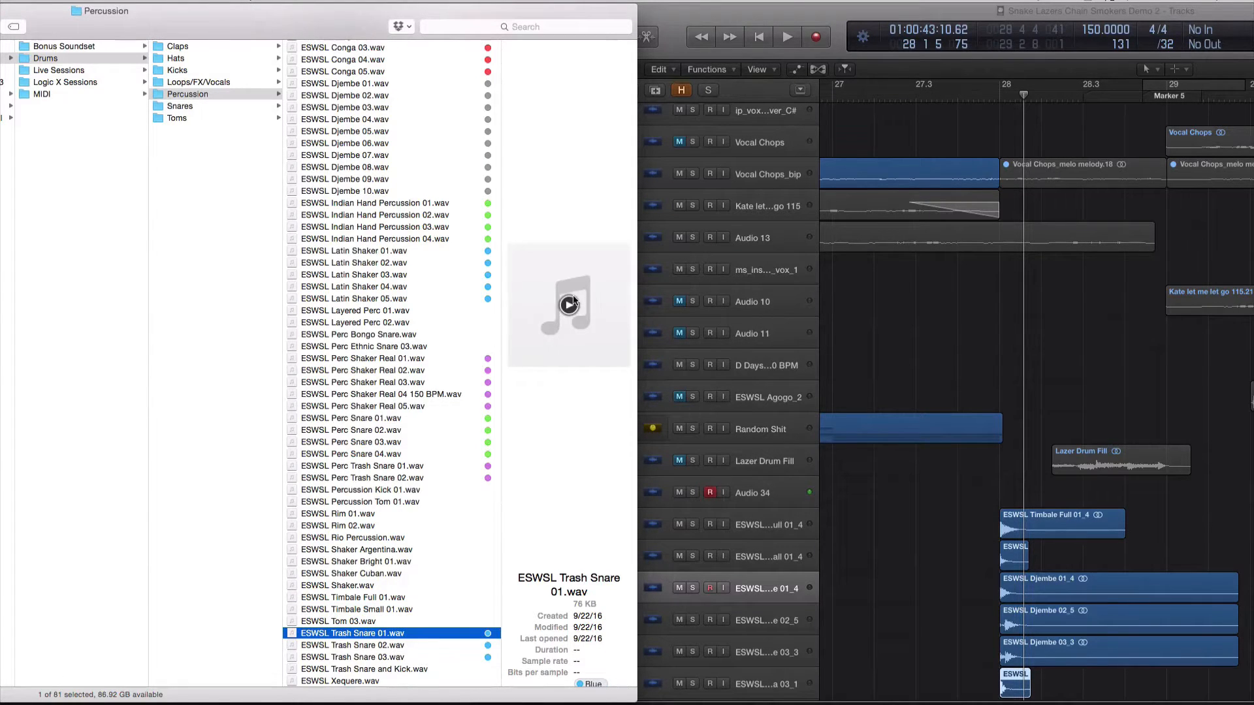
{"action": "left_click", "coordinate": [570, 304]}
{"action": "left_click", "coordinate": [412, 645]}
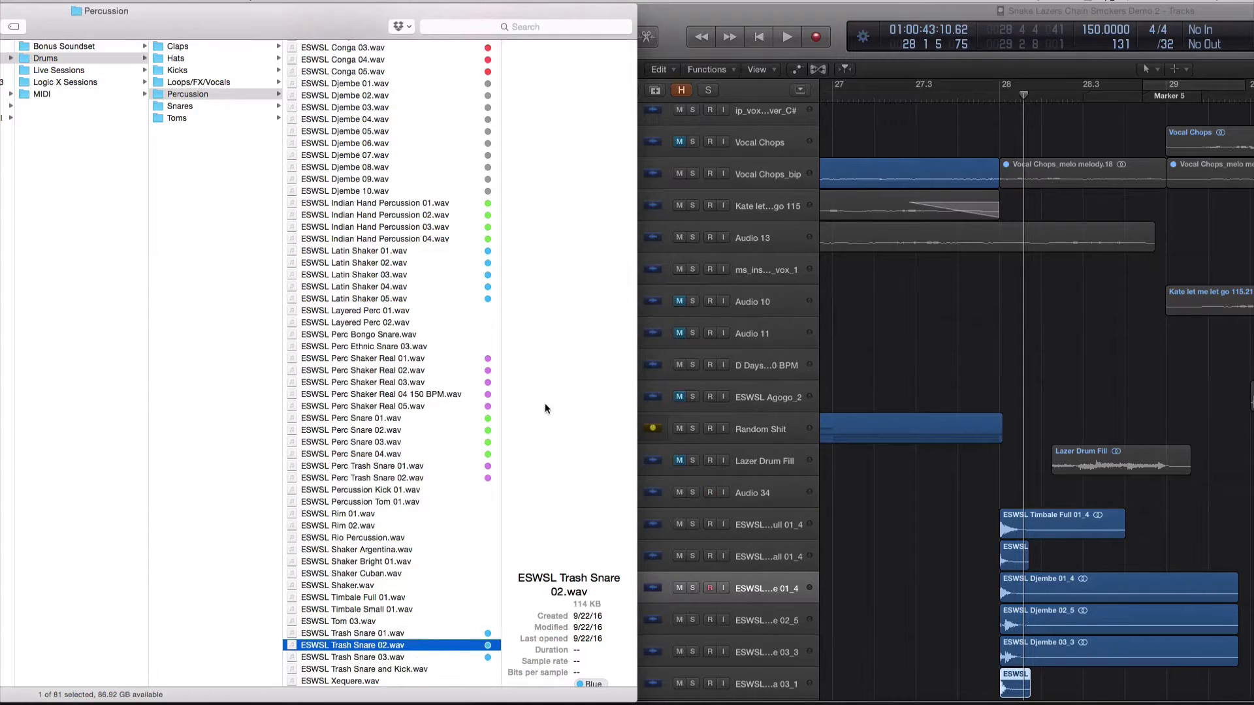
{"action": "left_click", "coordinate": [569, 306]}
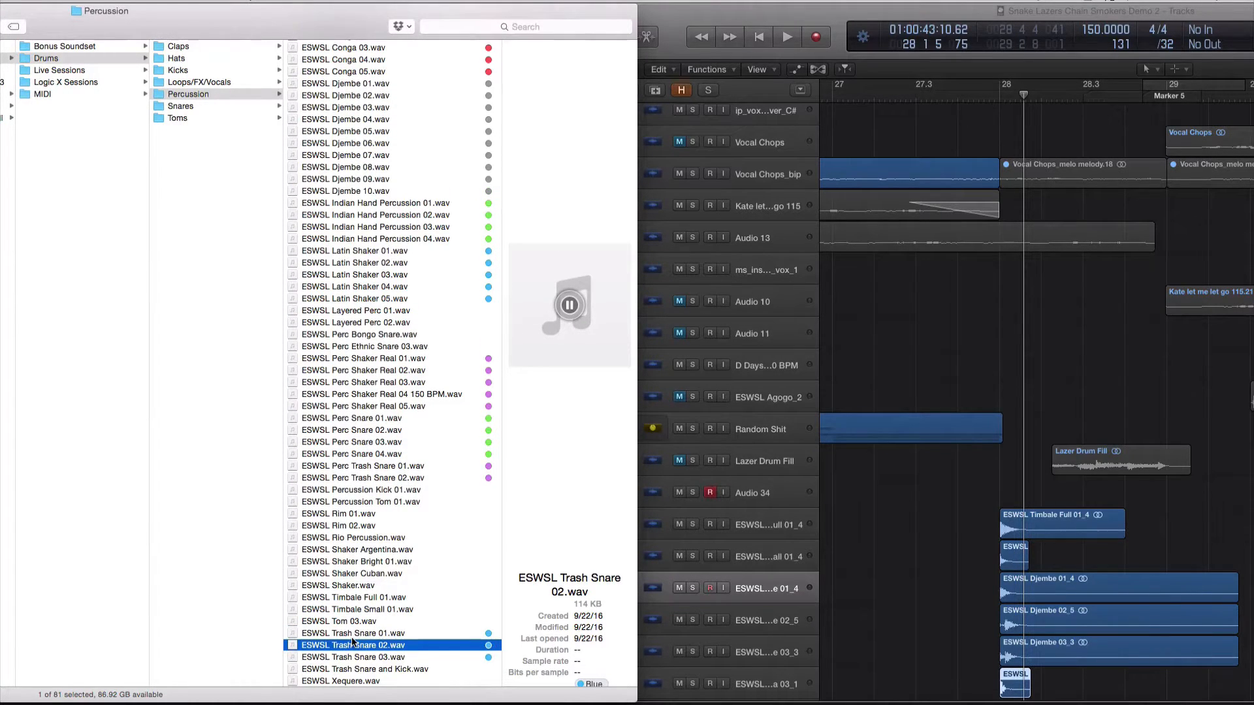
- Check the two ESWSL Perc Trash Snare samples and import Perc Trash Snare 02.wav onto a new track below the conga at bar 28
{"action": "left_click", "coordinate": [381, 455]}
{"action": "left_click", "coordinate": [409, 468]}
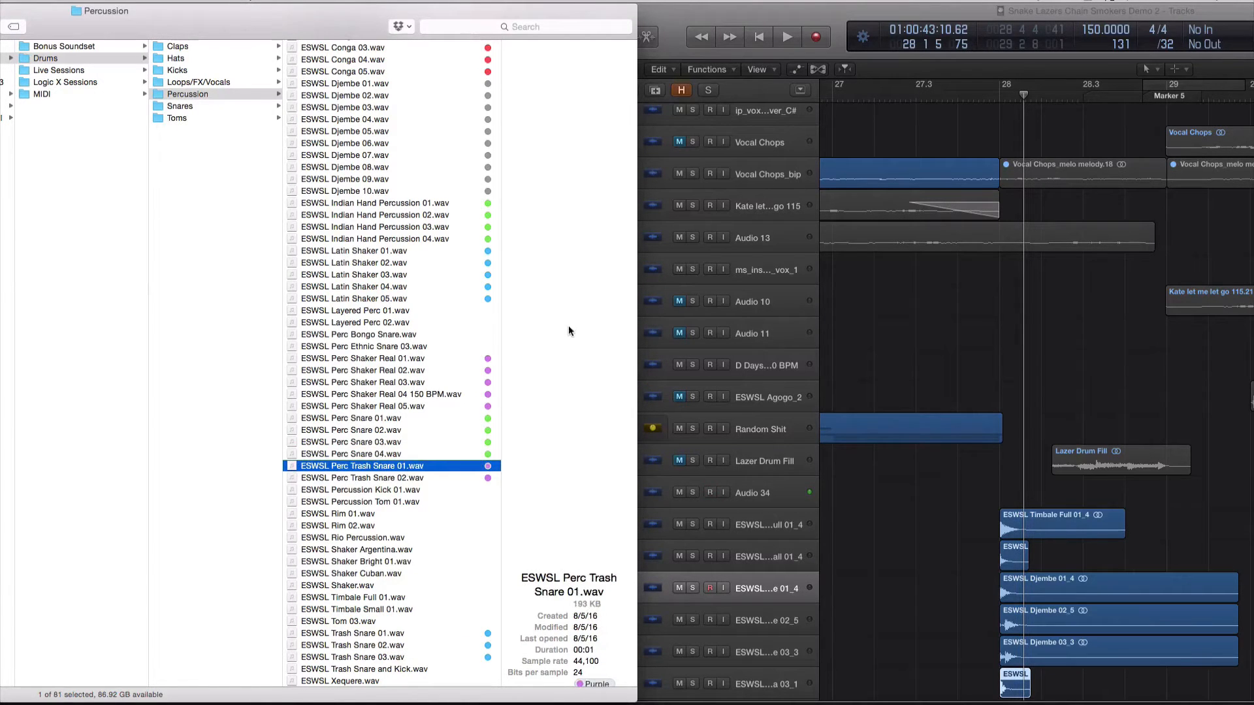
{"action": "left_click", "coordinate": [410, 478]}
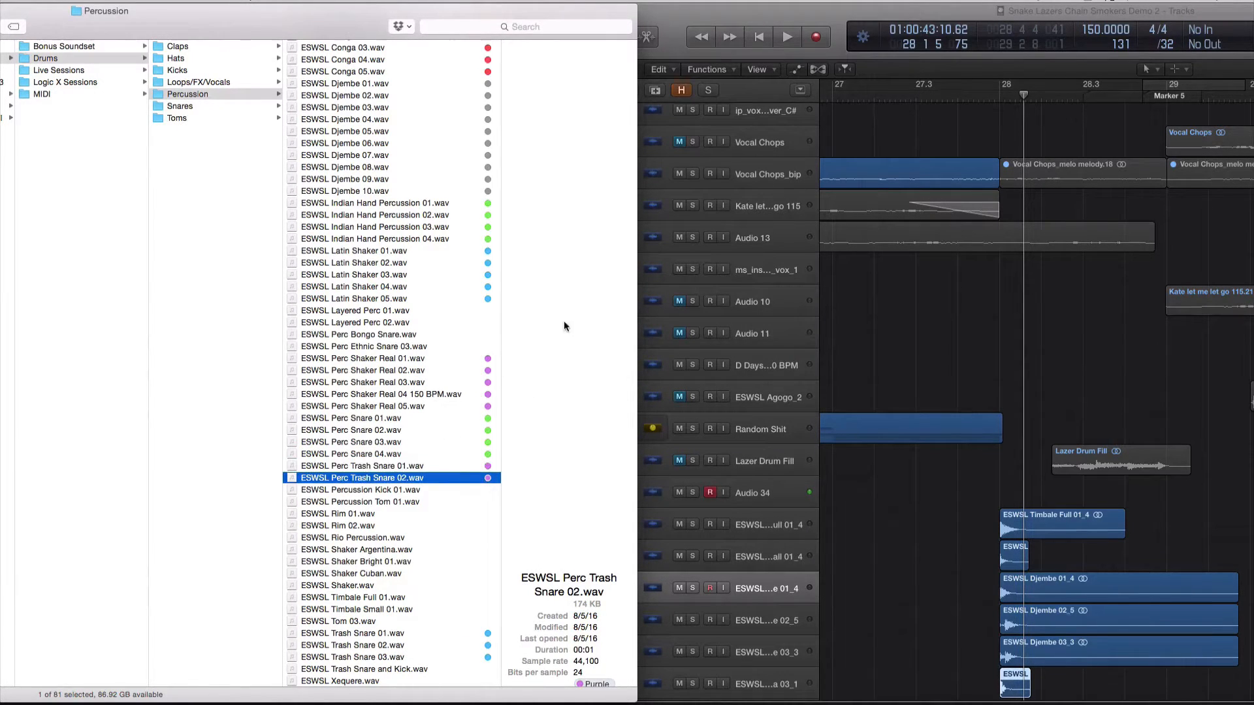
{"action": "left_click_drag", "start_coordinate": [375, 483], "coordinate": [1011, 694]}
{"action": "left_click", "coordinate": [954, 491]}
- Go through the seven imported percussion regions at bar 28 one by one, from Timbale Full 01_4 to Perc Trash Snare 02_1
{"action": "left_click", "coordinate": [1005, 491]}
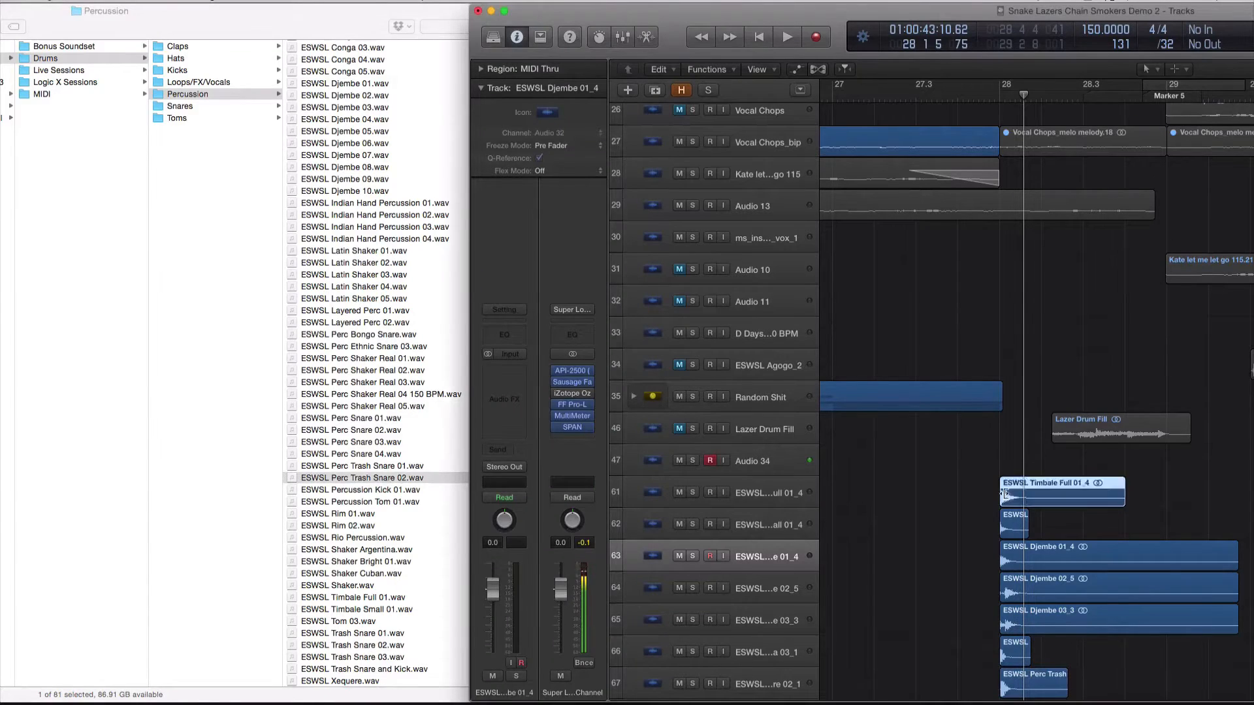
{"action": "left_click", "coordinate": [1014, 524]}
{"action": "left_click", "coordinate": [1024, 555]}
{"action": "left_click", "coordinate": [1034, 585]}
{"action": "left_click", "coordinate": [1046, 616]}
{"action": "left_click", "coordinate": [1017, 647]}
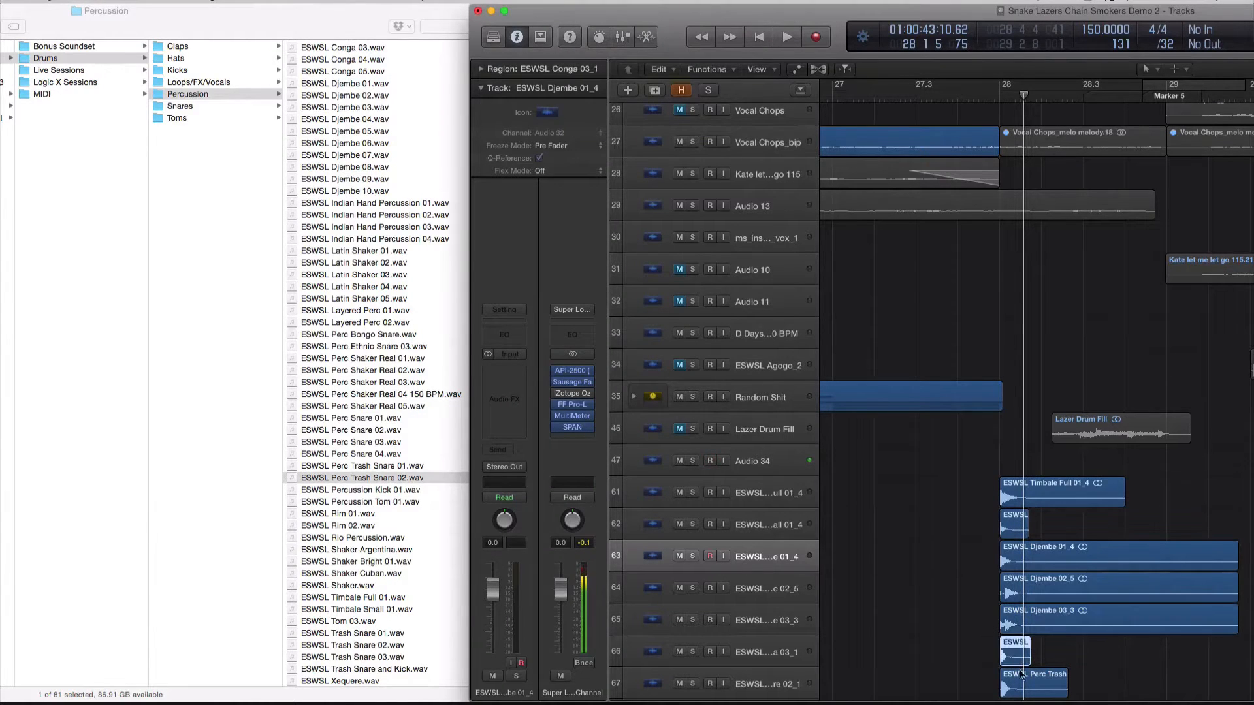
{"action": "left_click", "coordinate": [1023, 681]}
- Move the Tracks window back across the whole screen and mute all imported percussion tracks except ESWSL Timbale Full 01_4
{"action": "scroll", "coordinate": [908, 501], "scroll_direction": "right", "scroll_amount": 2}
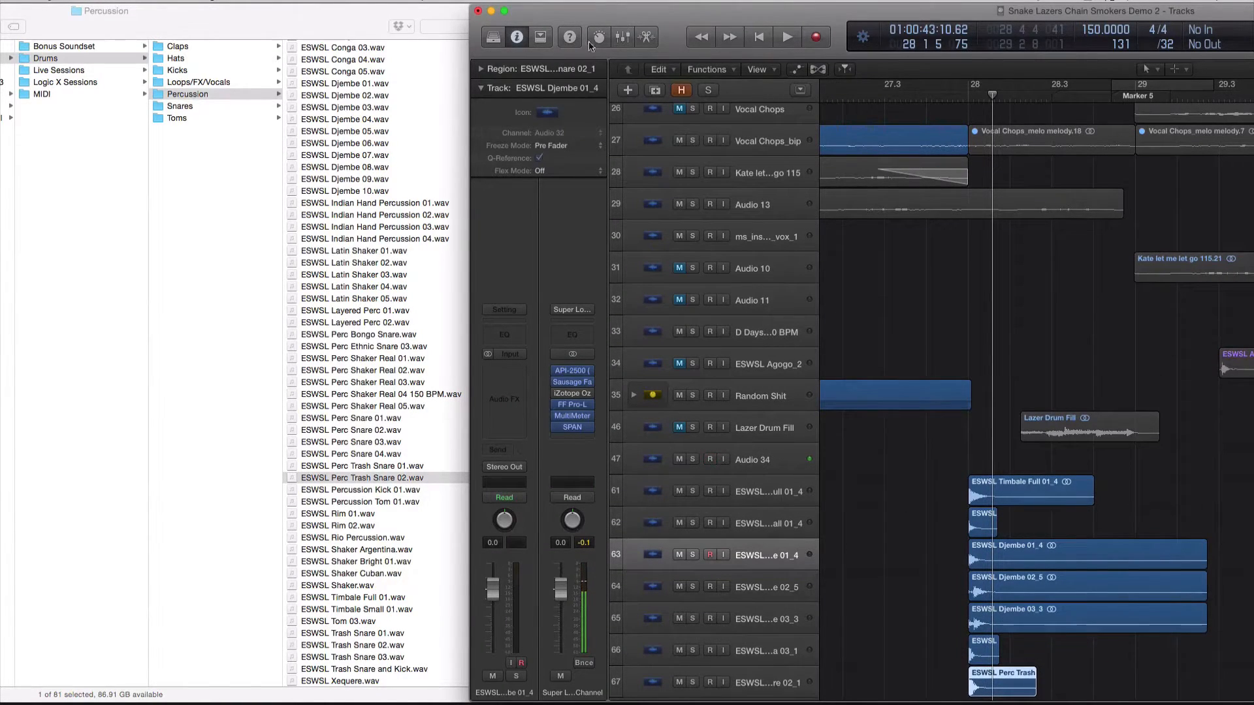
{"action": "left_click_drag", "start_coordinate": [625, 13], "coordinate": [154, 11]}
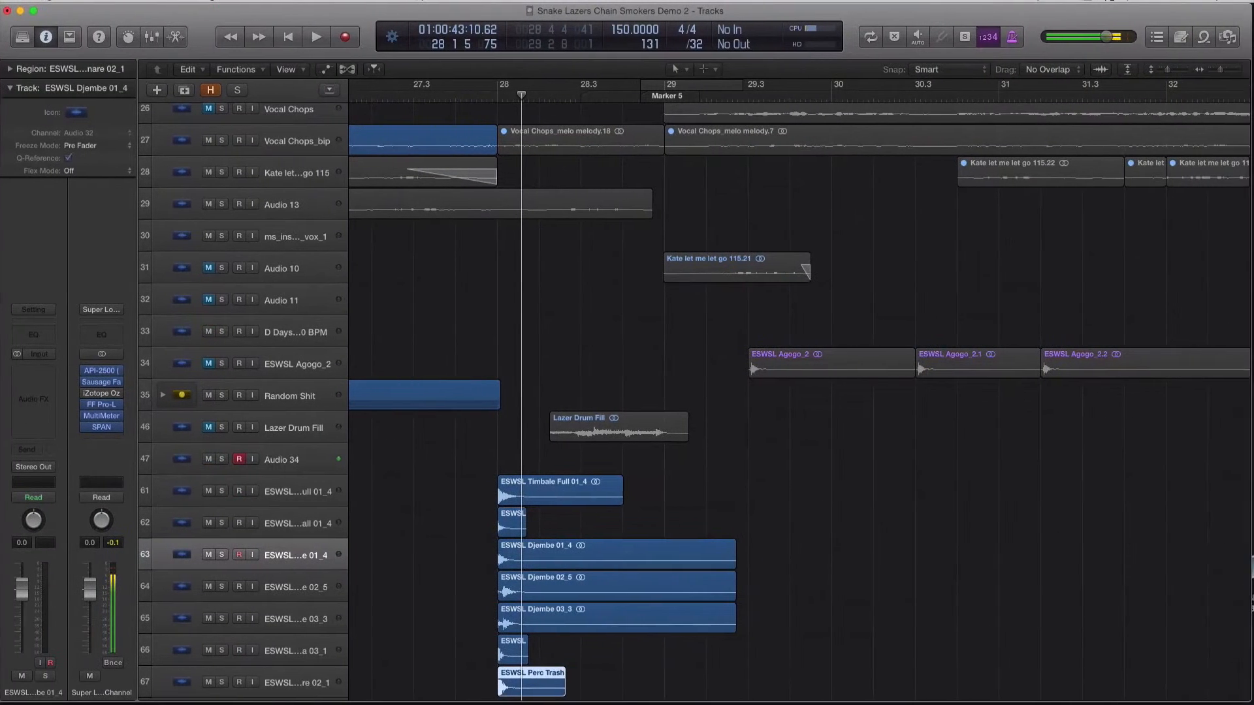
{"action": "scroll", "coordinate": [489, 648], "scroll_direction": "up", "scroll_amount": 2}
{"action": "scroll", "coordinate": [490, 647], "scroll_direction": "up", "scroll_amount": 1}
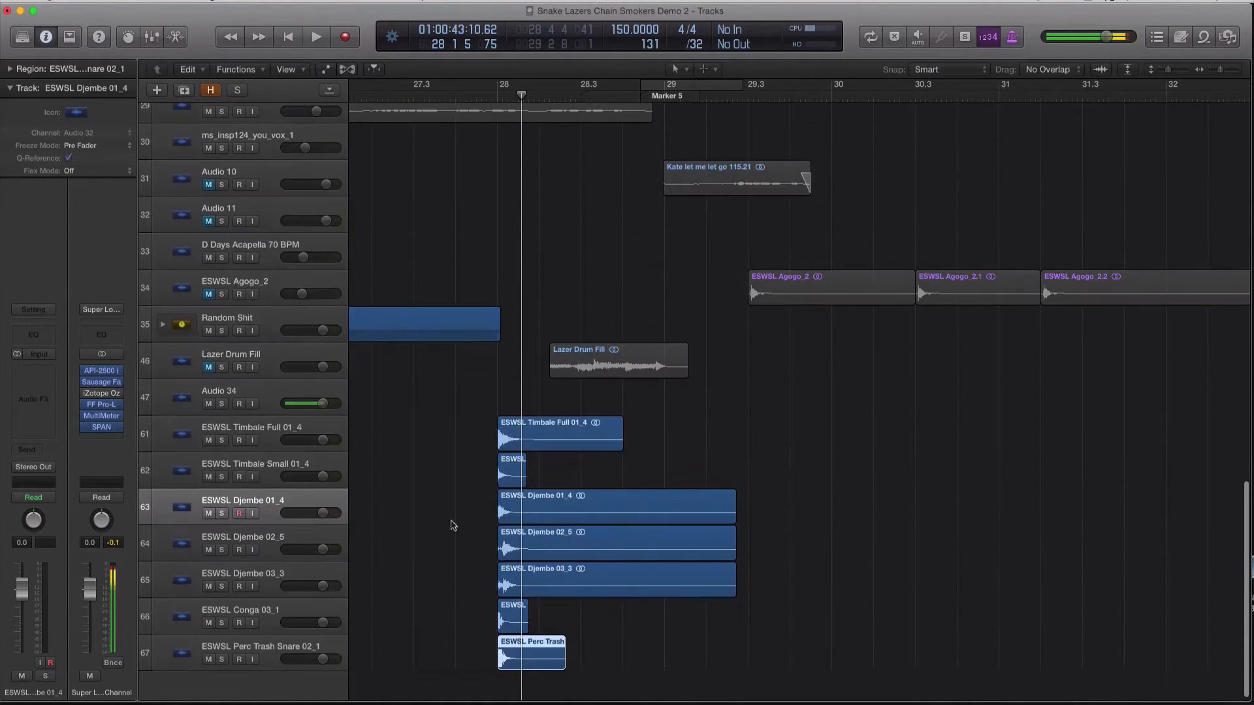
{"action": "left_click_drag", "start_coordinate": [208, 477], "coordinate": [210, 658]}
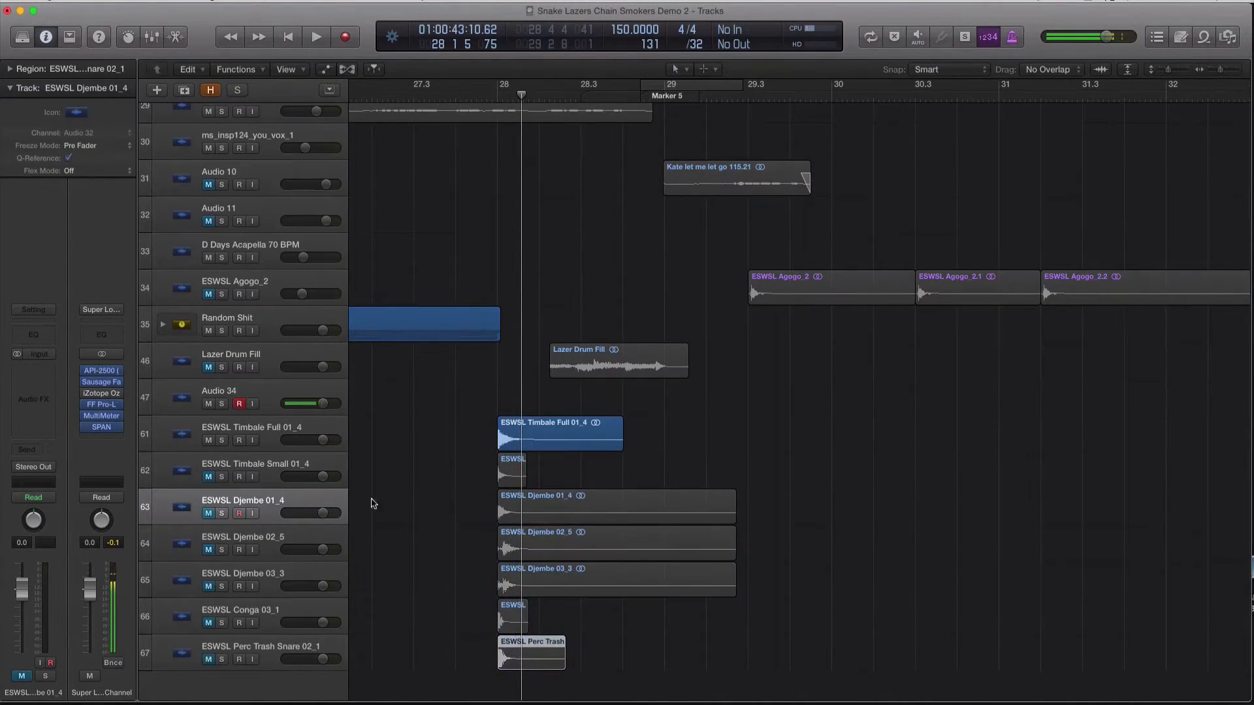
- Play the transition into the drop from shortly before beat 27.3 with only the Timbale Full hit unmuted
{"action": "left_click_drag", "start_coordinate": [521, 97], "coordinate": [393, 100]}
{"action": "key", "text": "space"}
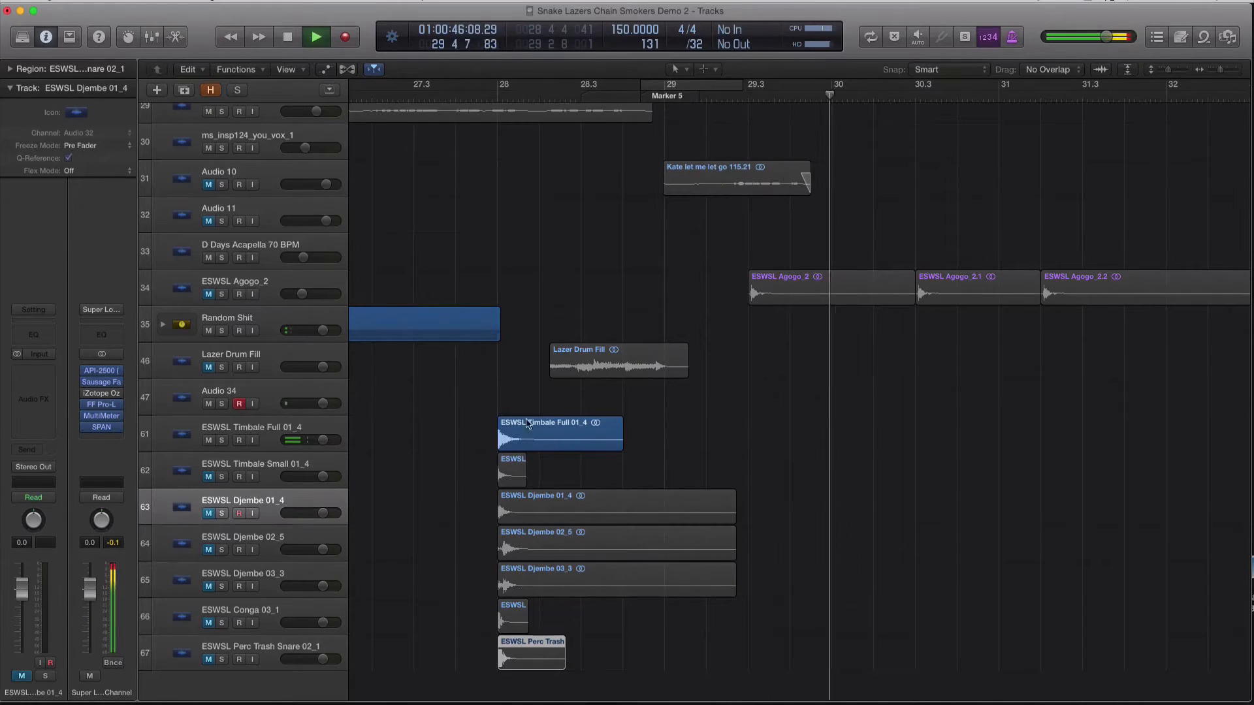
{"action": "key", "text": "space"}
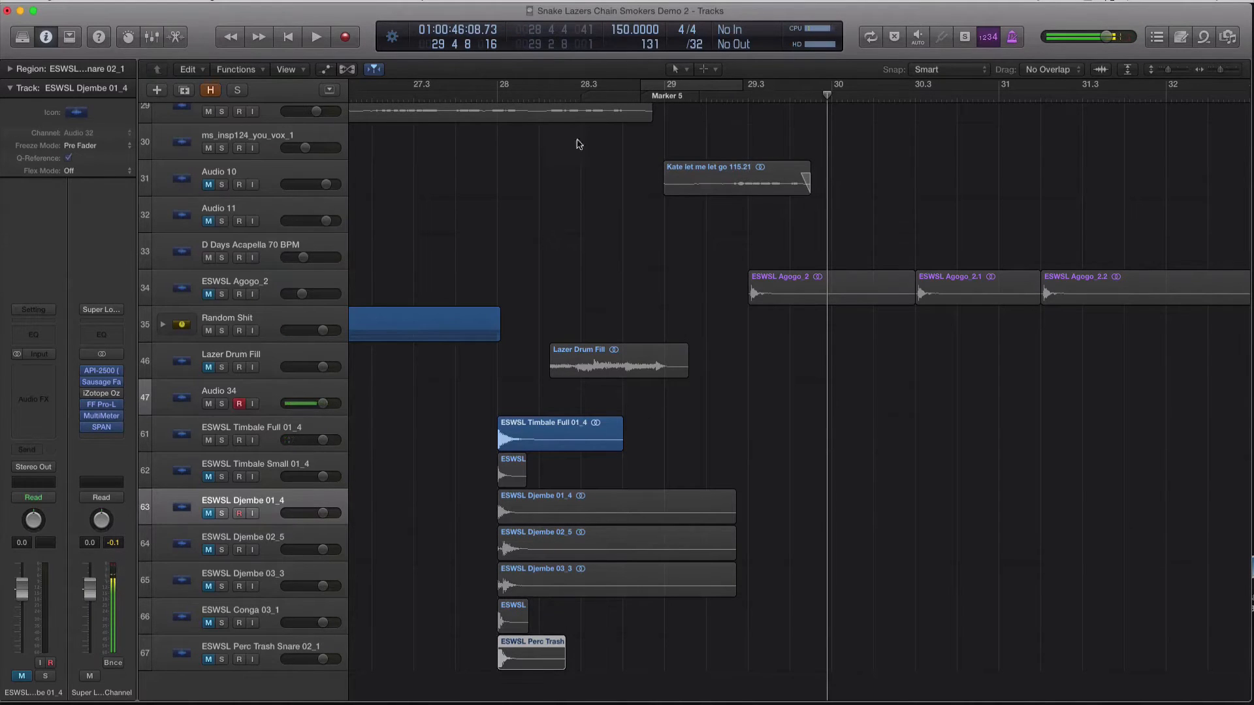
- Move the ESWSL Timbale Full 01_4 region to beat 28.3 and play the fill from bar 28
{"action": "key", "text": "super+Right"}
{"action": "left_click", "coordinate": [695, 44]}
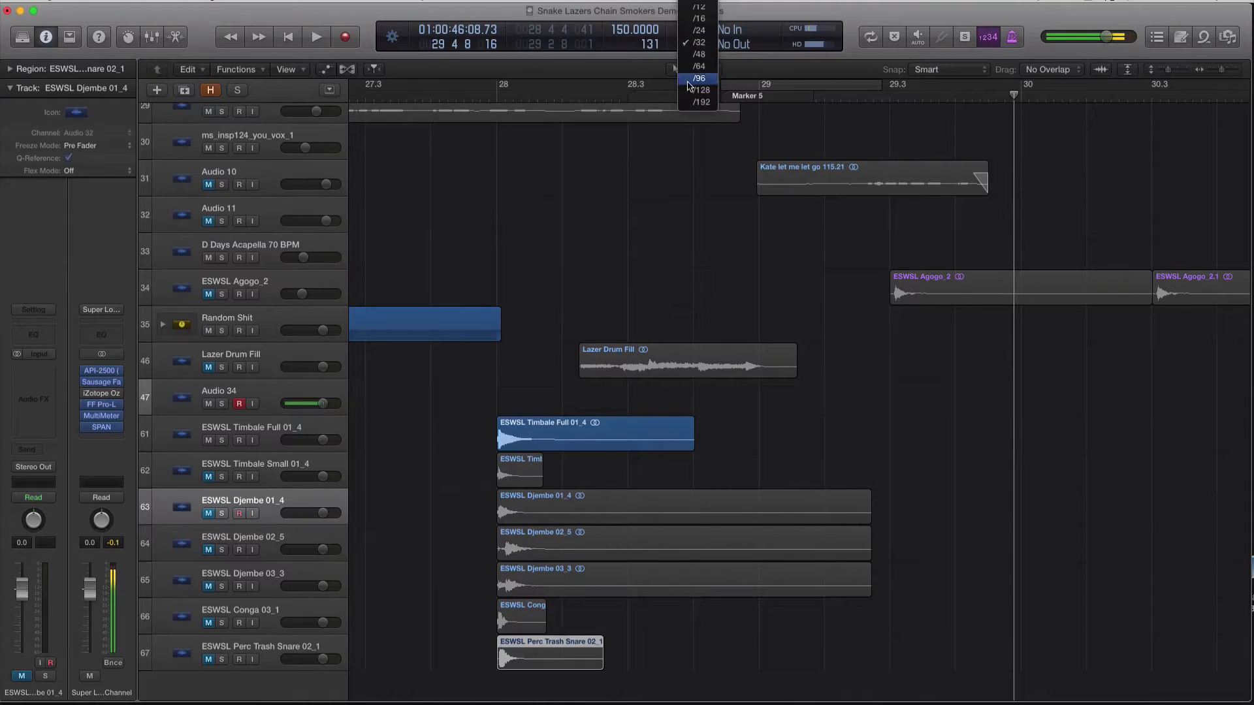
{"action": "left_click", "coordinate": [552, 127]}
{"action": "left_click", "coordinate": [498, 96]}
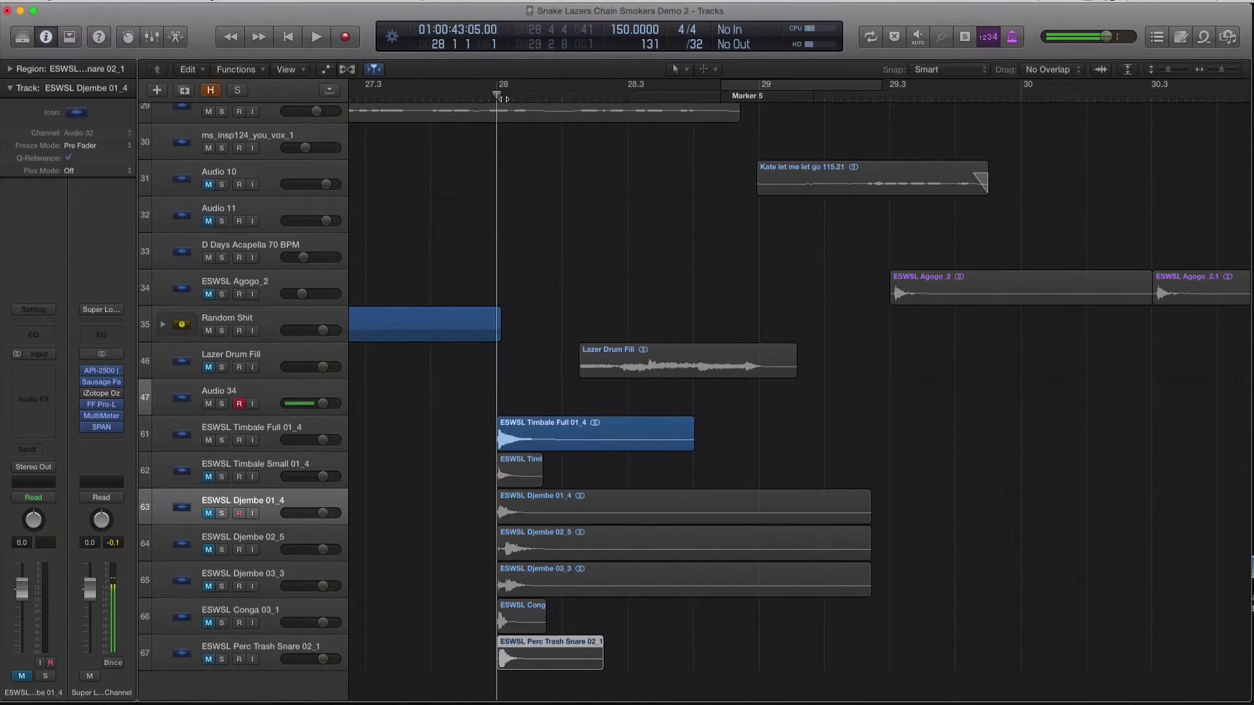
{"action": "key", "text": "super+Right"}
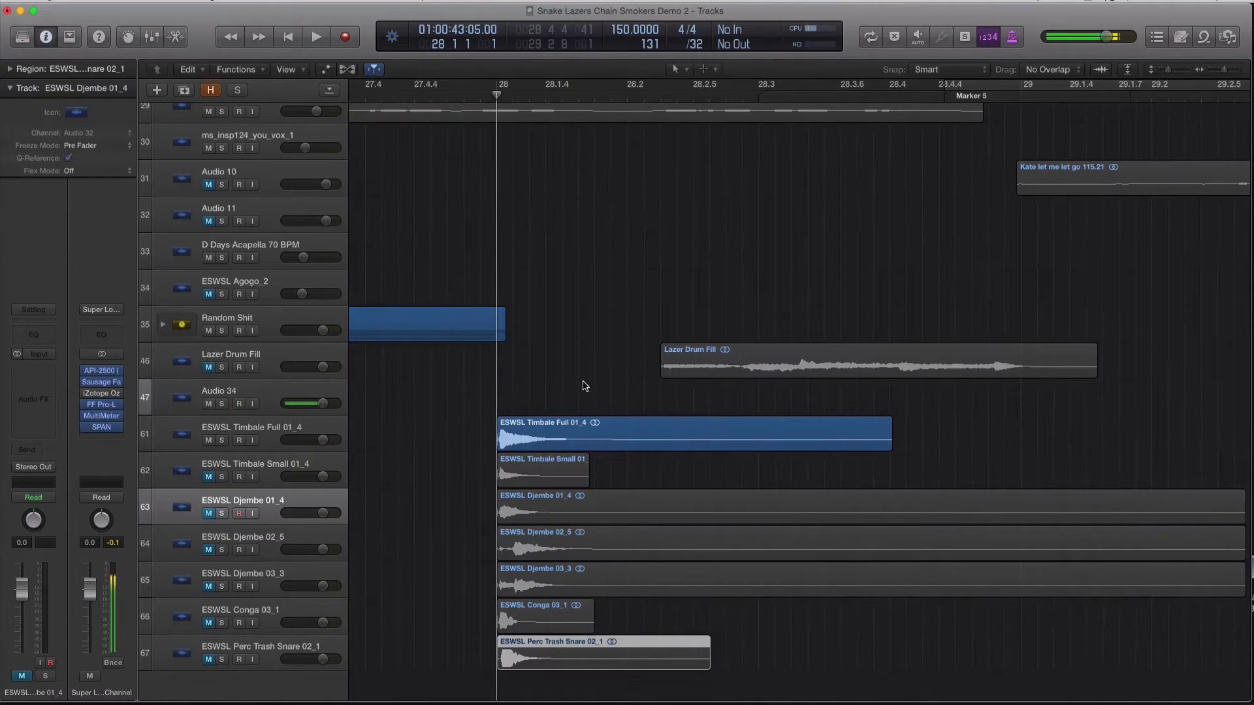
{"action": "left_click_drag", "start_coordinate": [562, 434], "coordinate": [824, 434]}
{"action": "key", "text": "space"}
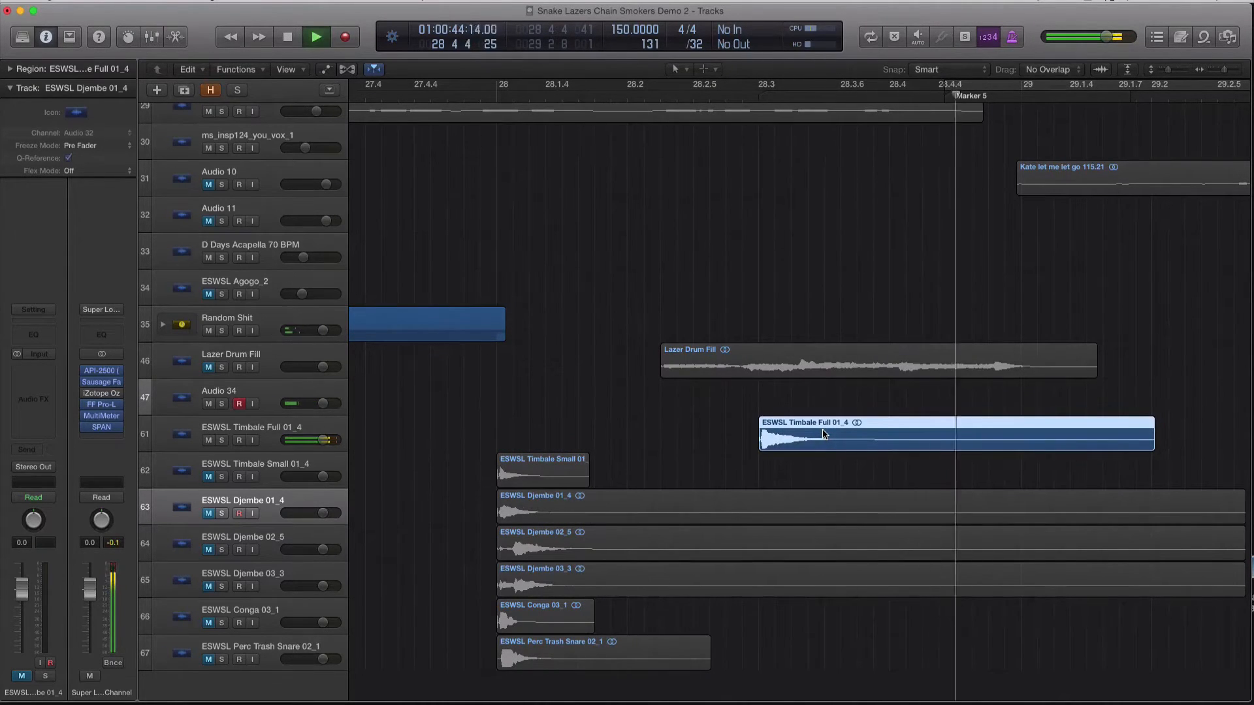
{"action": "key", "text": "space"}
- Unmute the ESWSL Djembe 02_5 track and audition its region soloed from bar 28
{"action": "left_click", "coordinate": [322, 428]}
{"action": "left_click", "coordinate": [317, 444]}
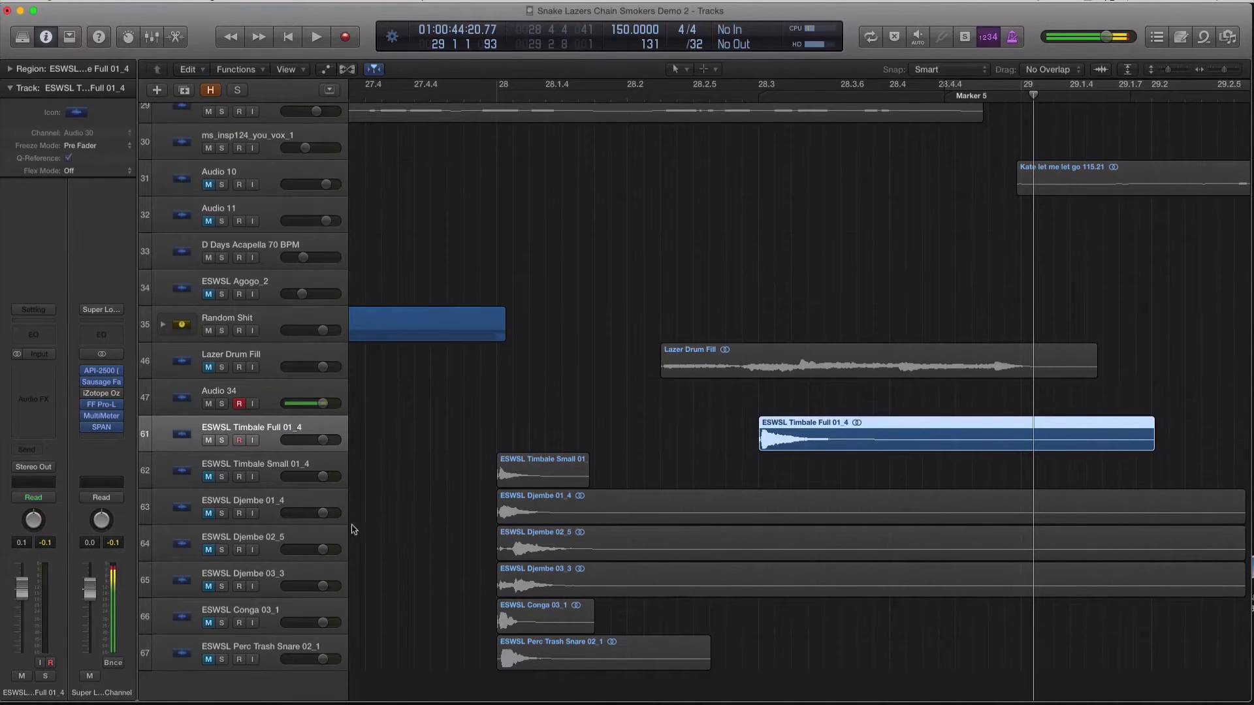
{"action": "left_click", "coordinate": [275, 543]}
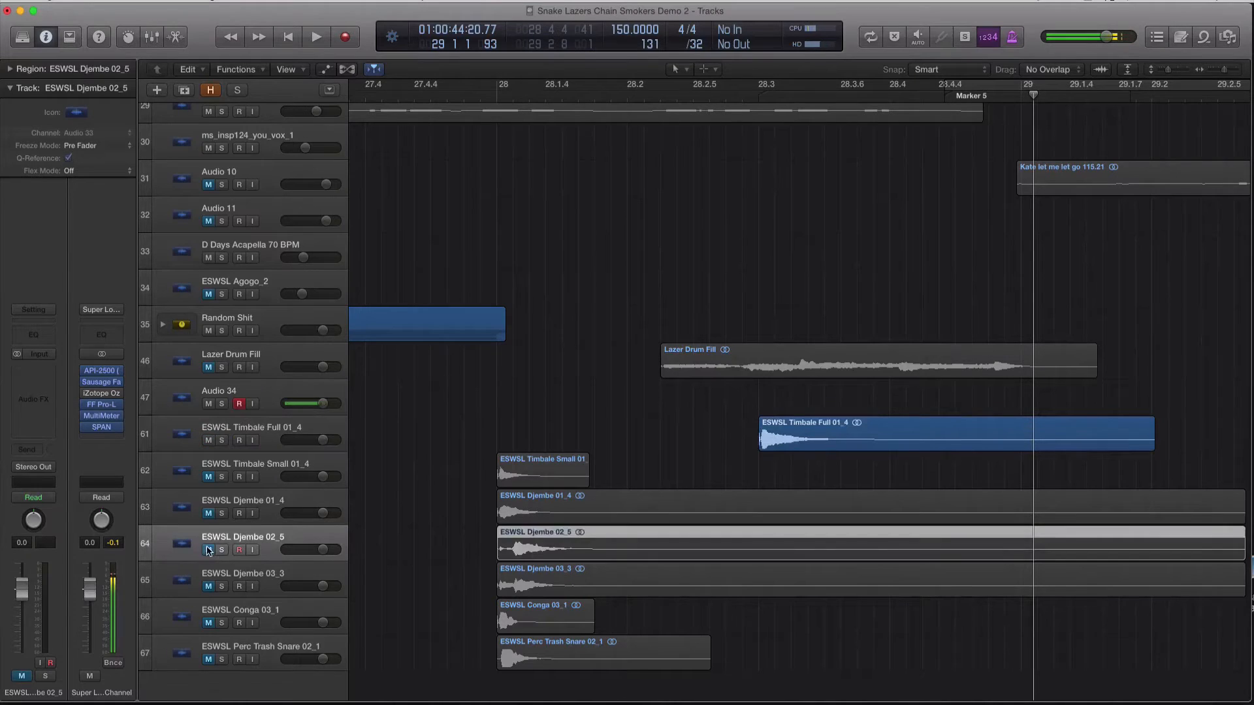
{"action": "left_click", "coordinate": [497, 97]}
{"action": "key", "text": "ctrl+s"}
{"action": "key", "text": "space"}
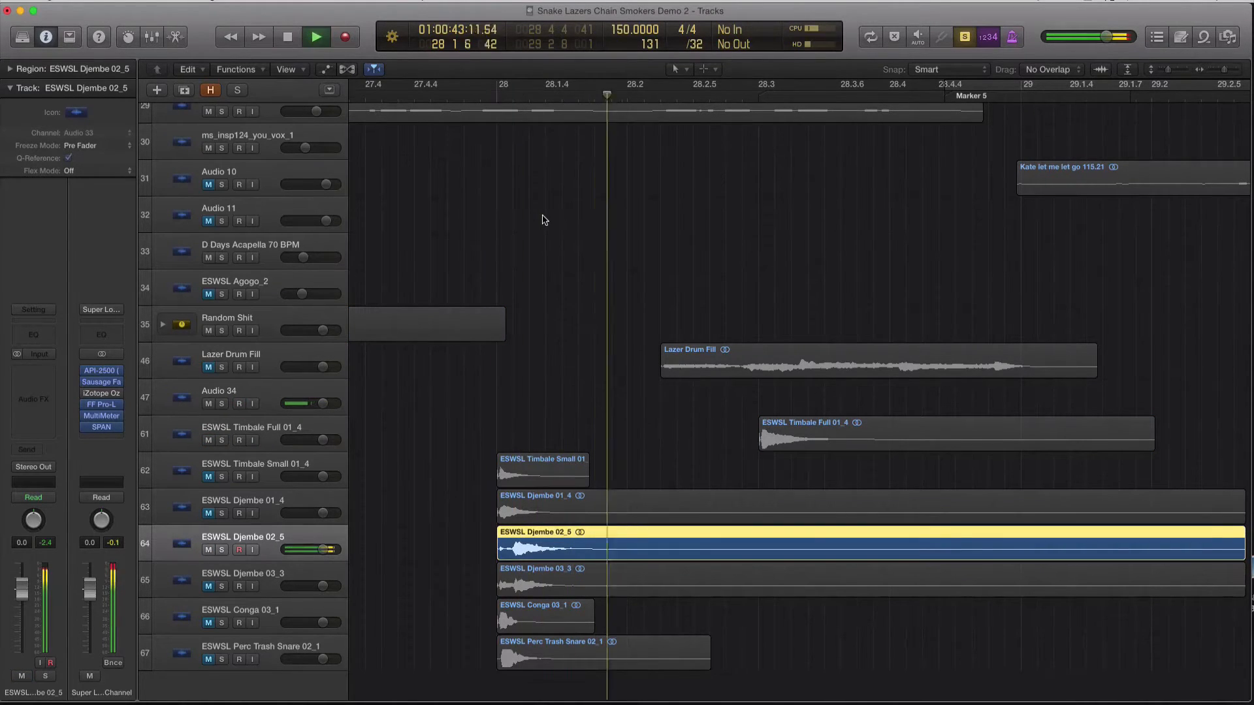
{"action": "key", "text": "space"}
{"action": "key", "text": "ctrl+s"}
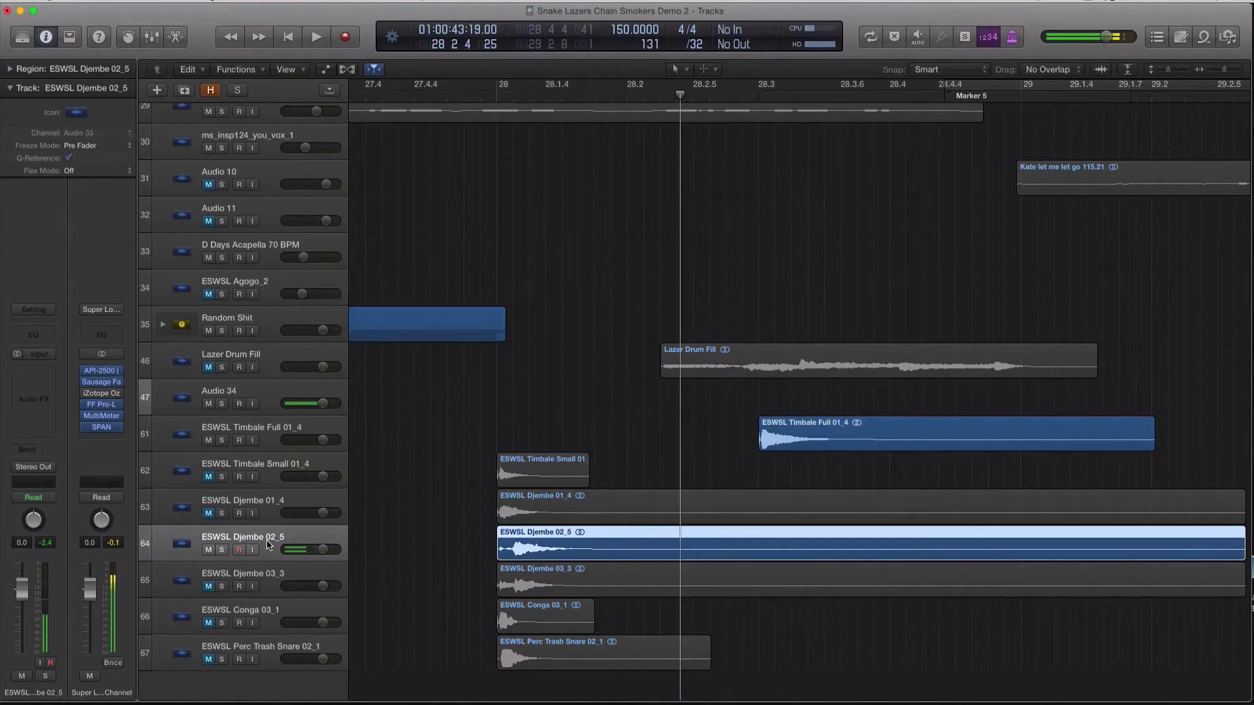
- Place the ESWSL Djembe 02_5 track directly above ESWSL Timbale Full 01_4 and move its region to beat 28.3
{"action": "left_click_drag", "start_coordinate": [268, 545], "coordinate": [267, 431]}
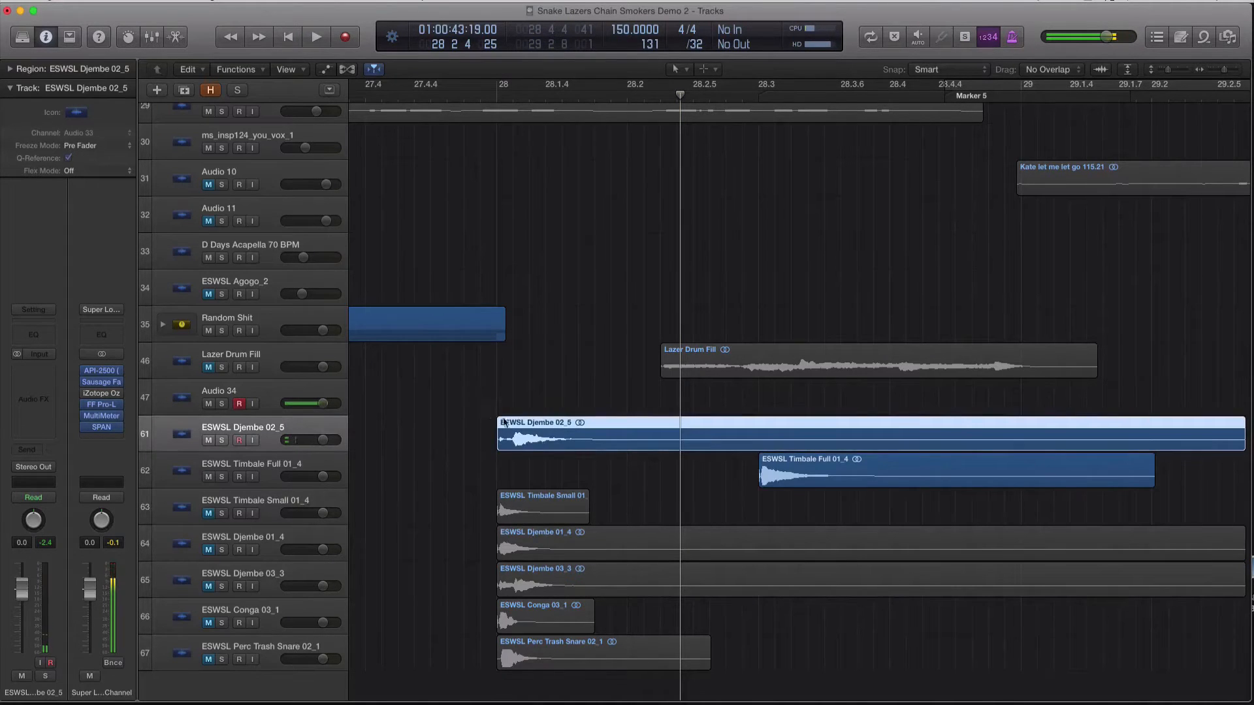
{"action": "left_click_drag", "start_coordinate": [504, 422], "coordinate": [781, 428]}
{"action": "key", "text": "super+Right"}
{"action": "key", "text": "super+Right"}
{"action": "key", "text": "super+Right"}
{"action": "left_click", "coordinate": [790, 405]}
{"action": "left_click", "coordinate": [791, 431]}
- Solo the ESWSL Djembe 02_5 region and play it from beat 28.3 to check when its main hit lands
{"action": "key", "text": "ctrl+s"}
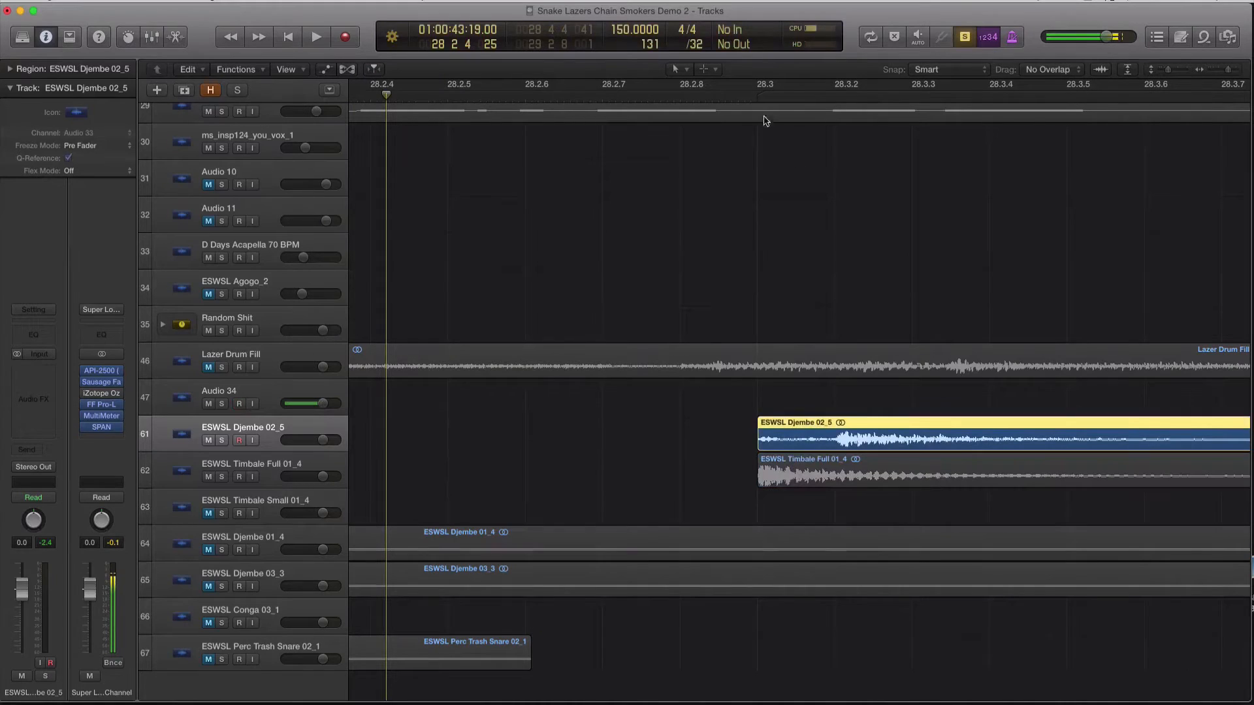
{"action": "left_click", "coordinate": [760, 96]}
{"action": "left_click_drag", "start_coordinate": [745, 410], "coordinate": [838, 448]}
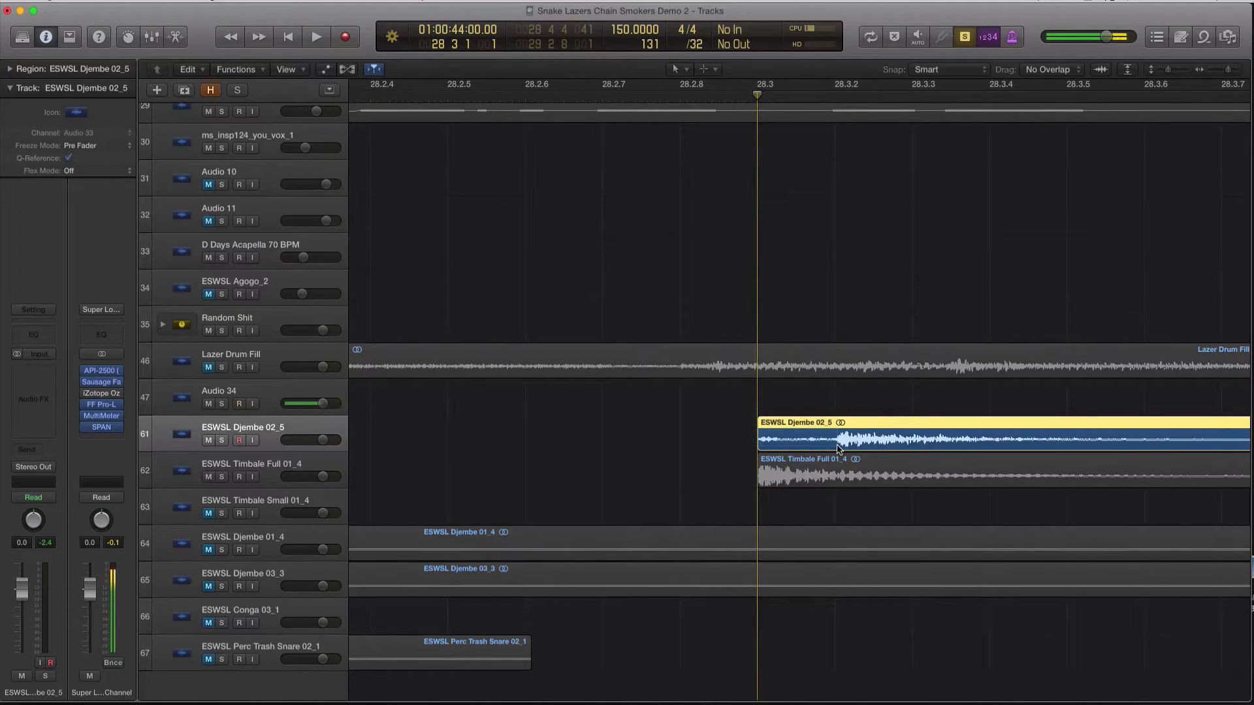
{"action": "key", "text": "space"}
{"action": "key", "text": "space"}
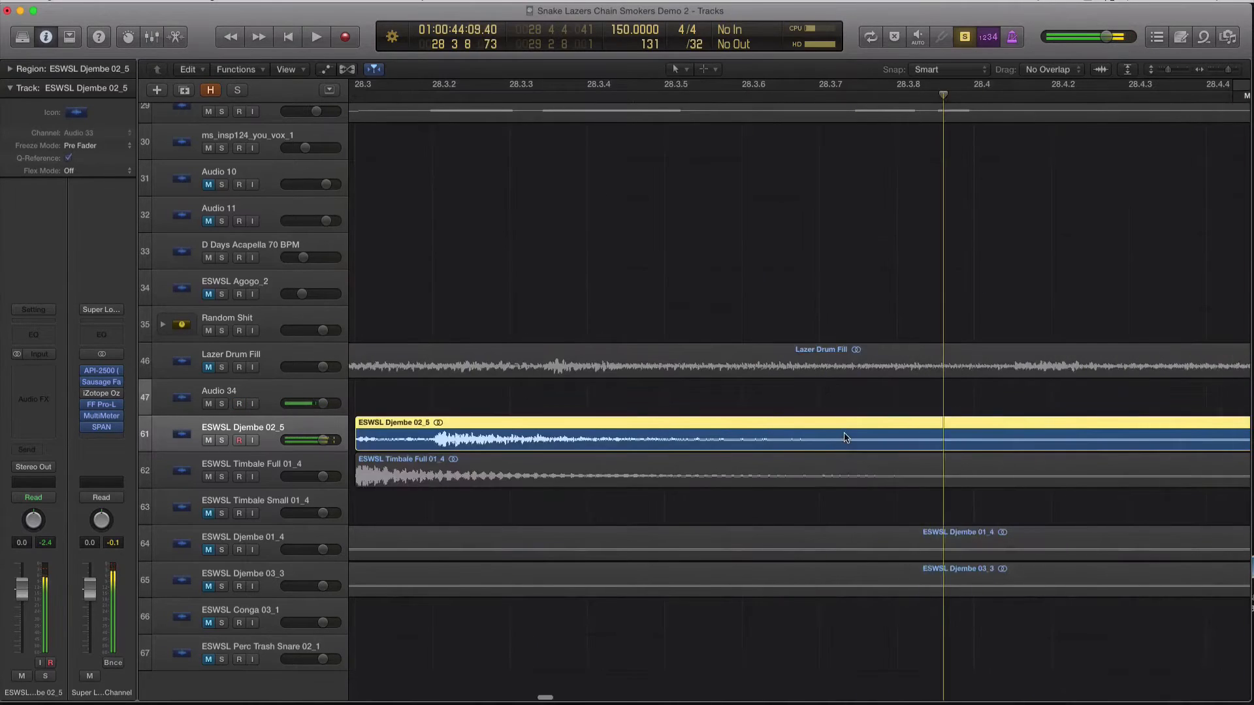
- Shift the ESWSL Djembe 02_5 region earlier to 28.2.8 so its main hit lines up with Timbale Full at 28.3
{"action": "key", "text": "super+Left"}
{"action": "key", "text": "super+Left"}
{"action": "scroll", "coordinate": [777, 443], "scroll_direction": "left", "scroll_amount": 1}
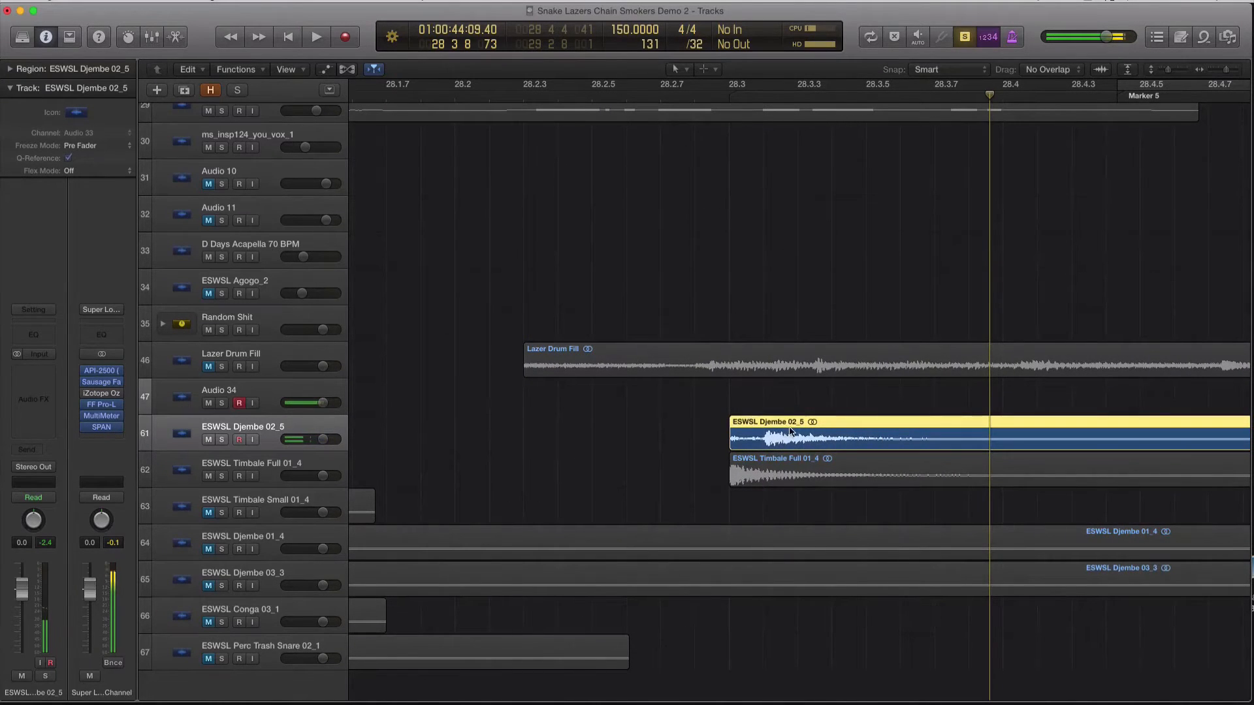
{"action": "left_click_drag", "start_coordinate": [791, 432], "coordinate": [755, 431]}
{"action": "key", "text": "super+Right"}
{"action": "key", "text": "super+Right"}
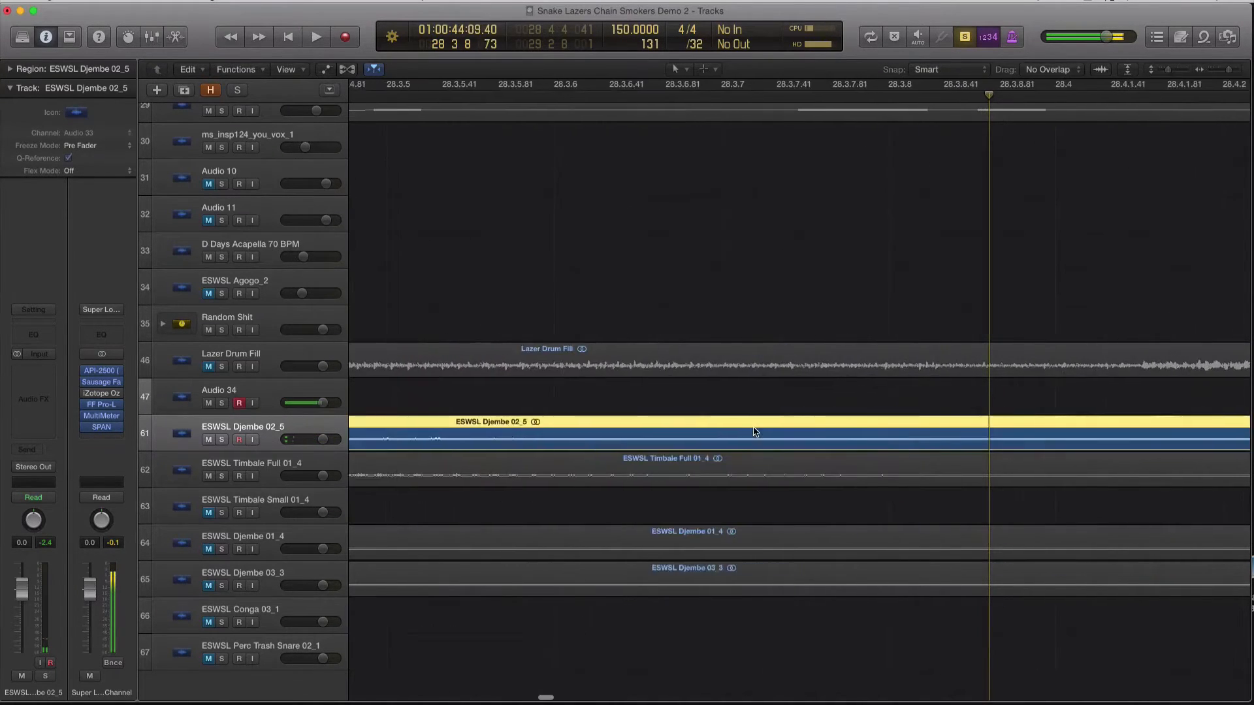
{"action": "scroll", "coordinate": [755, 432], "scroll_direction": "left", "scroll_amount": 15}
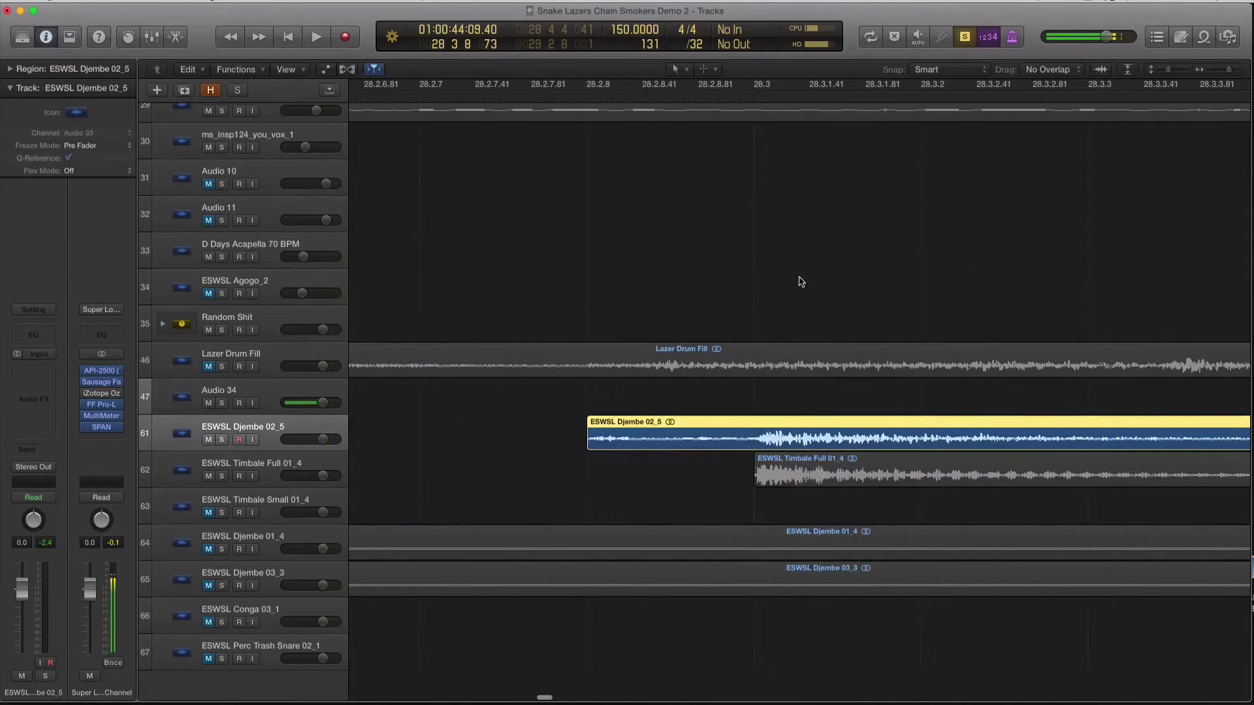
{"action": "left_click", "coordinate": [756, 96]}
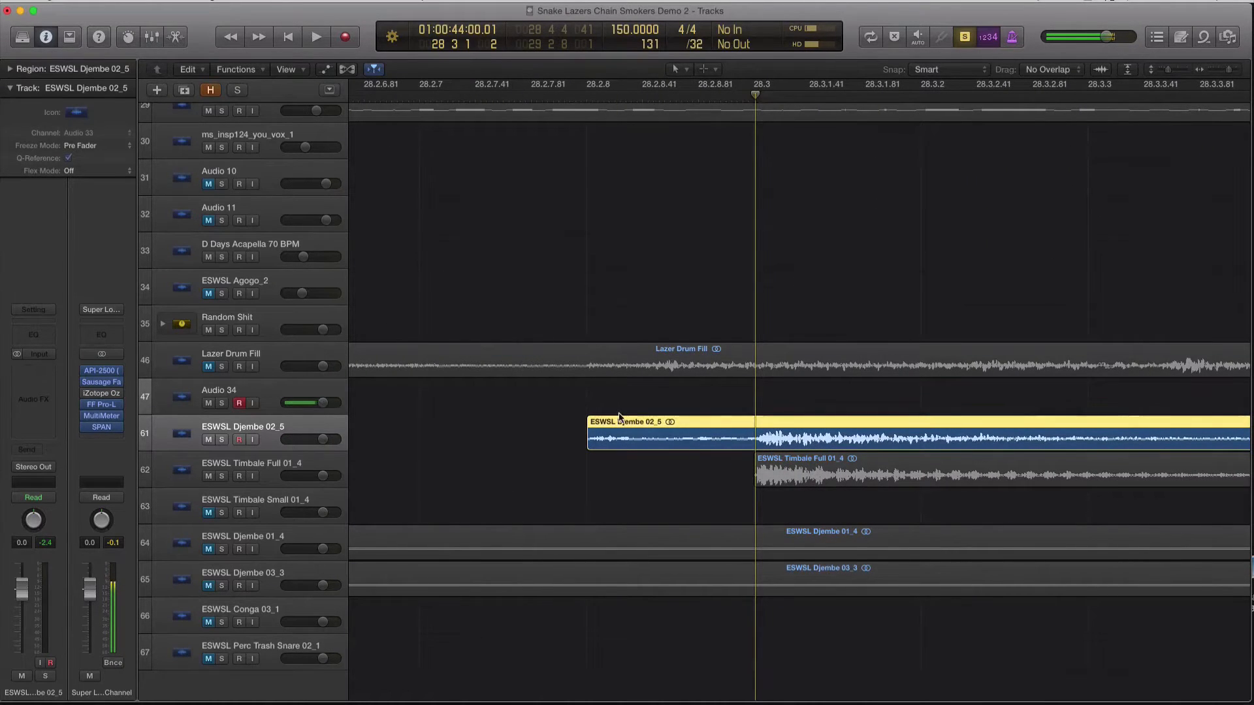
{"action": "key", "text": "super+Left"}
{"action": "key", "text": "super+Left"}
{"action": "key", "text": "super+Left"}
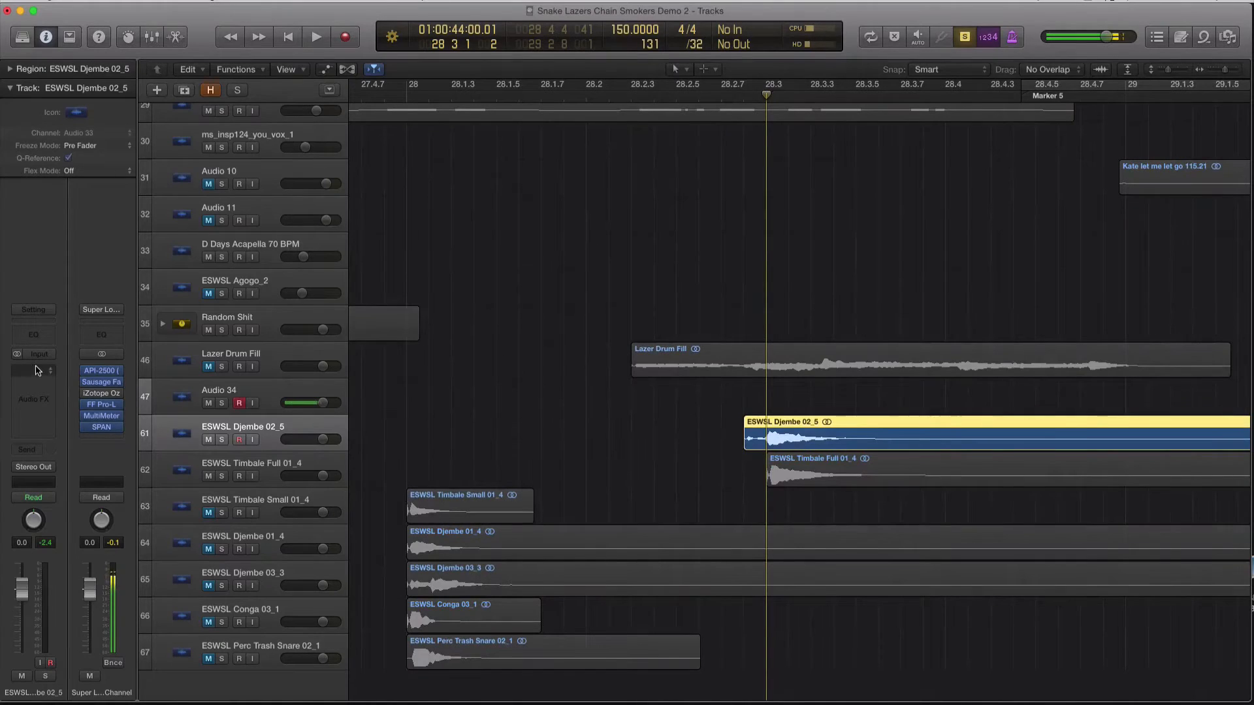
- Add a Channel EQ to ESWSL Djembe 02_5 with a low cut around 200 Hz and a +5.5 dB boost at 2650 Hz, Q 0.51
{"action": "left_click", "coordinate": [35, 370]}
{"action": "left_click", "coordinate": [27, 330]}
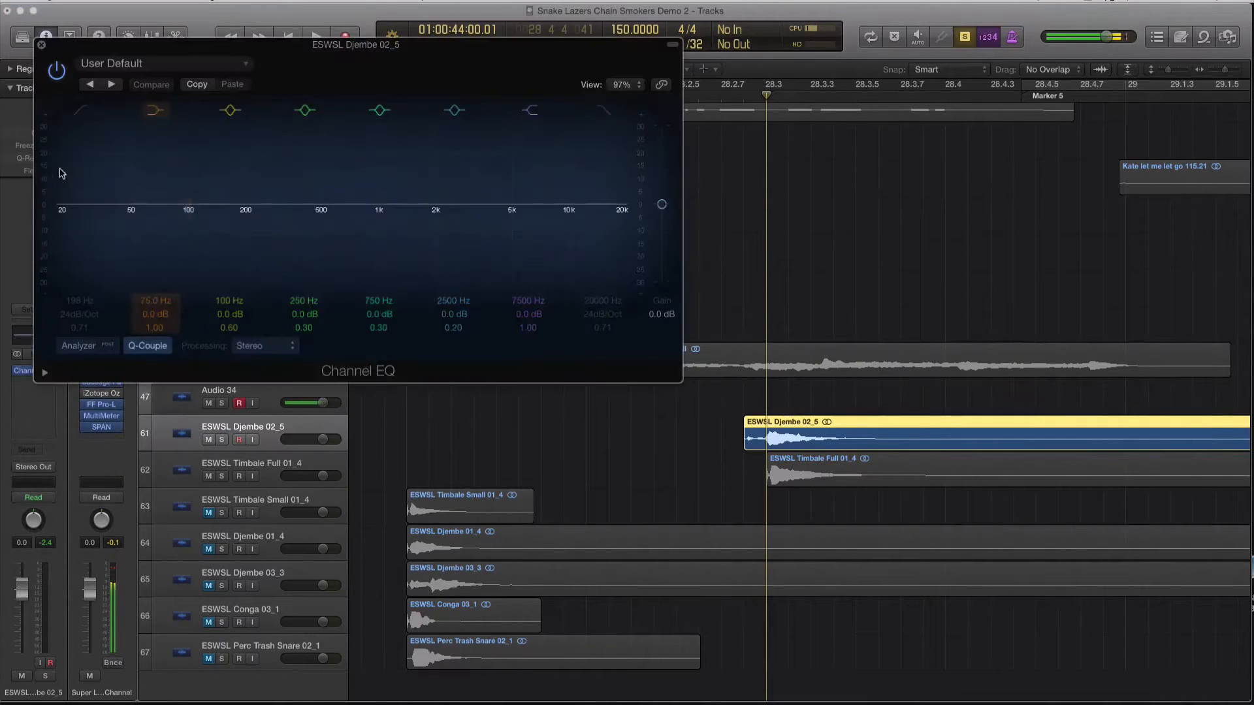
{"action": "left_click", "coordinate": [80, 113]}
{"action": "left_click_drag", "start_coordinate": [267, 197], "coordinate": [275, 199]}
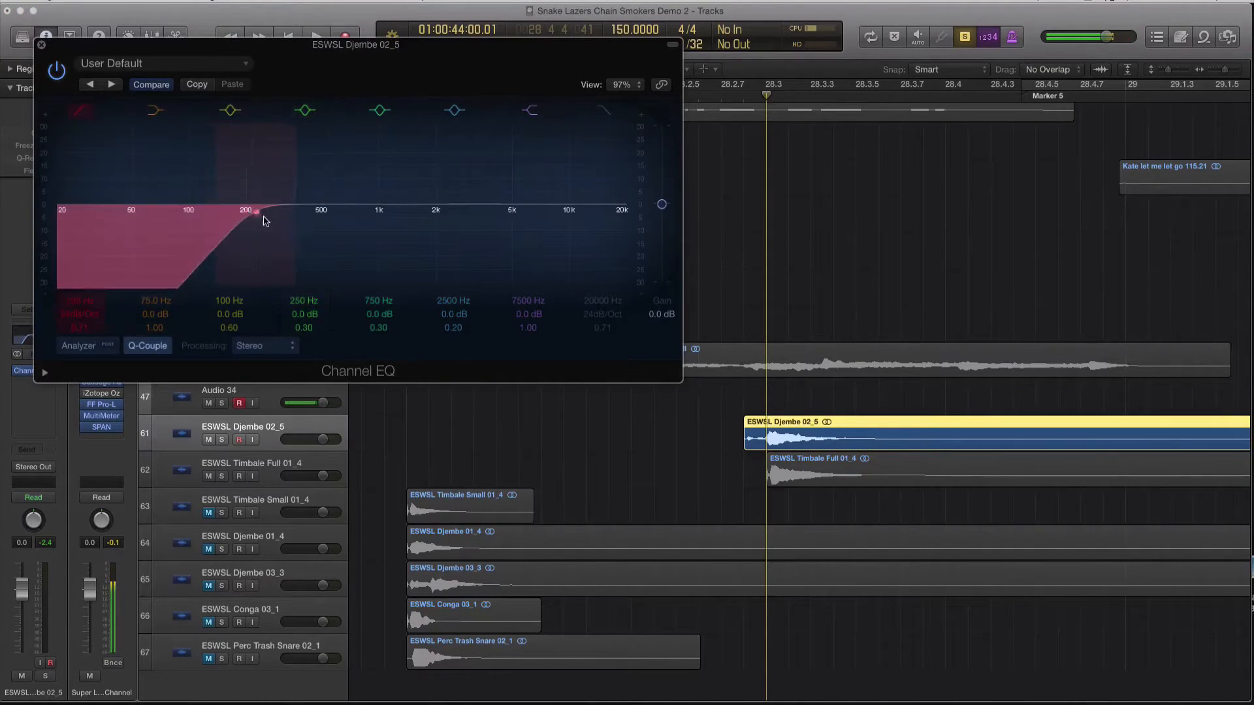
{"action": "left_click_drag", "start_coordinate": [458, 203], "coordinate": [465, 188]}
{"action": "left_click_drag", "start_coordinate": [455, 340], "coordinate": [455, 320]}
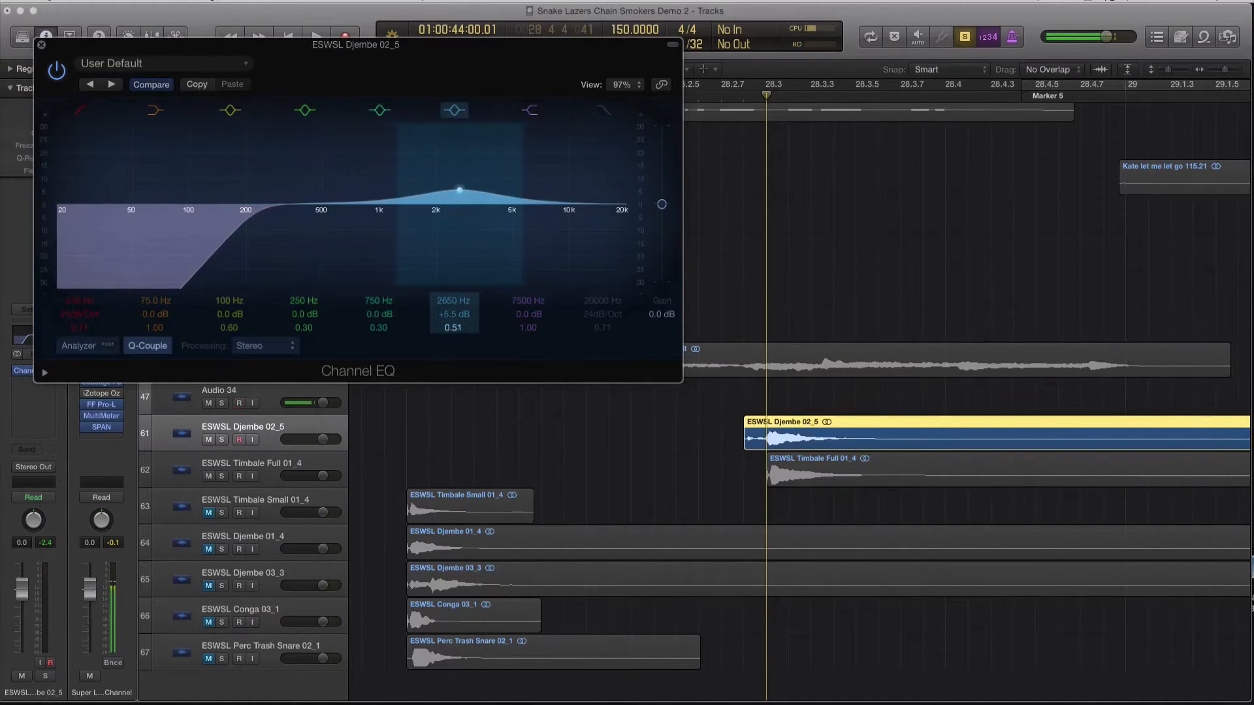
{"action": "left_click", "coordinate": [42, 46]}
- Play the equalized ESWSL Djembe 02_5 soloed from 28.2.7
{"action": "left_click", "coordinate": [729, 96]}
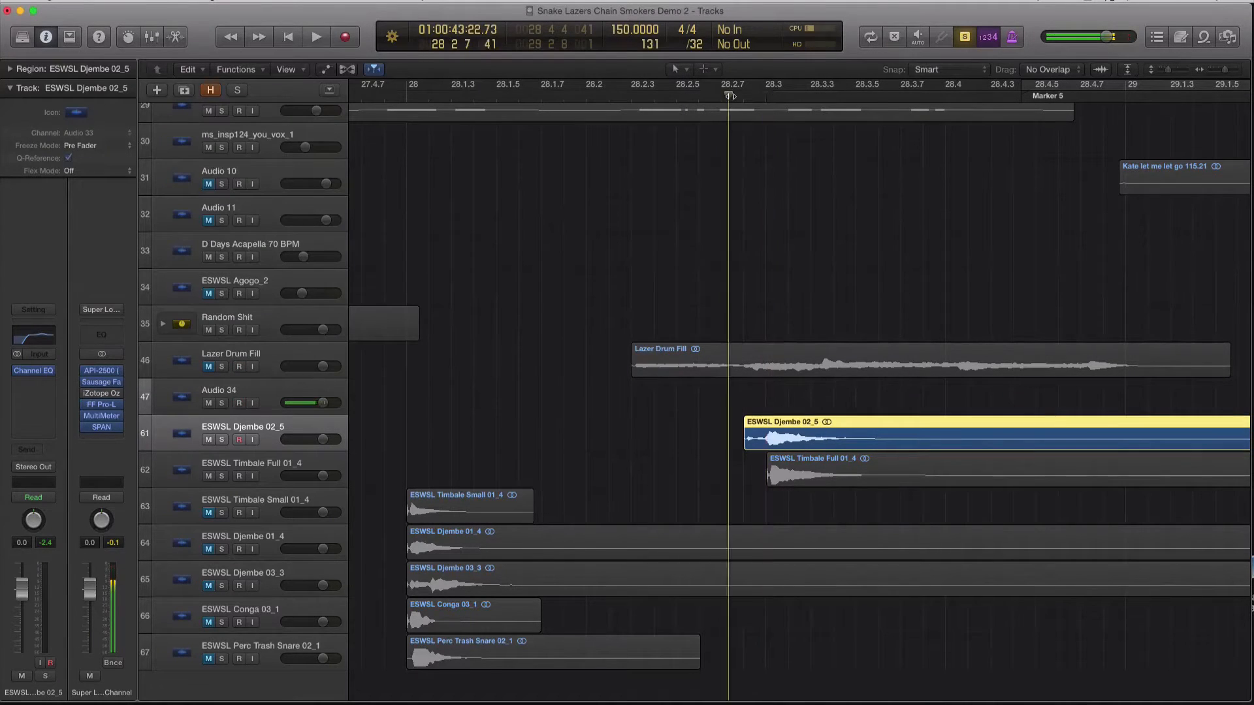
{"action": "key", "text": "space"}
{"action": "key", "text": "space"}
- Include ESWSL Timbale Full 01_4 in the solo, play both layered hits, and set the Timbale Full volume to -1.1 dB
{"action": "left_click", "coordinate": [861, 482], "text": "shift"}
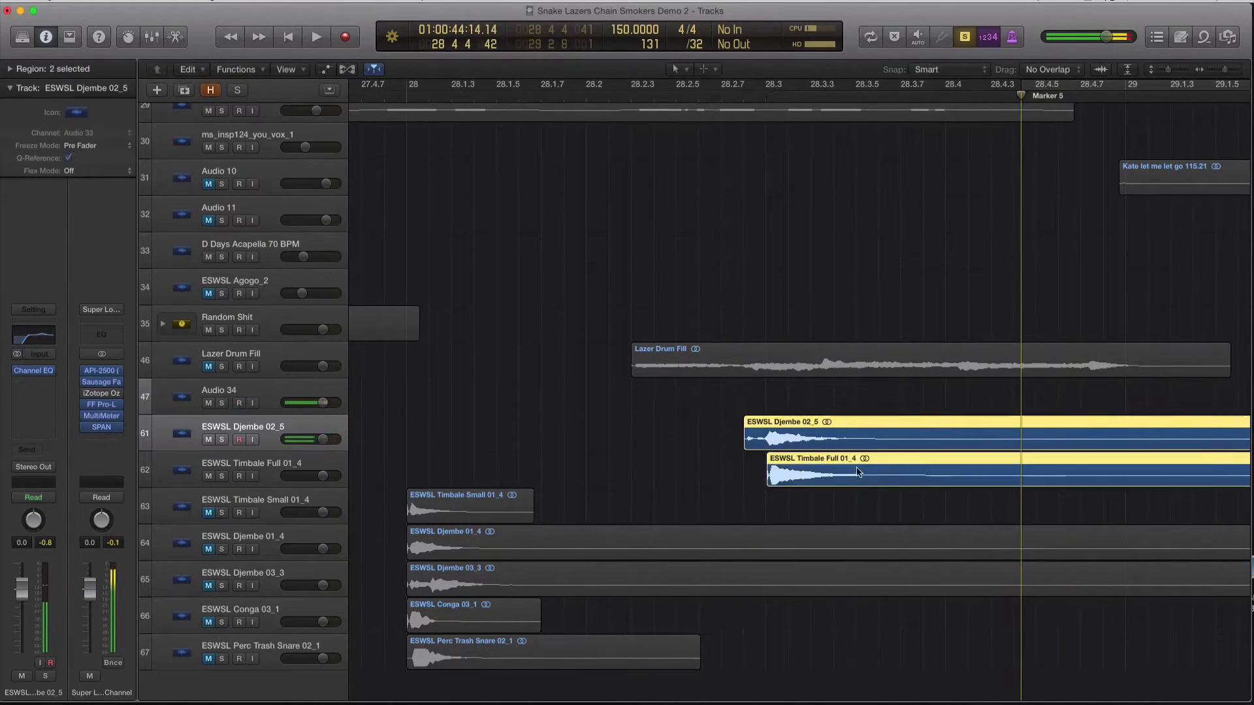
{"action": "left_click", "coordinate": [633, 98]}
{"action": "key", "text": "space"}
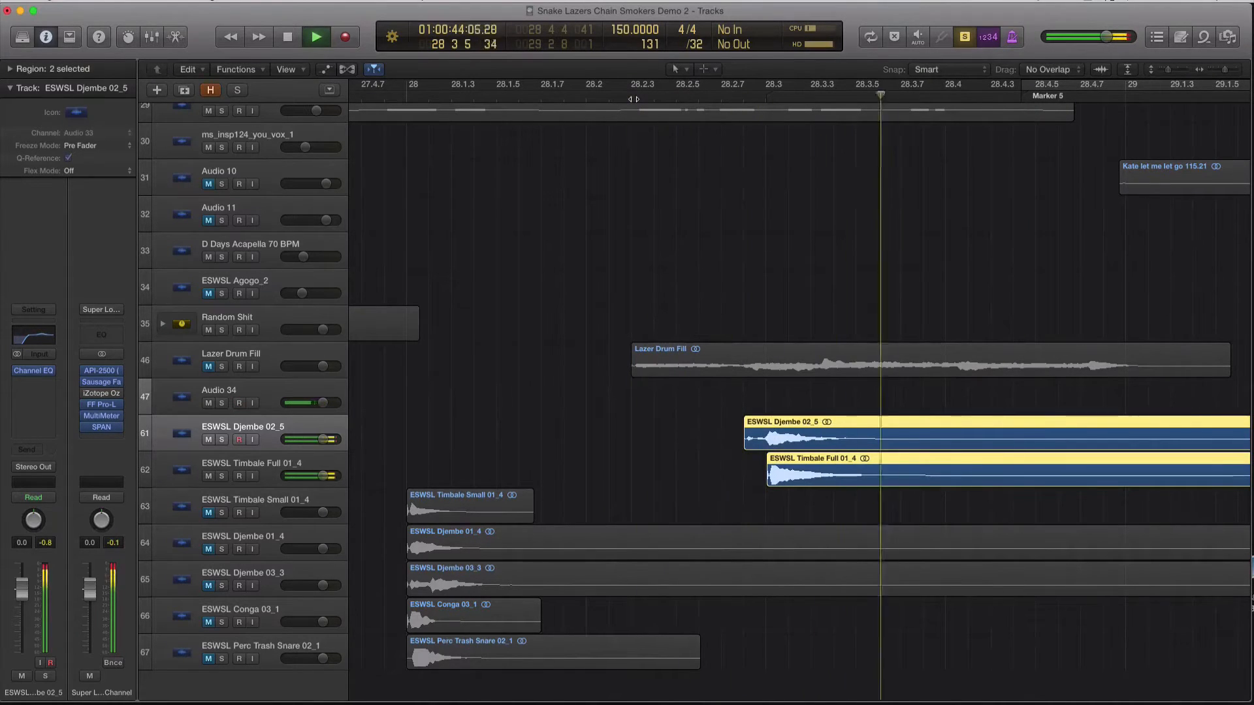
{"action": "key", "text": "space"}
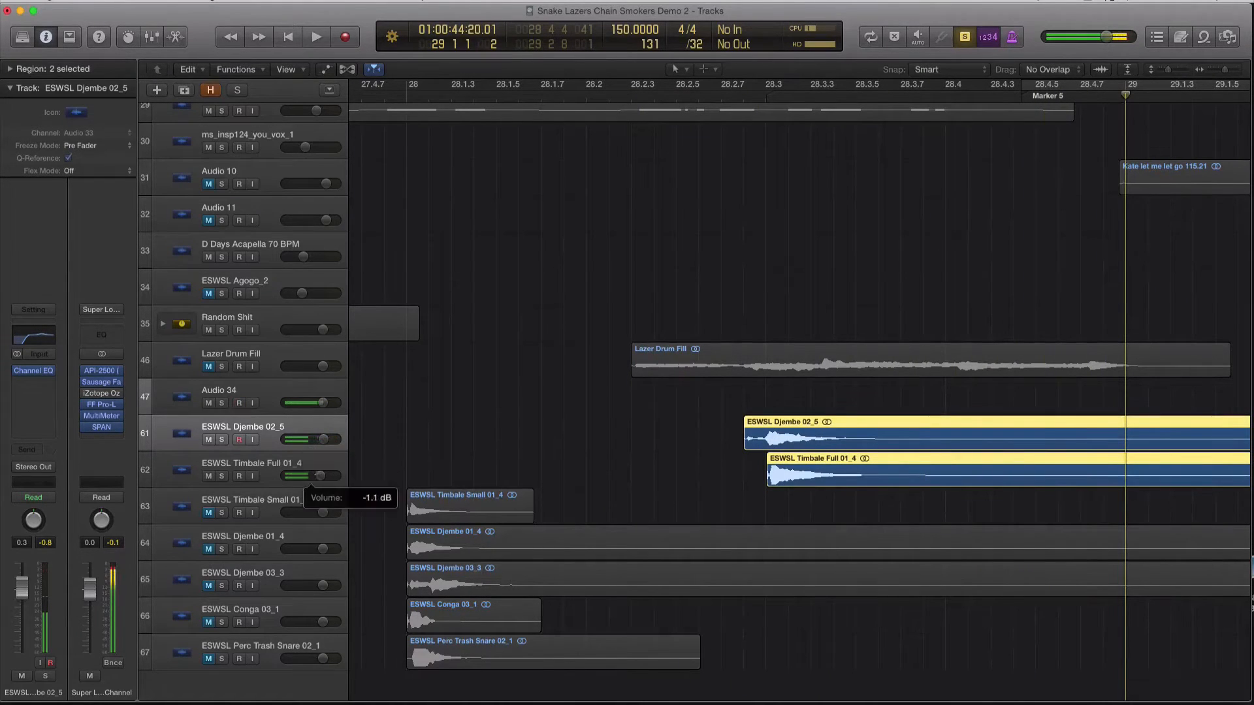
{"action": "left_click", "coordinate": [629, 96]}
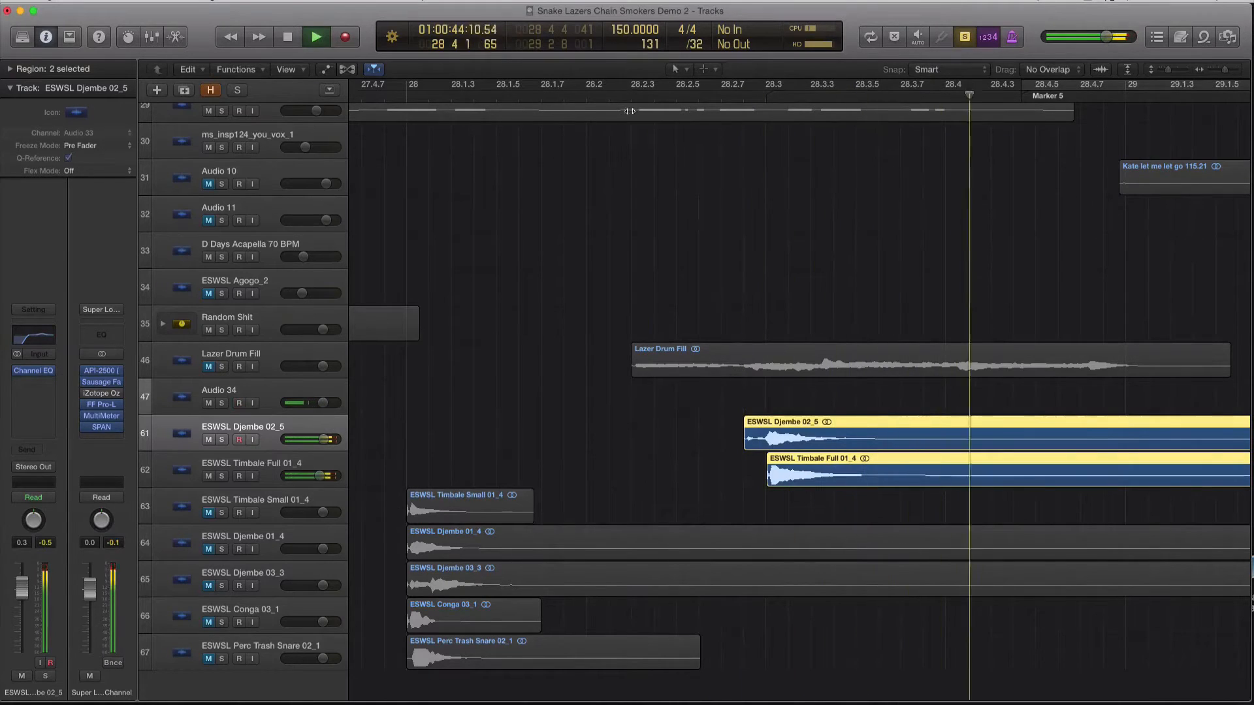
{"action": "key", "text": "space"}
- Turn solo off and play the transition with the layered djembe and timbale hits from beat 27.4 into bar 29
{"action": "scroll", "coordinate": [712, 253], "scroll_direction": "left", "scroll_amount": 1}
{"action": "key", "text": "super+Left"}
{"action": "key", "text": "super+Up"}
{"action": "key", "text": "super+Up"}
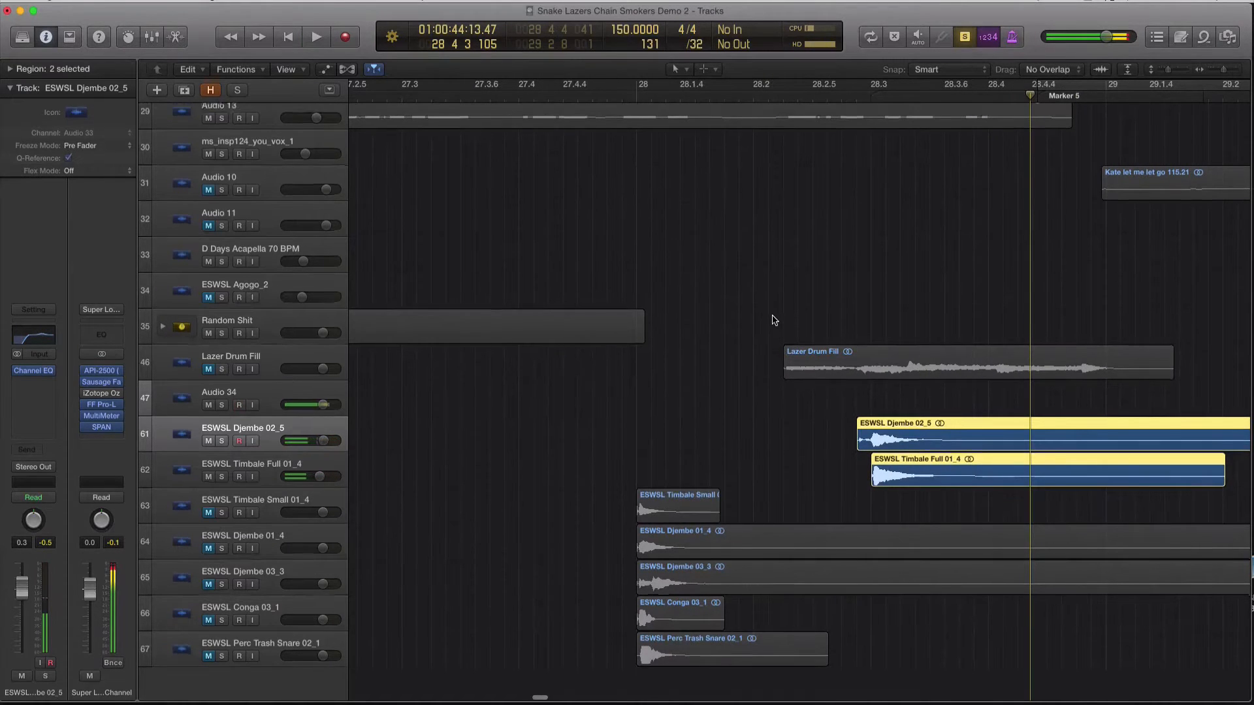
{"action": "key", "text": "ctrl+s"}
{"action": "left_click", "coordinate": [515, 96]}
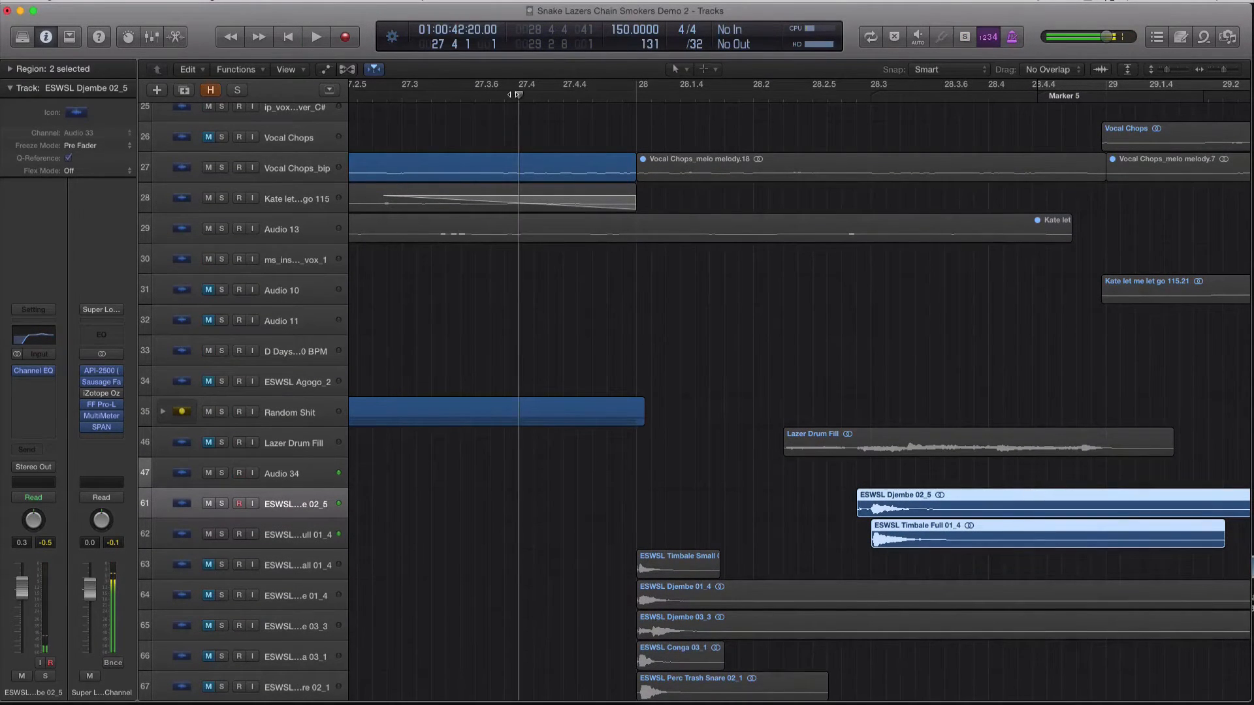
{"action": "key", "text": "space"}
{"action": "key", "text": "XF86AudioRaiseVolume"}
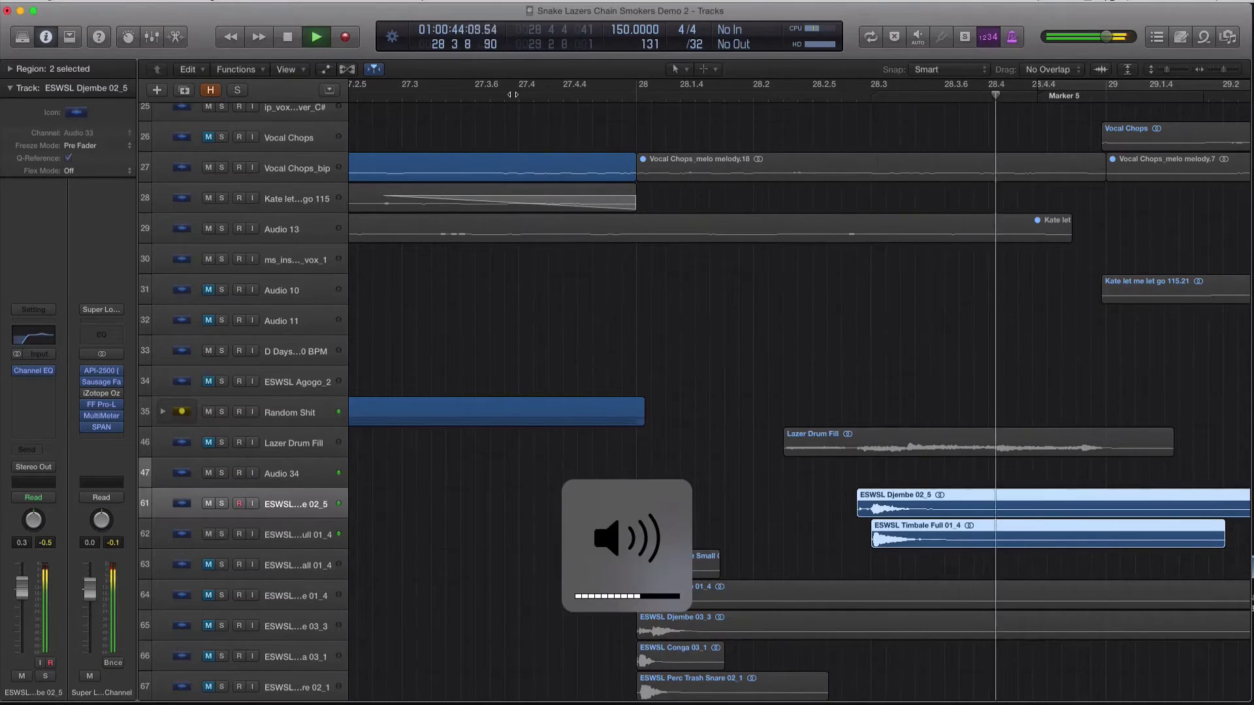
{"action": "key", "text": "space"}
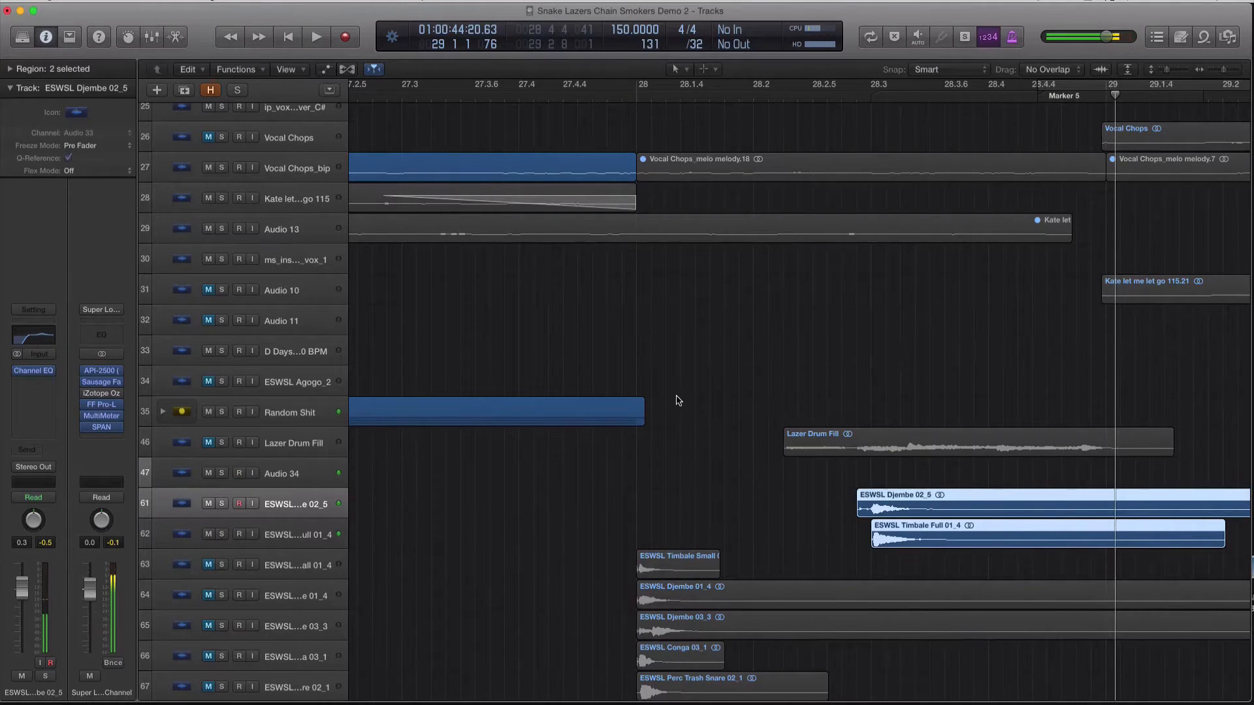
{"action": "key", "text": "XF86AudioLowerVolume"}
- Unmute ESWSL Djembe 03_3 and play its region soloed from bar 28
{"action": "scroll", "coordinate": [678, 400], "scroll_direction": "down", "scroll_amount": 2}
{"action": "key", "text": "super+Down"}
{"action": "key", "text": "super+Down"}
{"action": "key", "text": "super+Left"}
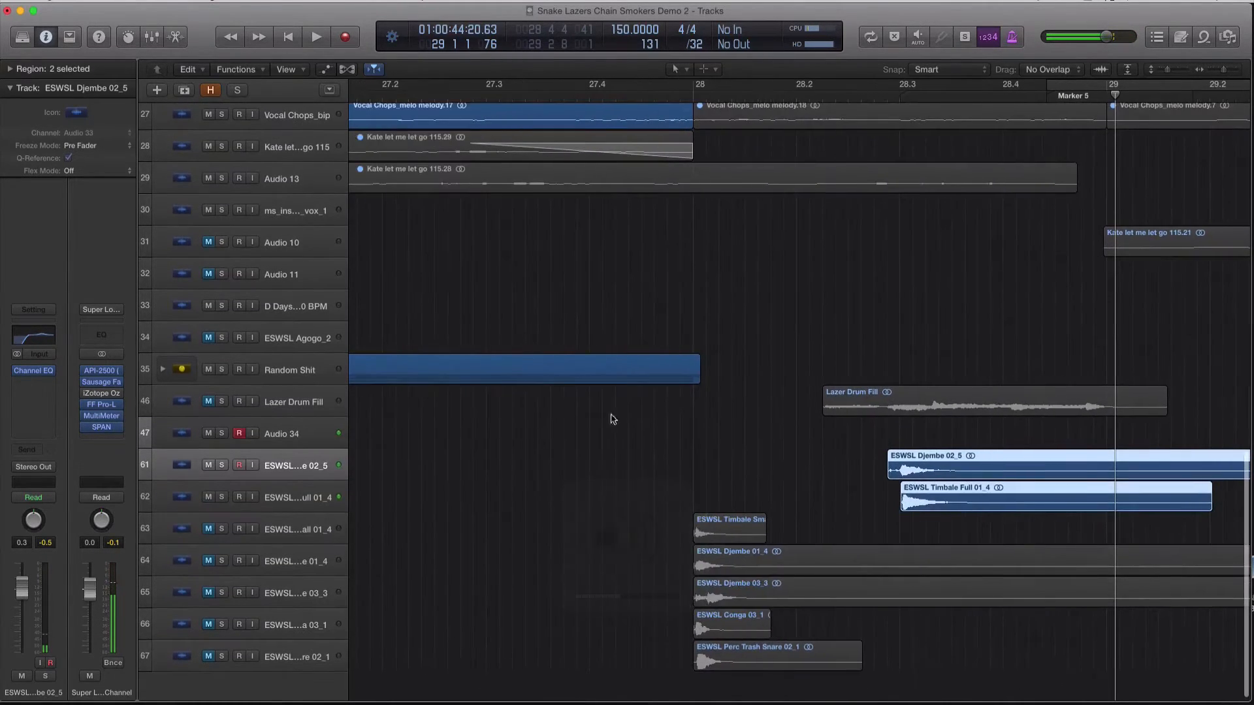
{"action": "left_click", "coordinate": [302, 627]}
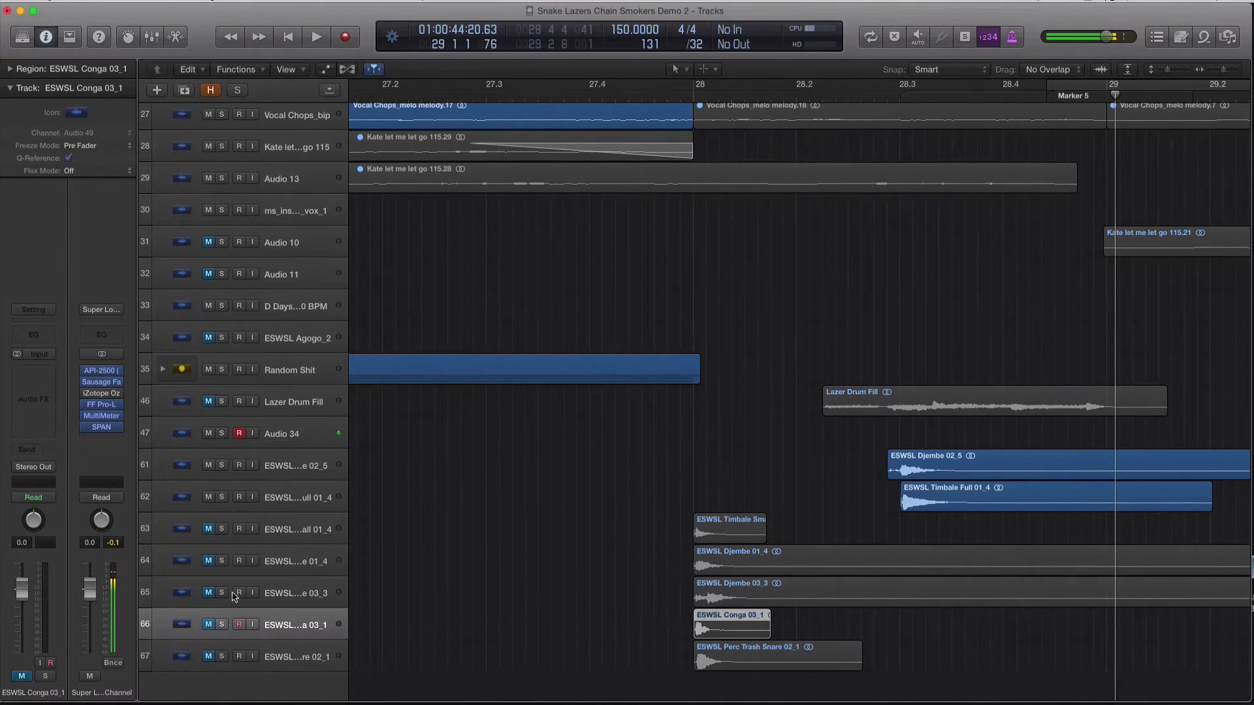
{"action": "left_click", "coordinate": [209, 596]}
{"action": "left_click", "coordinate": [690, 96]}
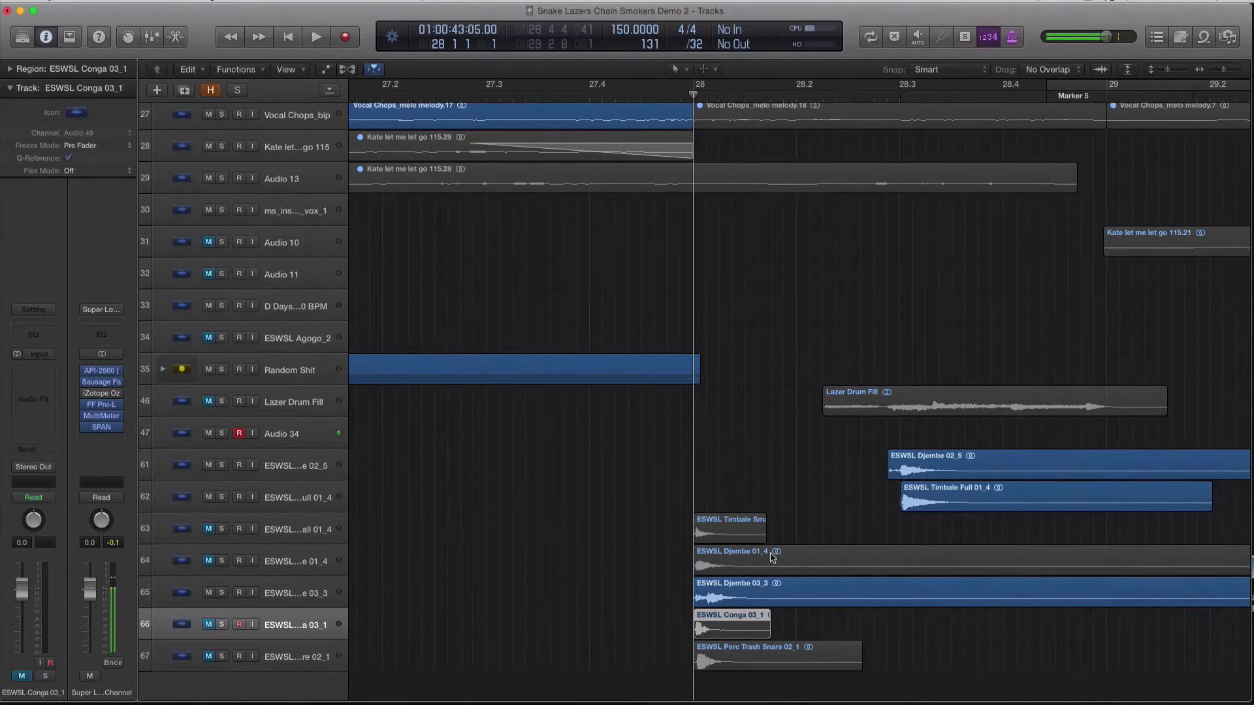
{"action": "left_click", "coordinate": [757, 596]}
{"action": "key", "text": "ctrl+s"}
{"action": "key", "text": "space"}
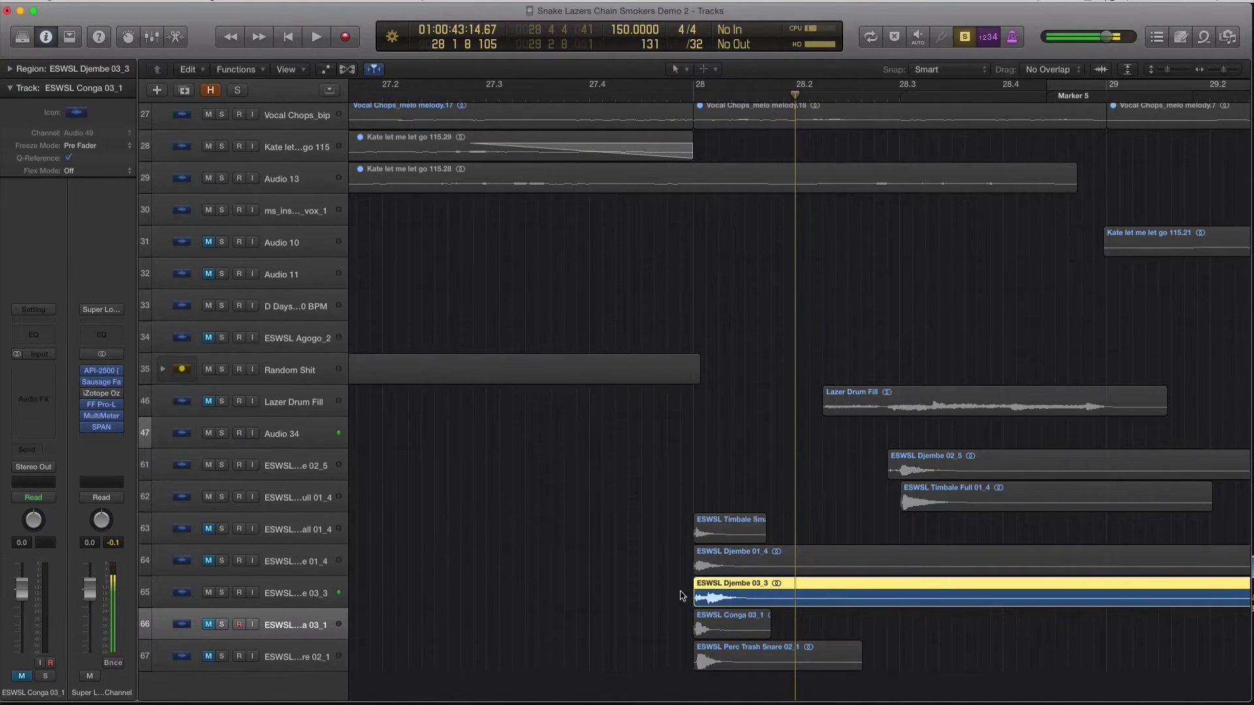
- Split the ESWSL Djembe 03_3 region at 28.1.2, right before its main hit, with the Scissors tool
{"action": "key", "text": "super+Down"}
{"action": "key", "text": "super+Down"}
{"action": "key", "text": "super+Down"}
{"action": "key", "text": "super+Down"}
{"action": "key", "text": "super+Right"}
{"action": "key", "text": "super+Right"}
{"action": "scroll", "coordinate": [614, 610], "scroll_direction": "right", "scroll_amount": 1}
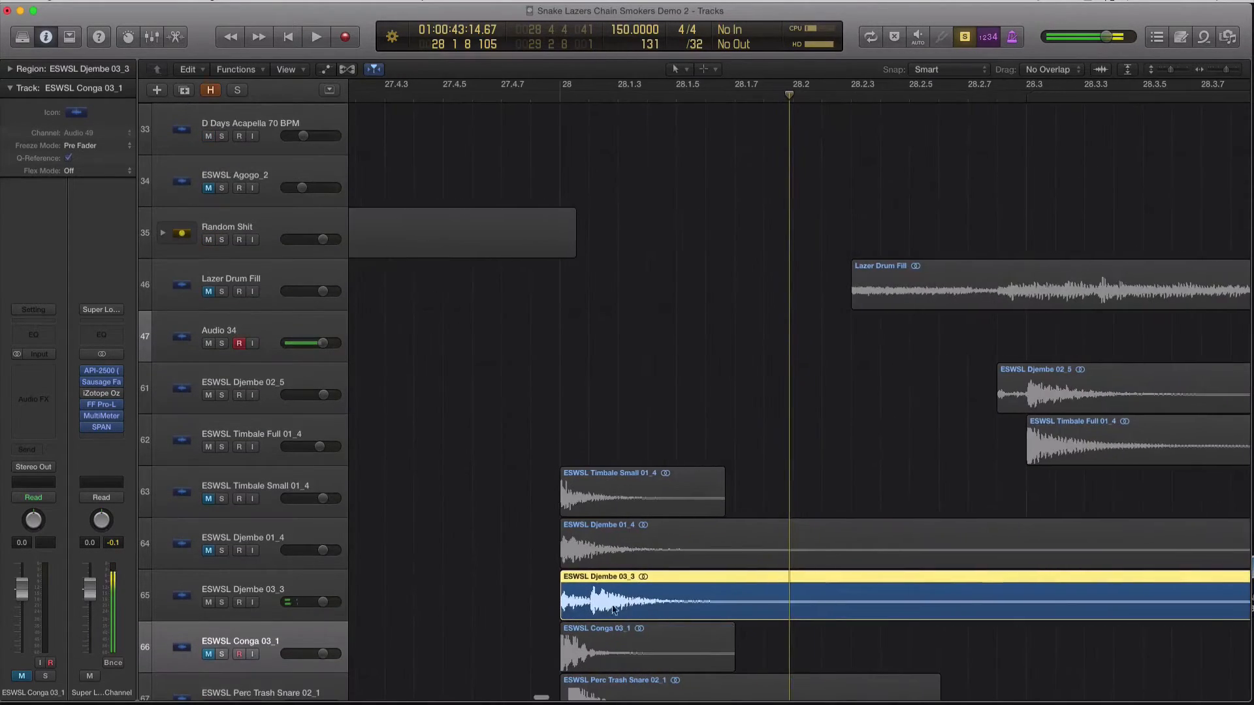
{"action": "left_click", "coordinate": [296, 583]}
{"action": "key", "text": "t"}
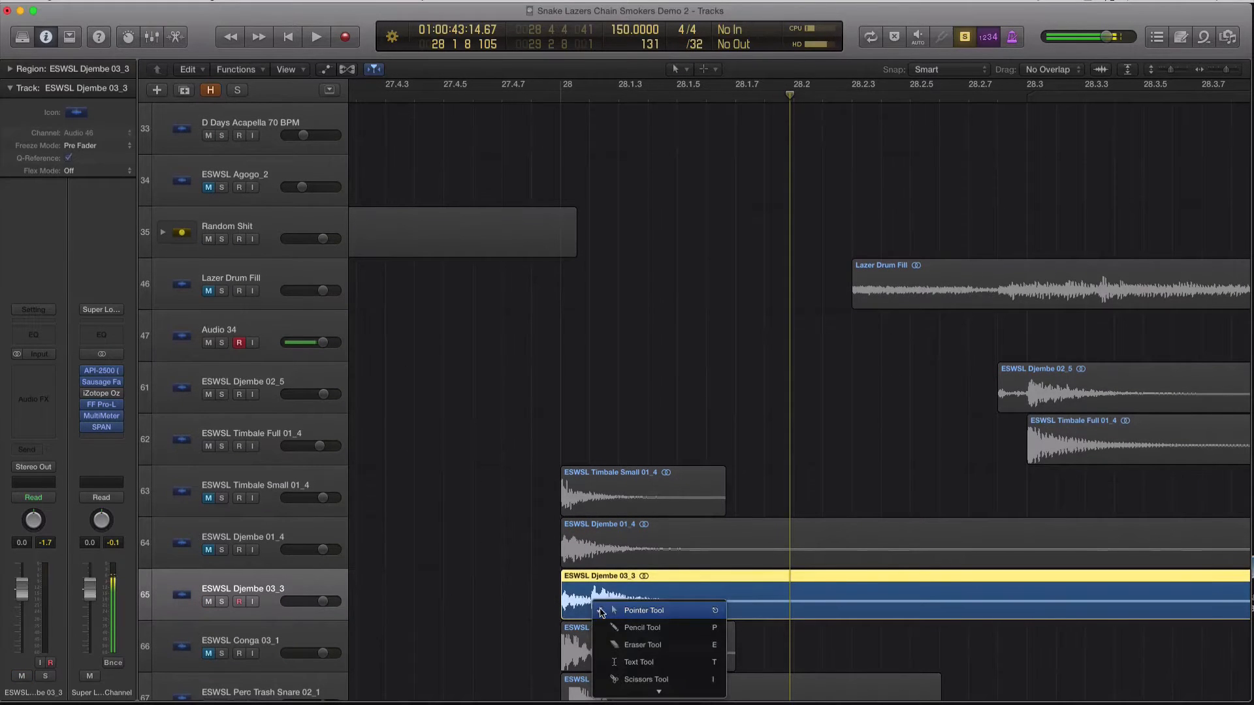
{"action": "key", "text": "i"}
{"action": "left_click", "coordinate": [602, 608]}
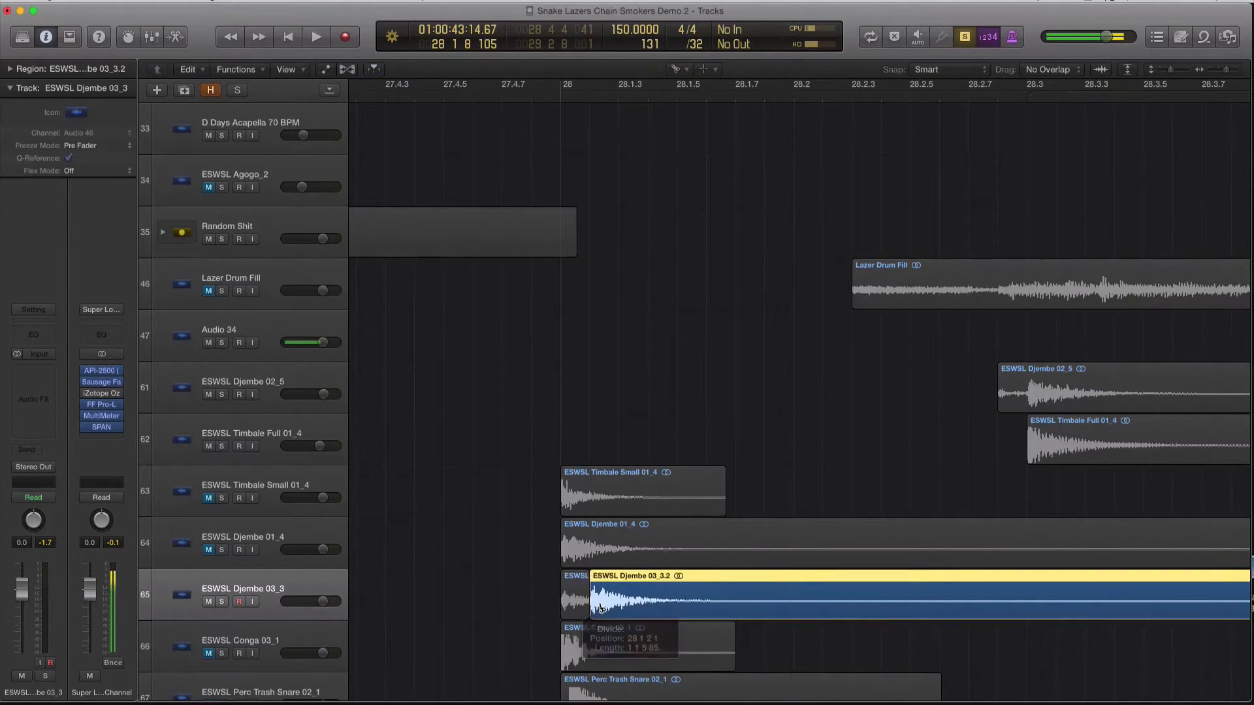
{"action": "key", "text": "super+Right"}
{"action": "key", "text": "super+Right"}
{"action": "key", "text": "super+Right"}
{"action": "scroll", "coordinate": [613, 602], "scroll_direction": "left", "scroll_amount": 10}
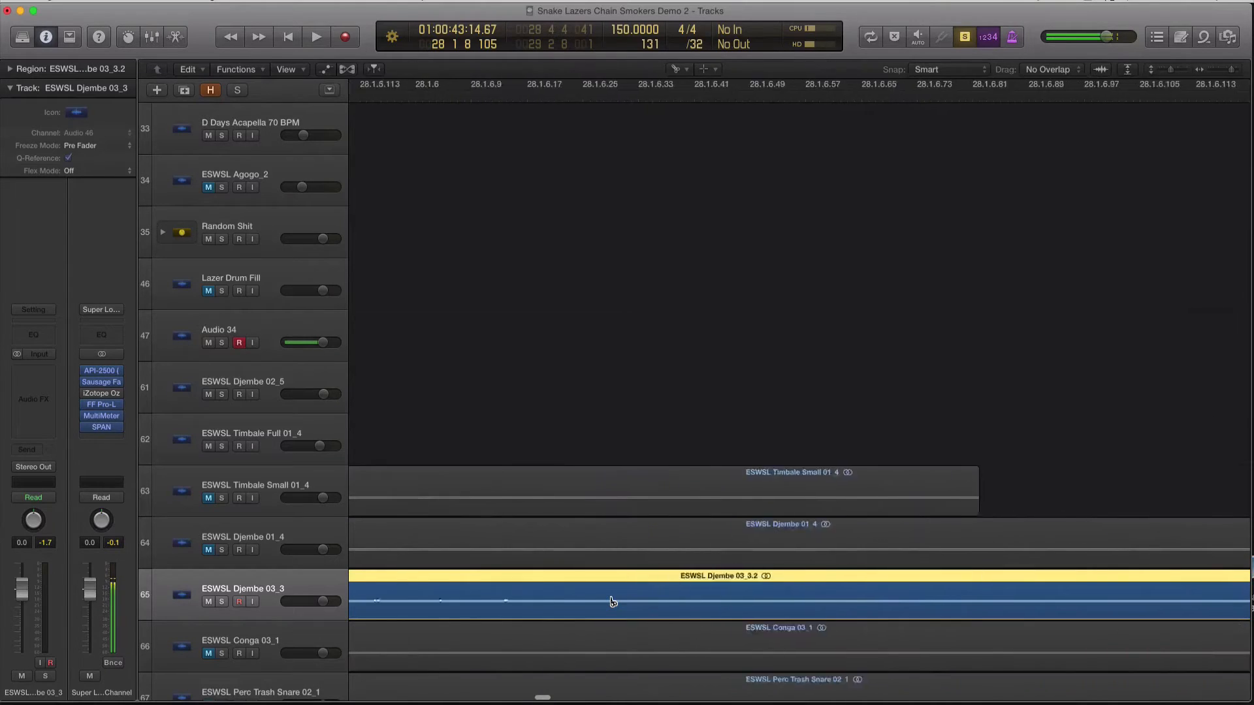
{"action": "scroll", "coordinate": [612, 602], "scroll_direction": "left", "scroll_amount": 15}
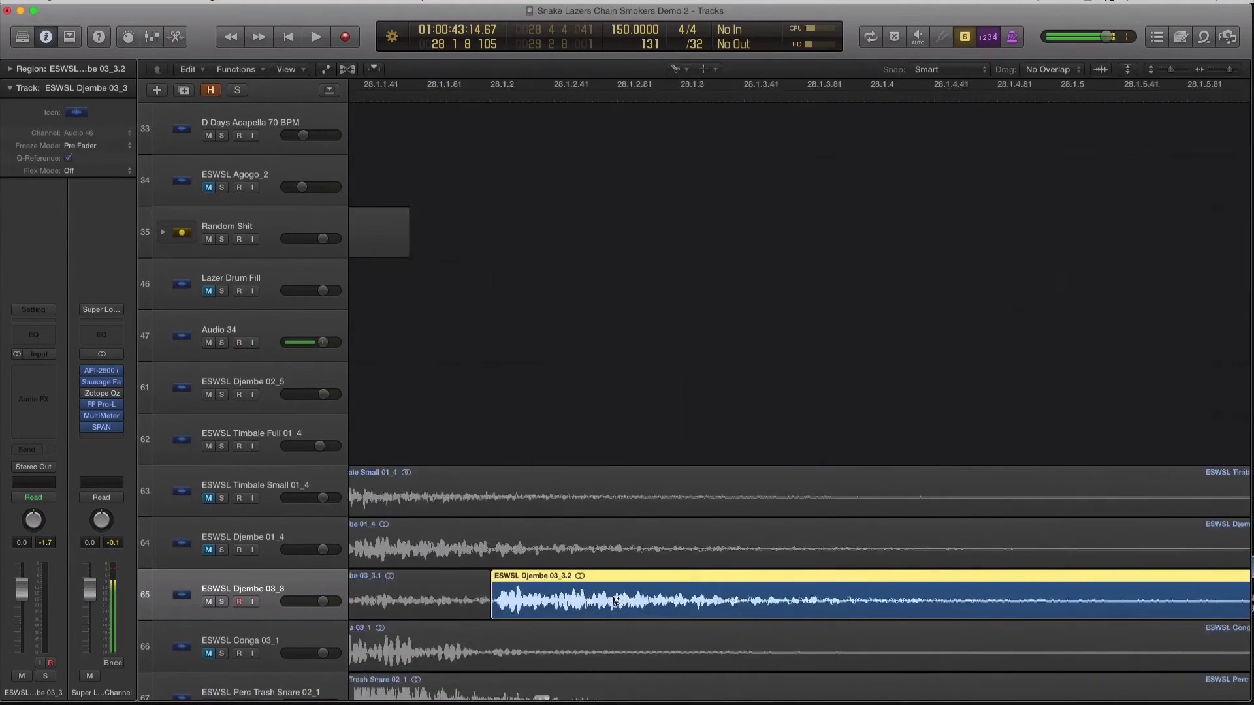
{"action": "key", "text": "super+Left"}
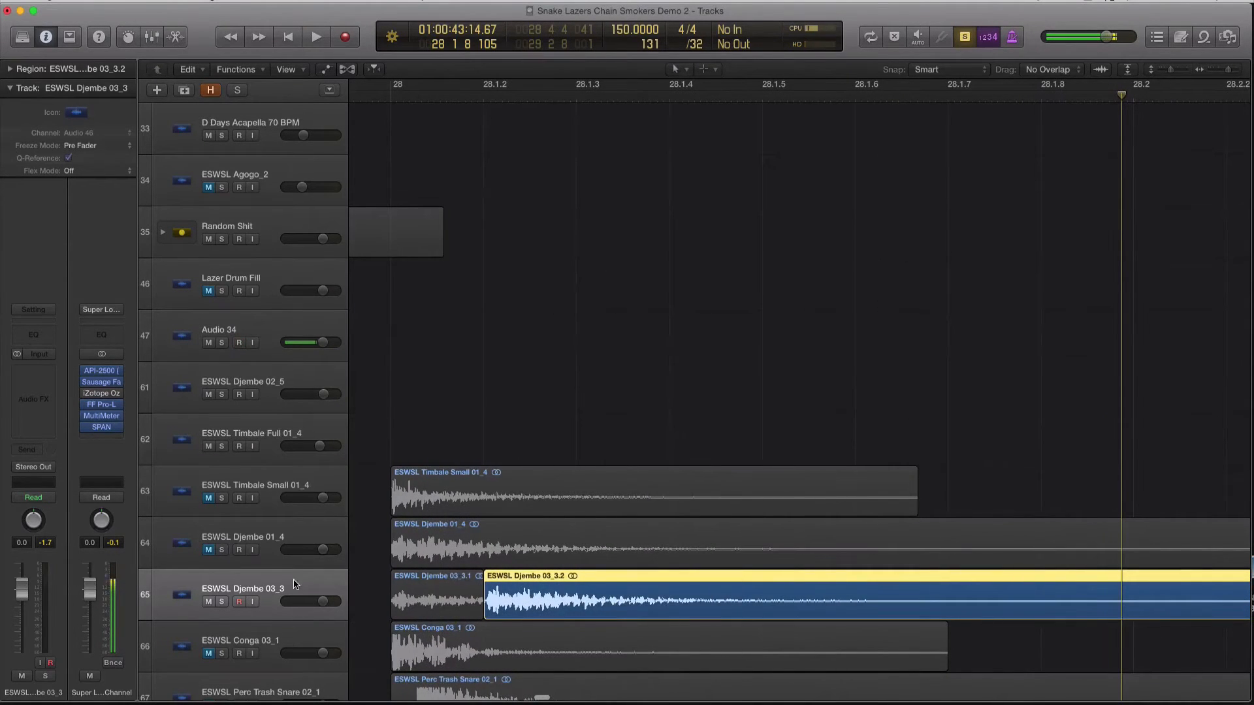
- Create a duplicate track below ESWSL Djembe 03_3 and move the split main-hit region ESWSL Djembe 03_3.2 onto it
{"action": "left_click", "coordinate": [295, 585]}
{"action": "key", "text": "super+d"}
{"action": "key", "text": "super+Left"}
{"action": "left_click", "coordinate": [595, 629]}
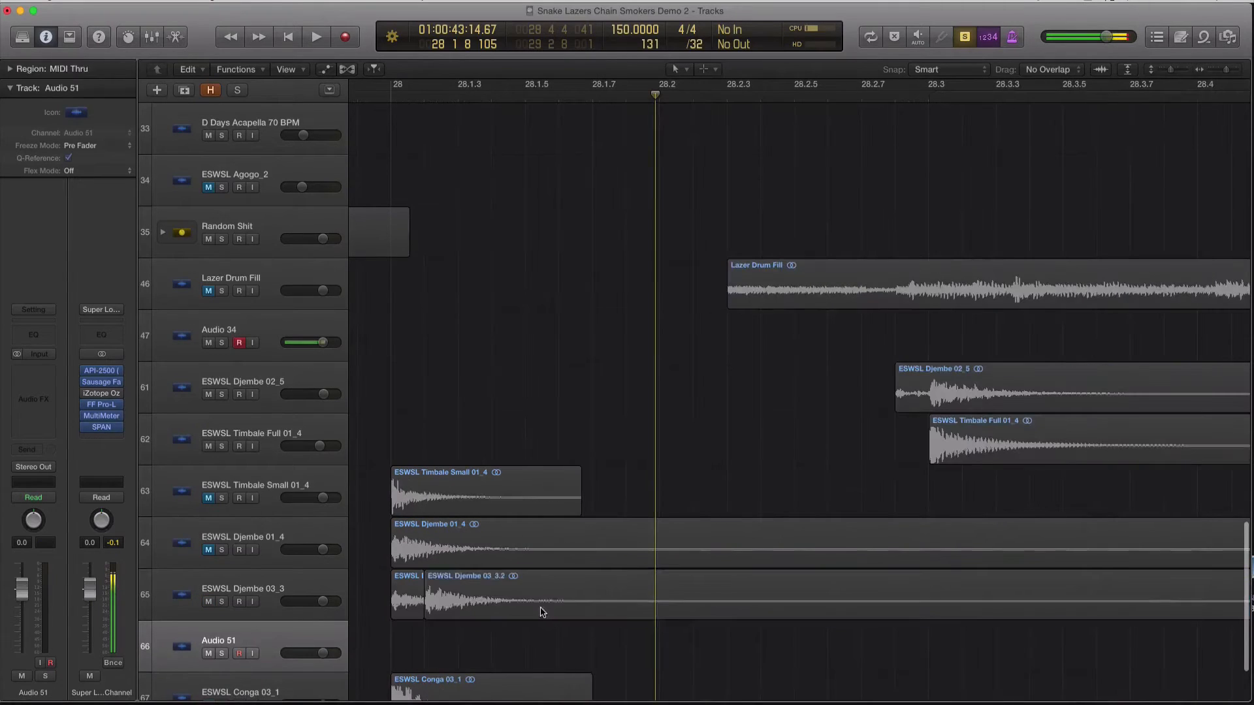
{"action": "left_click_drag", "start_coordinate": [541, 612], "coordinate": [539, 647]}
- Move the ESWSL Djembe 03_3 track above ESWSL Djembe 02_5 and place its short lead-in region at 28.2.7
{"action": "left_click_drag", "start_coordinate": [248, 592], "coordinate": [278, 392]}
{"action": "left_click_drag", "start_coordinate": [399, 391], "coordinate": [870, 391]}
{"action": "scroll", "coordinate": [870, 391], "scroll_direction": "up", "scroll_amount": 6}
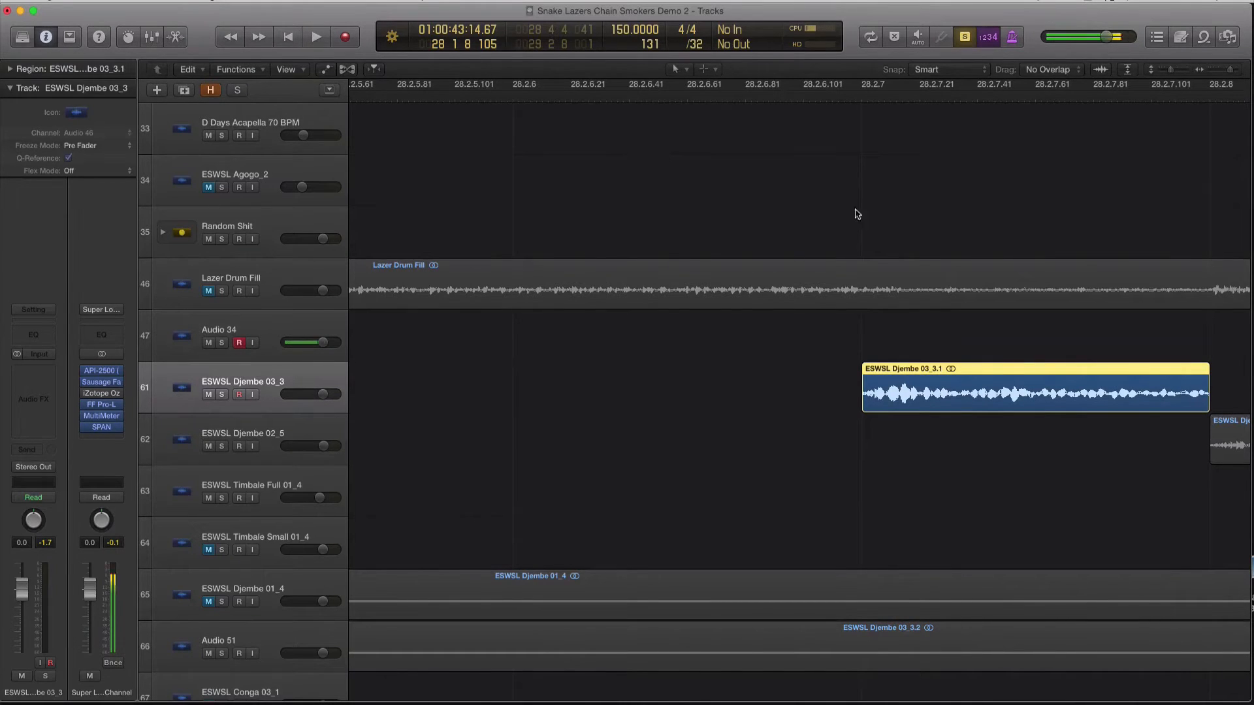
{"action": "scroll", "coordinate": [849, 294], "scroll_direction": "right", "scroll_amount": 4}
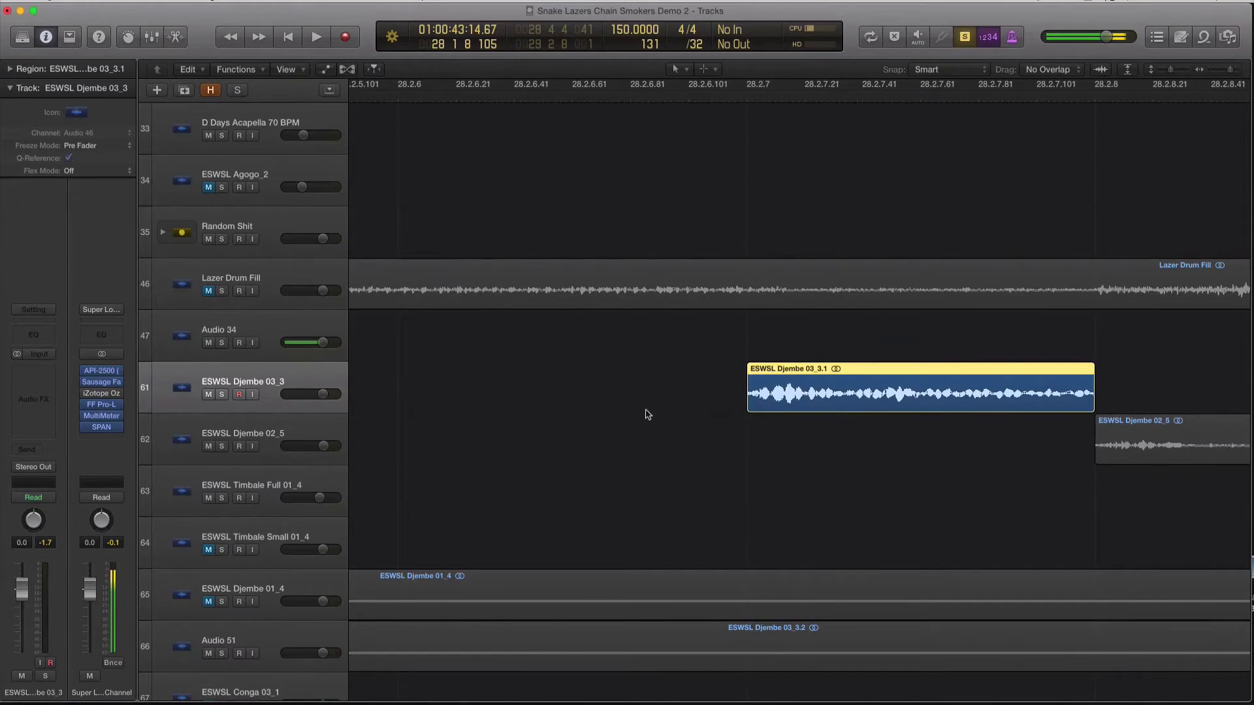
{"action": "scroll", "coordinate": [619, 398], "scroll_direction": "left", "scroll_amount": 4}
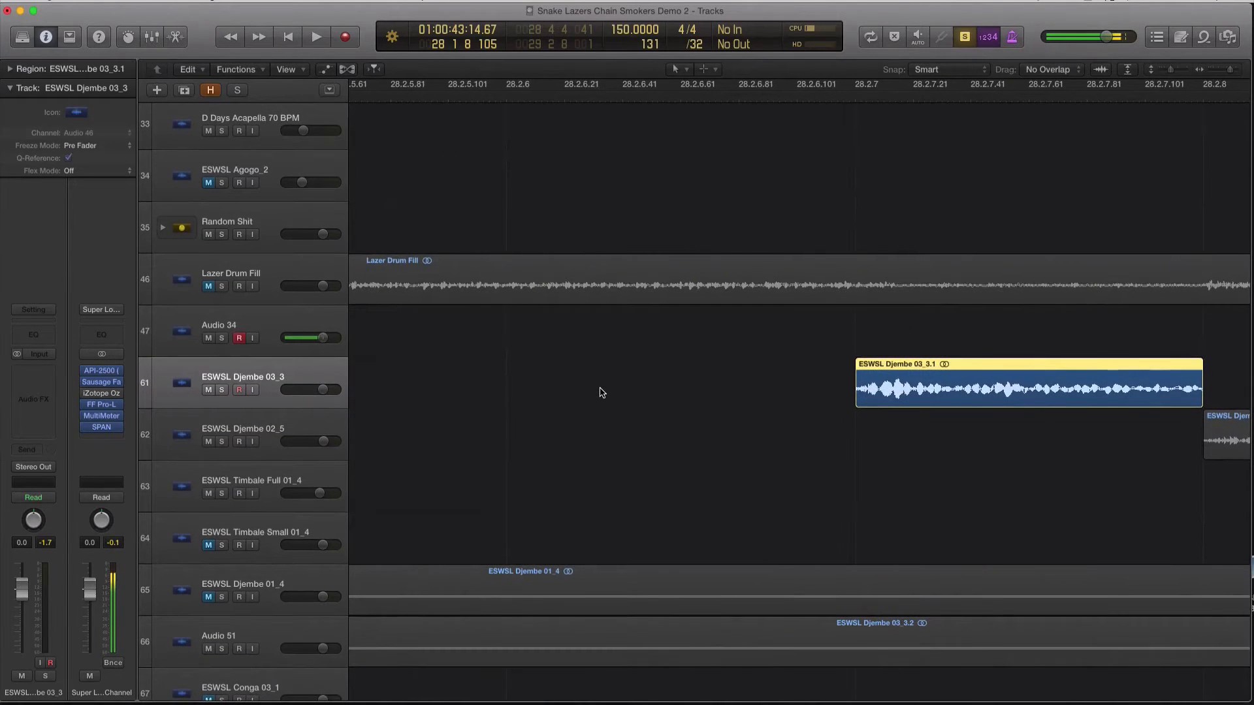
- Unmute ESWSL Djembe 01_4 and play its region soloed from bar 28
{"action": "scroll", "coordinate": [601, 390], "scroll_direction": "down", "scroll_amount": 6}
{"action": "scroll", "coordinate": [602, 390], "scroll_direction": "down", "scroll_amount": 2}
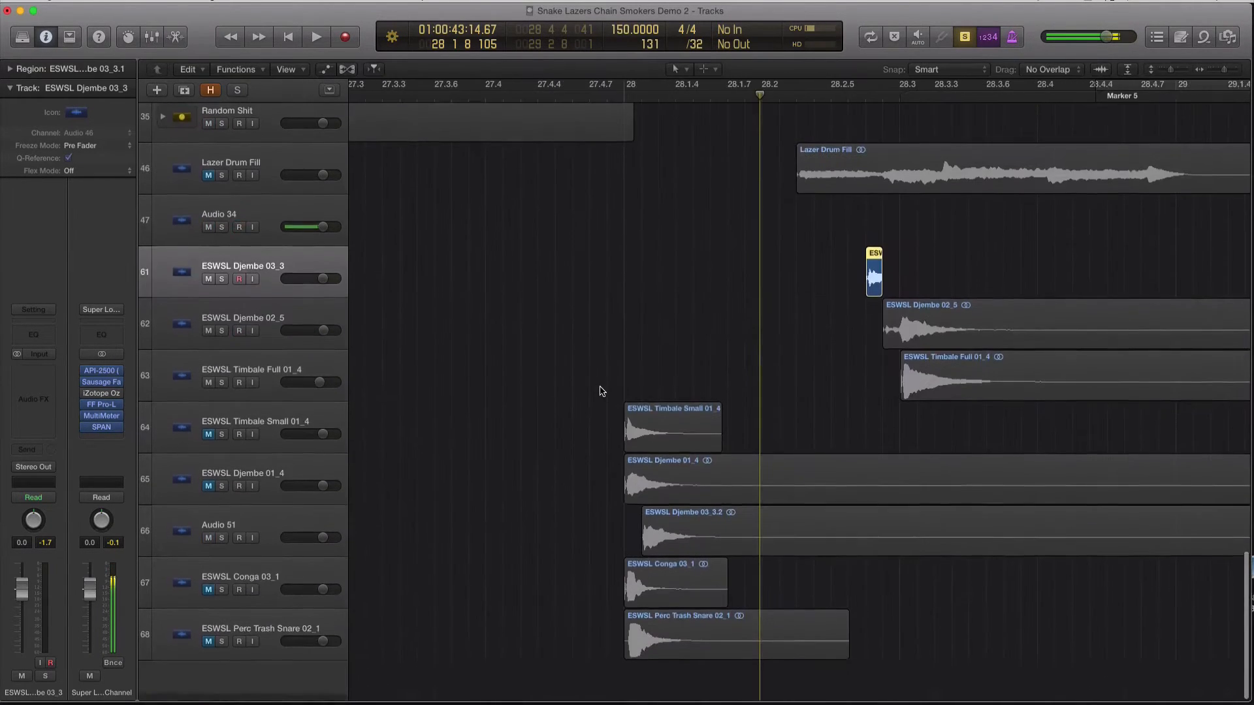
{"action": "scroll", "coordinate": [581, 445], "scroll_direction": "up", "scroll_amount": 1}
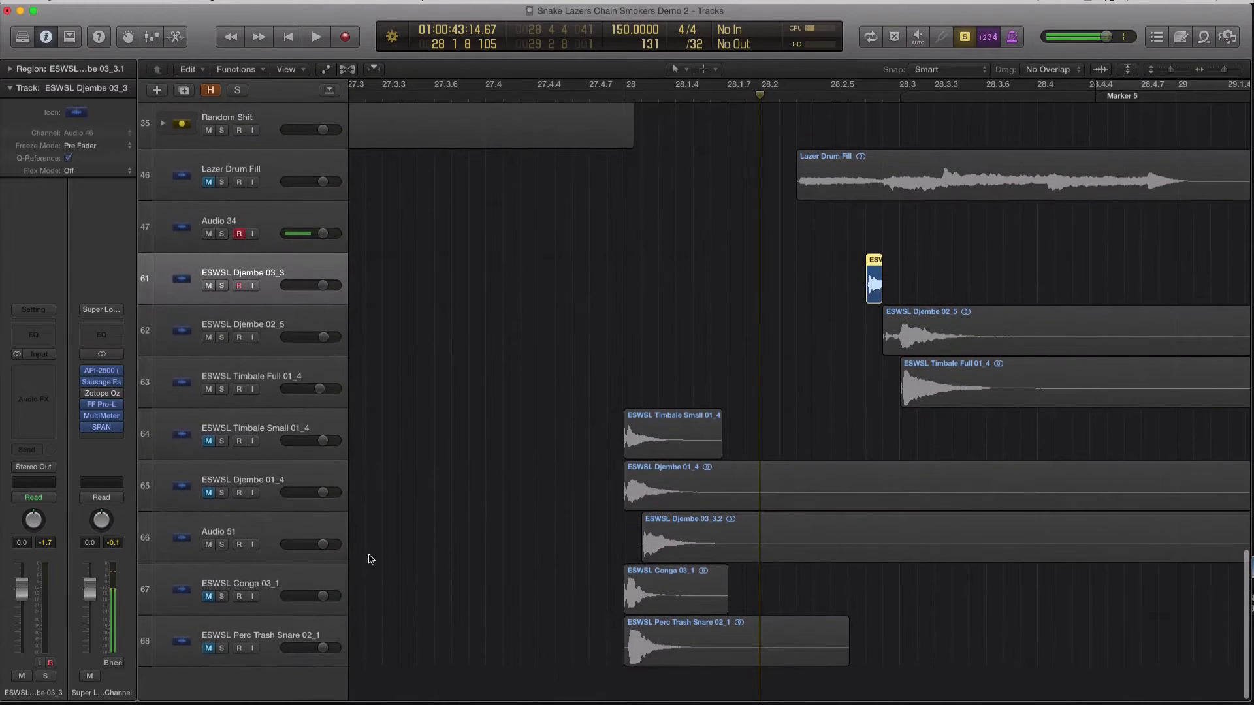
{"action": "left_click", "coordinate": [266, 490]}
{"action": "left_click", "coordinate": [625, 97]}
{"action": "key", "text": "ctrl+s"}
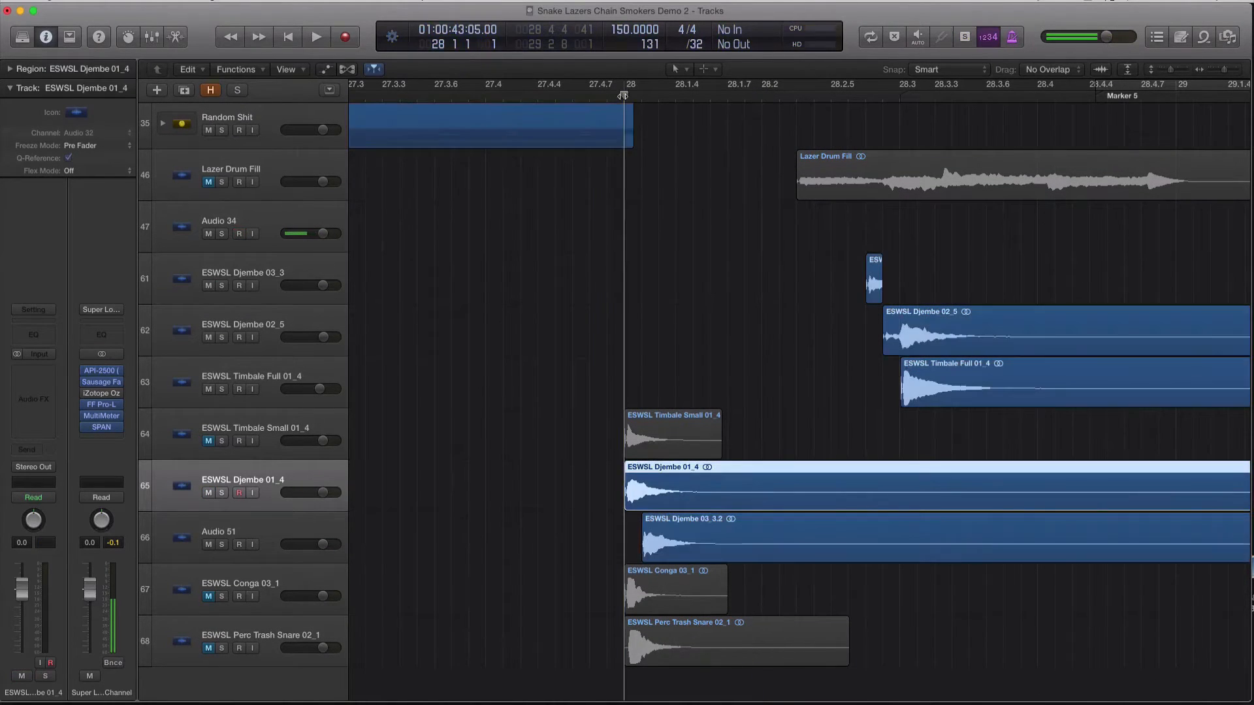
{"action": "key", "text": "space"}
{"action": "left_click", "coordinate": [623, 96]}
{"action": "key", "text": "ctrl+s"}
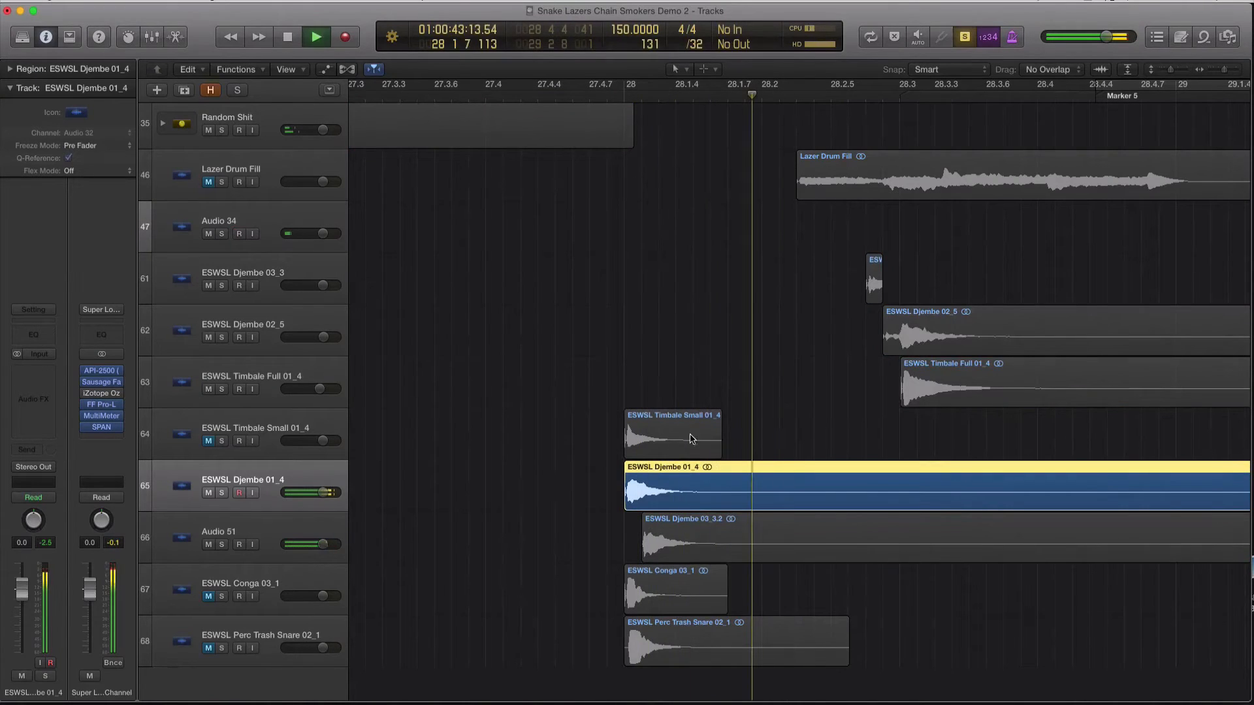
{"action": "key", "text": "space"}
- Split the ESWSL Djembe 01_4 region at 28.1.3 with the Scissors tool and pull its tail away from the opening hit
{"action": "key", "text": "t"}
{"action": "left_click", "coordinate": [692, 516]}
{"action": "left_click_drag", "start_coordinate": [684, 494], "coordinate": [1011, 482]}
{"action": "key", "text": "t"}
{"action": "left_click", "coordinate": [684, 492]}
{"action": "left_click", "coordinate": [275, 479]}
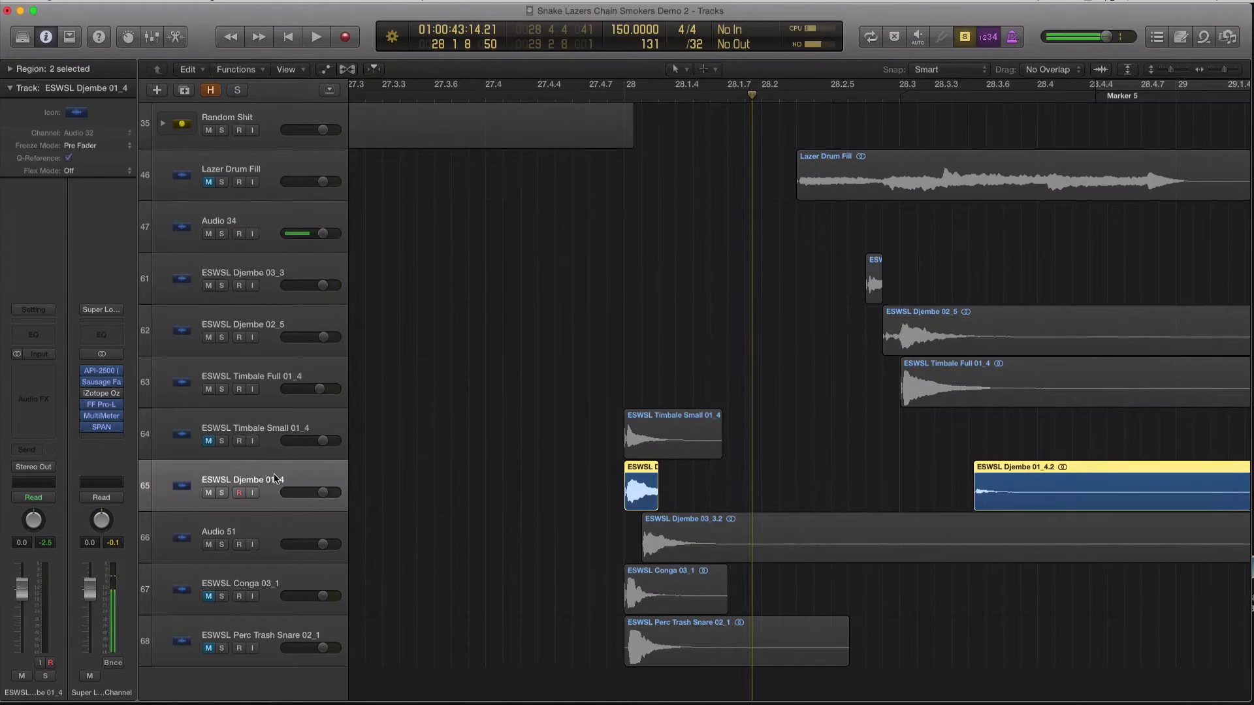
- Duplicate the ESWSL Djembe 01_4 track, move the tail region onto the new track near bar 28, and mute both leftover-region tracks
{"action": "key", "text": "super+d"}
{"action": "left_click_drag", "start_coordinate": [1015, 483], "coordinate": [687, 534]}
{"action": "left_click", "coordinate": [208, 545]}
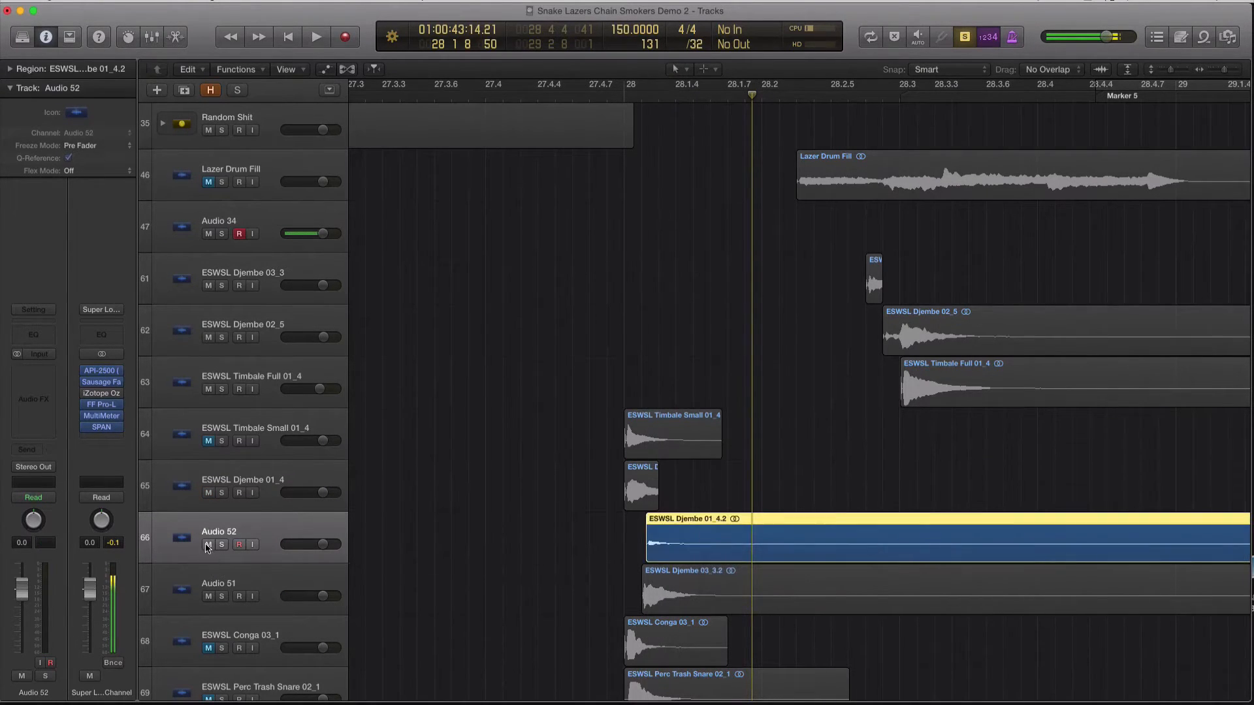
- Move the ESWSL Djembe 01_4 track directly below ESWSL Djembe 03_3 and place its short region at 28.2.7
{"action": "double_click", "coordinate": [203, 483]}
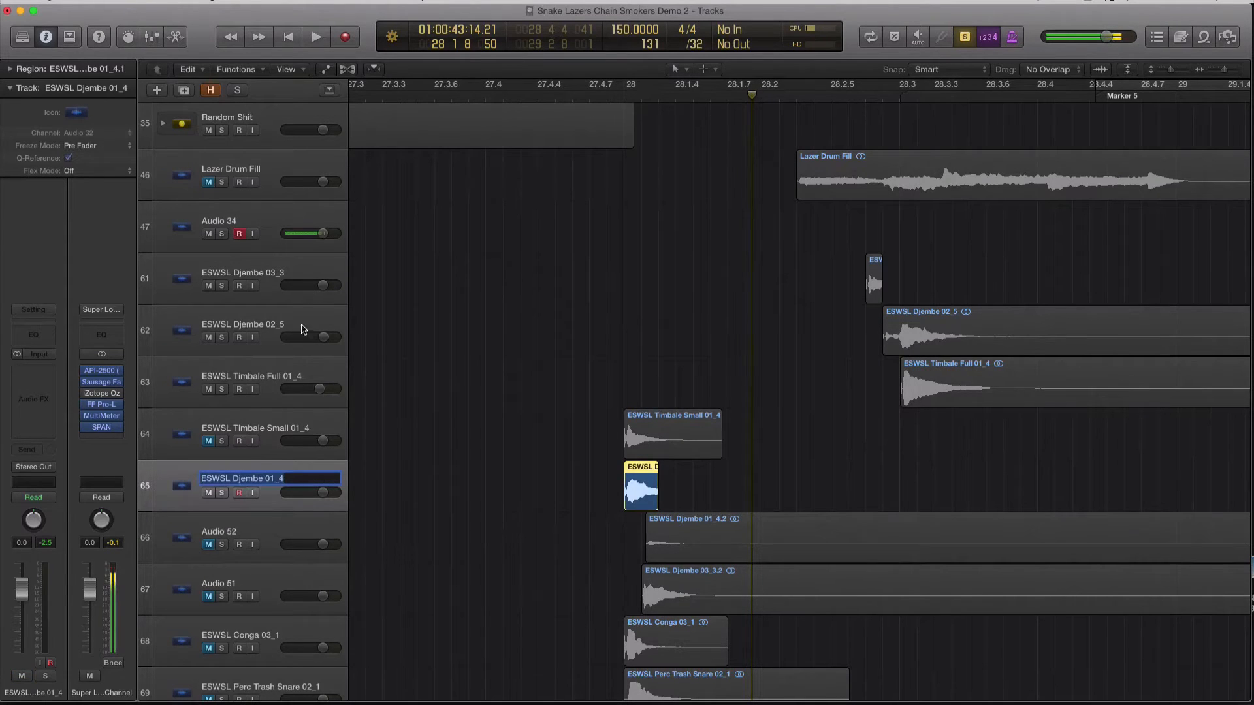
{"action": "left_click", "coordinate": [285, 431]}
{"action": "left_click_drag", "start_coordinate": [269, 474], "coordinate": [305, 320]}
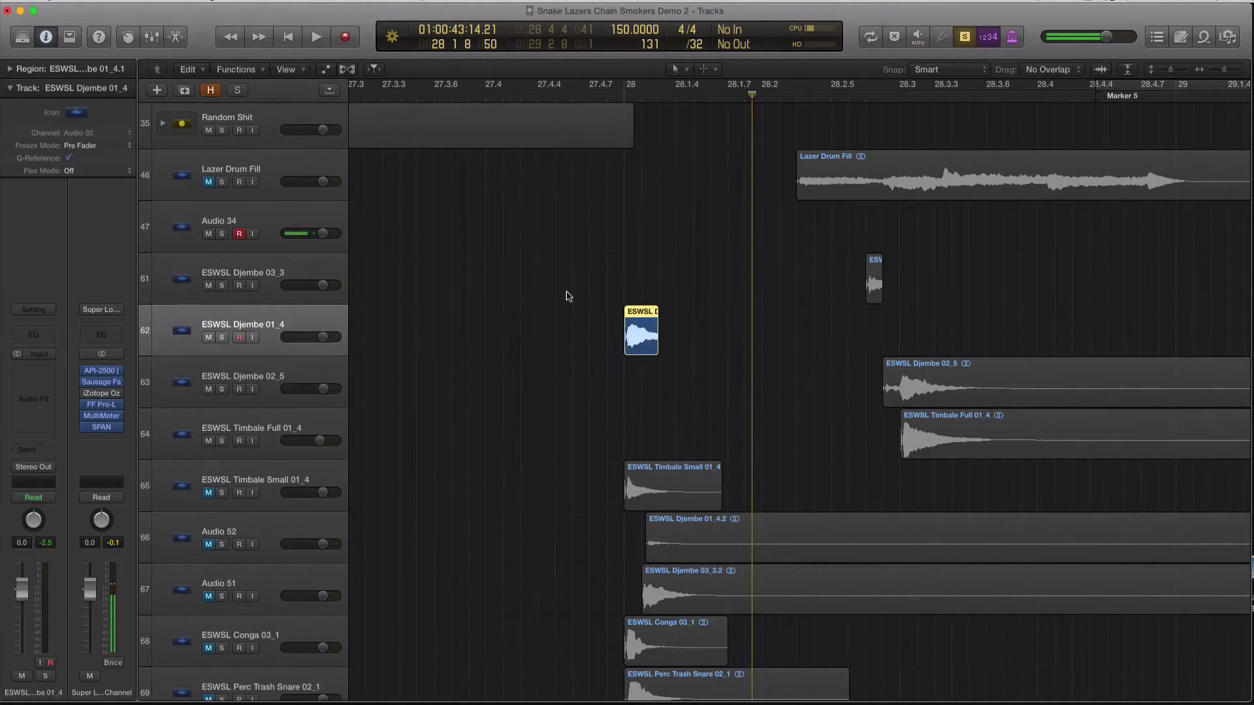
{"action": "left_click", "coordinate": [648, 360]}
{"action": "left_click_drag", "start_coordinate": [644, 336], "coordinate": [886, 335]}
{"action": "key", "text": "super+Right"}
{"action": "key", "text": "super+Right"}
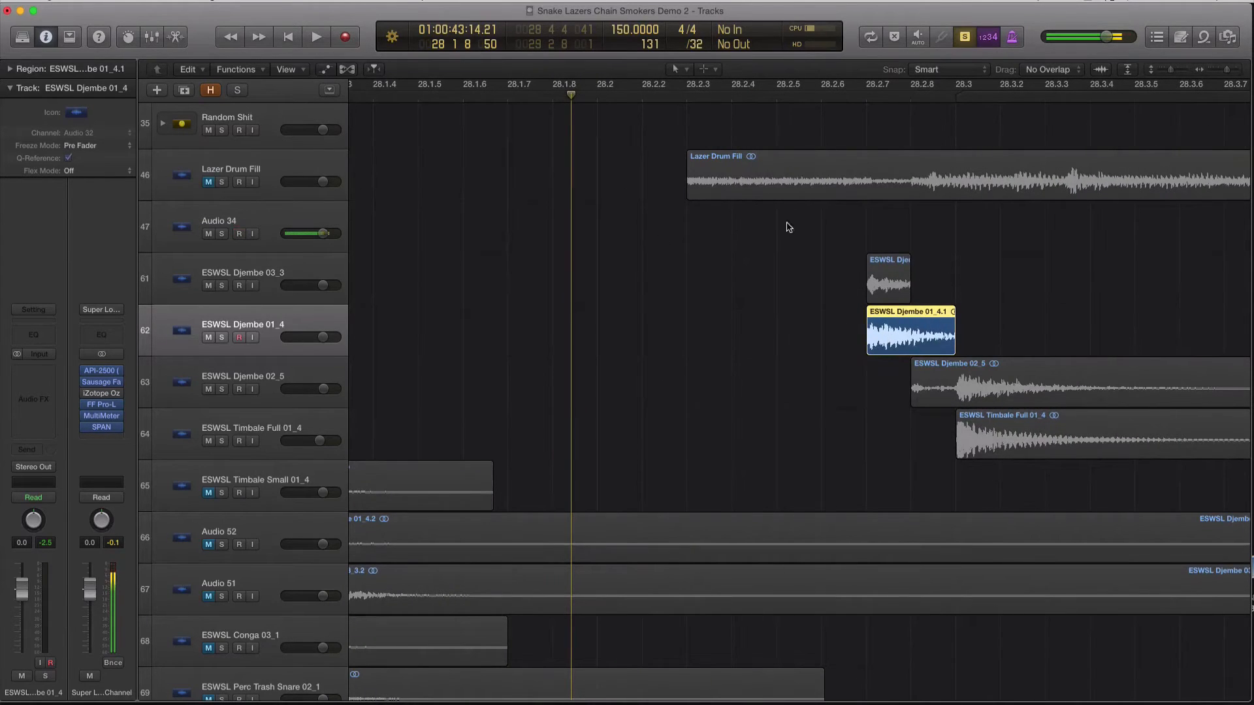
- Play the ESWSL Timbale Full 01_4 region soloed from beat 28.3
{"action": "left_click_drag", "start_coordinate": [787, 222], "coordinate": [969, 414]}
{"action": "left_click", "coordinate": [956, 96]}
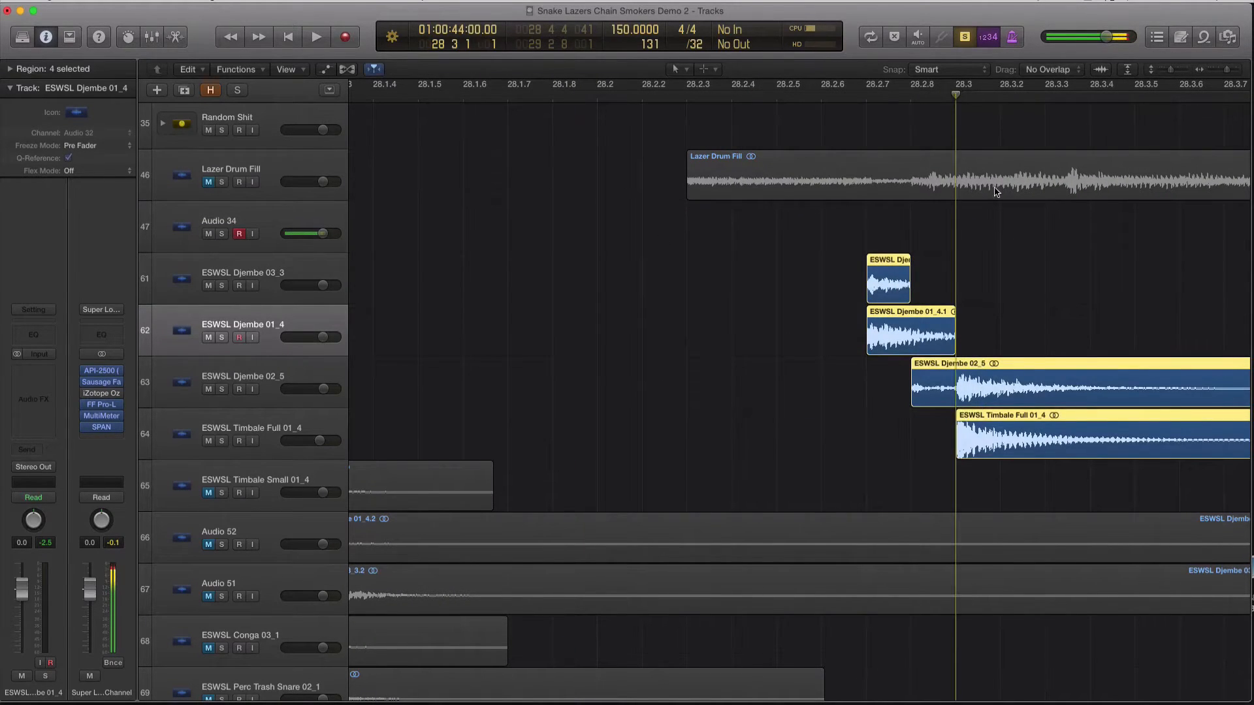
{"action": "left_click", "coordinate": [1051, 336]}
{"action": "left_click", "coordinate": [989, 431]}
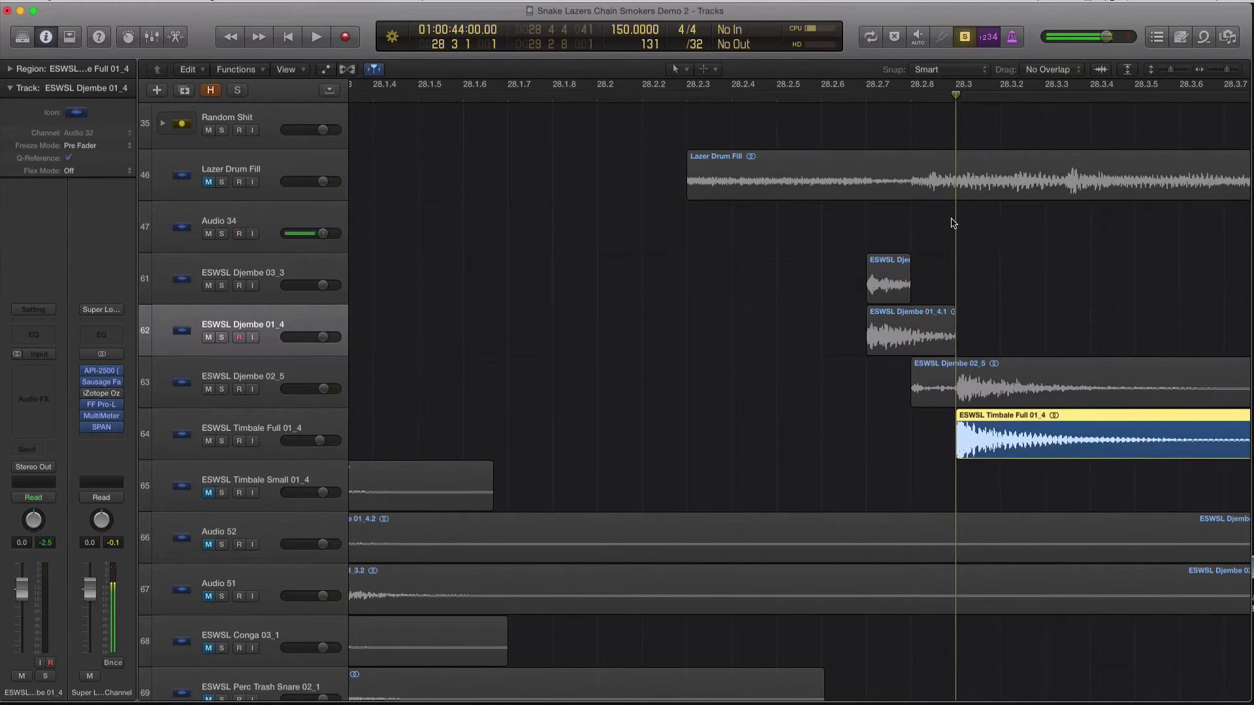
{"action": "key", "text": "space"}
{"action": "key", "text": "space"}
- Add a Channel EQ to ESWSL Djembe 03_3 with the low cut enabled at 198 Hz and 24 dB/Oct
{"action": "scroll", "coordinate": [639, 303], "scroll_direction": "left", "scroll_amount": 20}
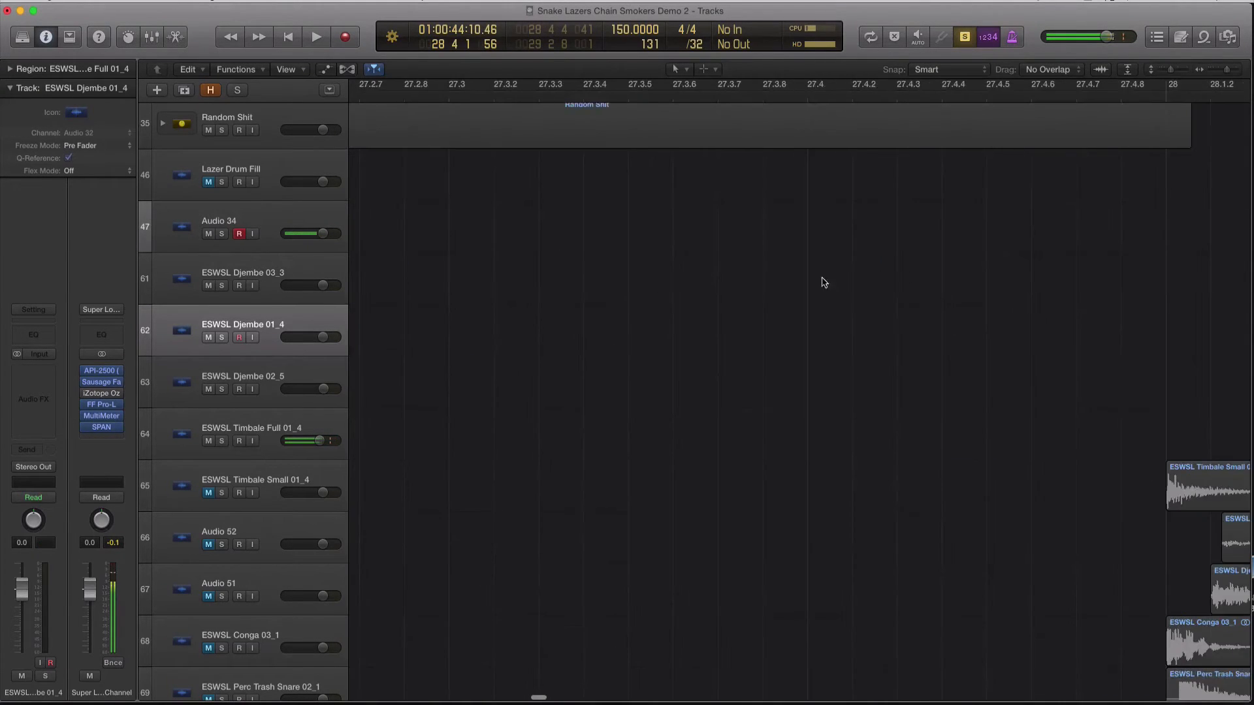
{"action": "scroll", "coordinate": [823, 283], "scroll_direction": "right", "scroll_amount": 6}
{"action": "scroll", "coordinate": [935, 271], "scroll_direction": "right", "scroll_amount": 8}
{"action": "left_click_drag", "start_coordinate": [662, 264], "coordinate": [839, 366]}
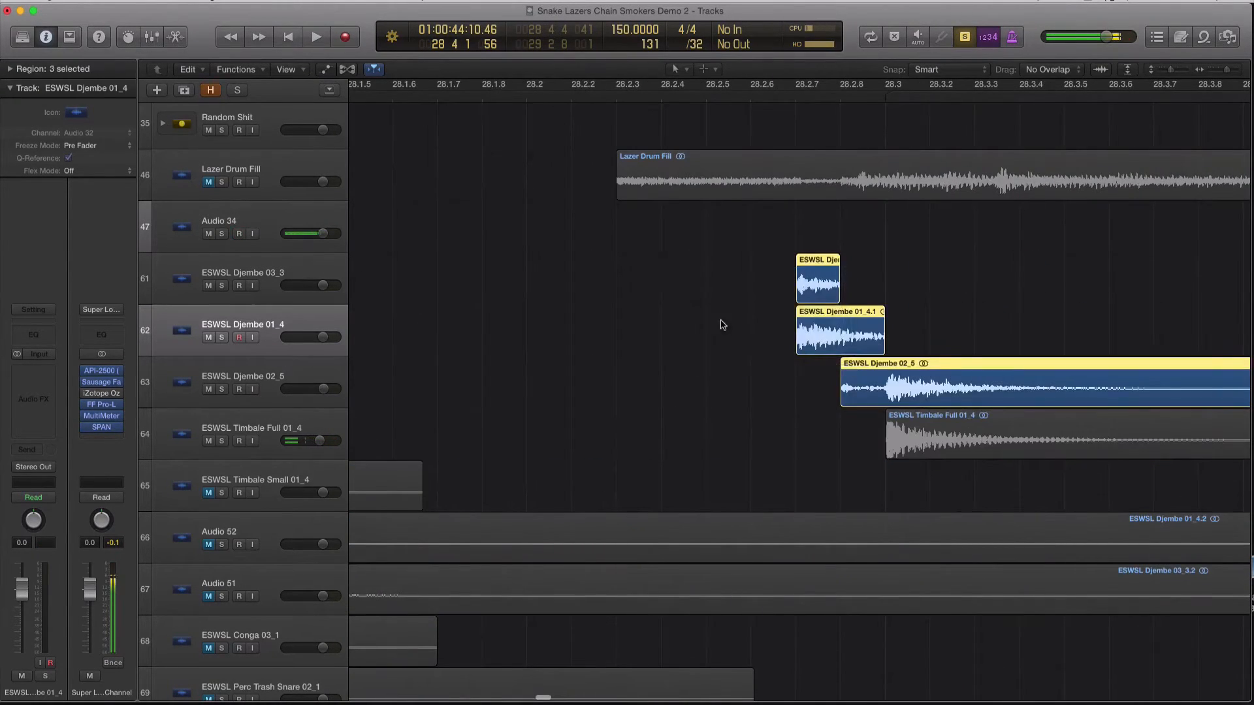
{"action": "left_click_drag", "start_coordinate": [711, 283], "coordinate": [842, 334]}
{"action": "left_click", "coordinate": [306, 266]}
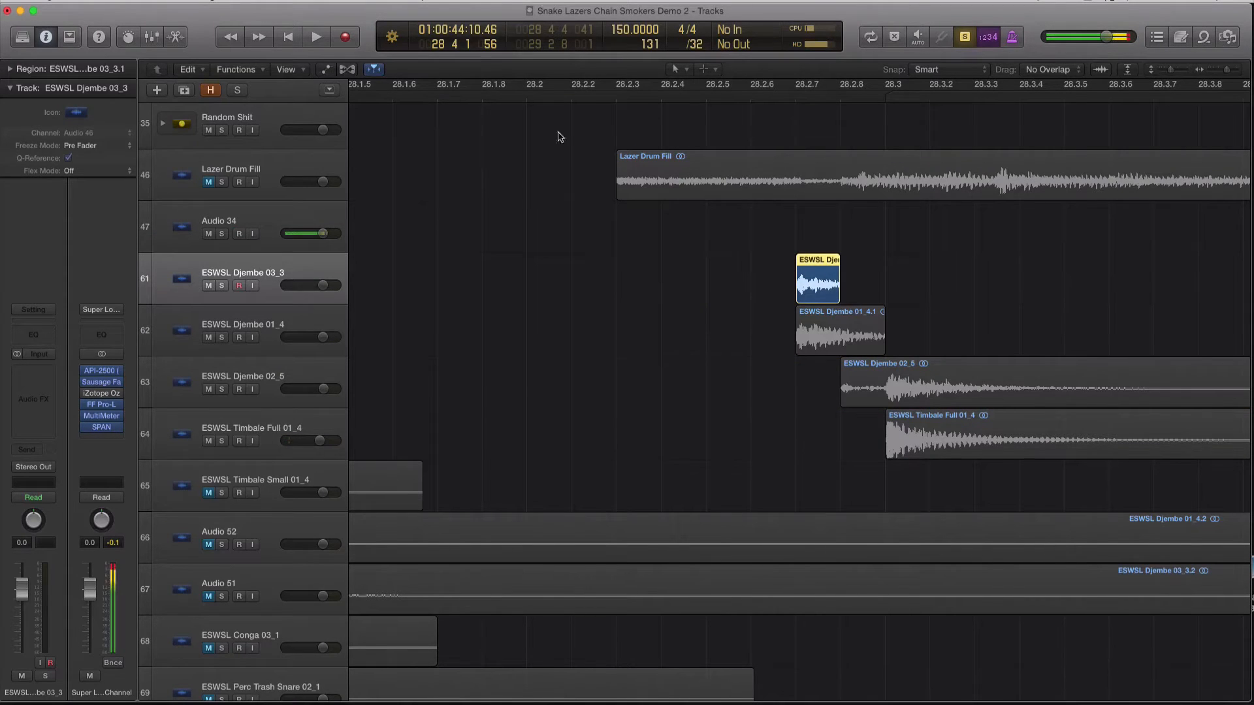
{"action": "key", "text": "e"}
{"action": "left_click", "coordinate": [81, 110]}
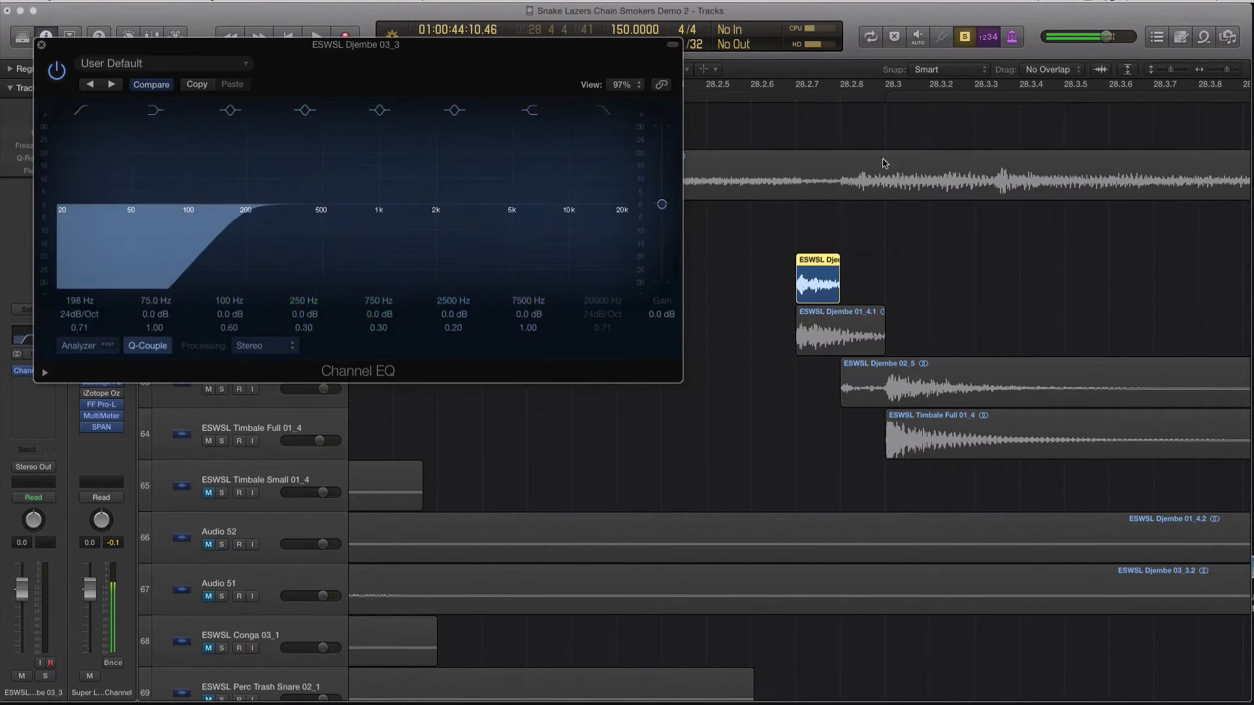
{"action": "left_click", "coordinate": [43, 46]}
- Add a Channel EQ with a 198 Hz, 24 dB/Oct low cut to ESWSL Djembe 01_4 and play its region soloed
{"action": "left_click", "coordinate": [226, 325]}
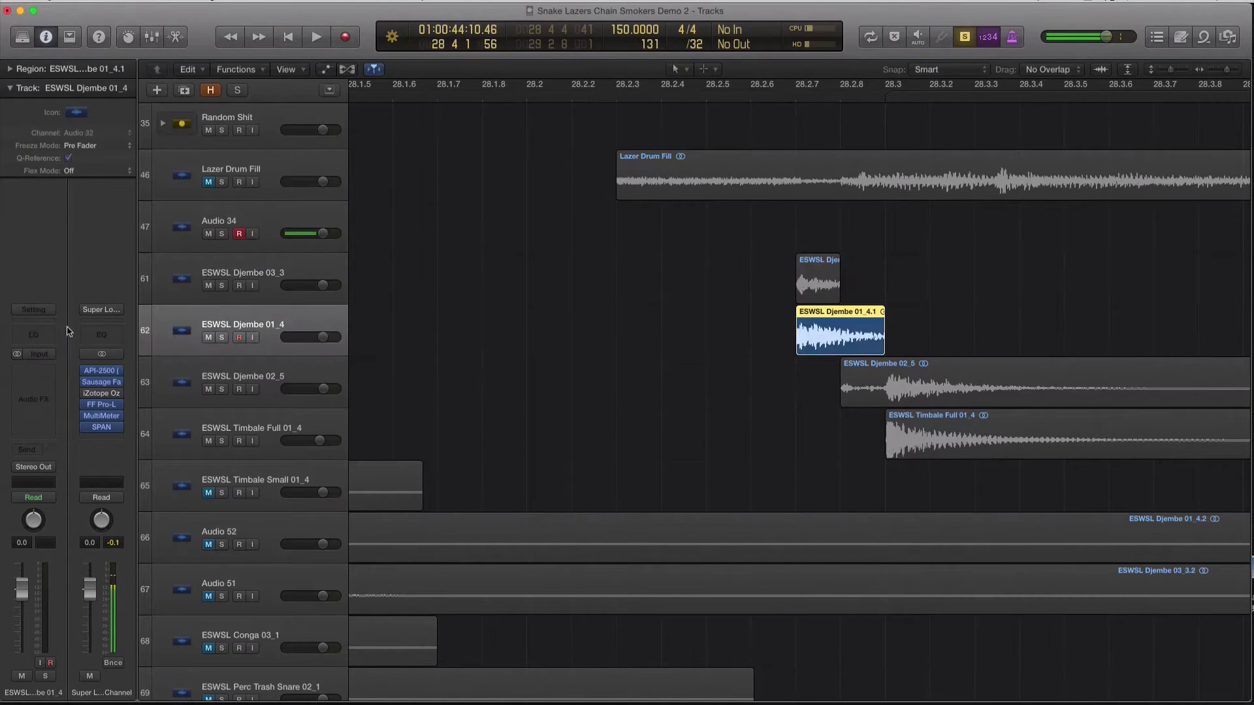
{"action": "left_click", "coordinate": [26, 337]}
{"action": "left_click", "coordinate": [81, 110]}
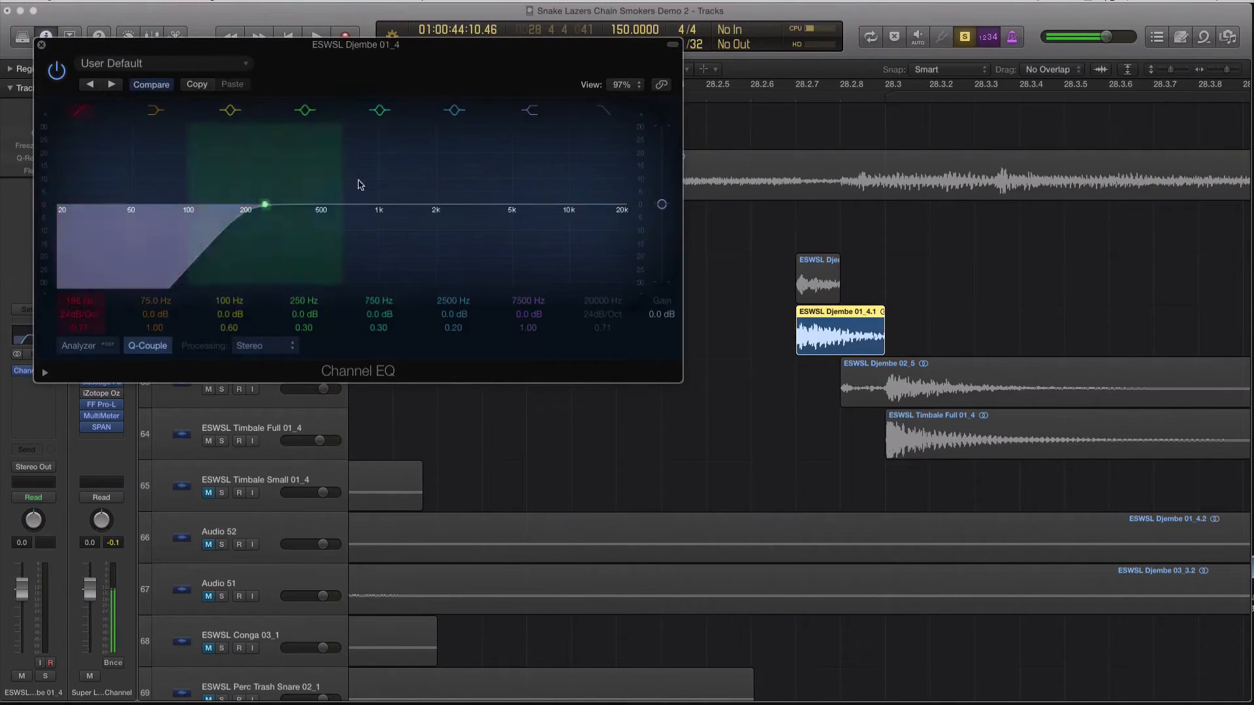
{"action": "left_click", "coordinate": [782, 103]}
{"action": "key", "text": "space"}
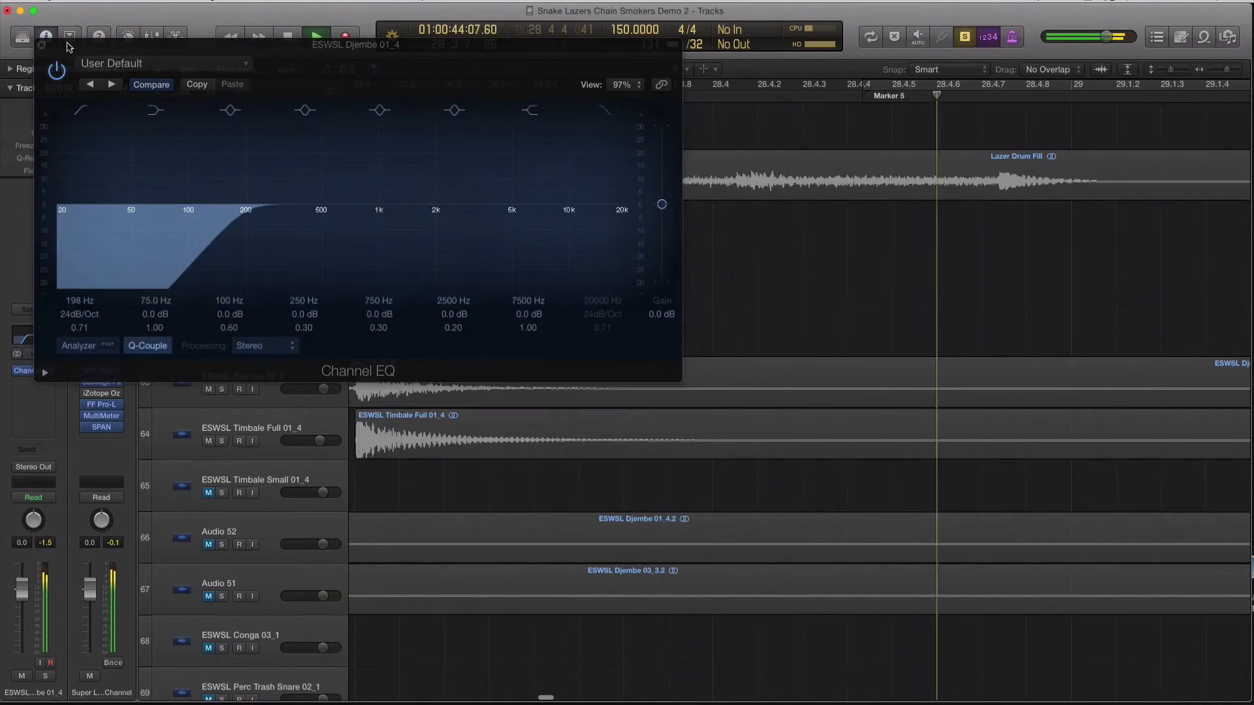
{"action": "key", "text": "space"}
{"action": "left_click", "coordinate": [42, 45]}
{"action": "scroll", "coordinate": [525, 230], "scroll_direction": "left", "scroll_amount": 5}
{"action": "left_click", "coordinate": [643, 267]}
{"action": "left_click", "coordinate": [484, 287]}
{"action": "key", "text": "t"}
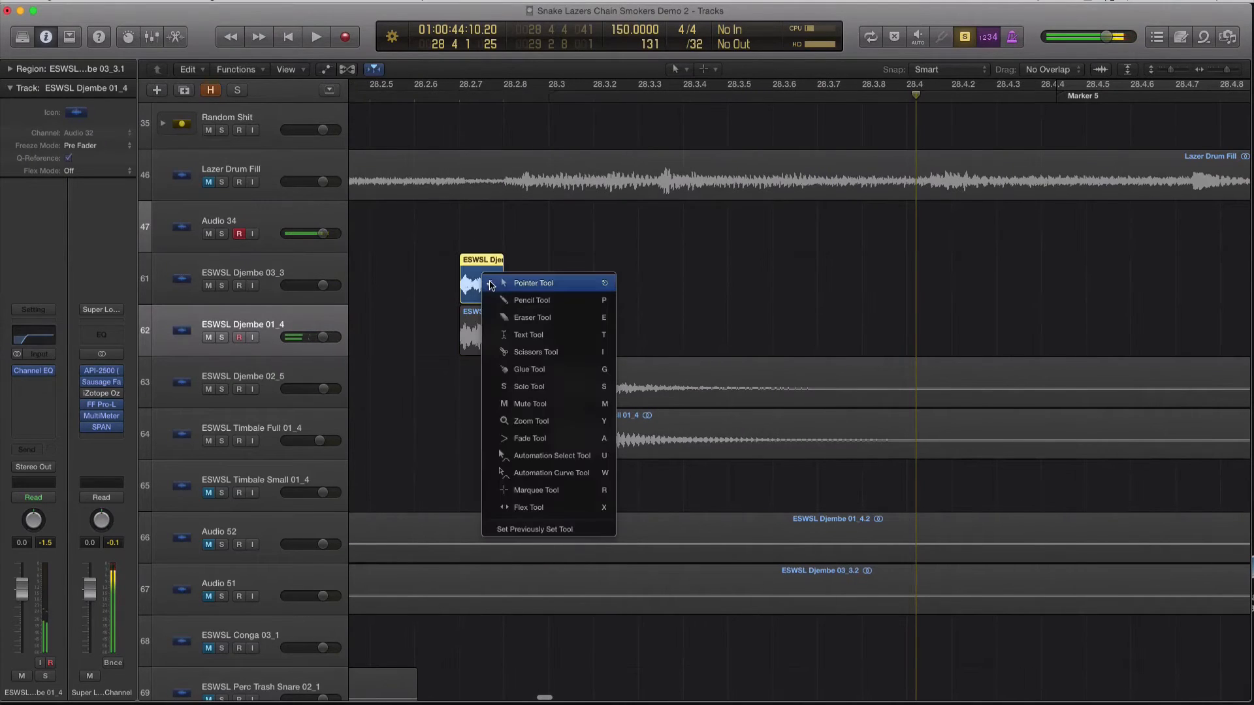
{"action": "key", "text": "t"}
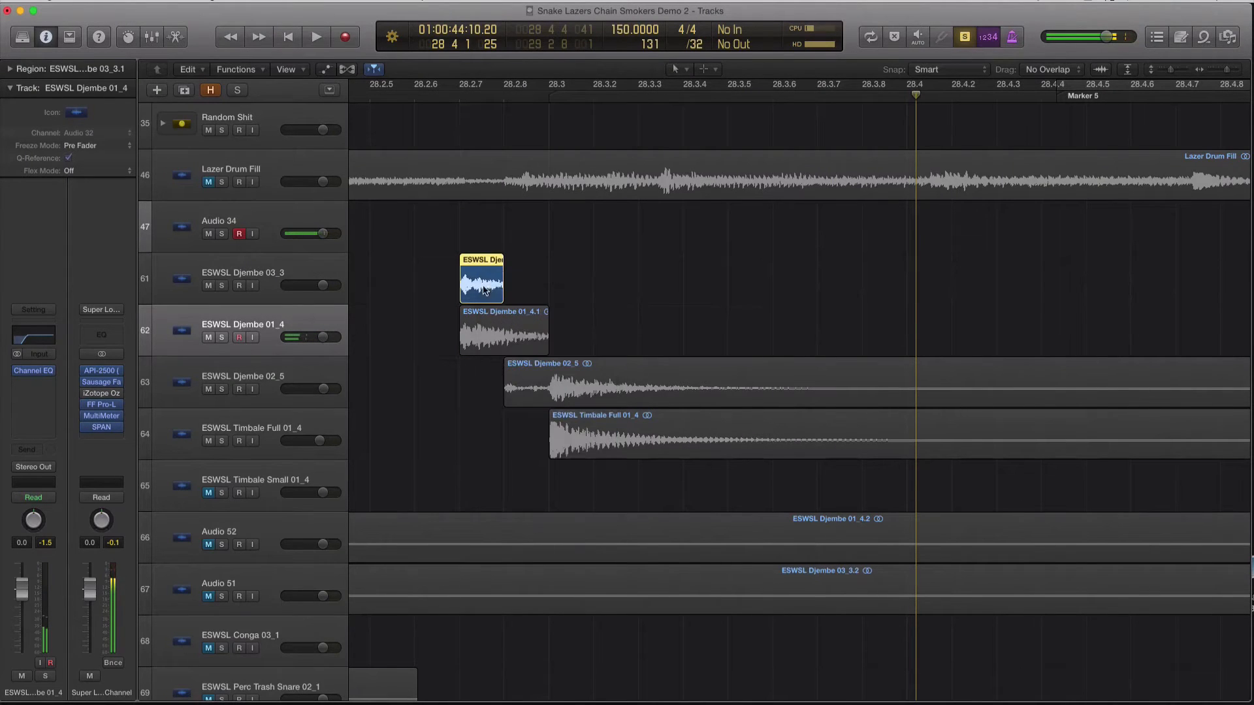
{"action": "left_click", "coordinate": [546, 333]}
{"action": "key", "text": "t"}
{"action": "key", "text": "t"}
- Play the transition without solo from just before bar 27 through the layered hits into the drop, raising the system volume
{"action": "key", "text": "super+Left"}
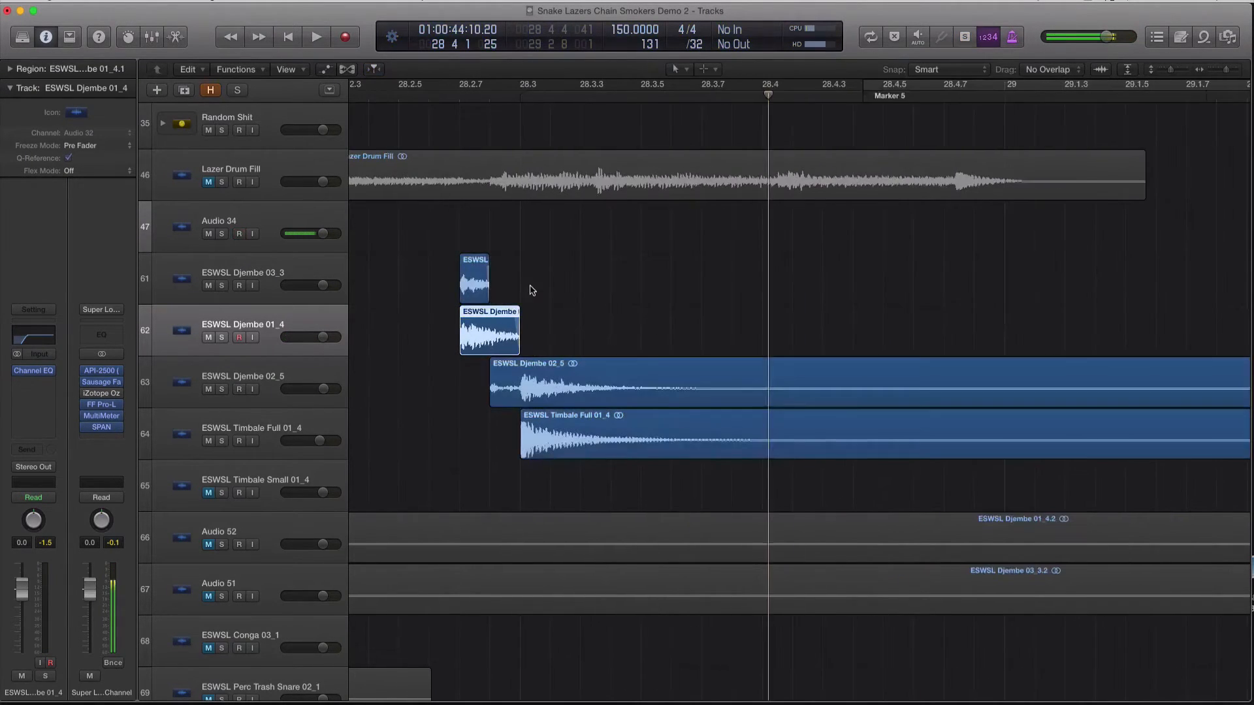
{"action": "key", "text": "super+Left"}
{"action": "key", "text": "super+Left"}
{"action": "key", "text": "super+Left"}
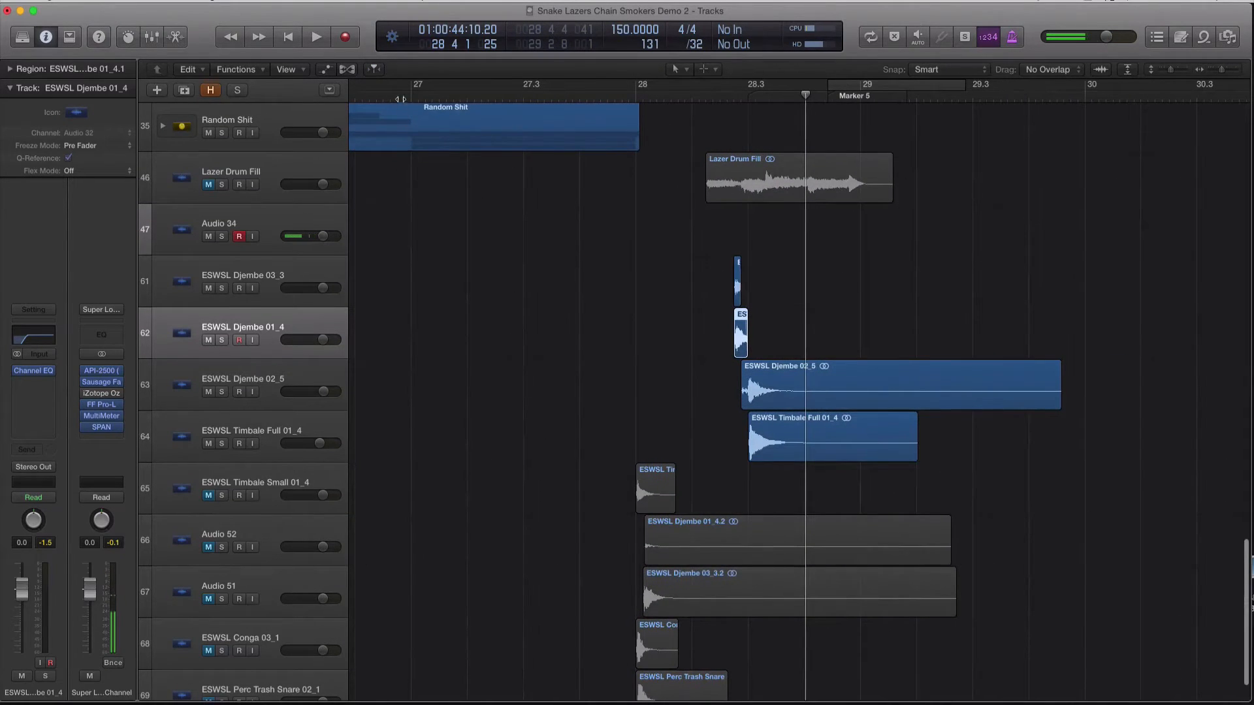
{"action": "key", "text": "space"}
{"action": "key", "text": "XF86AudioRaiseVolume"}
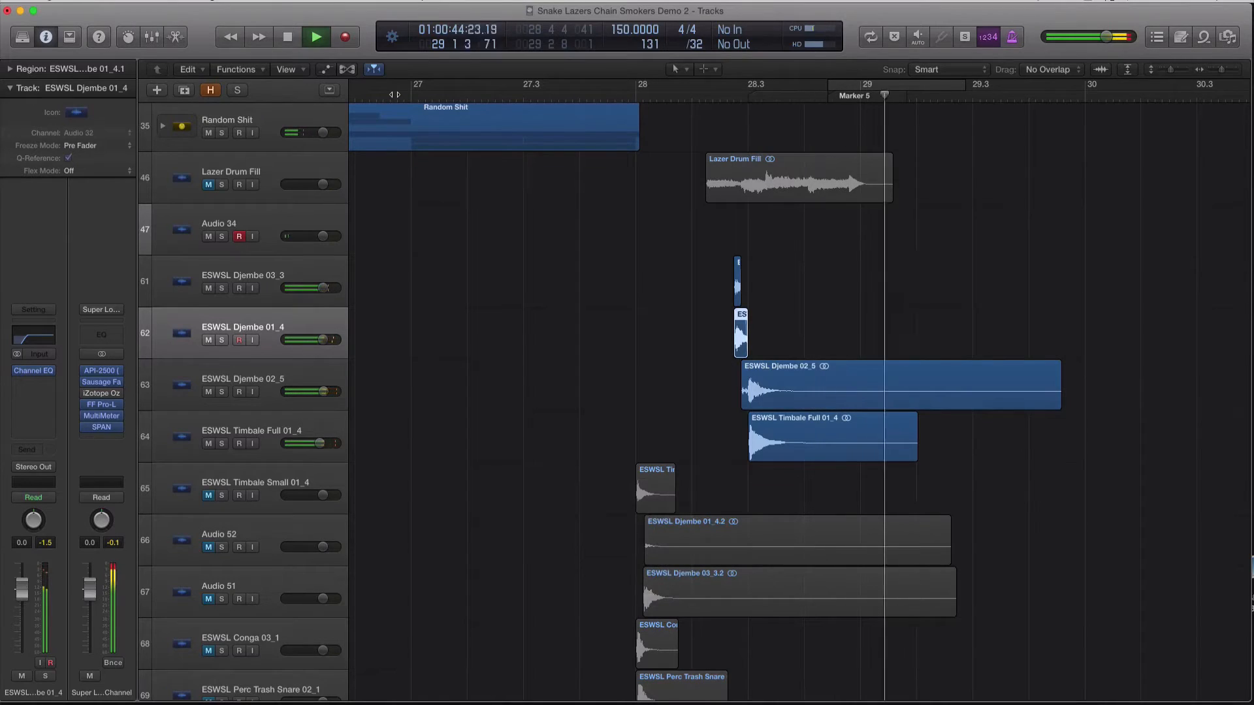
{"action": "key", "text": "space"}
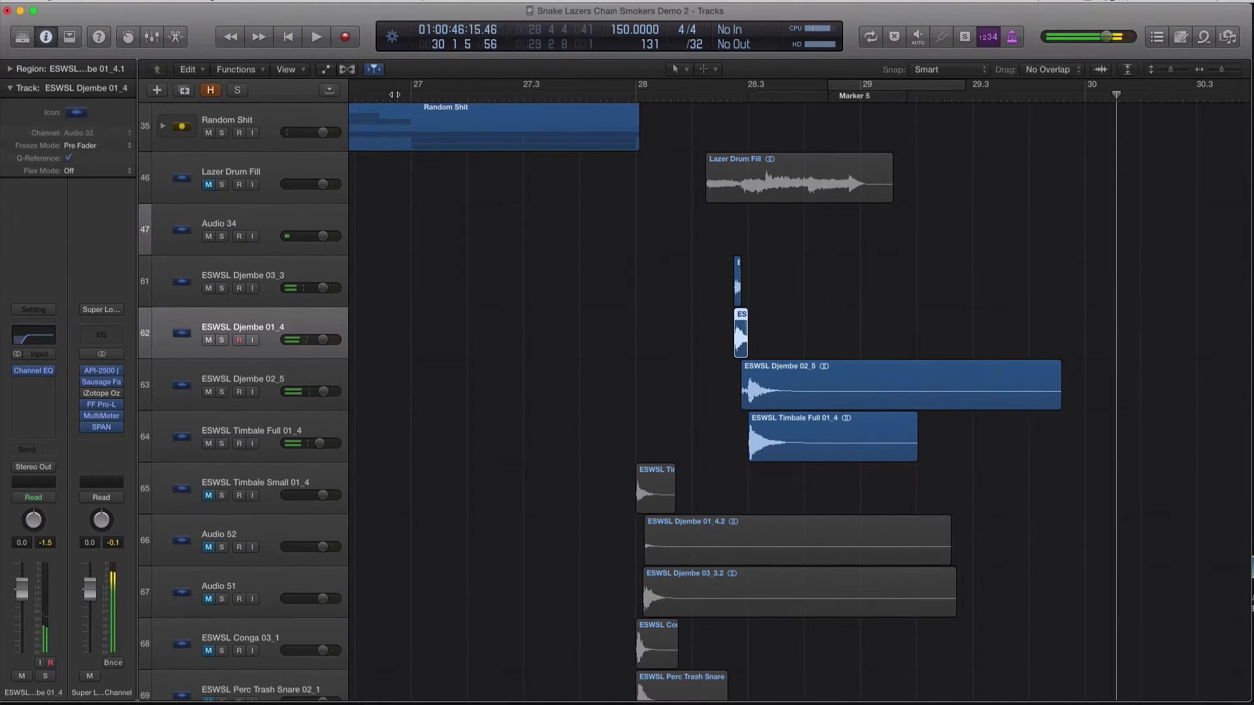
{"action": "key", "text": "XF86AudioRaiseVolume"}
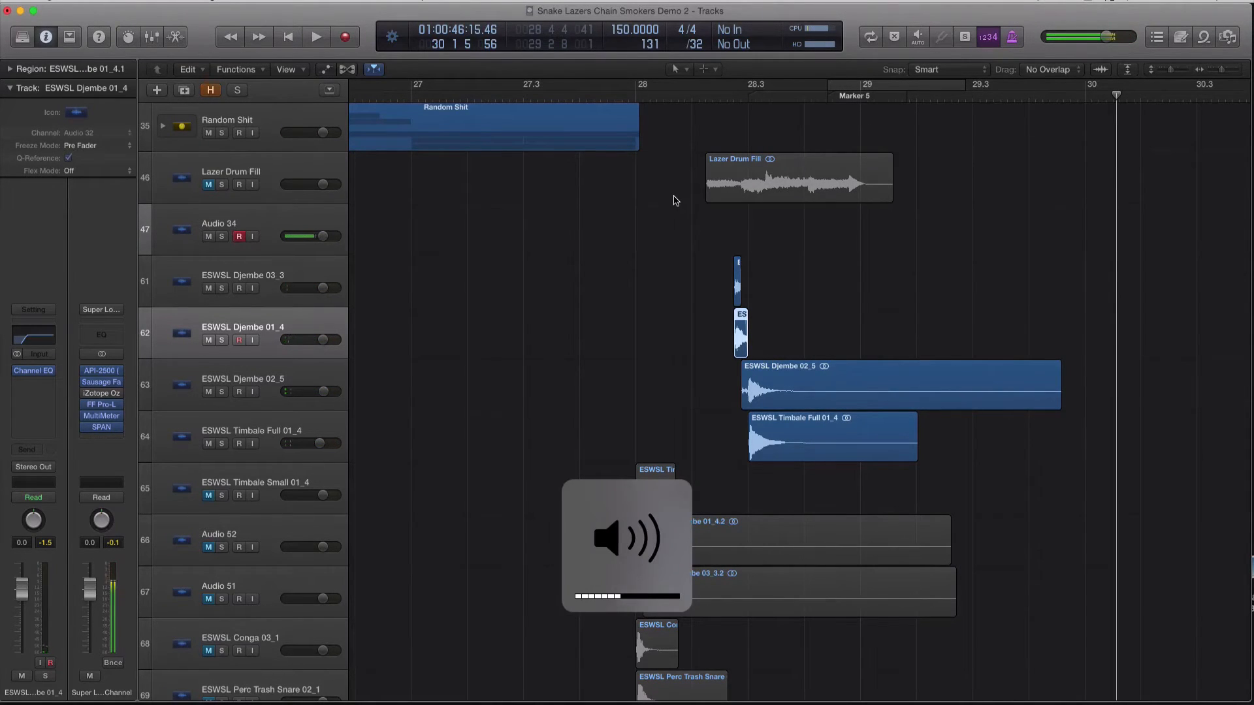
- Select the four layered djembe and timbale regions around beat 28.3 and set the playhead at their start, 28.2.7
{"action": "scroll", "coordinate": [677, 215], "scroll_direction": "right", "scroll_amount": 5}
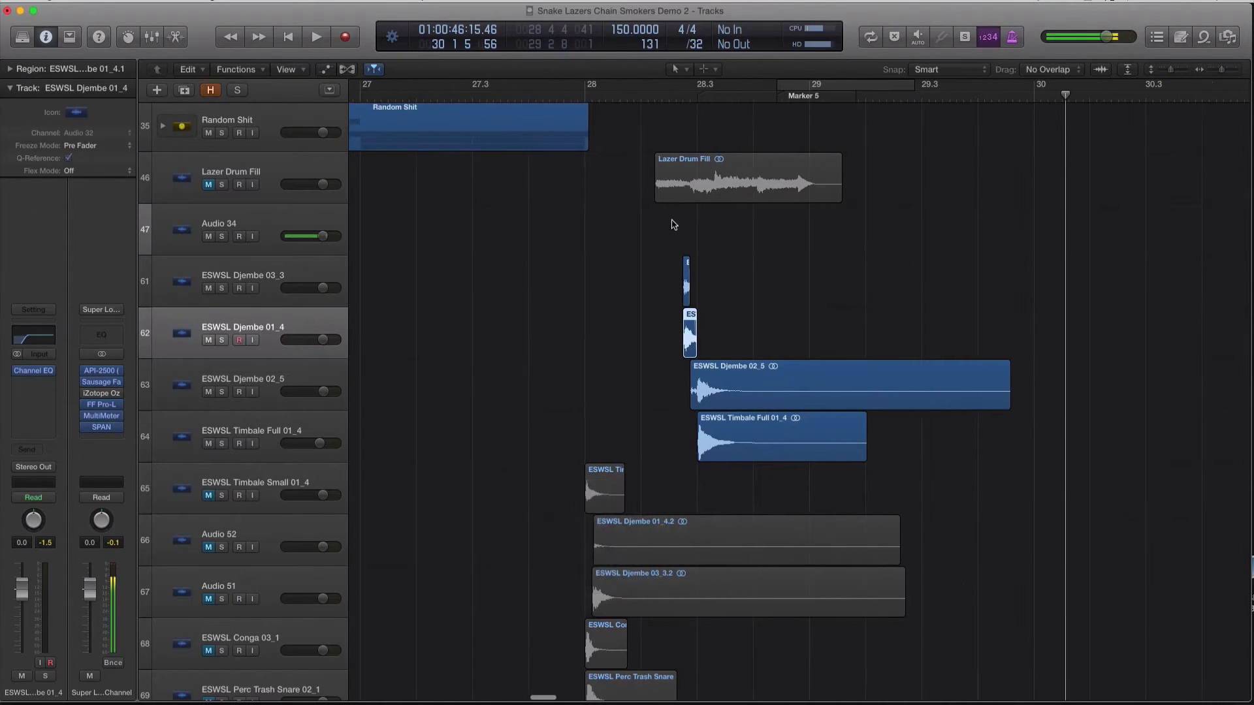
{"action": "key", "text": "super+Right"}
{"action": "key", "text": "super+Right"}
{"action": "scroll", "coordinate": [652, 273], "scroll_direction": "left", "scroll_amount": 3}
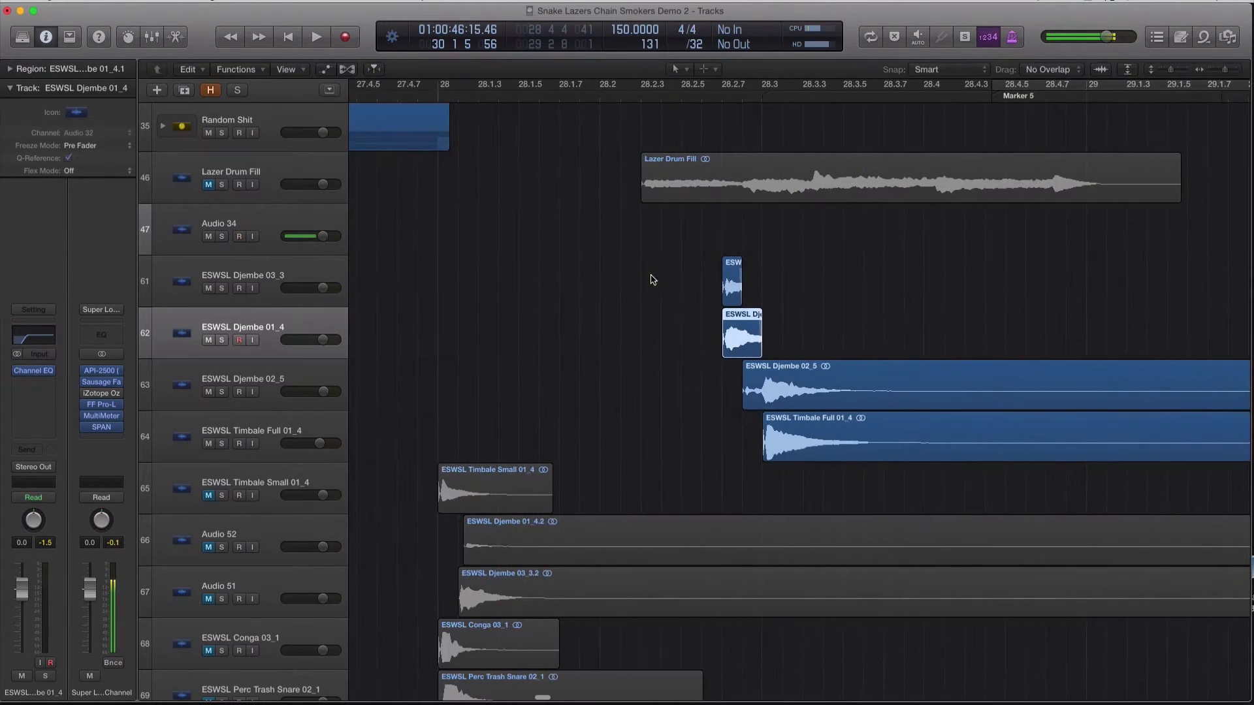
{"action": "left_click_drag", "start_coordinate": [651, 261], "coordinate": [828, 450]}
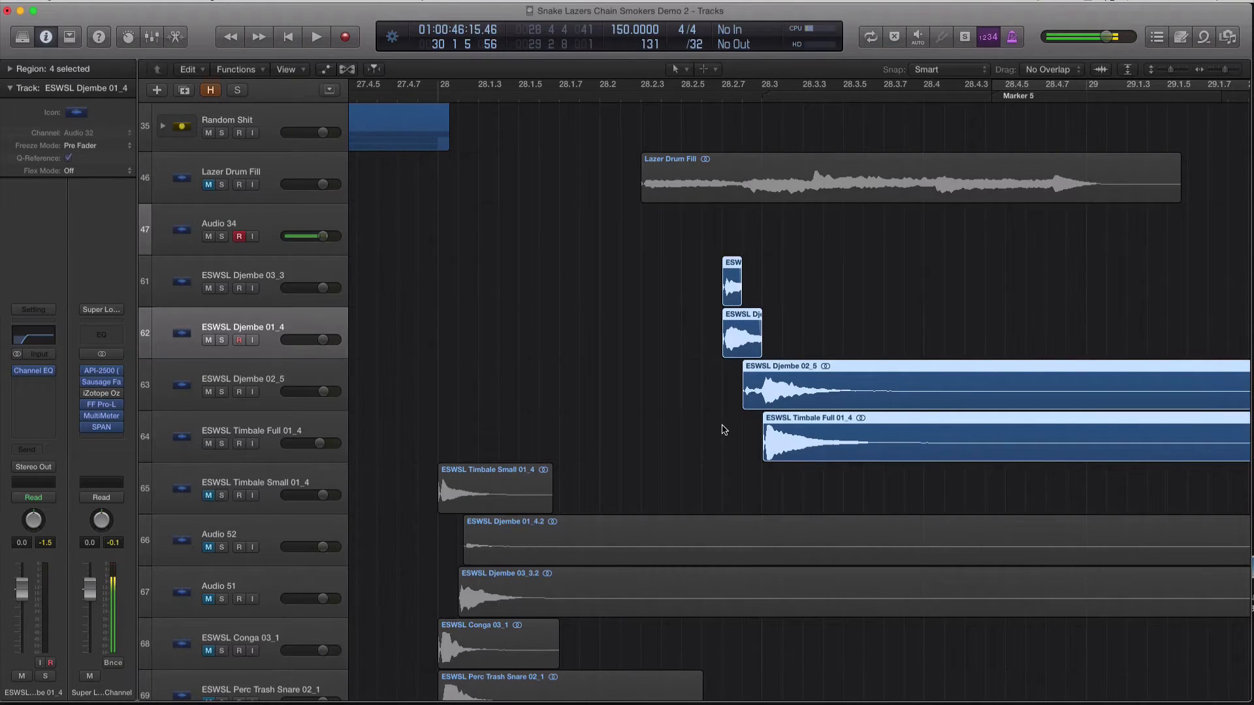
{"action": "left_click", "coordinate": [721, 98]}
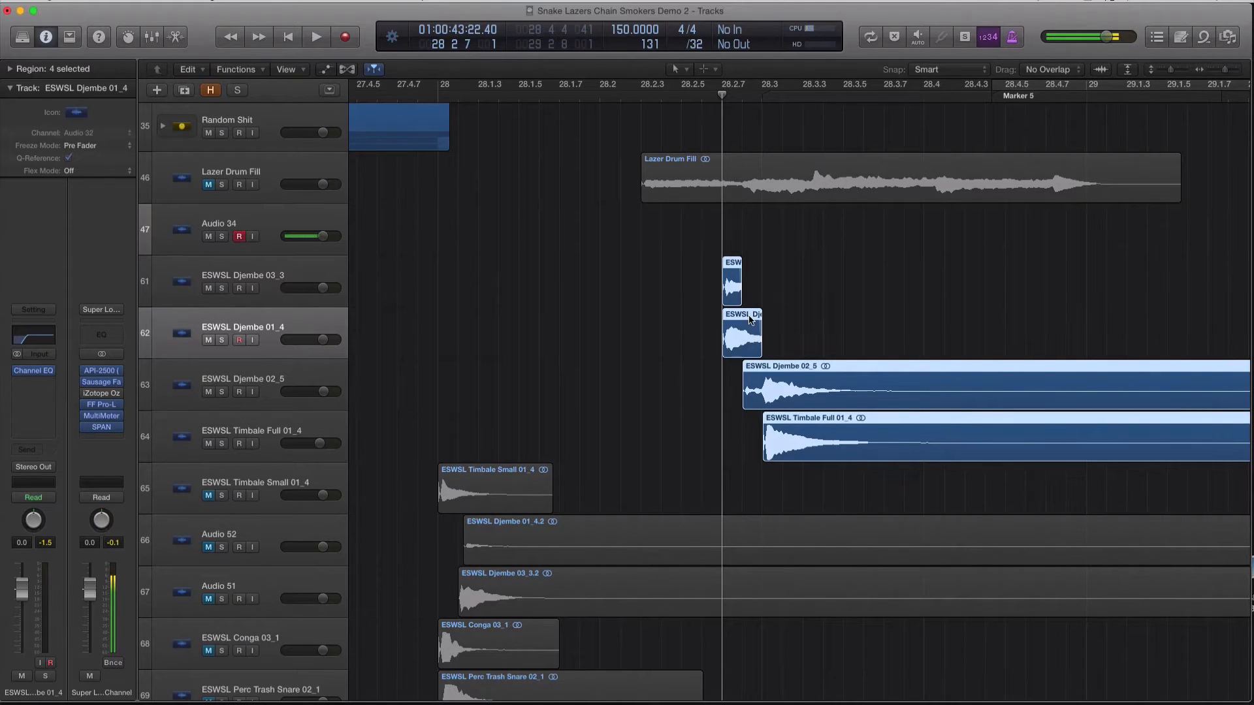
- Unmute the ESWSL Timbale Small 01_4 track and audition its region soloed, followed by the soloed ESWSL Timbale Full 01_4 region
{"action": "scroll", "coordinate": [601, 464], "scroll_direction": "down", "scroll_amount": 1}
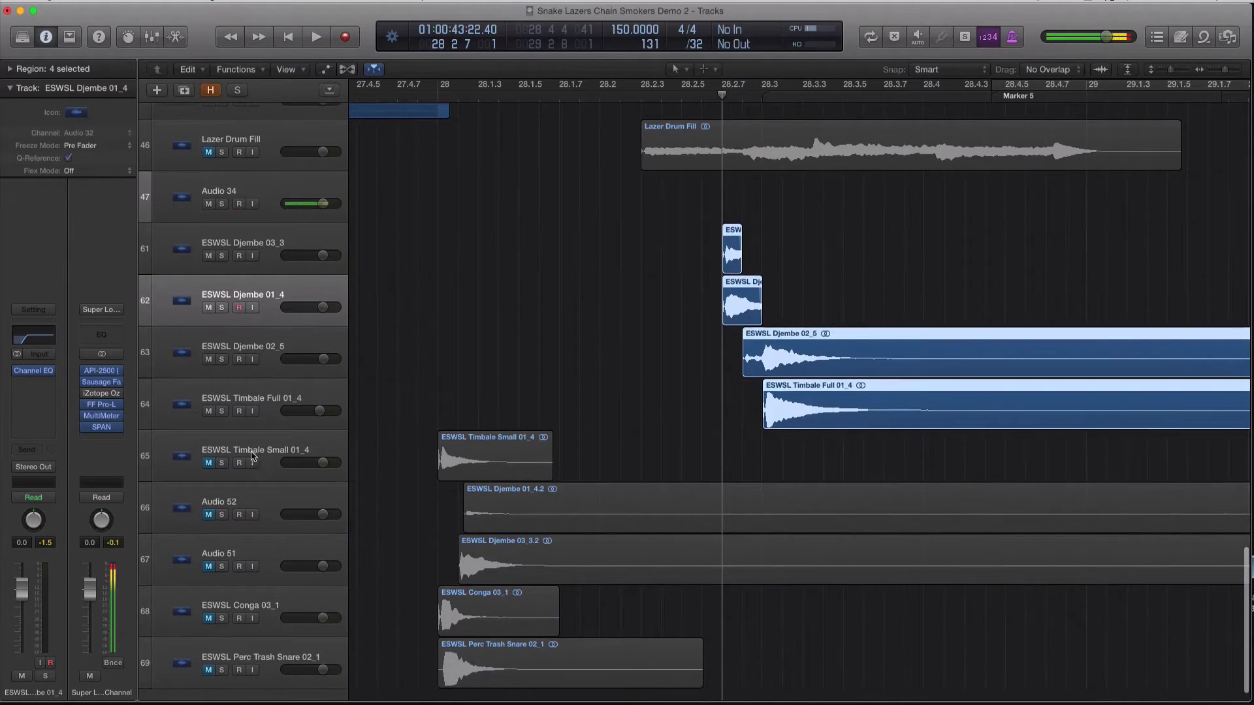
{"action": "left_click", "coordinate": [274, 469]}
{"action": "left_click", "coordinate": [434, 98]}
{"action": "key", "text": "ctrl+s"}
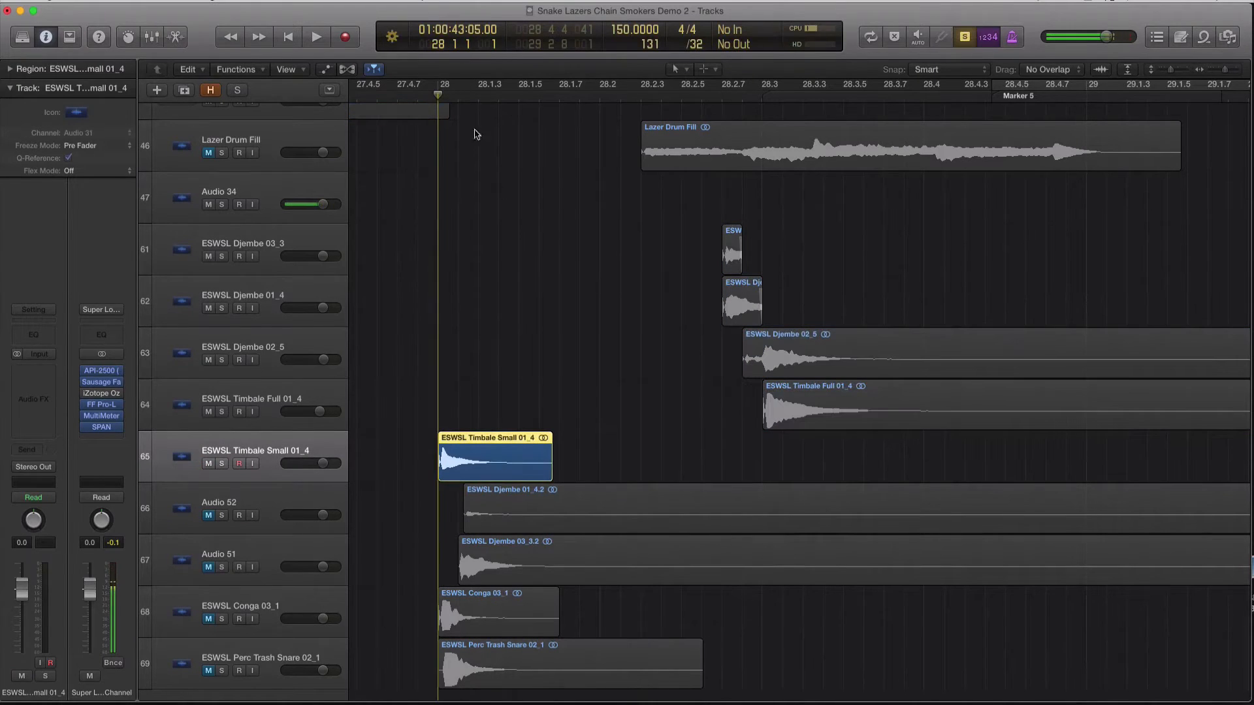
{"action": "key", "text": "space"}
{"action": "left_click", "coordinate": [777, 387]}
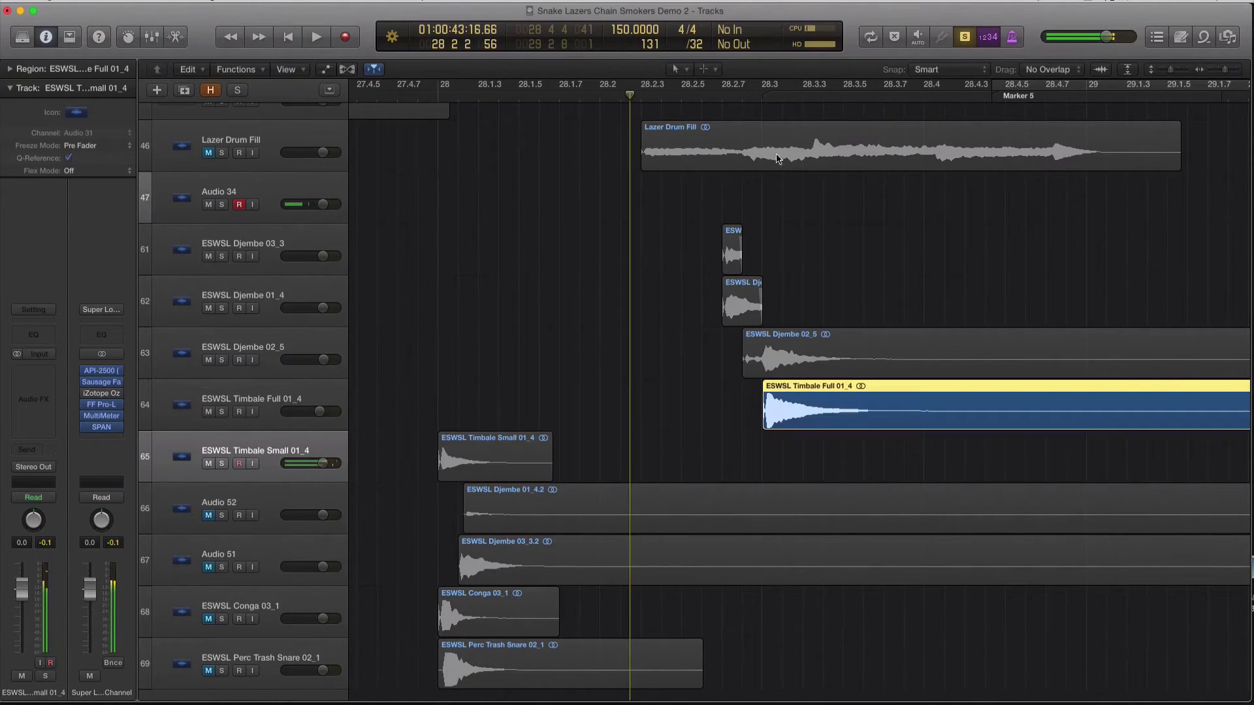
{"action": "left_click", "coordinate": [761, 97]}
{"action": "key", "text": "space"}
{"action": "key", "text": "space"}
{"action": "key", "text": "ctrl+s"}
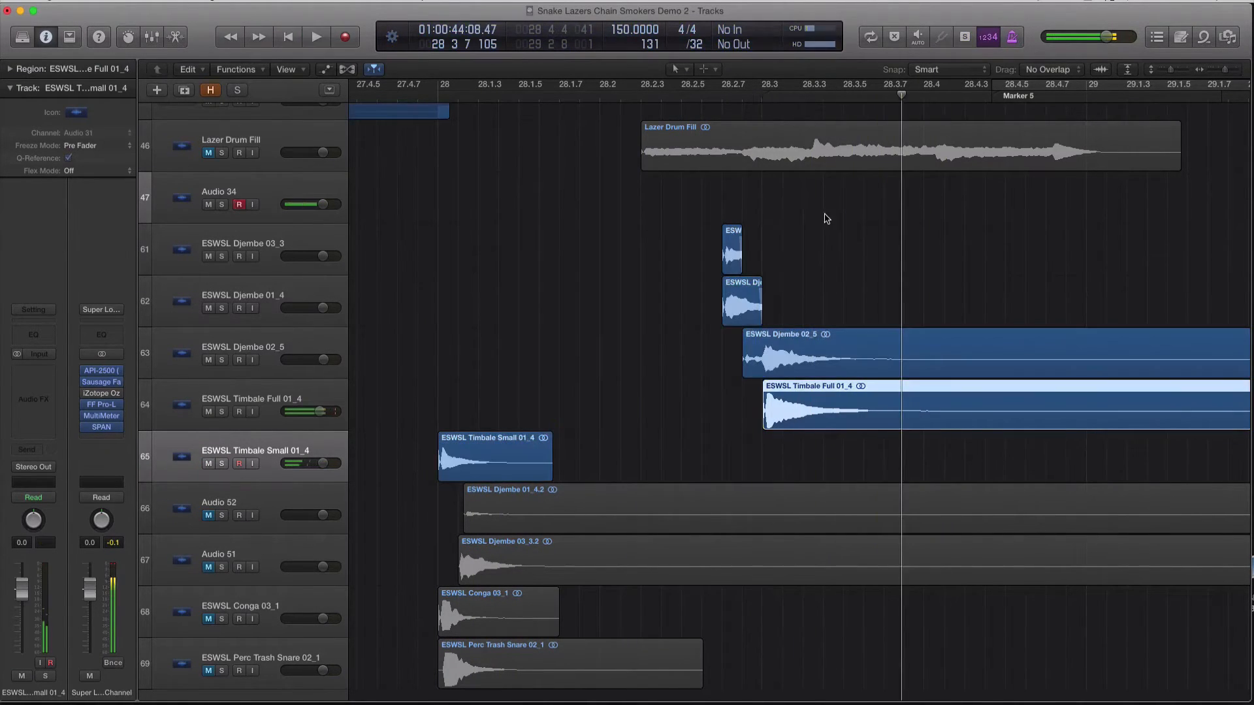
- Move the ESWSL Timbale Small 01_4 region from bar 28 to 28.3.5
{"action": "scroll", "coordinate": [825, 213], "scroll_direction": "up", "scroll_amount": 3}
{"action": "scroll", "coordinate": [825, 212], "scroll_direction": "up", "scroll_amount": 5}
{"action": "scroll", "coordinate": [754, 339], "scroll_direction": "down", "scroll_amount": 3}
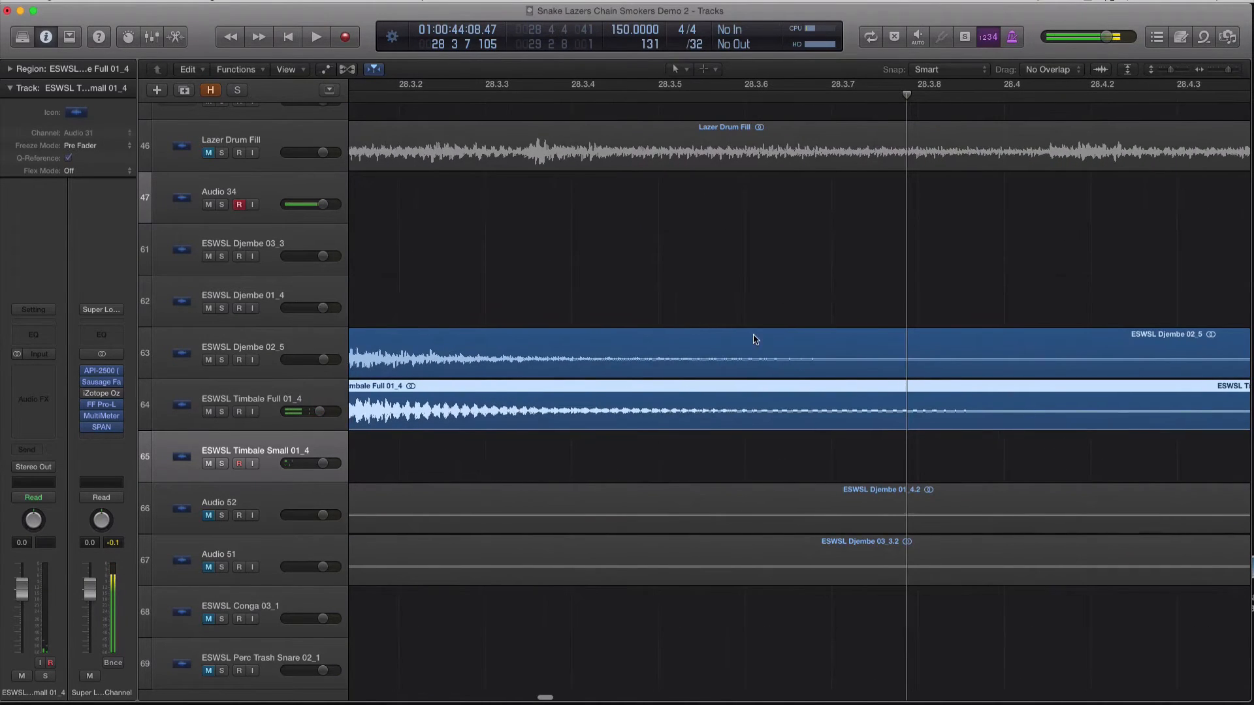
{"action": "scroll", "coordinate": [648, 467], "scroll_direction": "left", "scroll_amount": 5}
{"action": "scroll", "coordinate": [648, 466], "scroll_direction": "down", "scroll_amount": 3}
{"action": "left_click_drag", "start_coordinate": [499, 451], "coordinate": [1171, 440]}
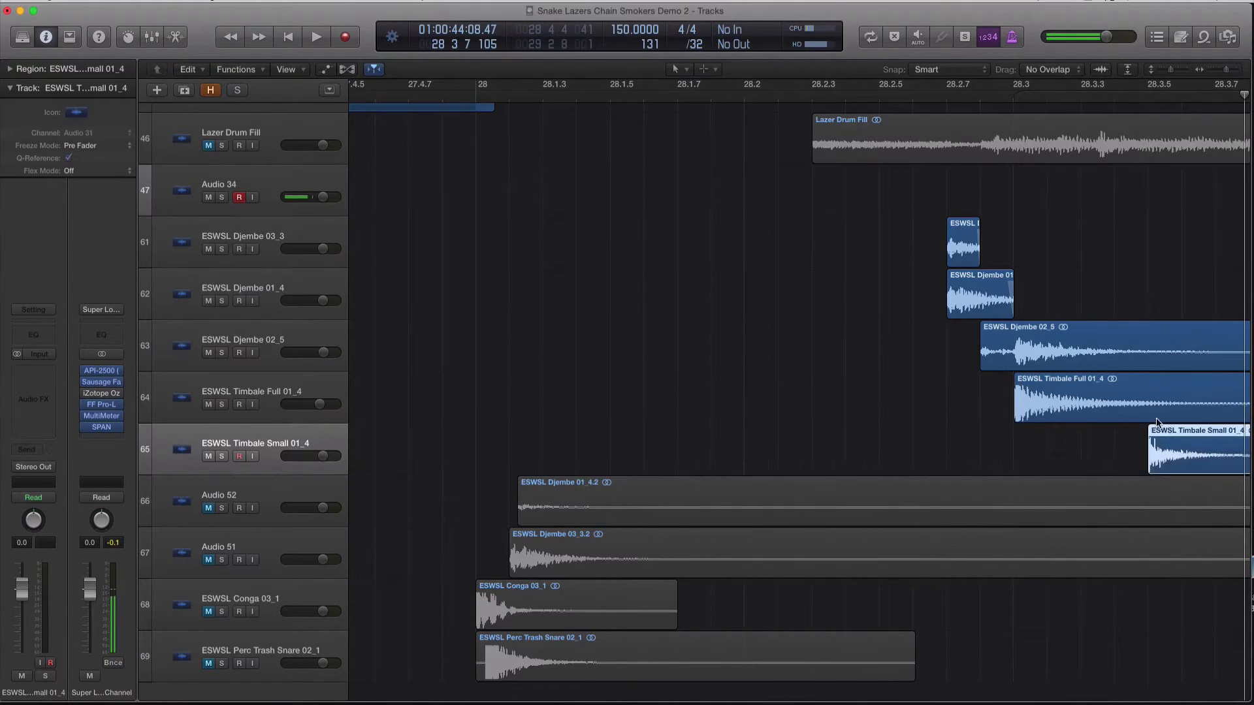
- Play the fill twice from 28.2.6, just before the djembe hits, into the drop
{"action": "scroll", "coordinate": [996, 144], "scroll_direction": "up", "scroll_amount": 2}
{"action": "left_click", "coordinate": [920, 97]}
{"action": "key", "text": "space"}
{"action": "scroll", "coordinate": [977, 182], "scroll_direction": "right", "scroll_amount": 5}
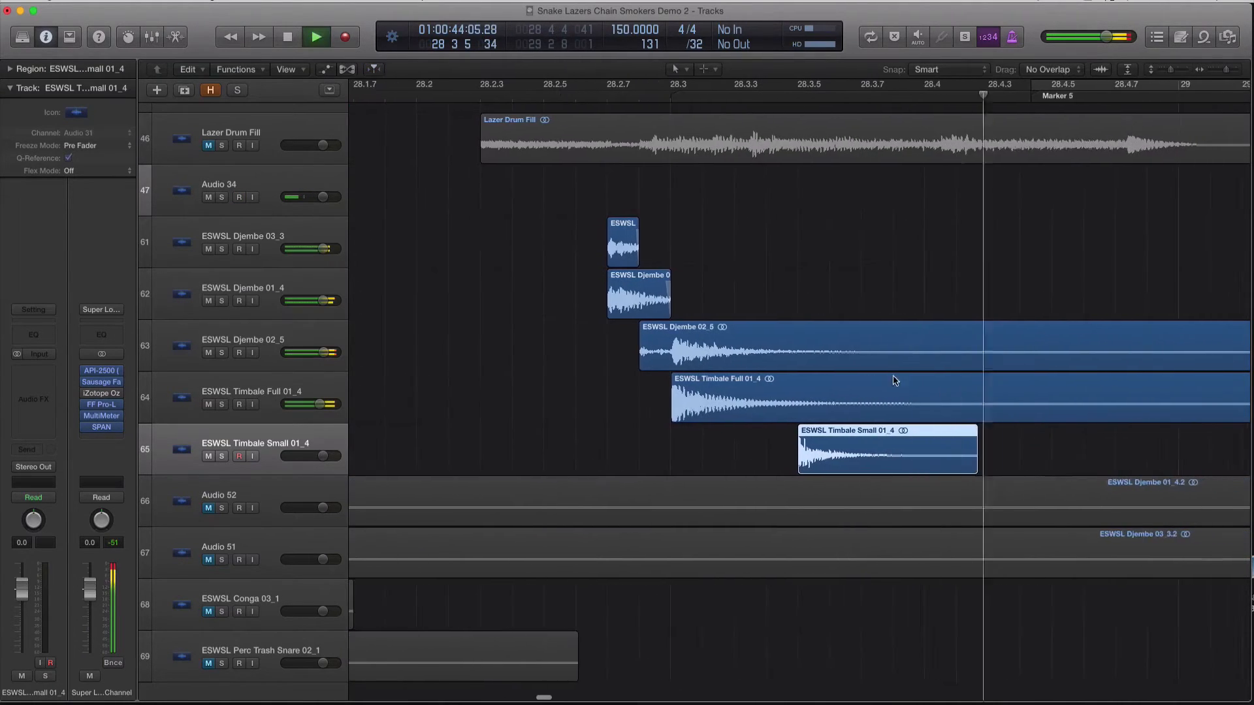
{"action": "key", "text": "space"}
{"action": "left_click", "coordinate": [553, 96]}
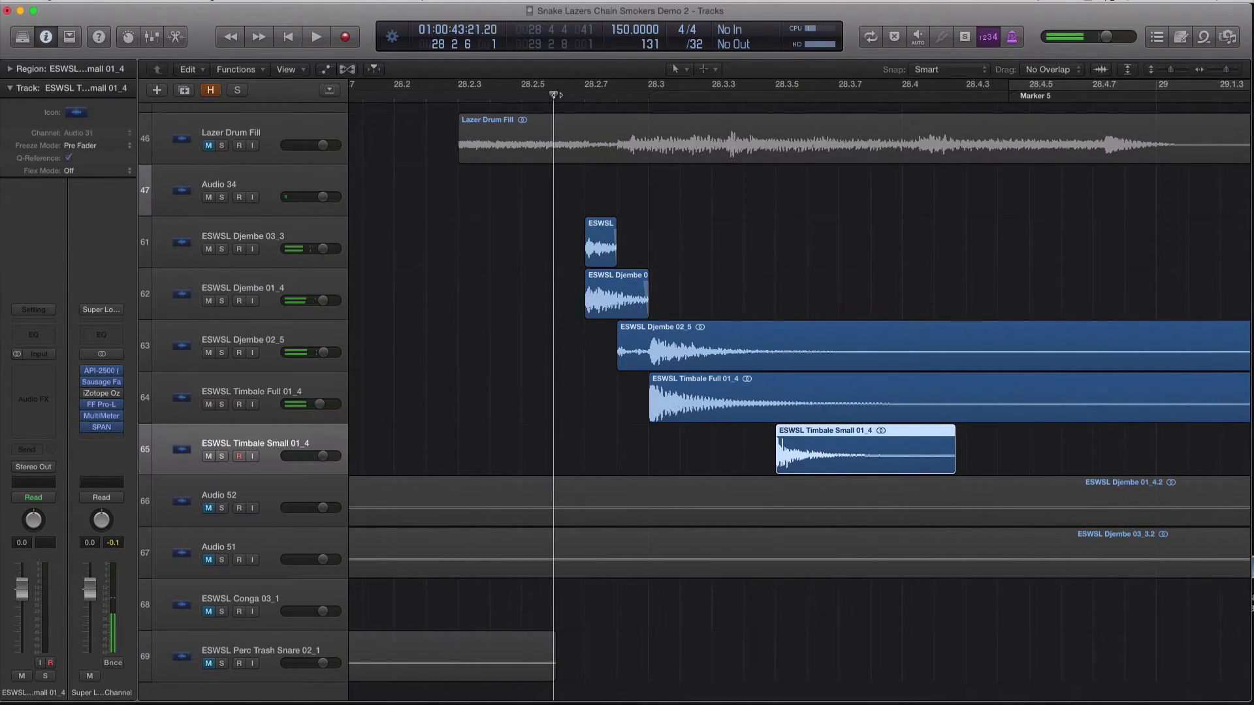
{"action": "key", "text": "space"}
{"action": "key", "text": "space"}
{"action": "scroll", "coordinate": [696, 413], "scroll_direction": "left", "scroll_amount": 7}
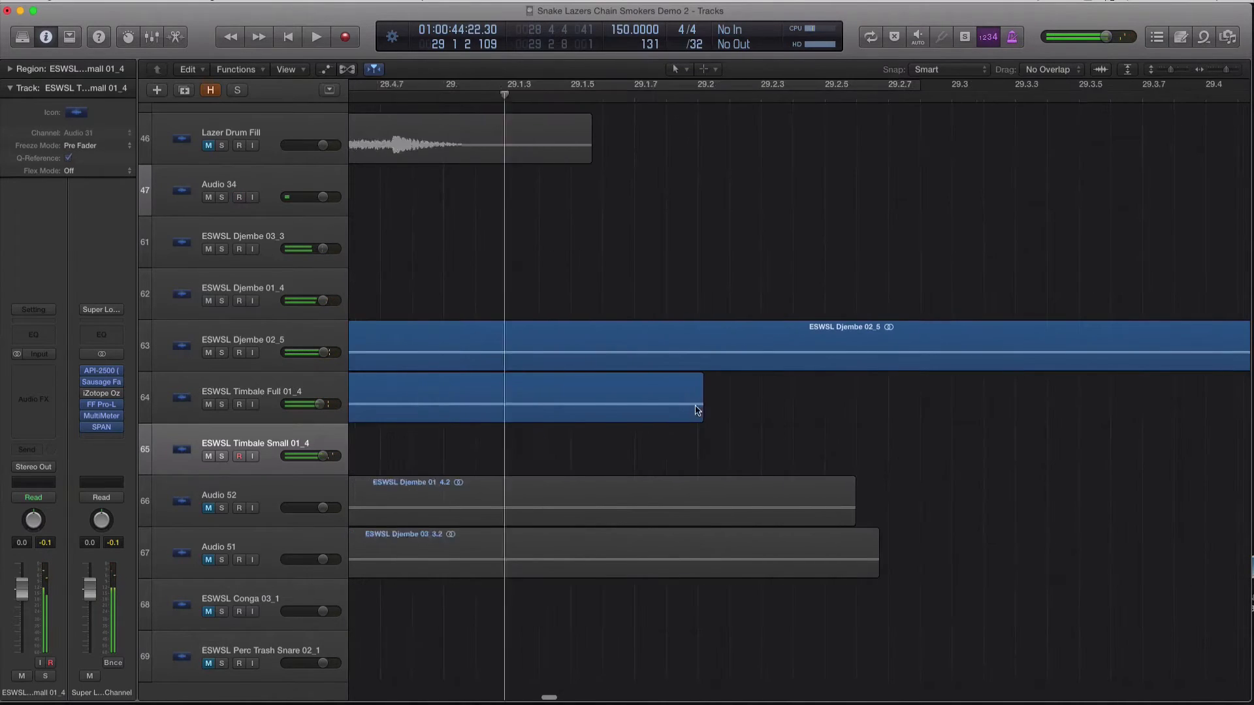
- Try the ESWSL Timbale Small 01_4 region at 28.4 and play the fill with it
{"action": "left_click_drag", "start_coordinate": [552, 442], "coordinate": [678, 445]}
{"action": "key", "text": "super+Left"}
{"action": "key", "text": "super+Left"}
{"action": "scroll", "coordinate": [676, 434], "scroll_direction": "left", "scroll_amount": 1}
{"action": "left_click", "coordinate": [411, 87]}
{"action": "key", "text": "space"}
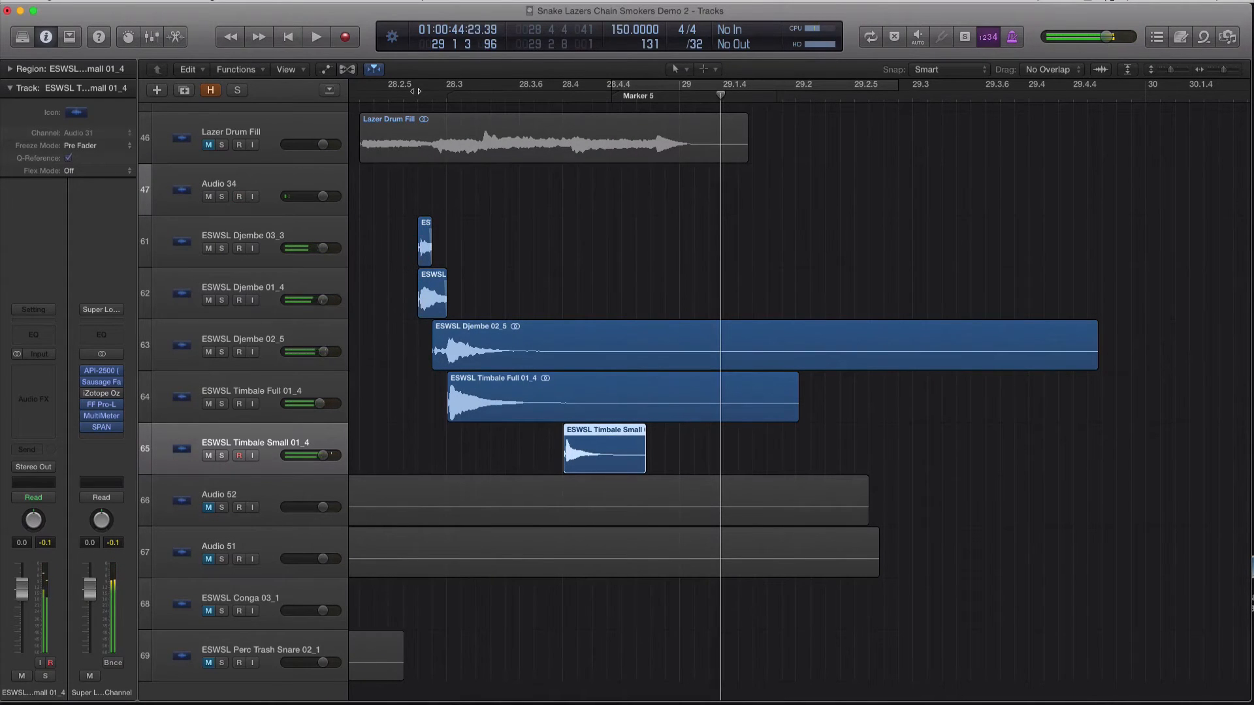
- Move the ESWSL Timbale Small 01_4 region back to 28.3.5 and play the passage from before bar 28
{"action": "key", "text": "super+Right"}
{"action": "key", "text": "super+Right"}
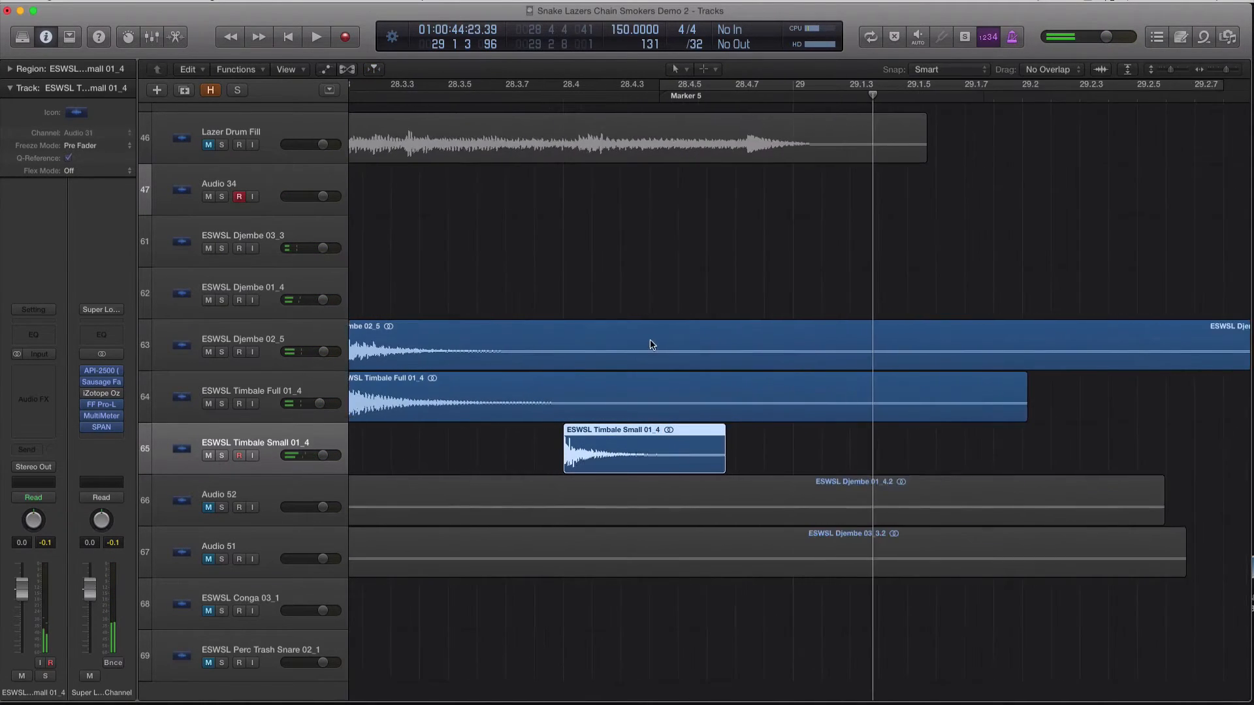
{"action": "scroll", "coordinate": [627, 347], "scroll_direction": "left", "scroll_amount": 4}
{"action": "left_click_drag", "start_coordinate": [709, 444], "coordinate": [593, 445]}
{"action": "key", "text": "space"}
{"action": "left_click", "coordinate": [374, 68]}
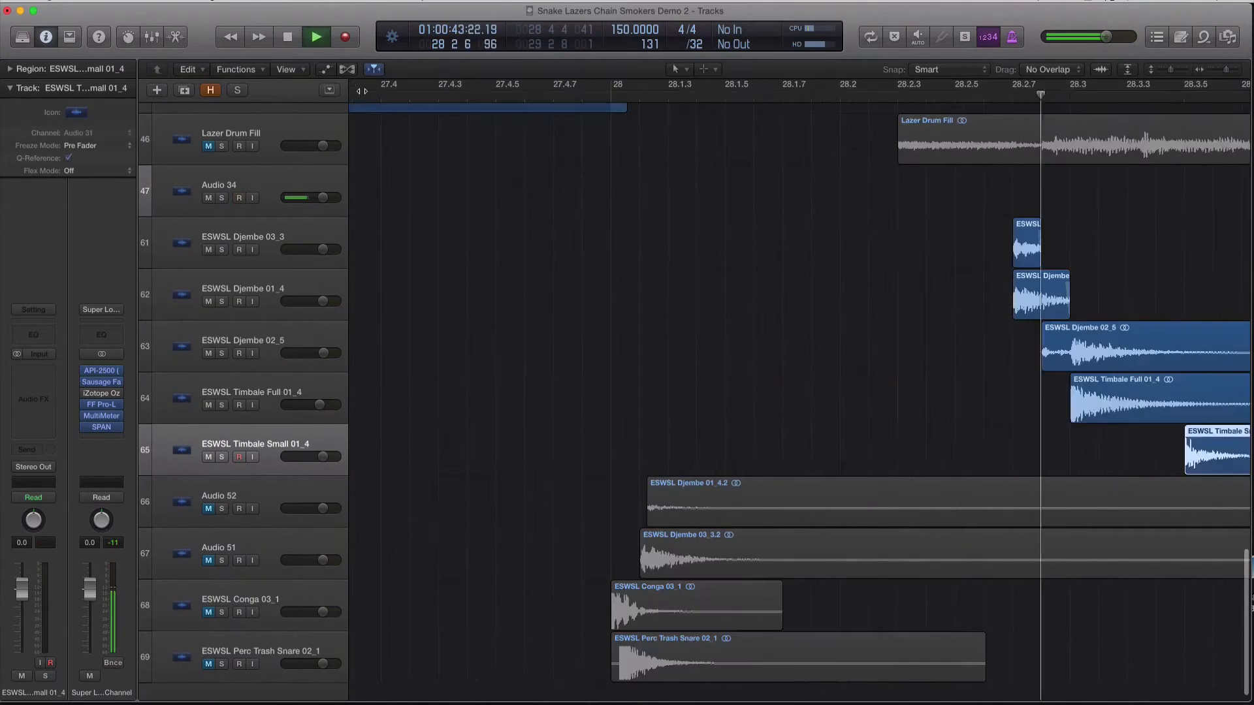
{"action": "key", "text": "space"}
- Add a duplicate track below ESWSL Timbale Small 01_4 and copy the small timbale region onto it at 28.4
{"action": "key", "text": "super+d"}
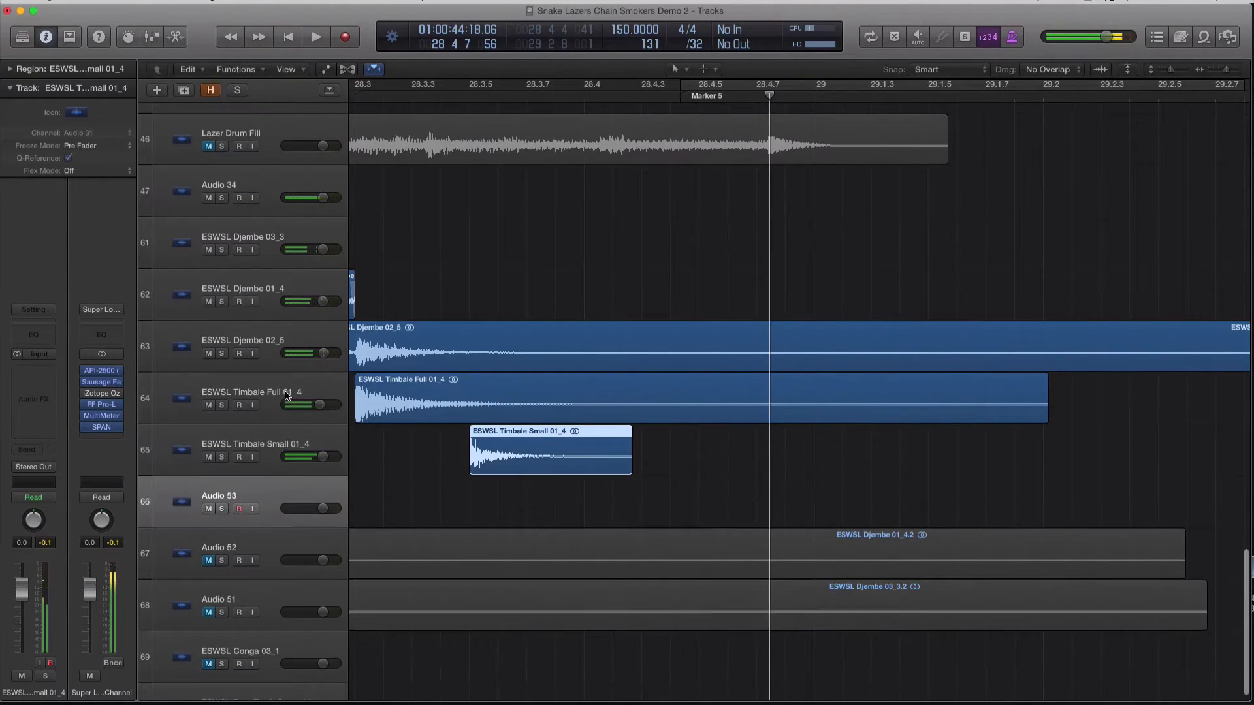
{"action": "left_click", "coordinate": [535, 511]}
{"action": "left_click_drag", "start_coordinate": [494, 469], "coordinate": [610, 491]}
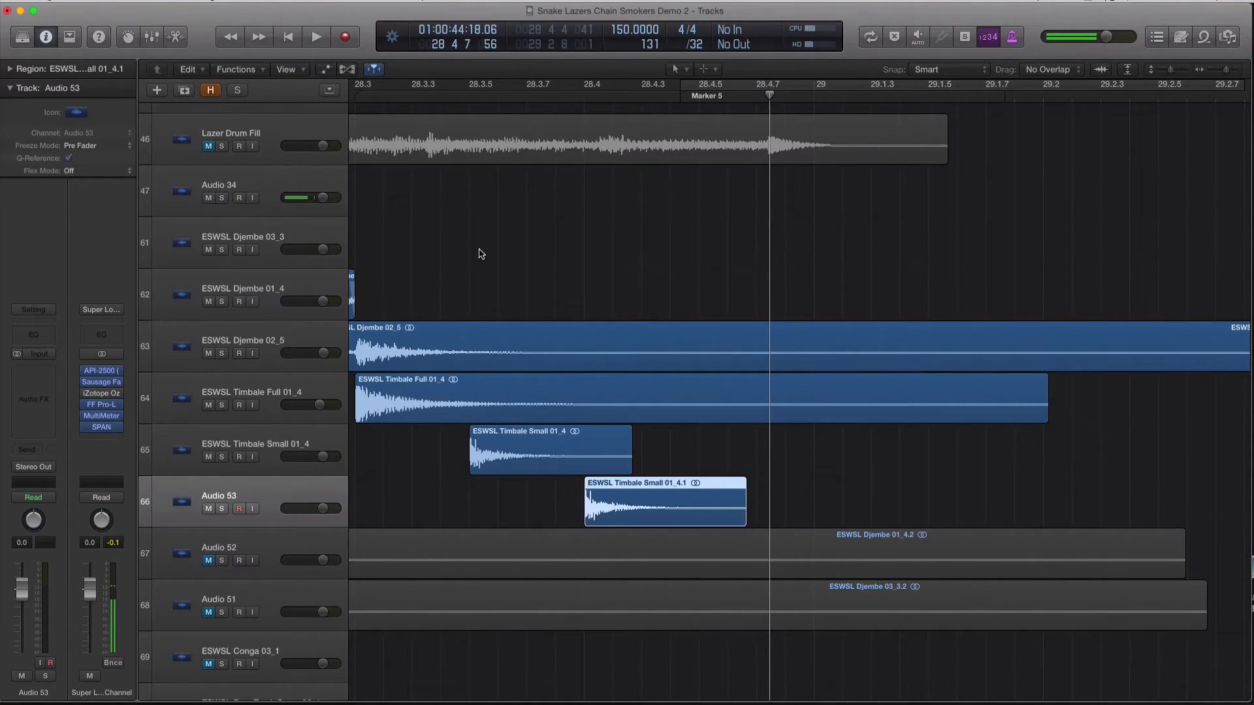
- Play the fill from 28.2.5 into the drop and set the playhead at 28.3.5, where the first small timbale starts
{"action": "key", "text": "super+Left"}
{"action": "key", "text": "super+Left"}
{"action": "key", "text": "super+Left"}
{"action": "left_click", "coordinate": [379, 99]}
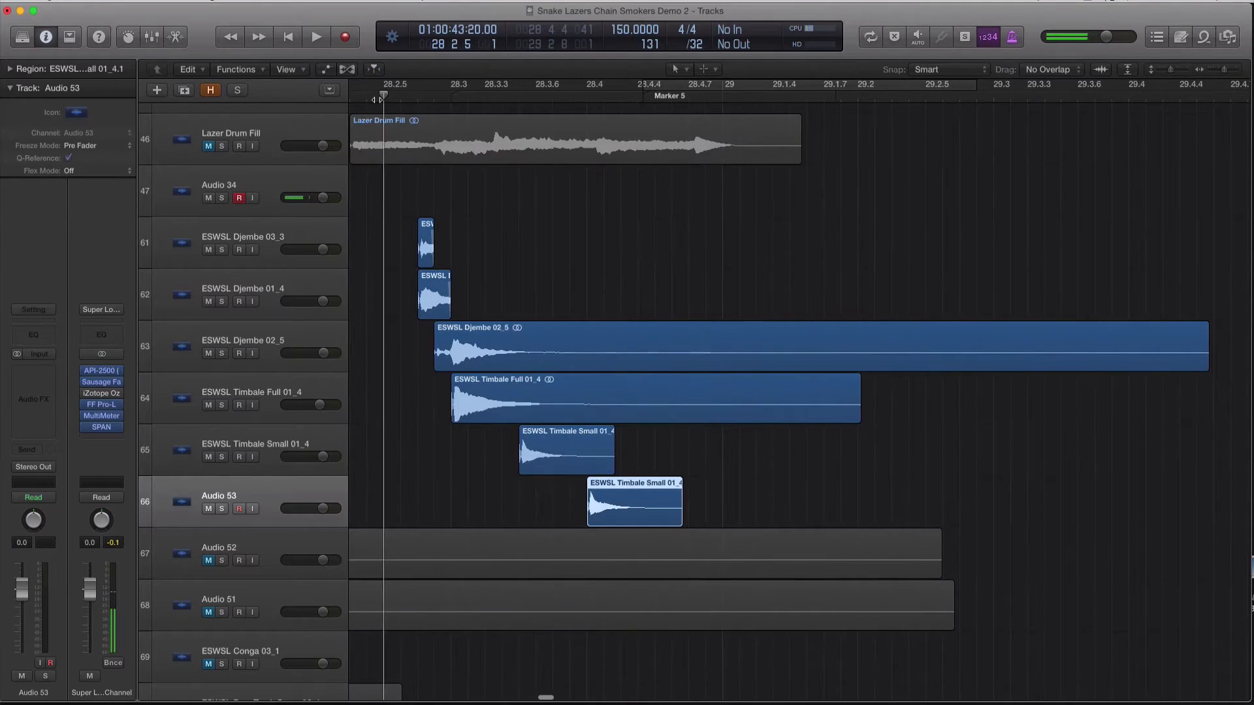
{"action": "key", "text": "space"}
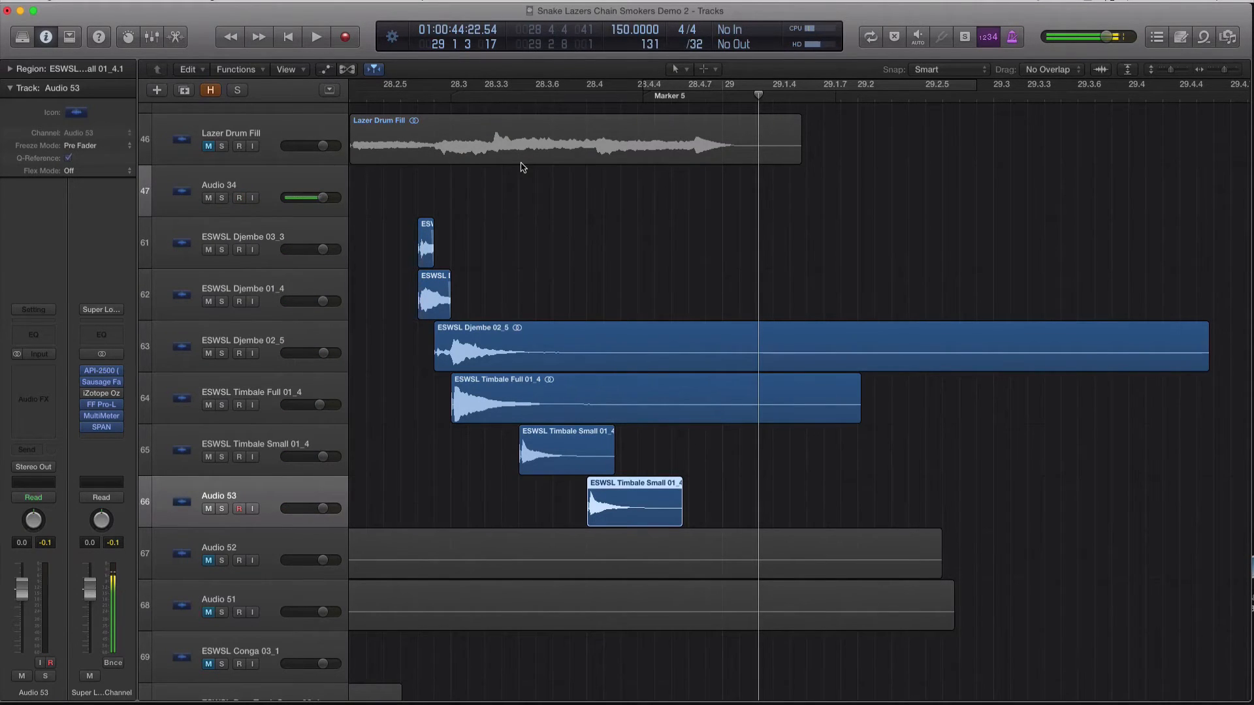
{"action": "left_click_drag", "start_coordinate": [536, 95], "coordinate": [523, 97]}
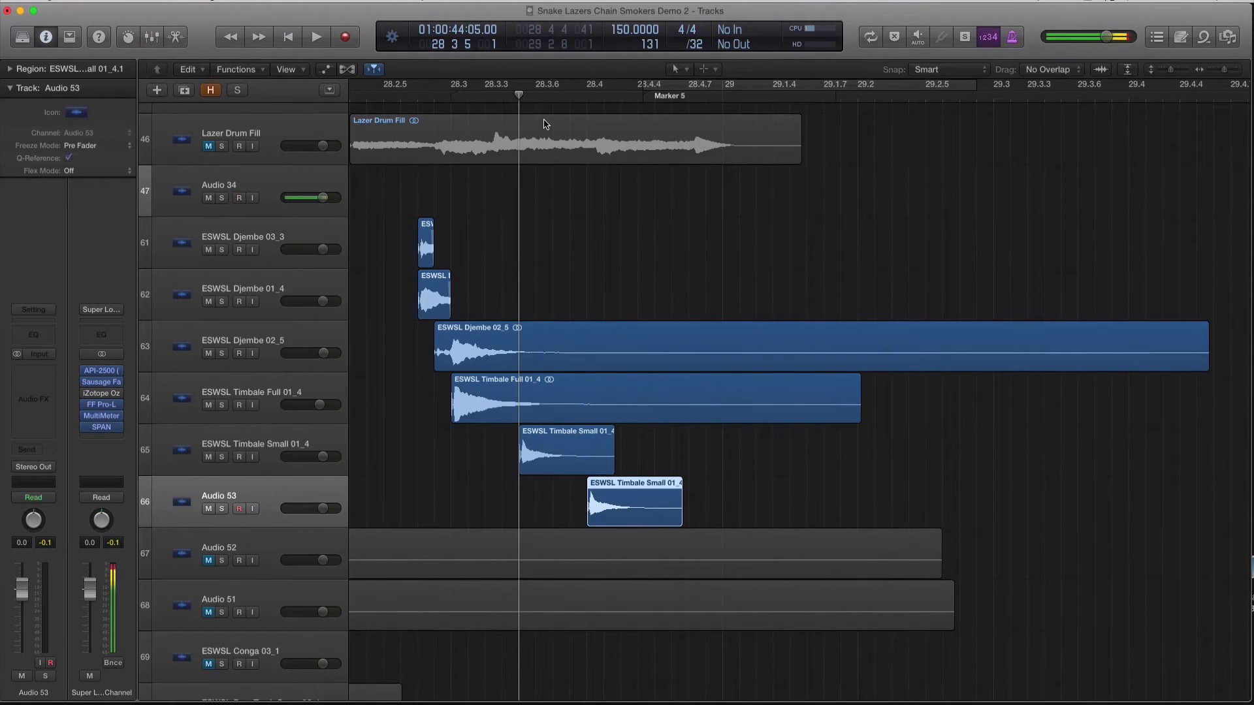
{"action": "scroll", "coordinate": [566, 322], "scroll_direction": "left", "scroll_amount": 5}
{"action": "key", "text": "super+Right"}
{"action": "scroll", "coordinate": [567, 323], "scroll_direction": "left", "scroll_amount": 4}
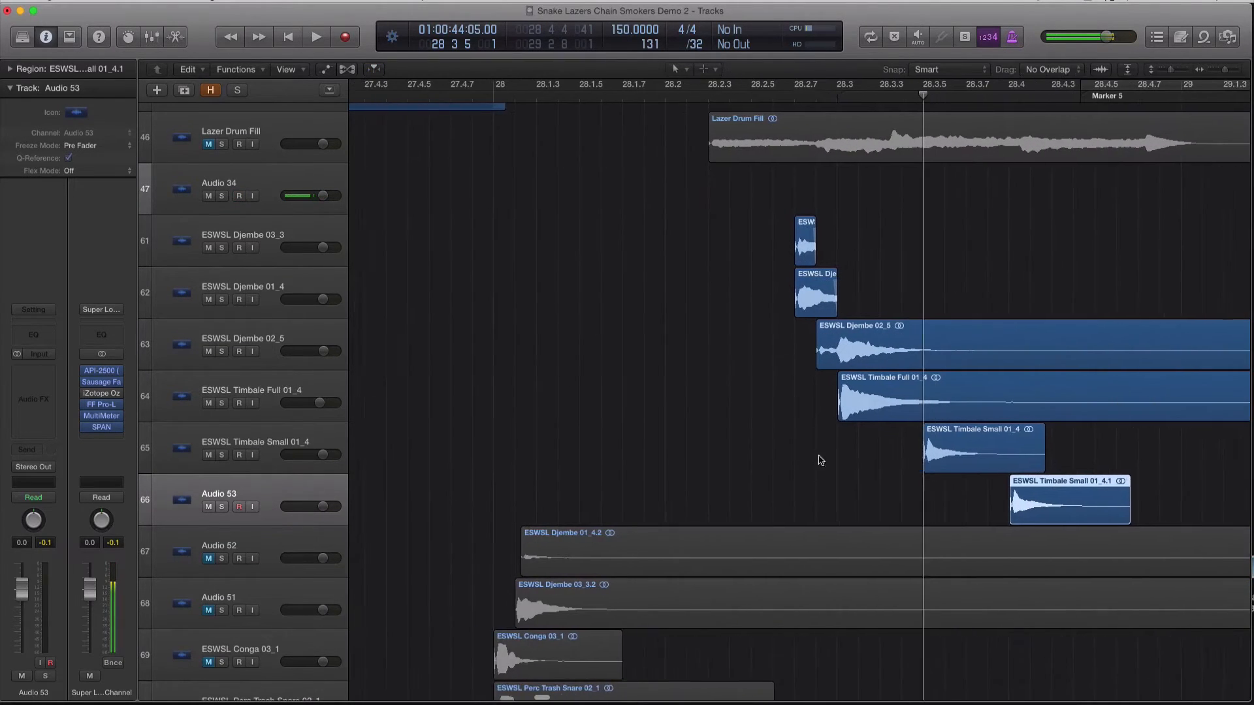
{"action": "scroll", "coordinate": [821, 461], "scroll_direction": "left", "scroll_amount": 2}
{"action": "left_click", "coordinate": [1050, 500]}
{"action": "key", "text": "ctrl+s"}
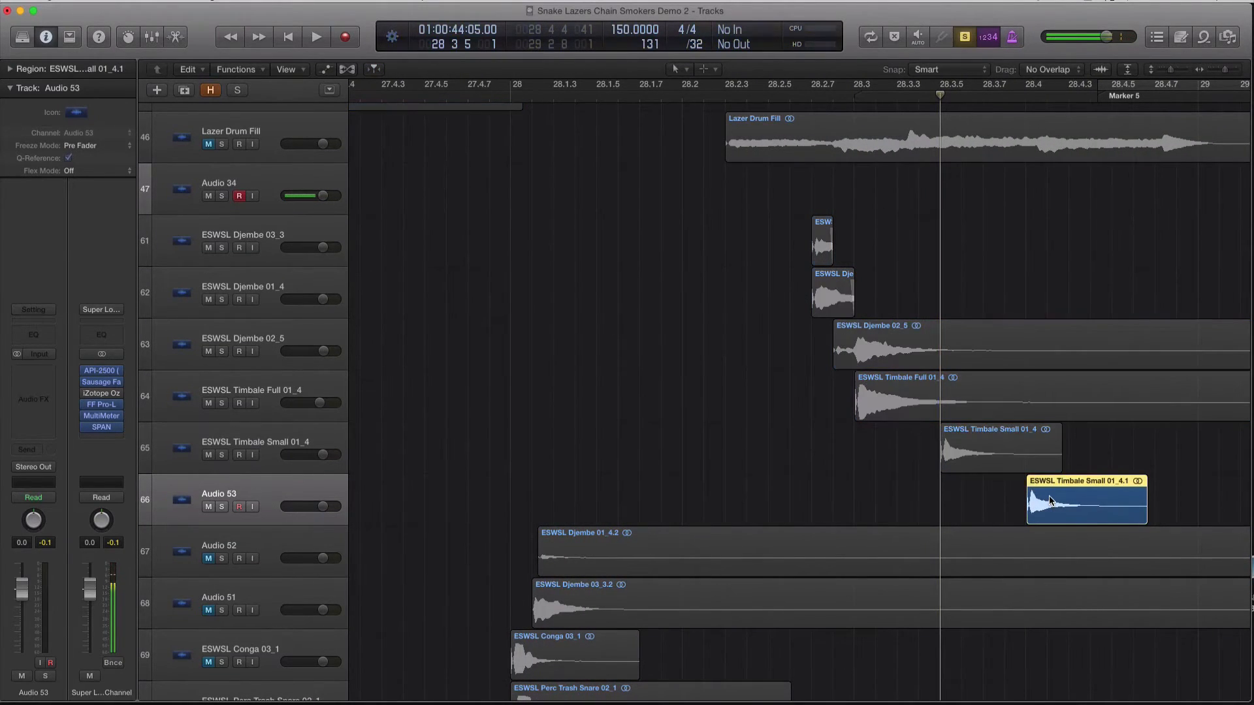
{"action": "key", "text": "ctrl+s"}
- Unmute the Audio 51 track and play its ESWSL Djembe 03_3.2 region soloed
{"action": "scroll", "coordinate": [564, 506], "scroll_direction": "down", "scroll_amount": 3}
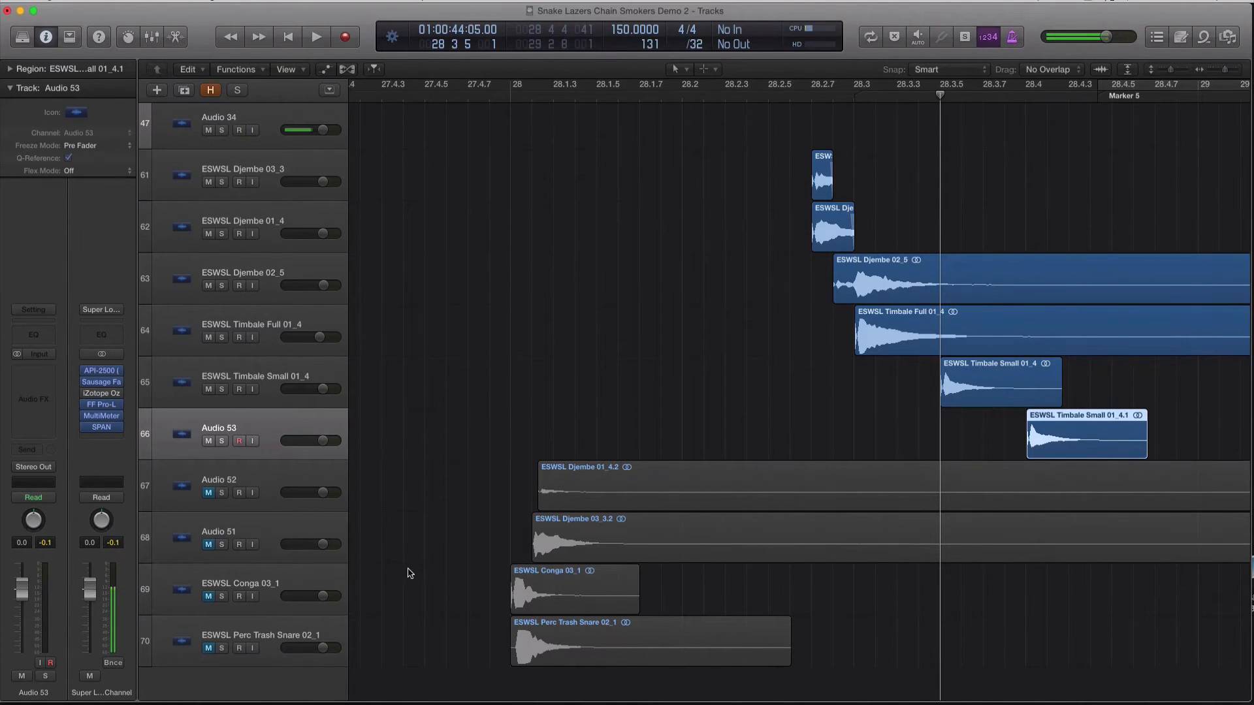
{"action": "left_click", "coordinate": [567, 522]}
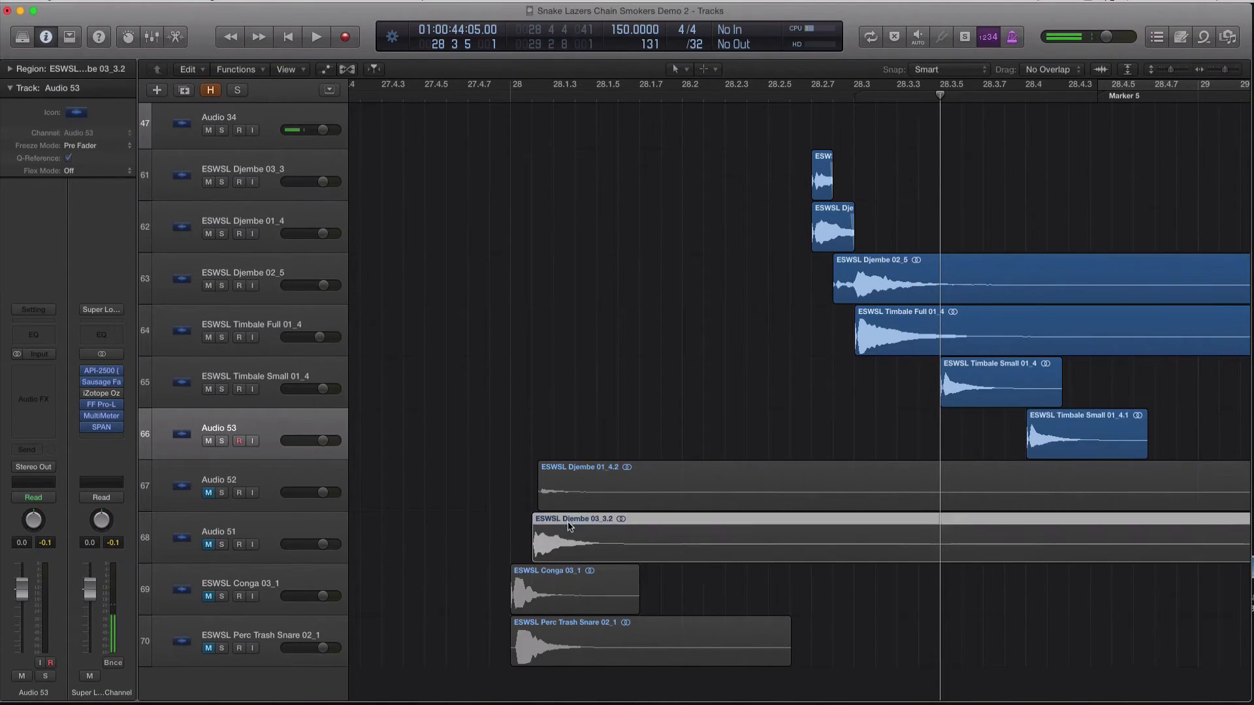
{"action": "left_click", "coordinate": [209, 545]}
{"action": "key", "text": "shift+Return"}
{"action": "key", "text": "ctrl+s"}
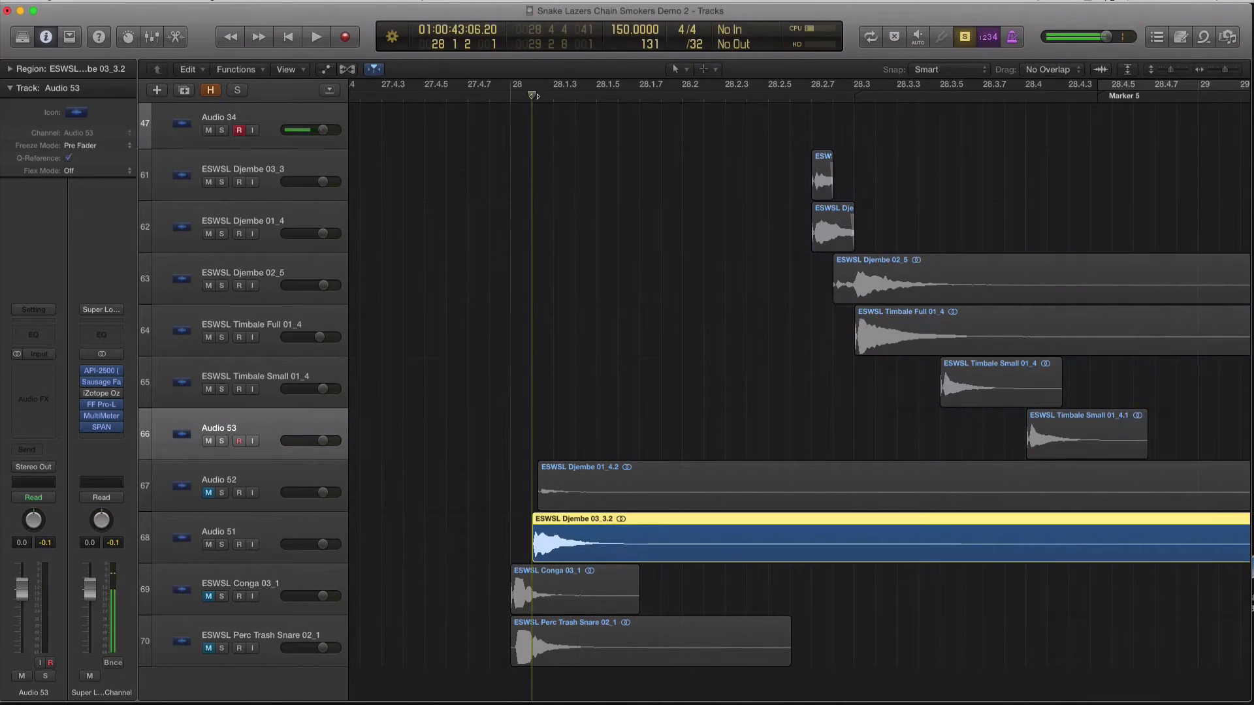
{"action": "key", "text": "space"}
{"action": "key", "text": "space"}
- Move the ESWSL Djembe 03_3.2 region to 28.3.5 and place the Audio 51 track directly above ESWSL Timbale Small 01_4
{"action": "left_click_drag", "start_coordinate": [822, 536], "coordinate": [975, 521]}
{"action": "left_click_drag", "start_coordinate": [277, 531], "coordinate": [288, 421]}
{"action": "key", "text": "shift+f"}
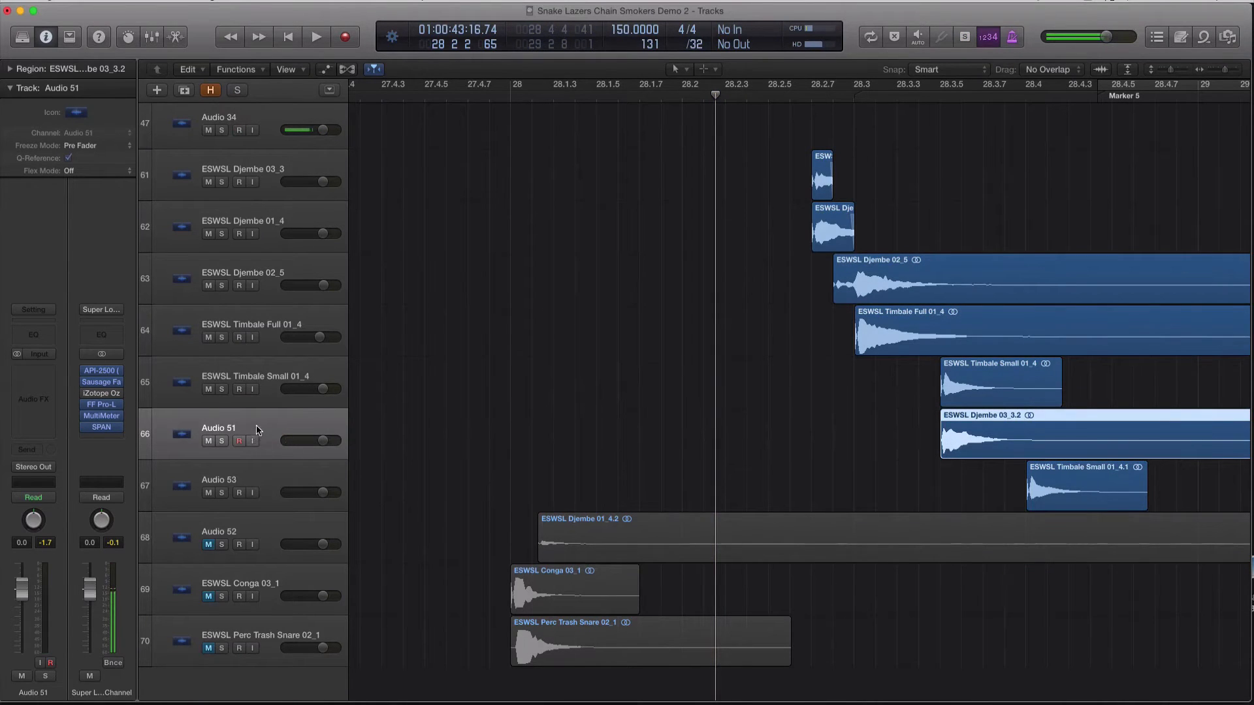
{"action": "left_click_drag", "start_coordinate": [266, 431], "coordinate": [267, 384]}
- Play the ESWSL Djembe 03_3.2 and ESWSL Timbale Small 01_4 regions soloed together
{"action": "left_click", "coordinate": [972, 431], "text": "shift"}
{"action": "key", "text": "ctrl+s"}
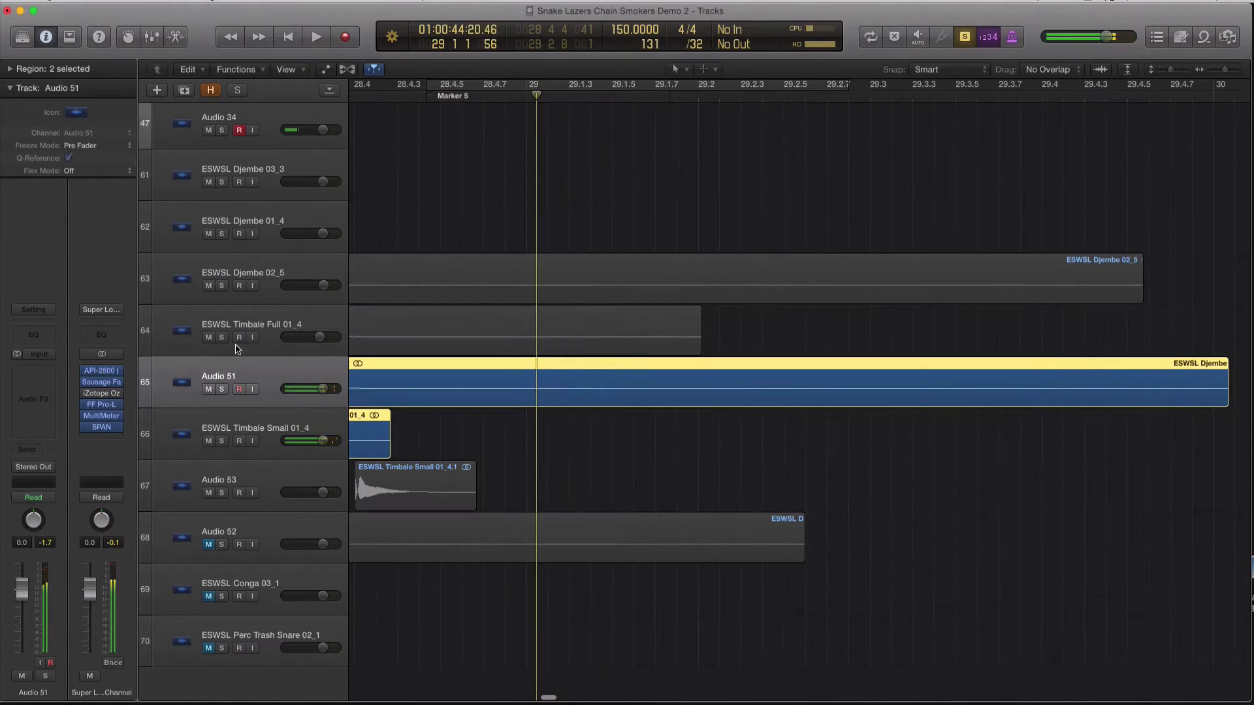
{"action": "left_click", "coordinate": [271, 333]}
- Add a Channel EQ to Audio 51 with a 24 dB/Oct low cut, +4.5 dB at 3050 Hz and +9.0 dB at 7400 Hz
{"action": "left_click", "coordinate": [281, 380]}
{"action": "left_click", "coordinate": [52, 338]}
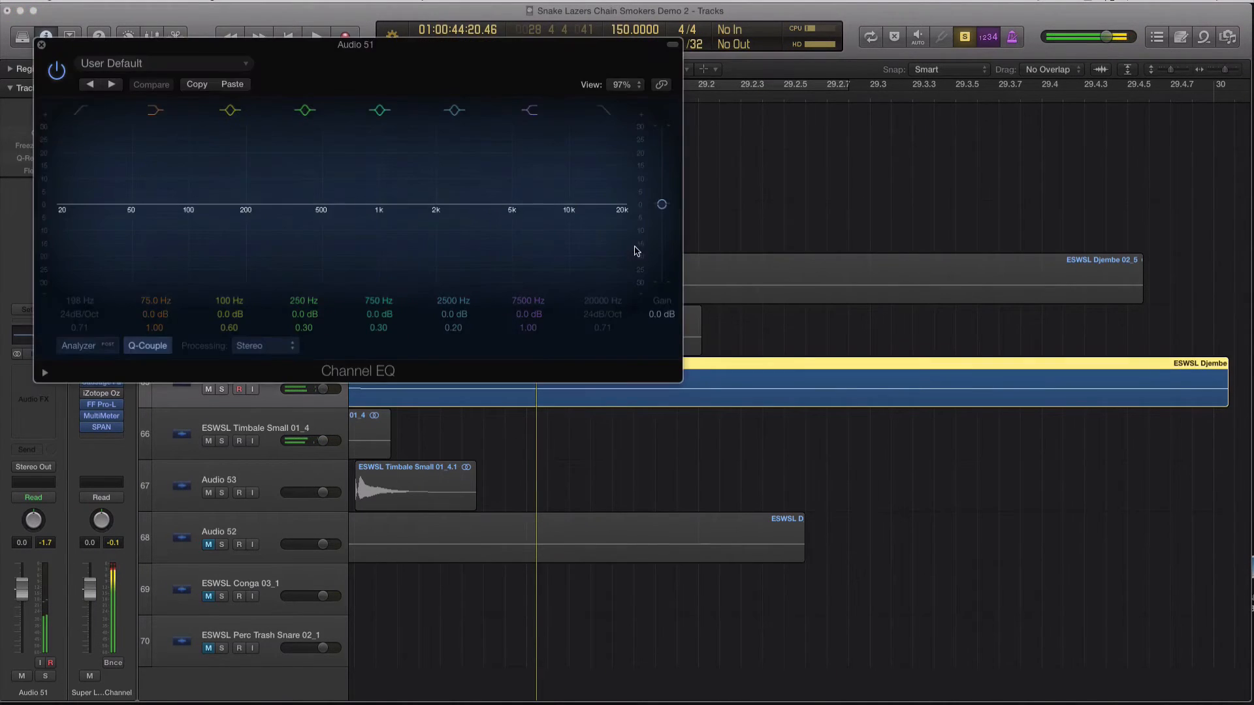
{"action": "left_click", "coordinate": [83, 115]}
{"action": "left_click_drag", "start_coordinate": [222, 225], "coordinate": [237, 224]}
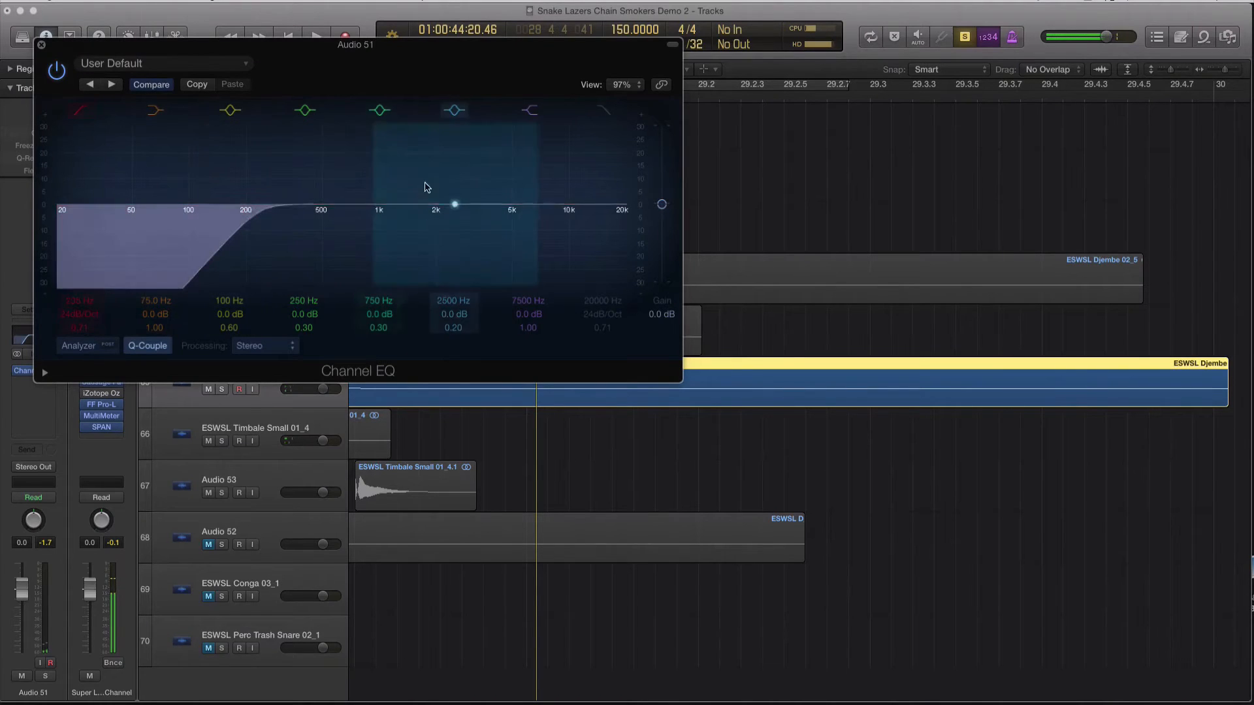
{"action": "left_click_drag", "start_coordinate": [425, 186], "coordinate": [440, 173]}
{"action": "left_click_drag", "start_coordinate": [511, 200], "coordinate": [509, 177]}
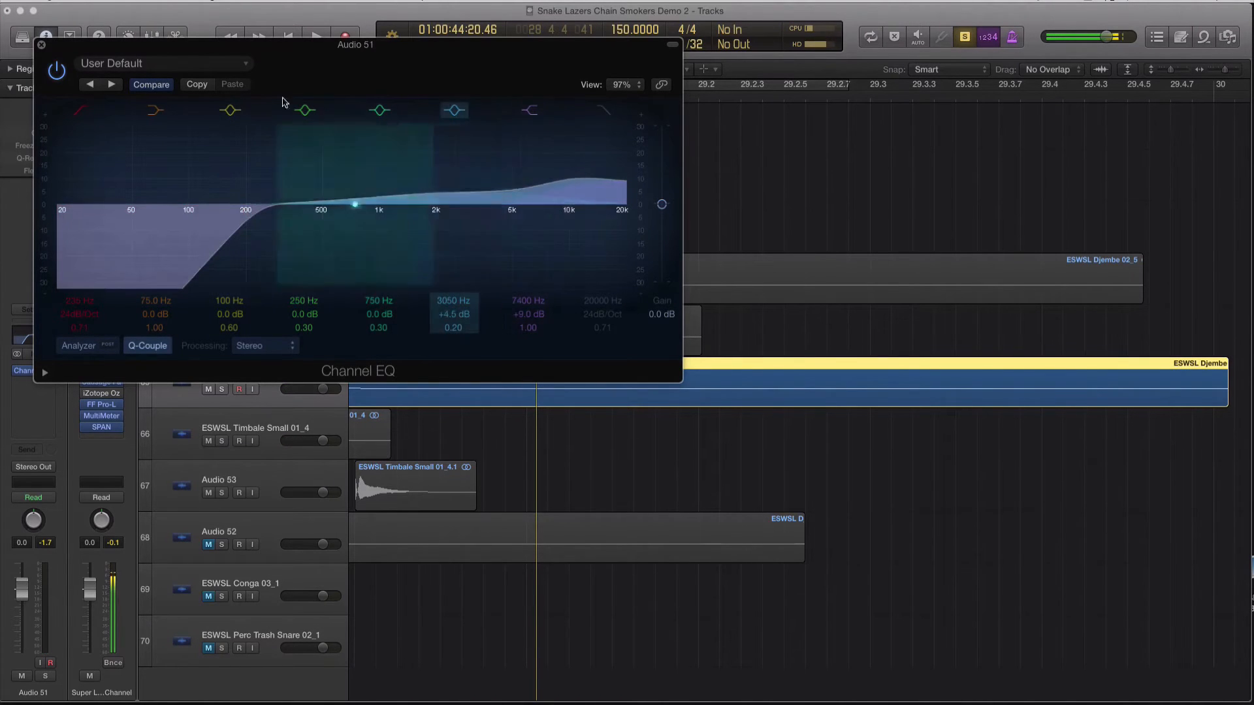
{"action": "left_click", "coordinate": [42, 45]}
- Play the transition without solo from before bar 27 through the full fill into the drop, raising the system volume
{"action": "scroll", "coordinate": [575, 188], "scroll_direction": "left", "scroll_amount": 5}
{"action": "scroll", "coordinate": [535, 159], "scroll_direction": "left", "scroll_amount": 2}
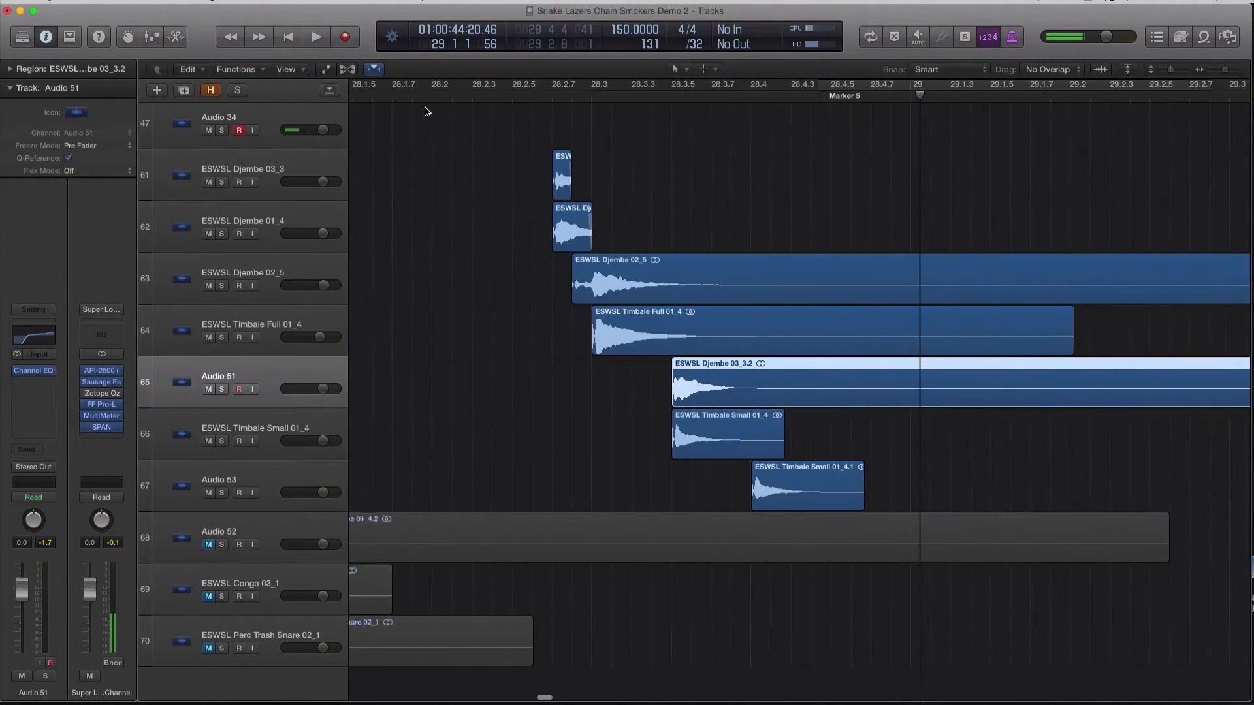
{"action": "key", "text": "super+Left"}
{"action": "key", "text": "super+Left"}
{"action": "key", "text": "super+Left"}
{"action": "left_click", "coordinate": [391, 93]}
{"action": "key", "text": "space"}
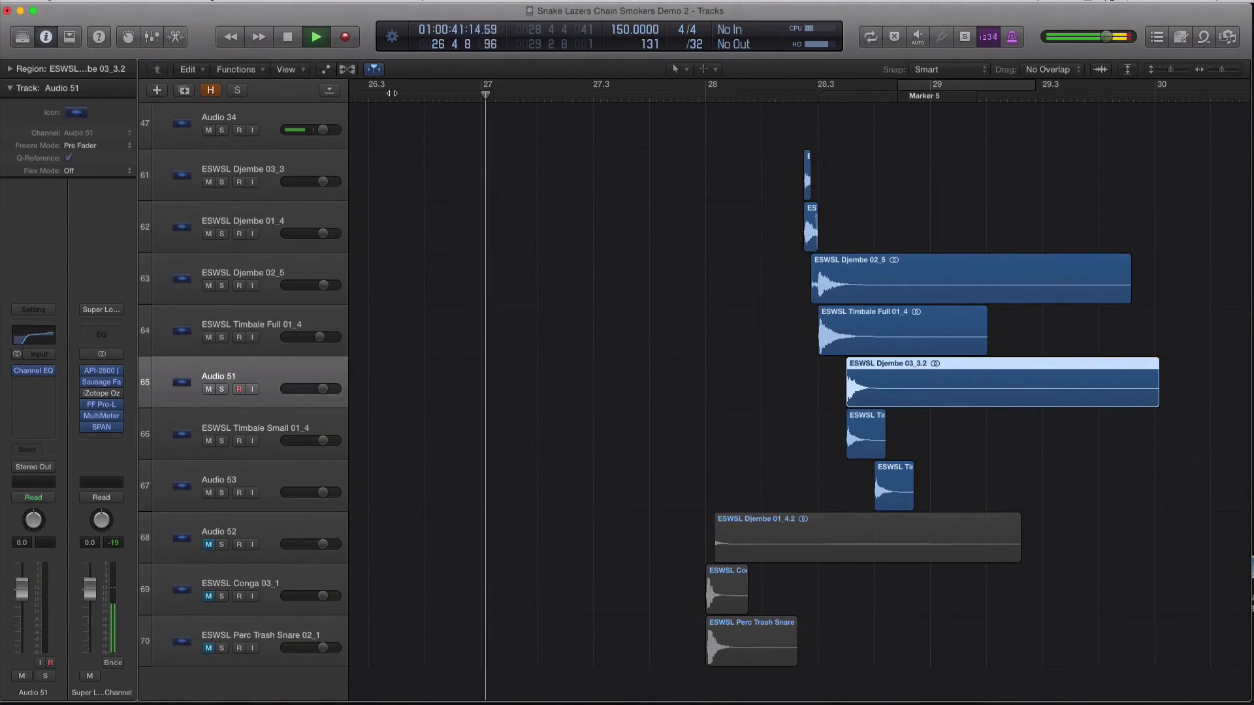
{"action": "key", "text": "XF86AudioRaiseVolume"}
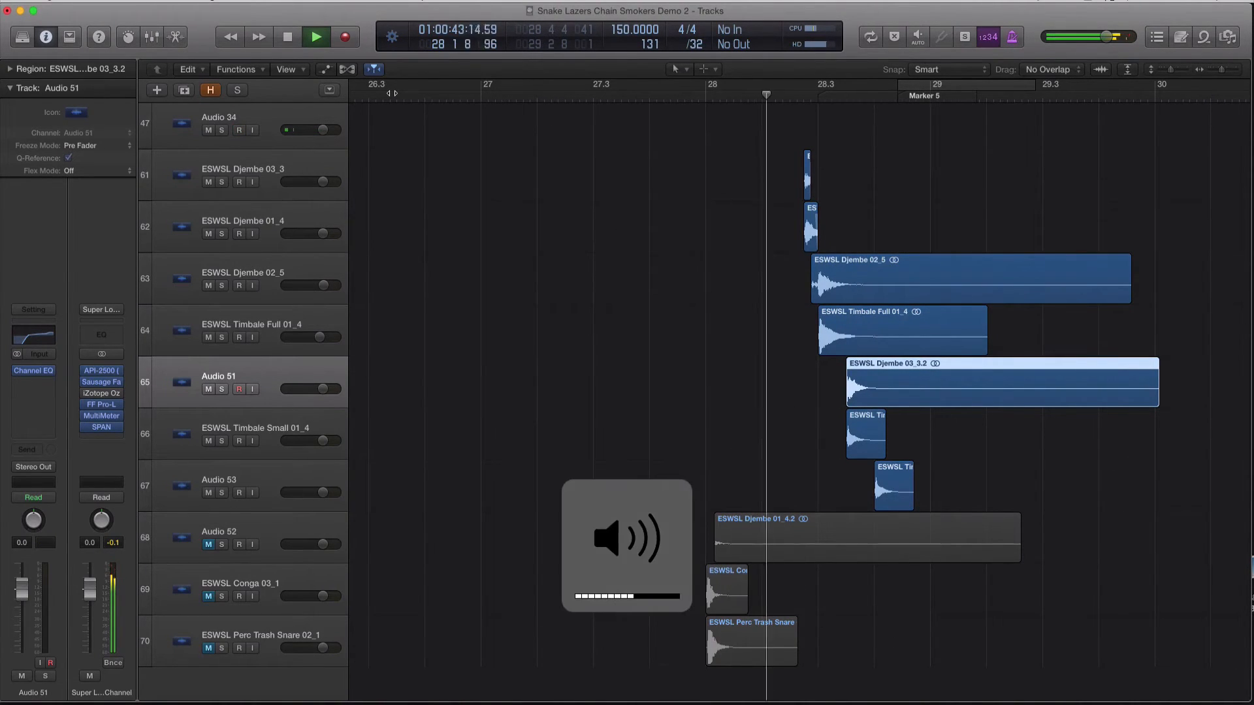
{"action": "key", "text": "super+Right"}
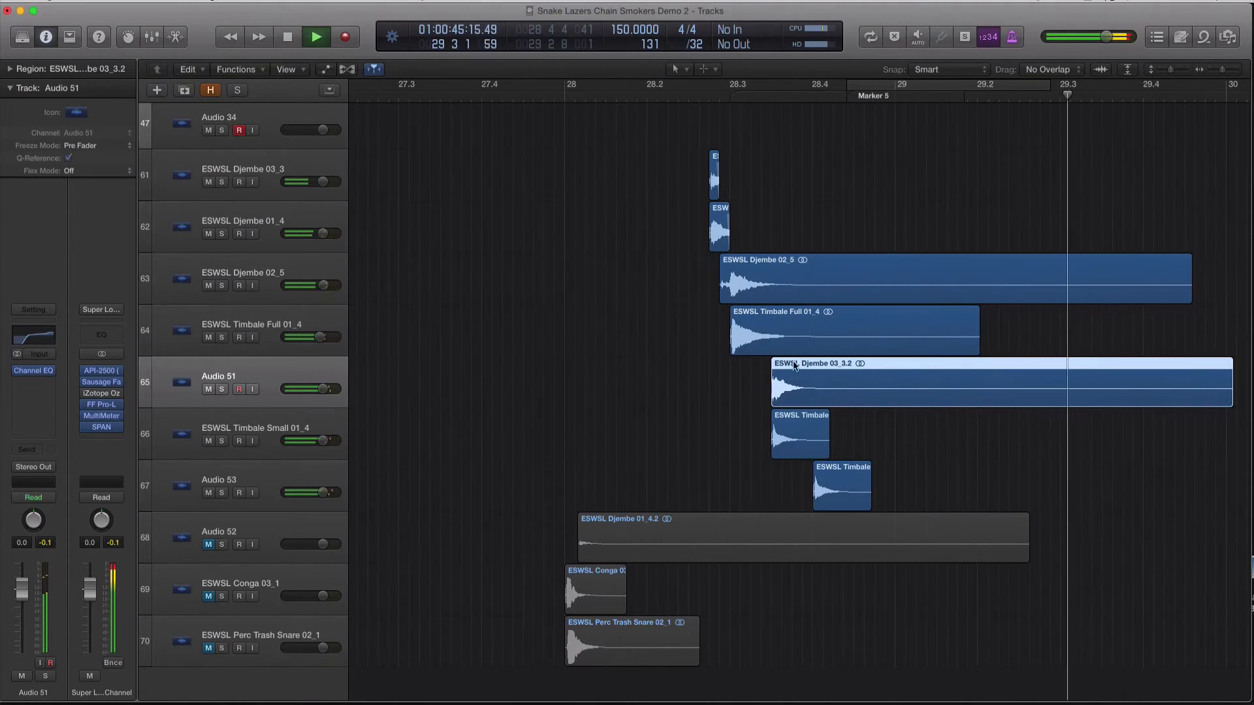
{"action": "key", "text": "space"}
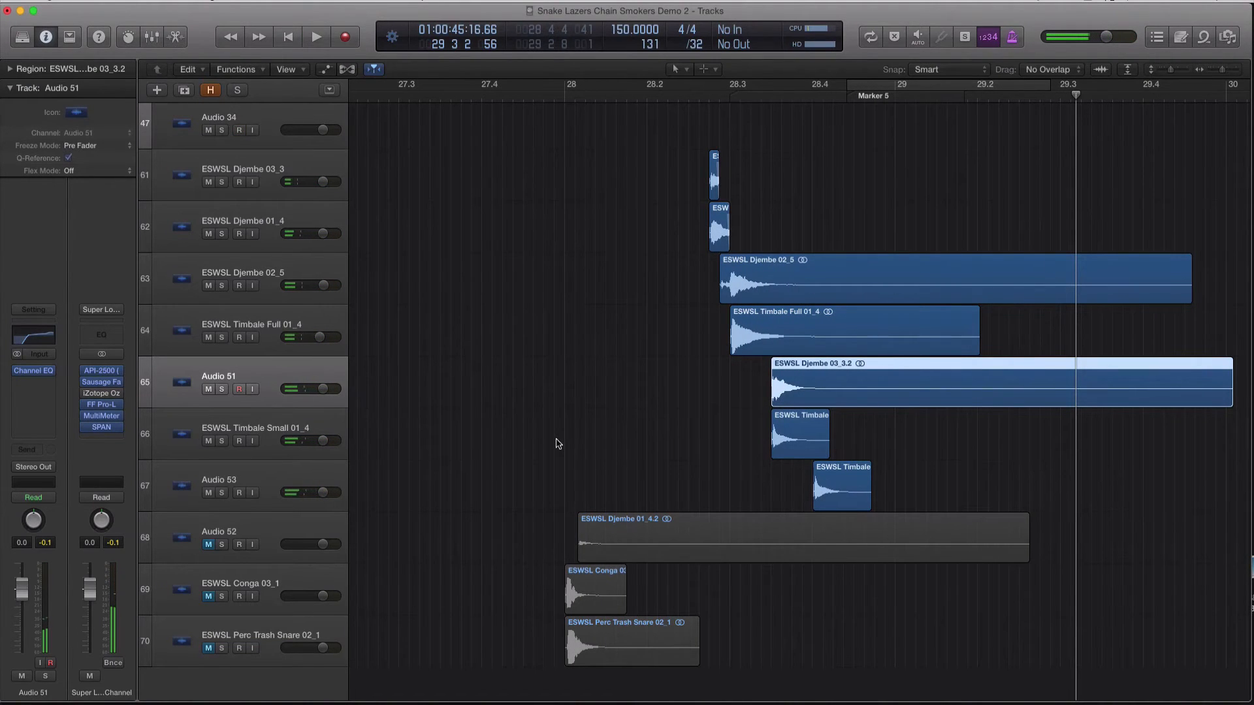
- Set the playhead to 28.4.5 for the next hit of the fill
{"action": "key", "text": "super+Right"}
{"action": "key", "text": "super+Right"}
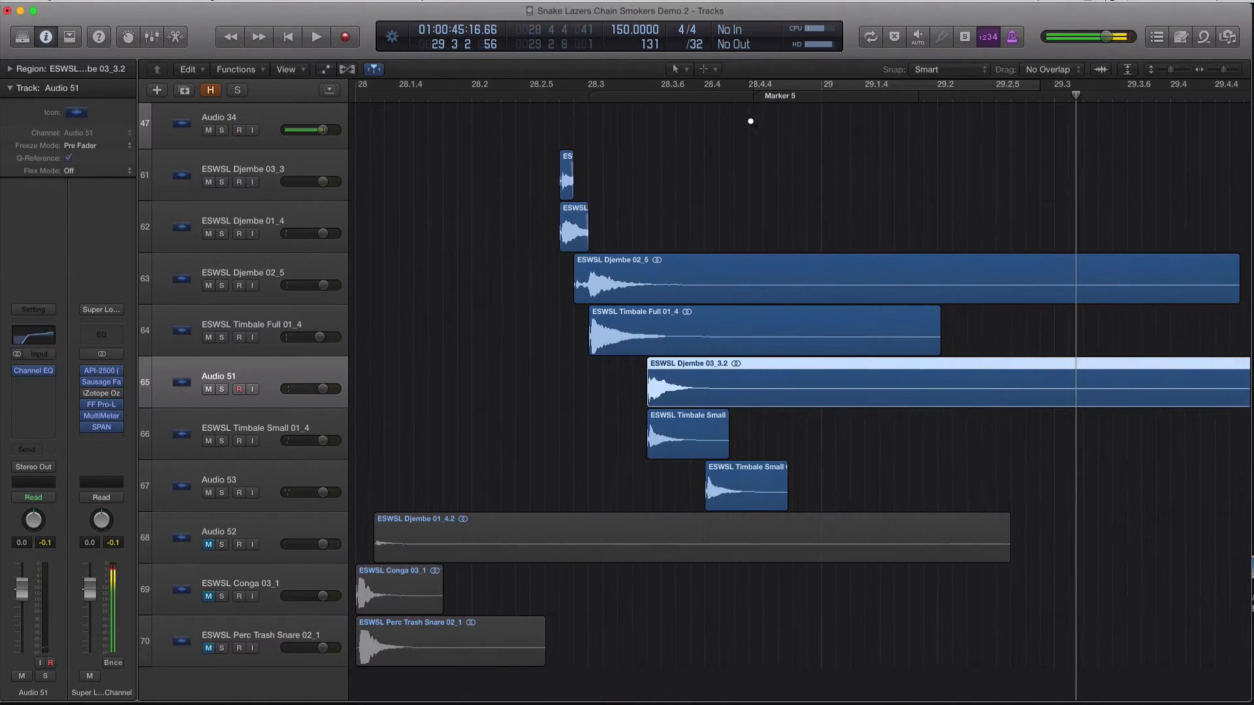
{"action": "scroll", "coordinate": [657, 122], "scroll_direction": "left", "scroll_amount": 2}
{"action": "left_click", "coordinate": [573, 96]}
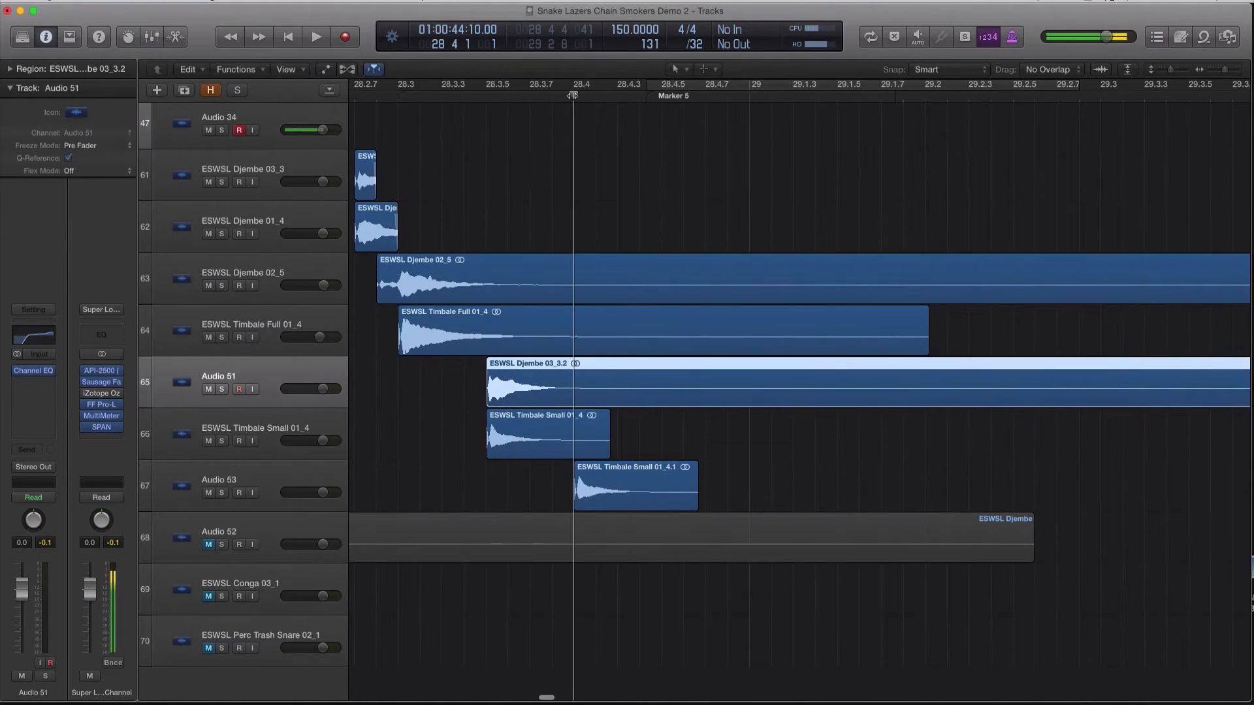
{"action": "key", "text": "super+Right"}
{"action": "key", "text": "super+Right"}
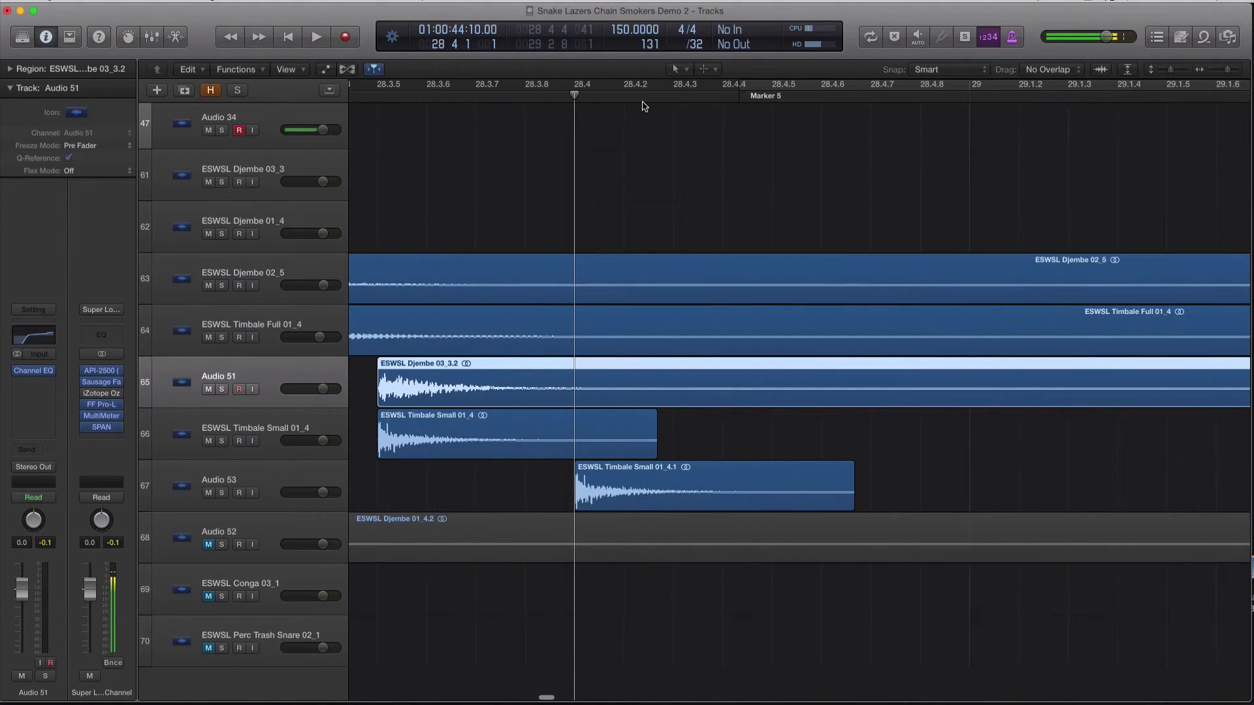
{"action": "left_click", "coordinate": [771, 95]}
{"action": "key", "text": "super+Left"}
{"action": "key", "text": "super+Left"}
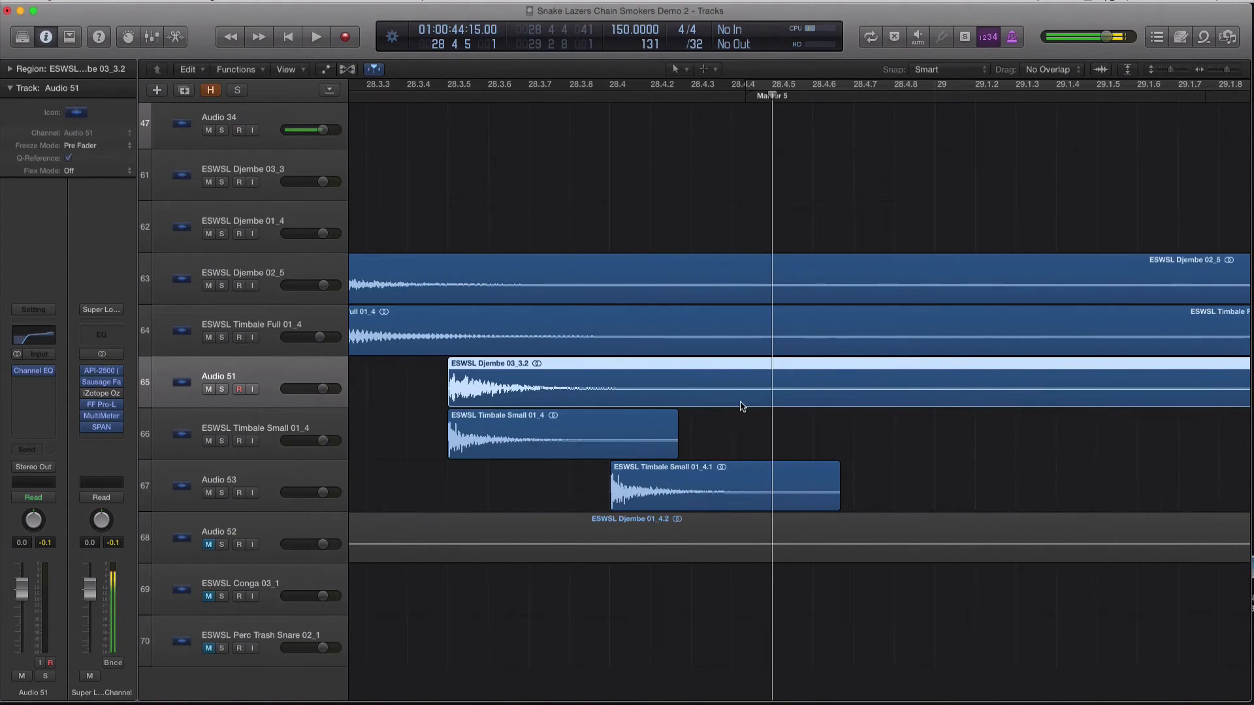
- Copy the ESWSL Timbale Full 01_4 region to 28.4.5 on a duplicate of its track placed directly below Audio 53
{"action": "left_click", "coordinate": [276, 274]}
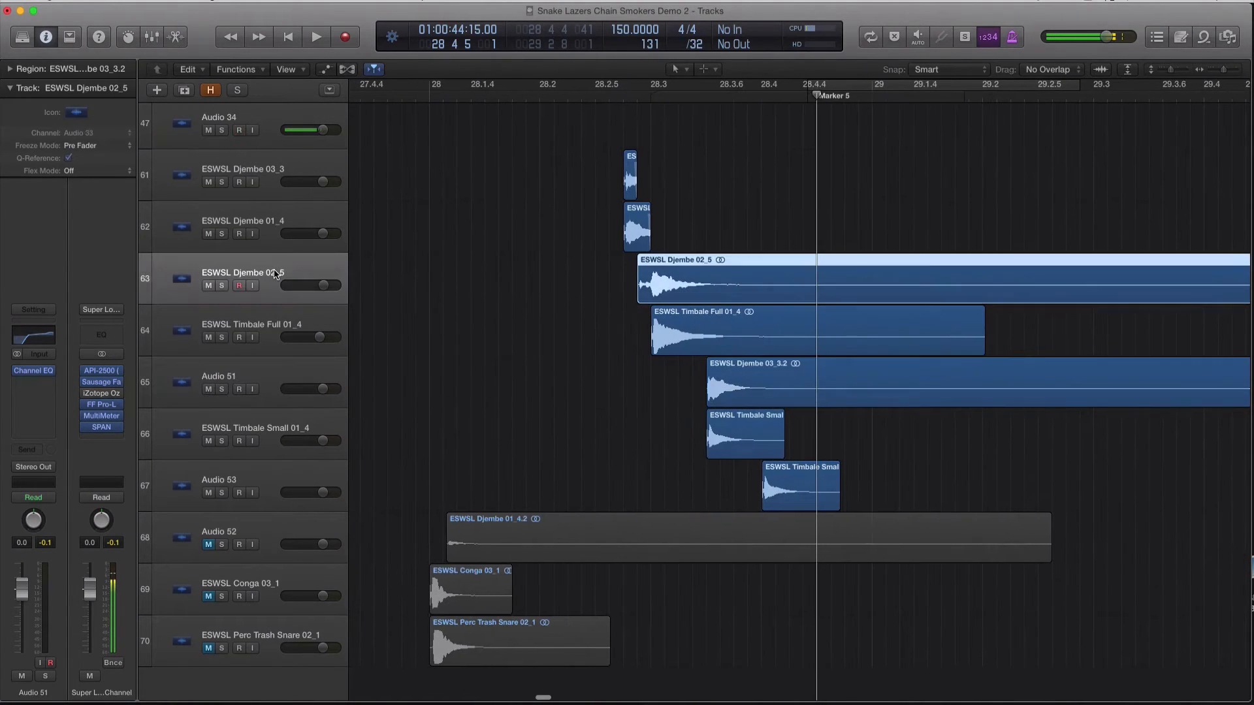
{"action": "left_click", "coordinate": [275, 330]}
{"action": "key", "text": "alt+super+a"}
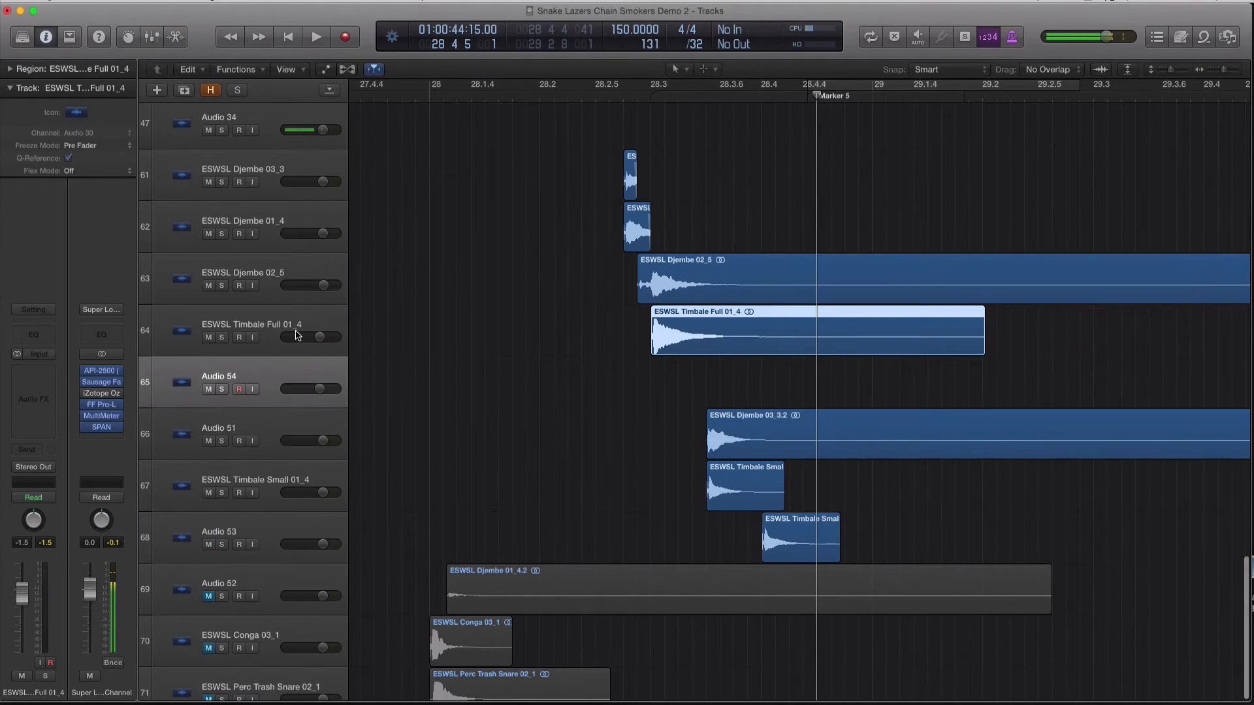
{"action": "left_click_drag", "start_coordinate": [702, 345], "coordinate": [706, 367]}
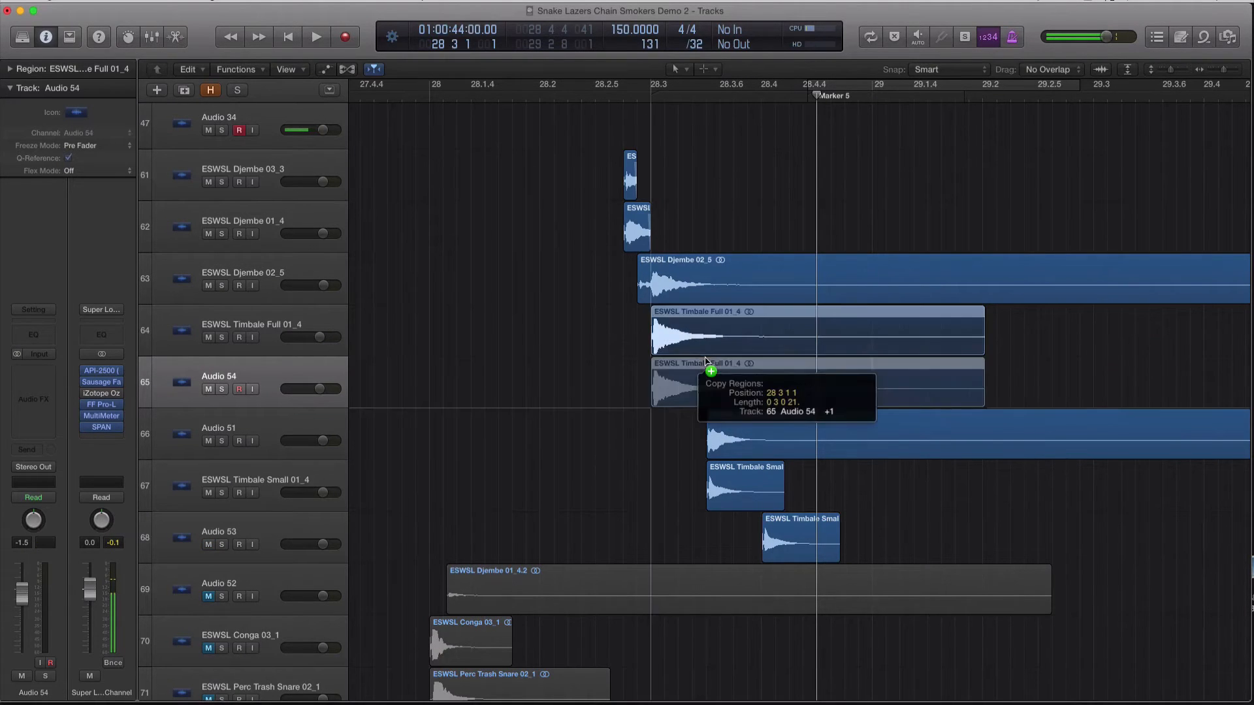
{"action": "left_click_drag", "start_coordinate": [315, 394], "coordinate": [309, 523]}
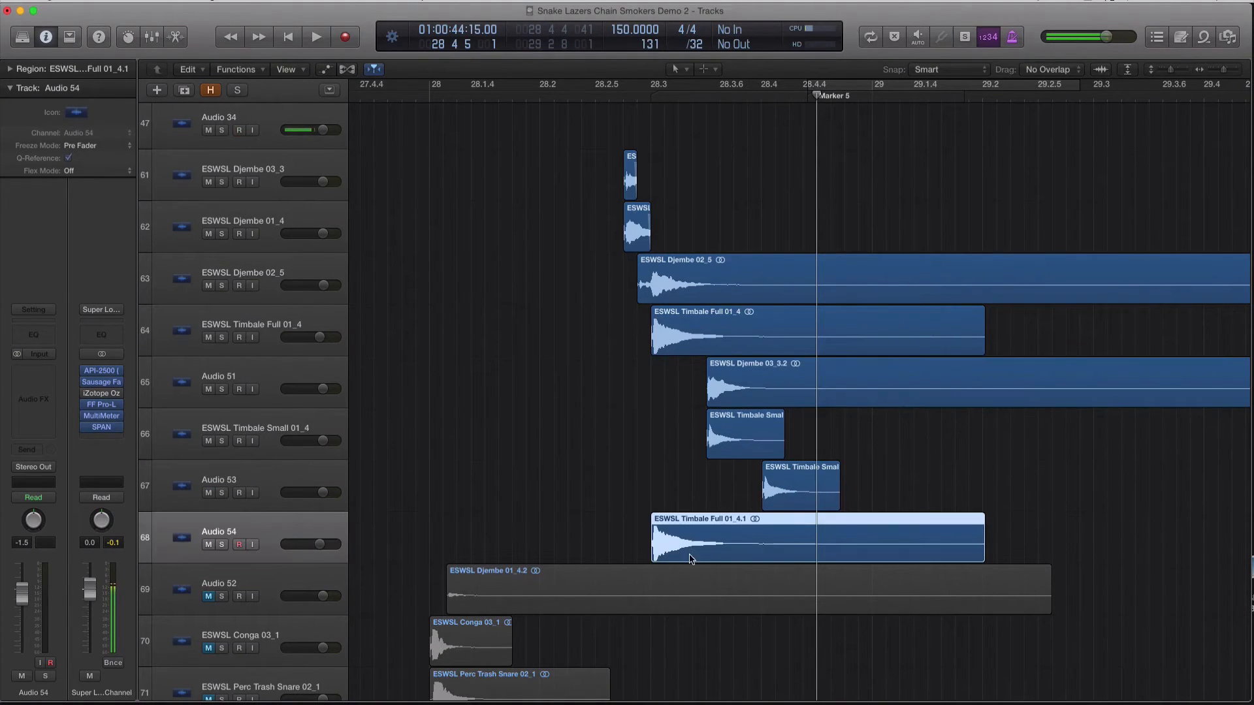
{"action": "left_click_drag", "start_coordinate": [701, 547], "coordinate": [867, 546]}
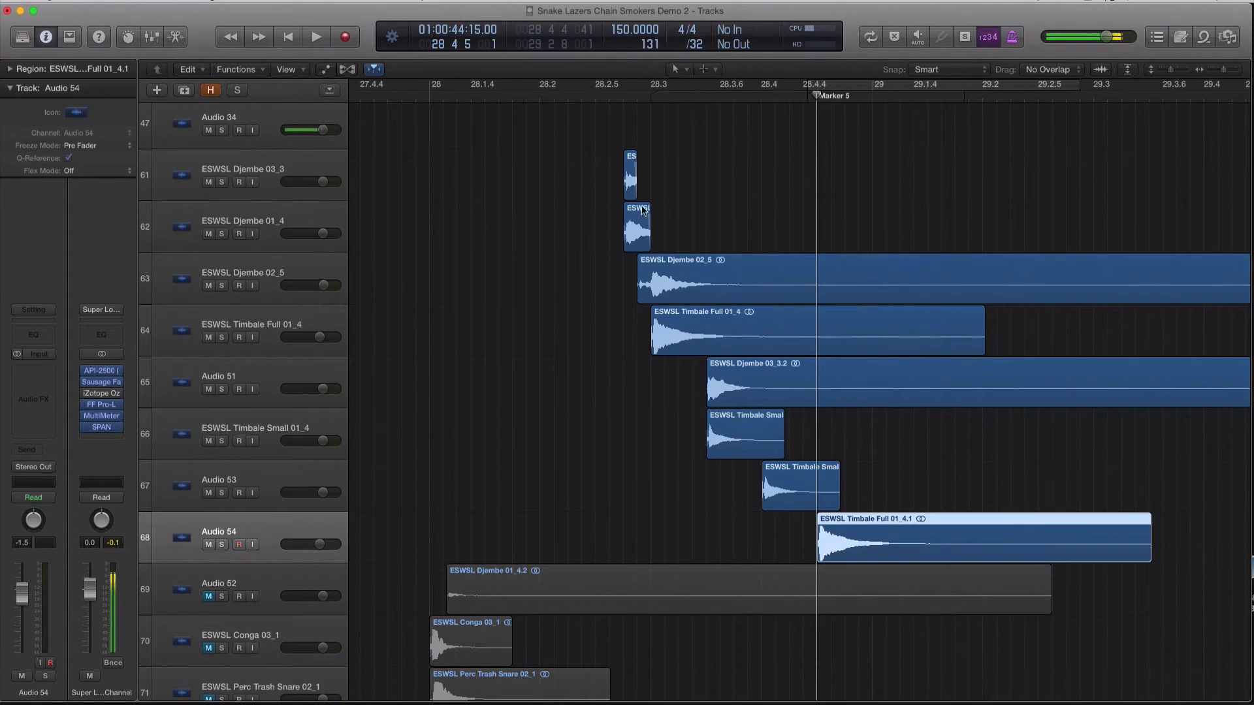
- Play the fill from before its first djembe hit through the added timbale into the drop
{"action": "left_click", "coordinate": [576, 99]}
{"action": "key", "text": "space"}
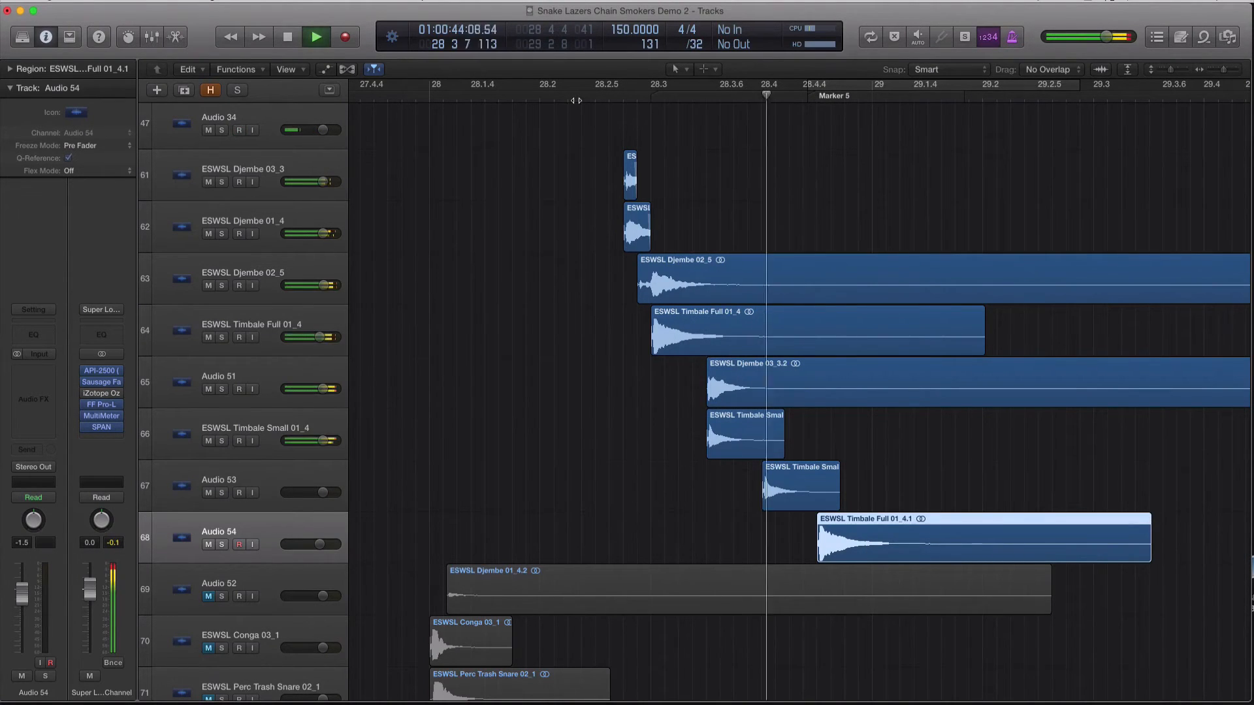
{"action": "scroll", "coordinate": [815, 241], "scroll_direction": "up", "scroll_amount": 2}
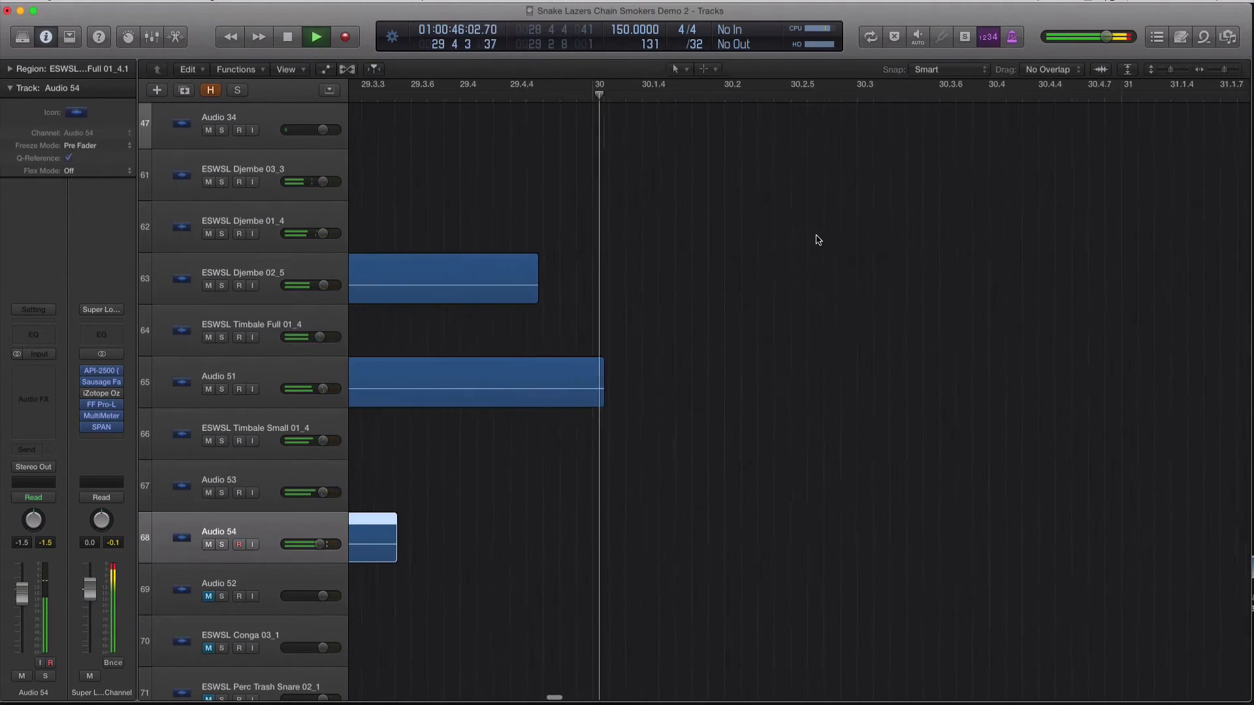
{"action": "scroll", "coordinate": [817, 240], "scroll_direction": "left", "scroll_amount": 9}
{"action": "scroll", "coordinate": [817, 239], "scroll_direction": "left", "scroll_amount": 2}
{"action": "key", "text": "space"}
- Try the ESWSL Timbale Full 01_4.1 region at 28.4.4, play the fill and undo the move
{"action": "left_click", "coordinate": [640, 98]}
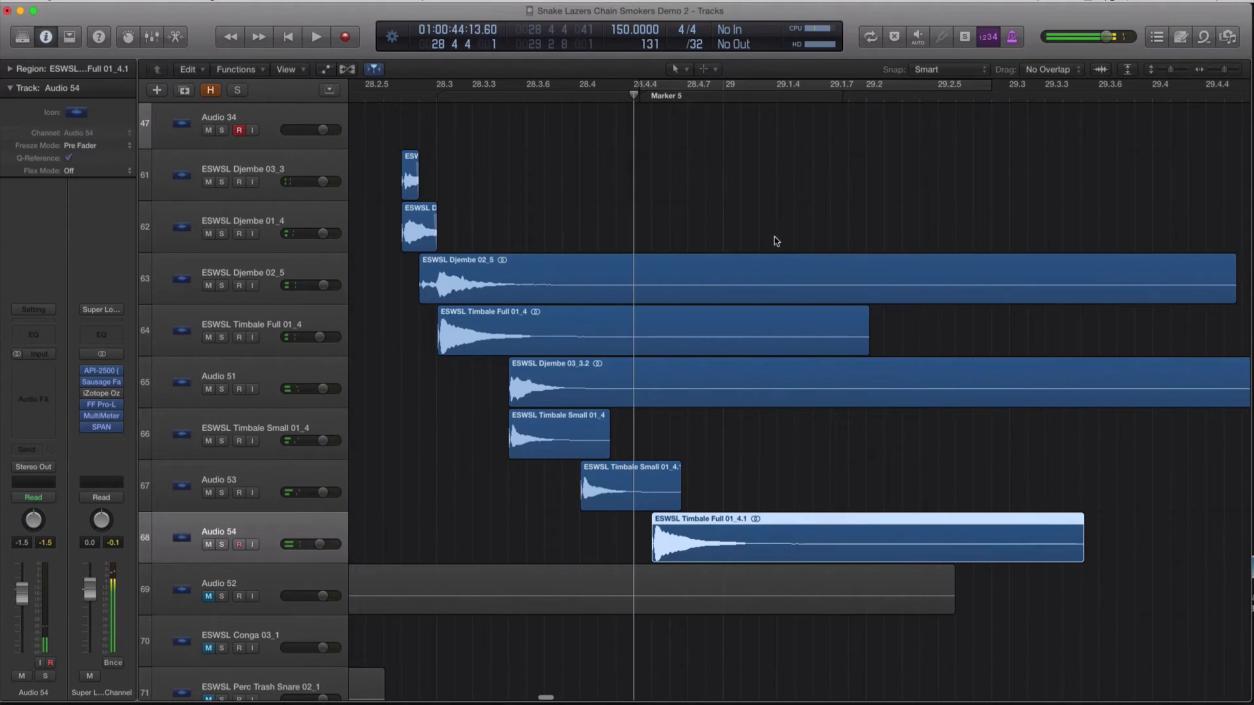
{"action": "scroll", "coordinate": [775, 237], "scroll_direction": "up", "scroll_amount": 2}
{"action": "scroll", "coordinate": [776, 237], "scroll_direction": "up", "scroll_amount": 1}
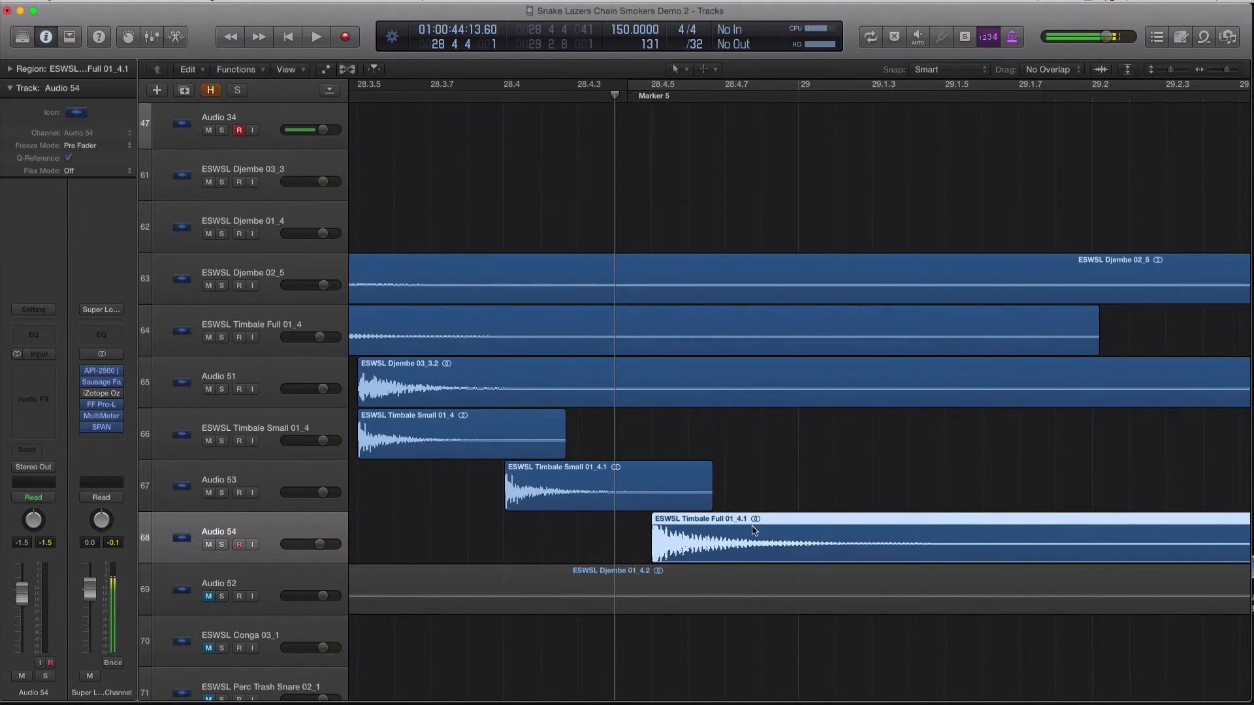
{"action": "left_click_drag", "start_coordinate": [755, 531], "coordinate": [718, 532]}
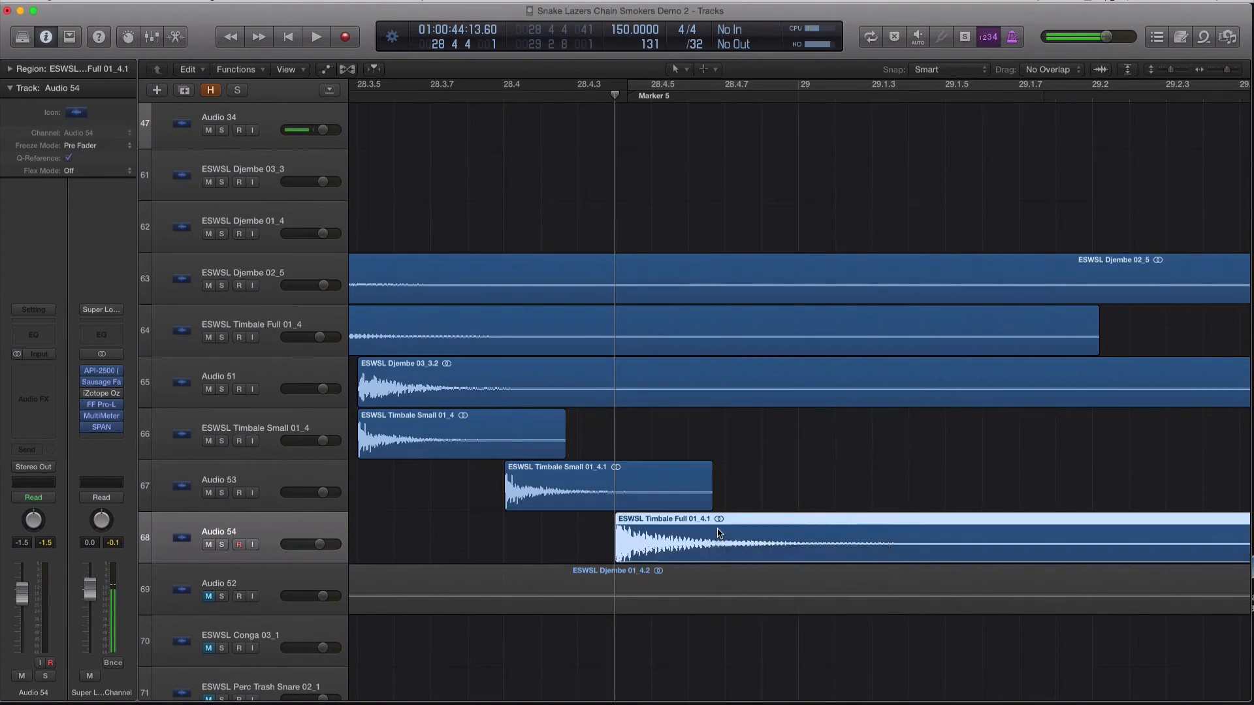
{"action": "key", "text": "space"}
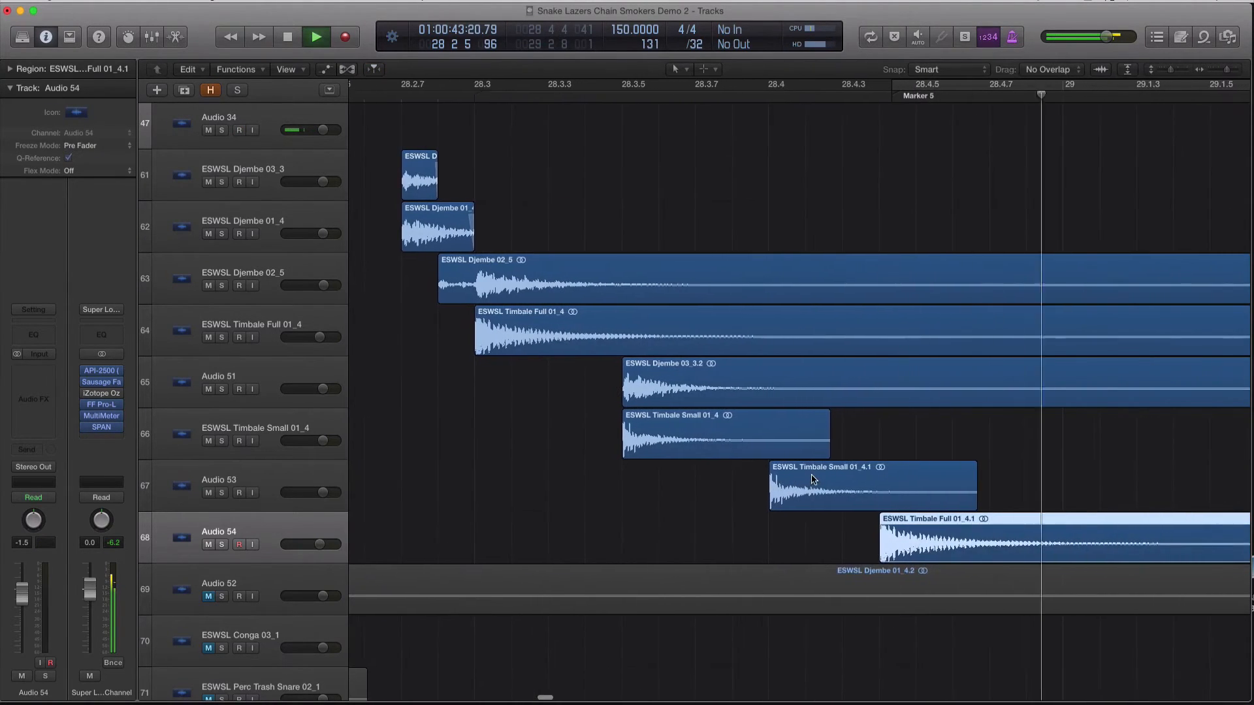
{"action": "key", "text": "space"}
{"action": "key", "text": "super+z"}
- Try the ESWSL Timbale Full 01_4.1 region at 28.4.6, play the fill and return the region to 28.4.5
{"action": "left_click_drag", "start_coordinate": [949, 546], "coordinate": [983, 546]}
{"action": "key", "text": "space"}
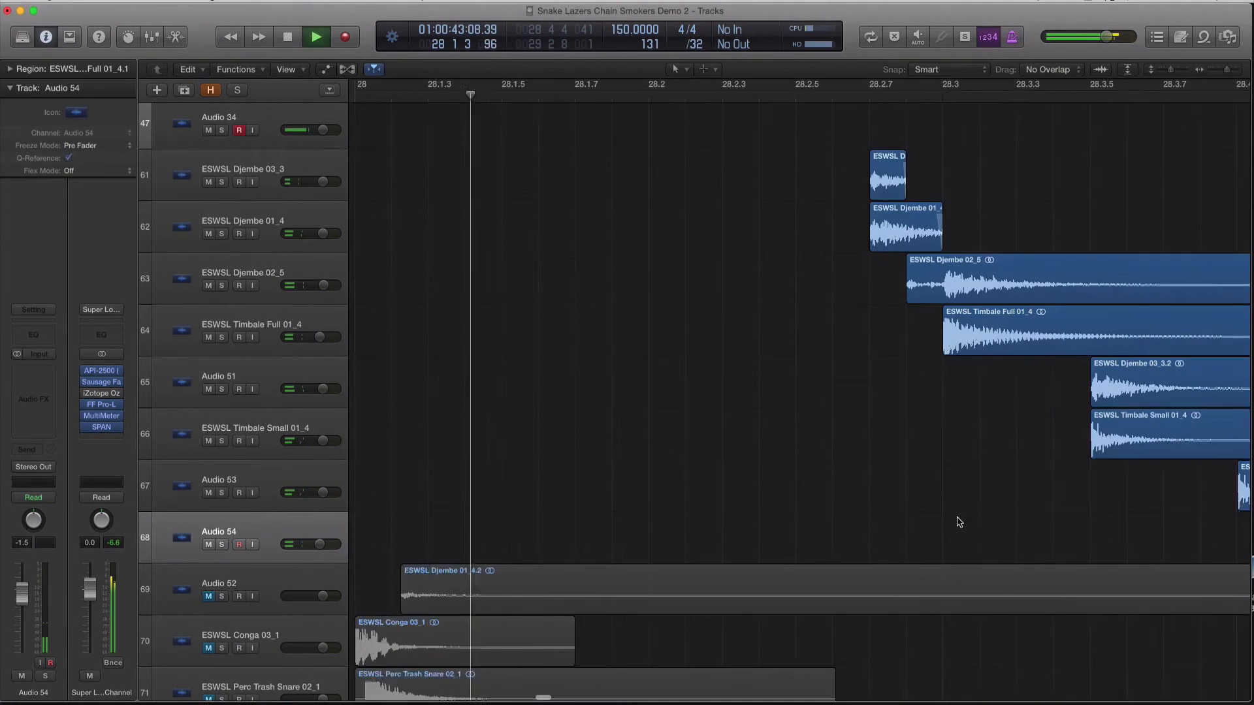
{"action": "key", "text": "space"}
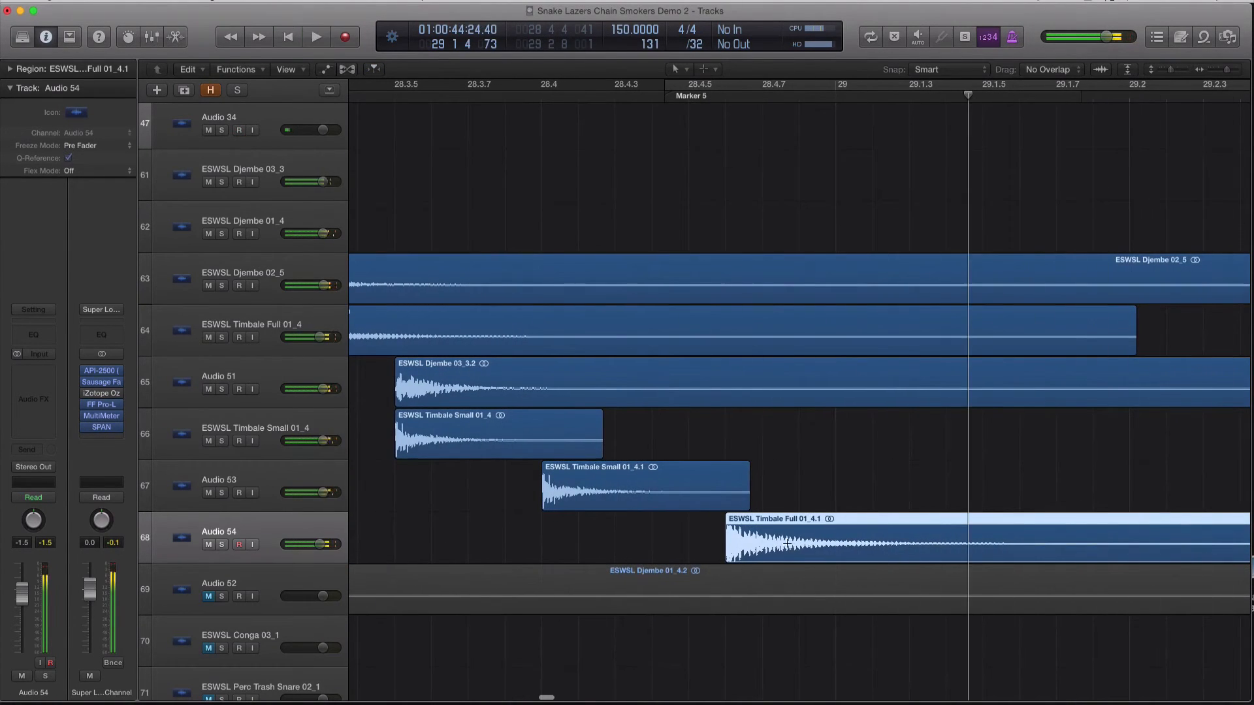
{"action": "left_click_drag", "start_coordinate": [790, 546], "coordinate": [764, 544]}
- Copy the ESWSL Timbale Small 01_4.1 region to 28.4.5 on a duplicate of Audio 53, placed below Audio 54 with its volume at -4.7 dB
{"action": "left_click", "coordinate": [689, 95]}
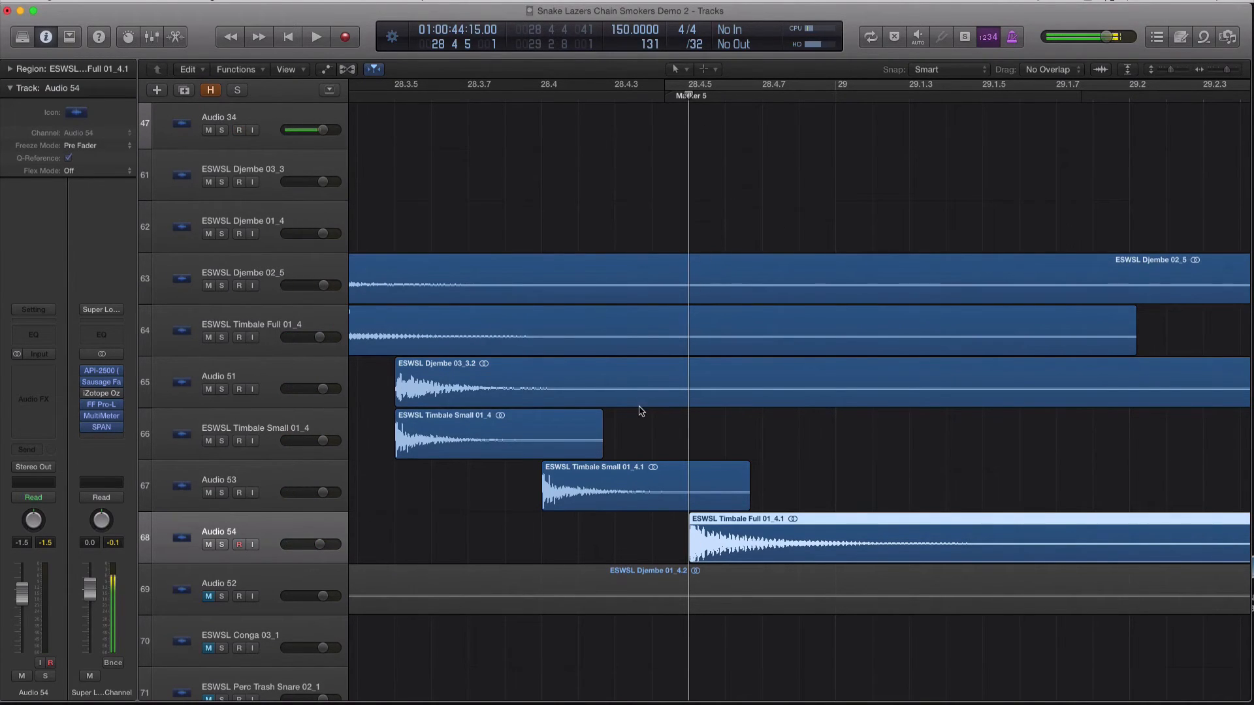
{"action": "key", "text": "super+Left"}
{"action": "left_click", "coordinate": [281, 473]}
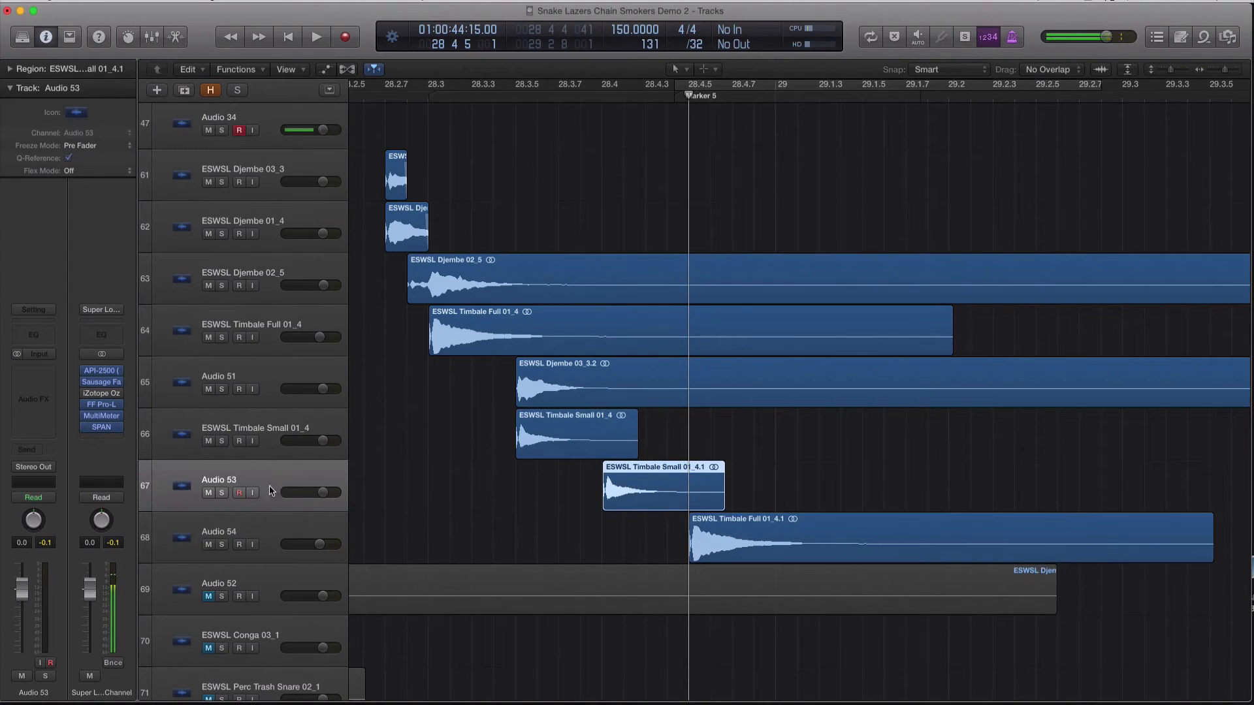
{"action": "key", "text": "super+d"}
{"action": "left_click_drag", "start_coordinate": [624, 480], "coordinate": [710, 533]}
{"action": "left_click", "coordinate": [258, 526]}
{"action": "key", "text": "super+z"}
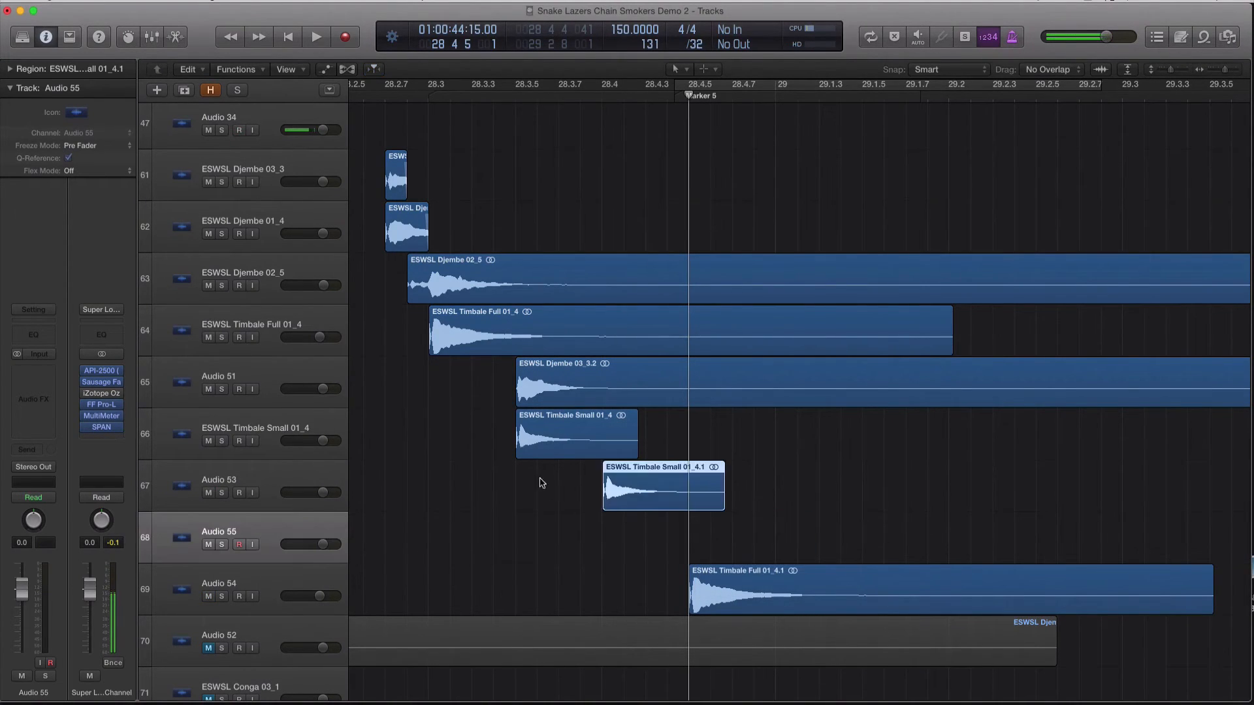
{"action": "left_click_drag", "start_coordinate": [640, 501], "coordinate": [728, 543]}
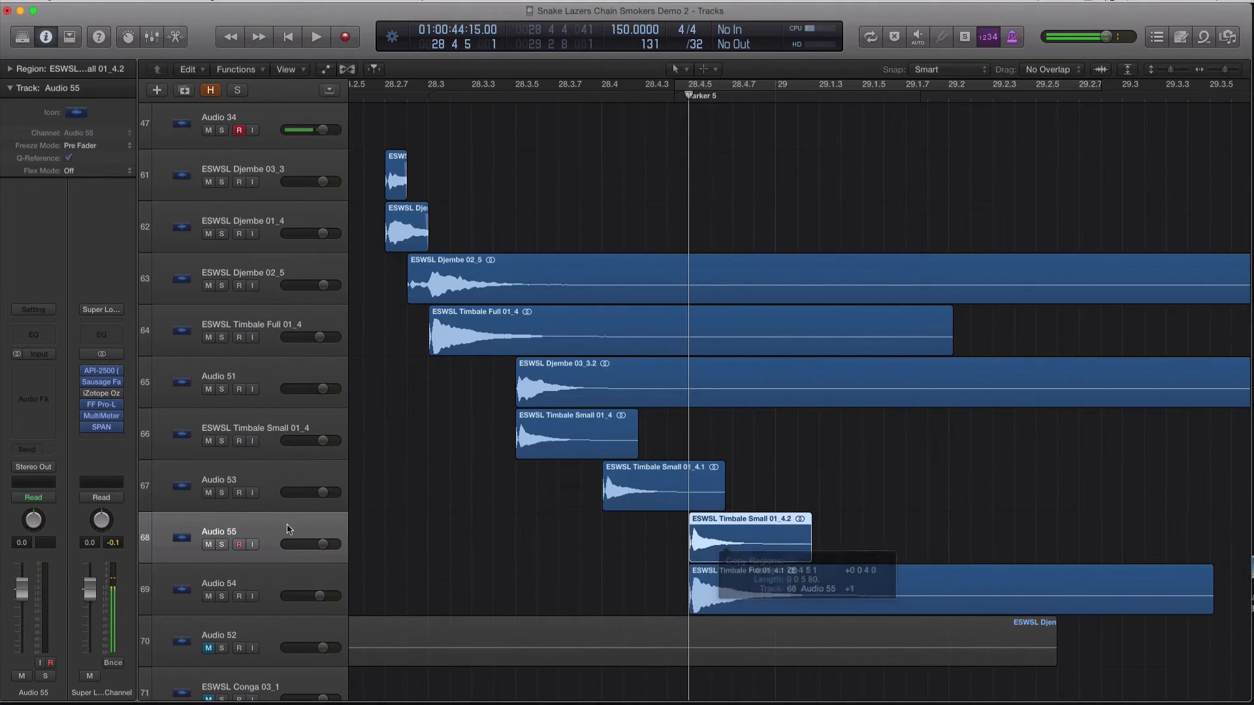
{"action": "left_click_drag", "start_coordinate": [288, 529], "coordinate": [311, 600]}
- Solo the ESWSL Timbale Full 01_4.1 region and insert Melodyne on the Audio 54 track
{"action": "key", "text": "ctrl+s"}
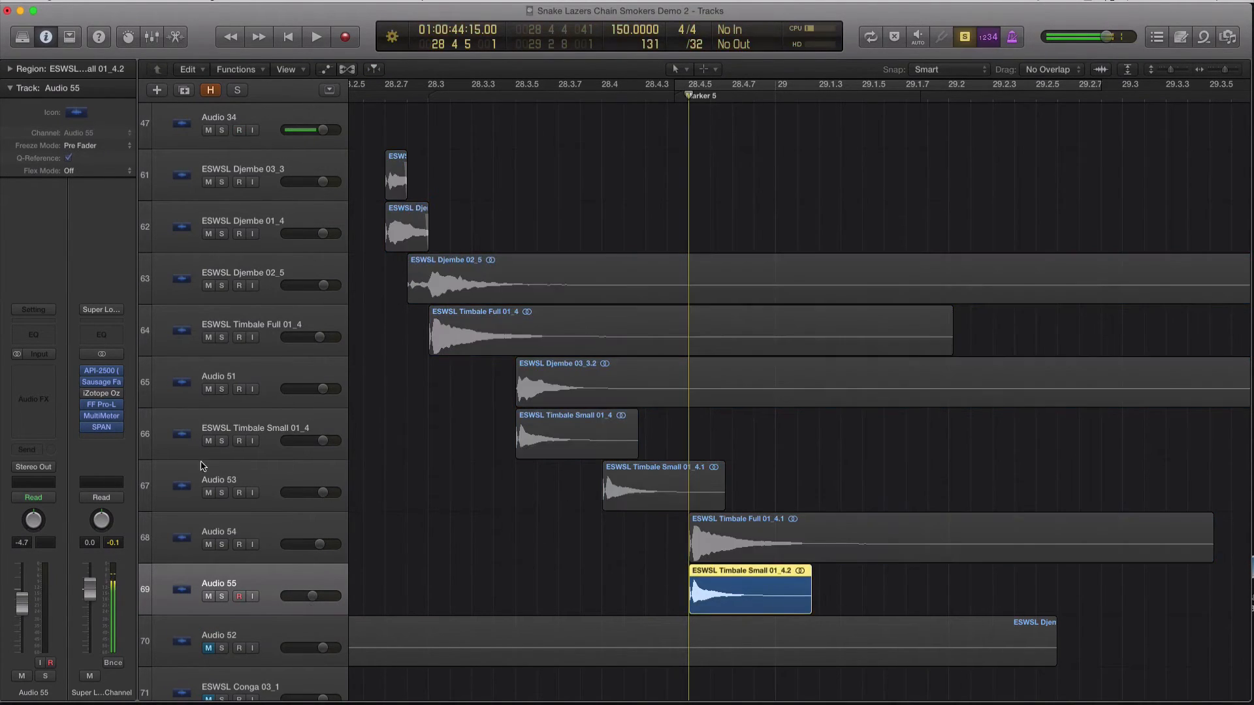
{"action": "left_click", "coordinate": [756, 551]}
{"action": "left_click", "coordinate": [254, 537]}
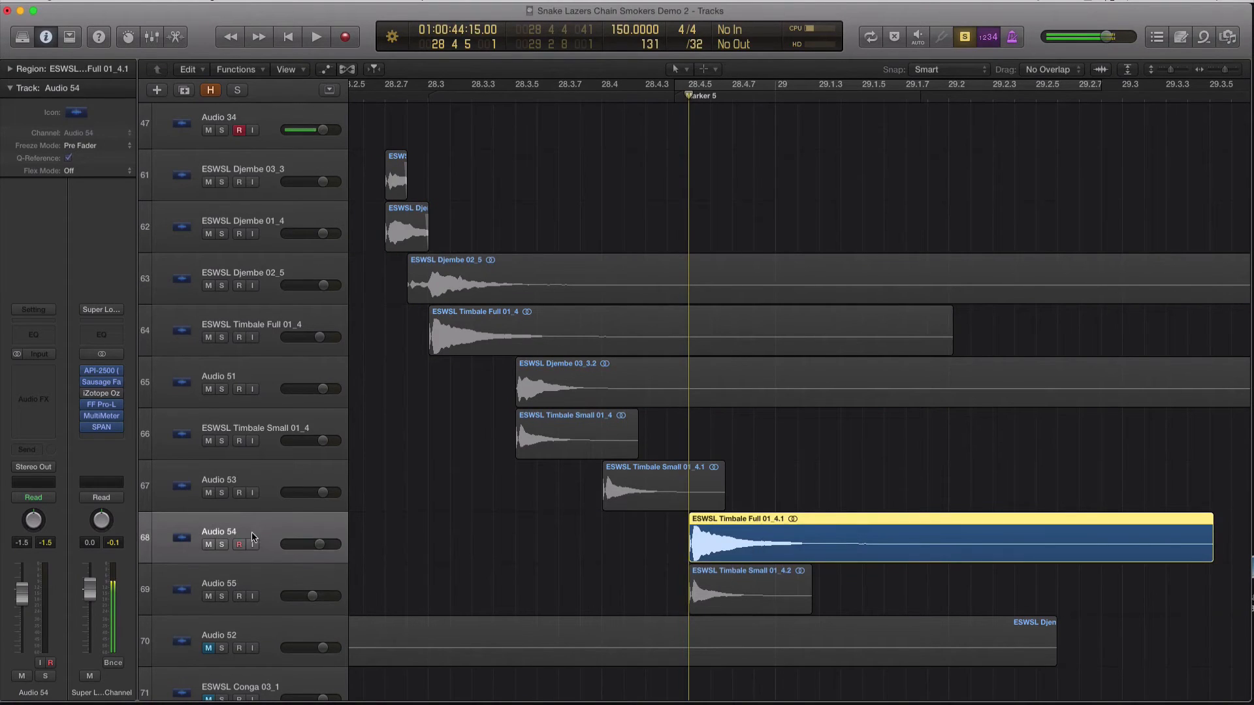
{"action": "left_click", "coordinate": [34, 372]}
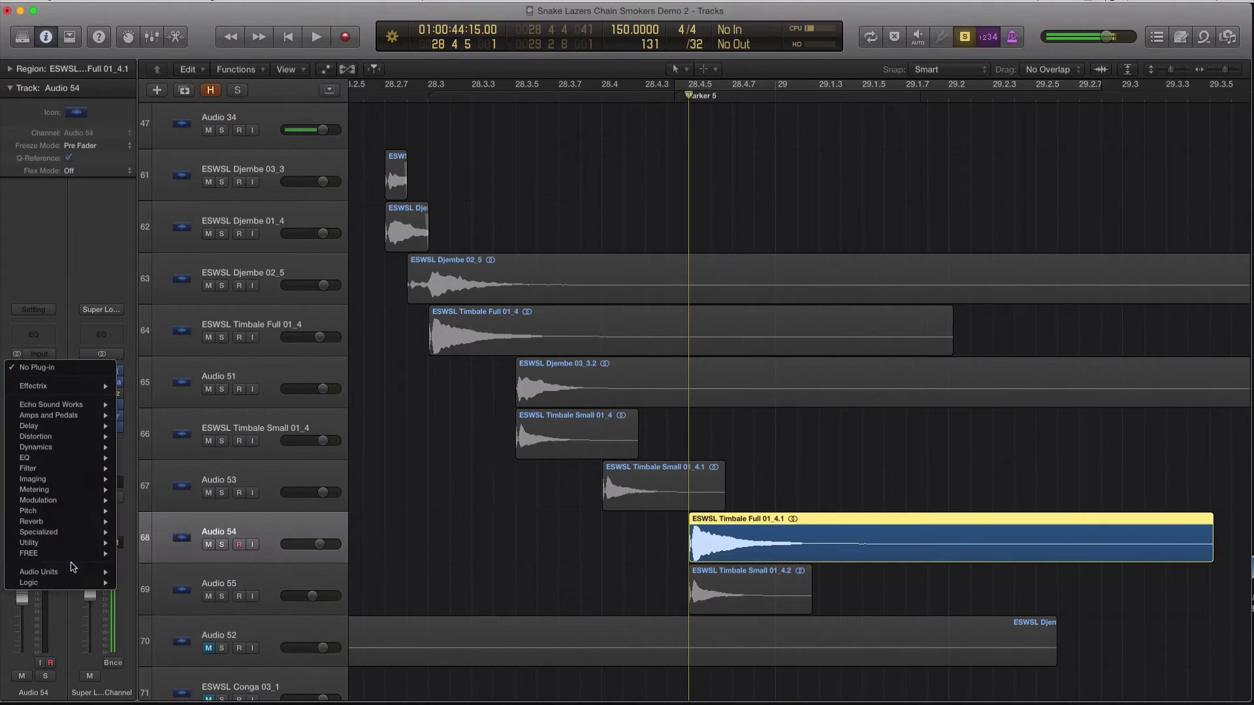
{"action": "mouse_move", "coordinate": [78, 572]}
{"action": "mouse_move", "coordinate": [173, 351]}
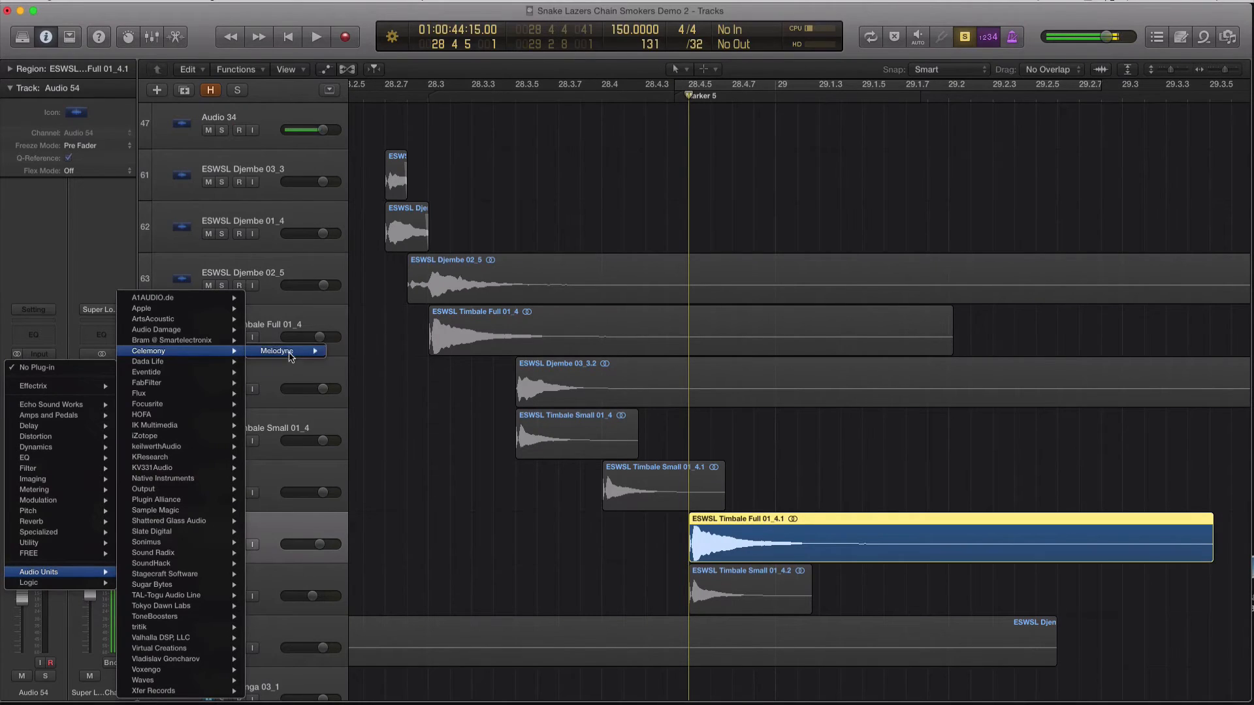
{"action": "left_click", "coordinate": [340, 352]}
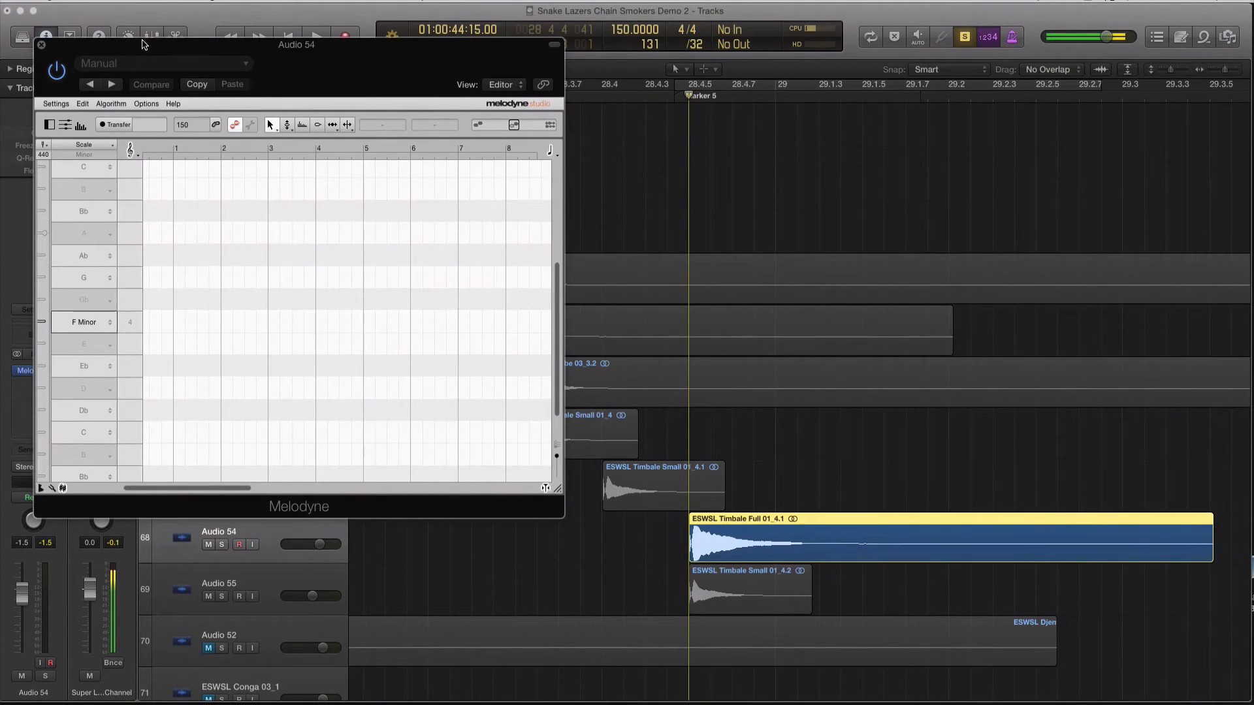
- Transfer the soloed ESWSL Timbale Full 01_4.1 audio into Melodyne by playing it from 28.4
{"action": "left_click_drag", "start_coordinate": [142, 44], "coordinate": [370, 57]}
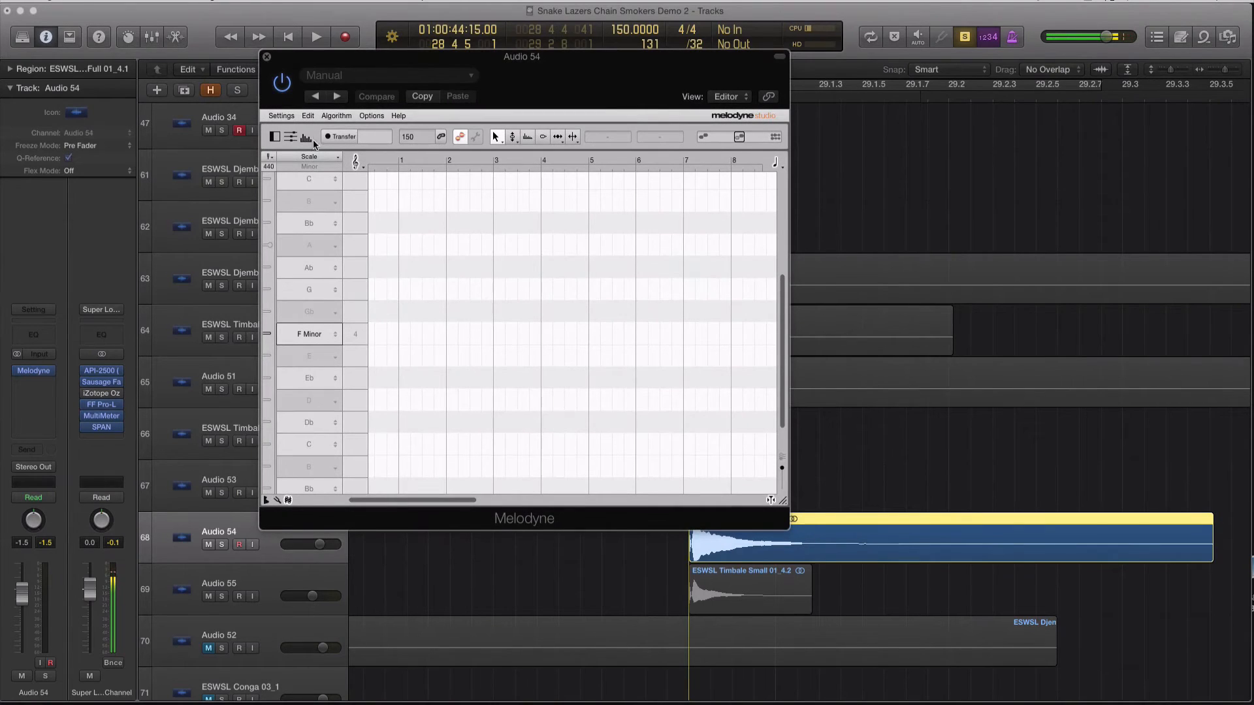
{"action": "left_click_drag", "start_coordinate": [311, 71], "coordinate": [662, 31]}
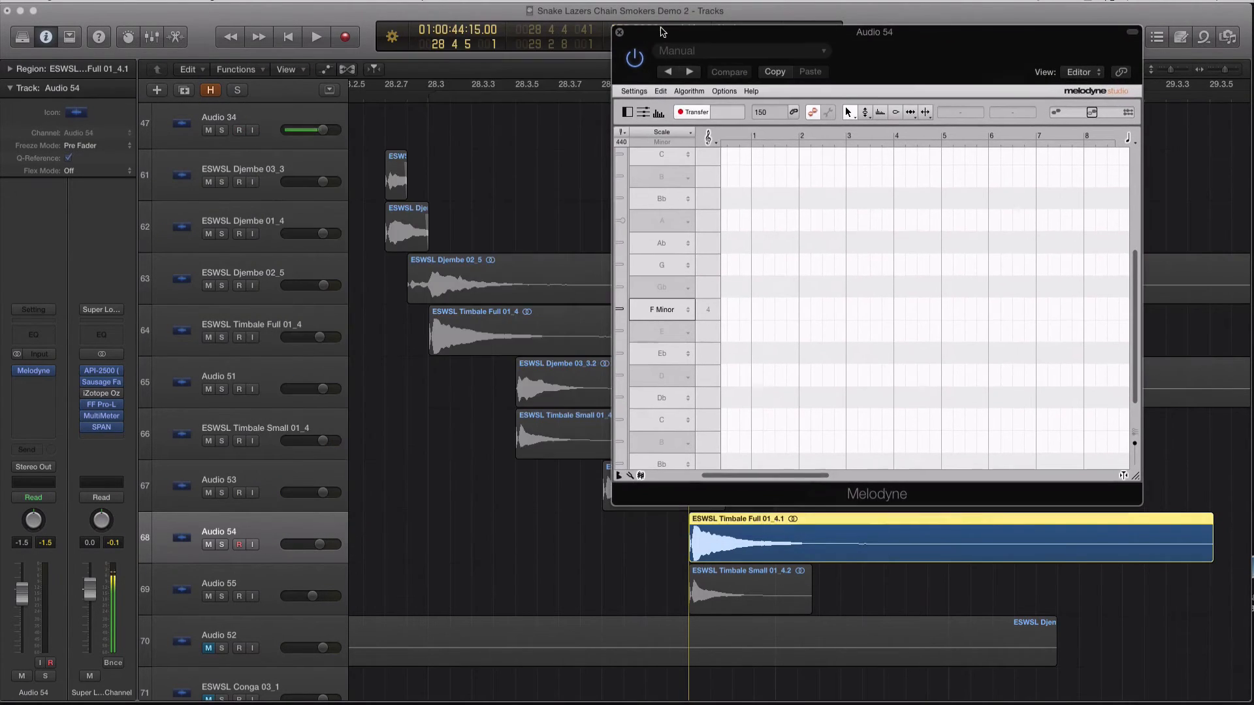
{"action": "key", "text": "comma"}
{"action": "left_click_drag", "start_coordinate": [764, 40], "coordinate": [274, 41]}
{"action": "left_click", "coordinate": [873, 102]}
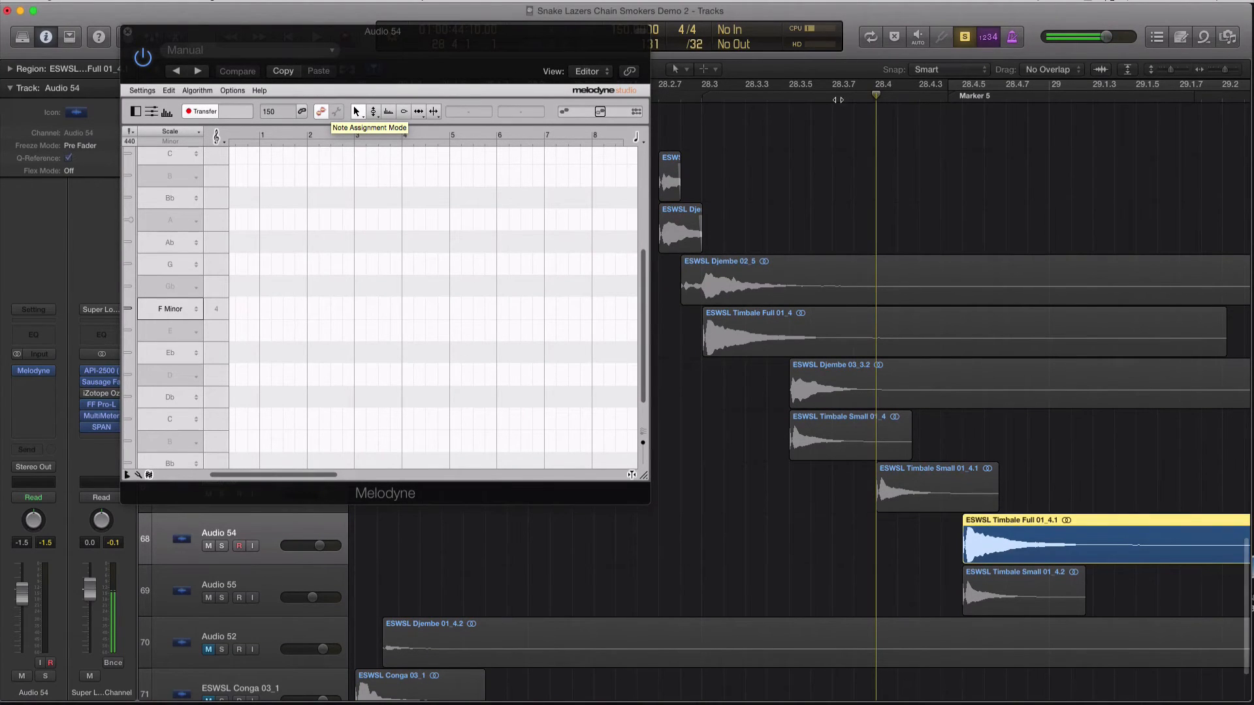
{"action": "key", "text": "space"}
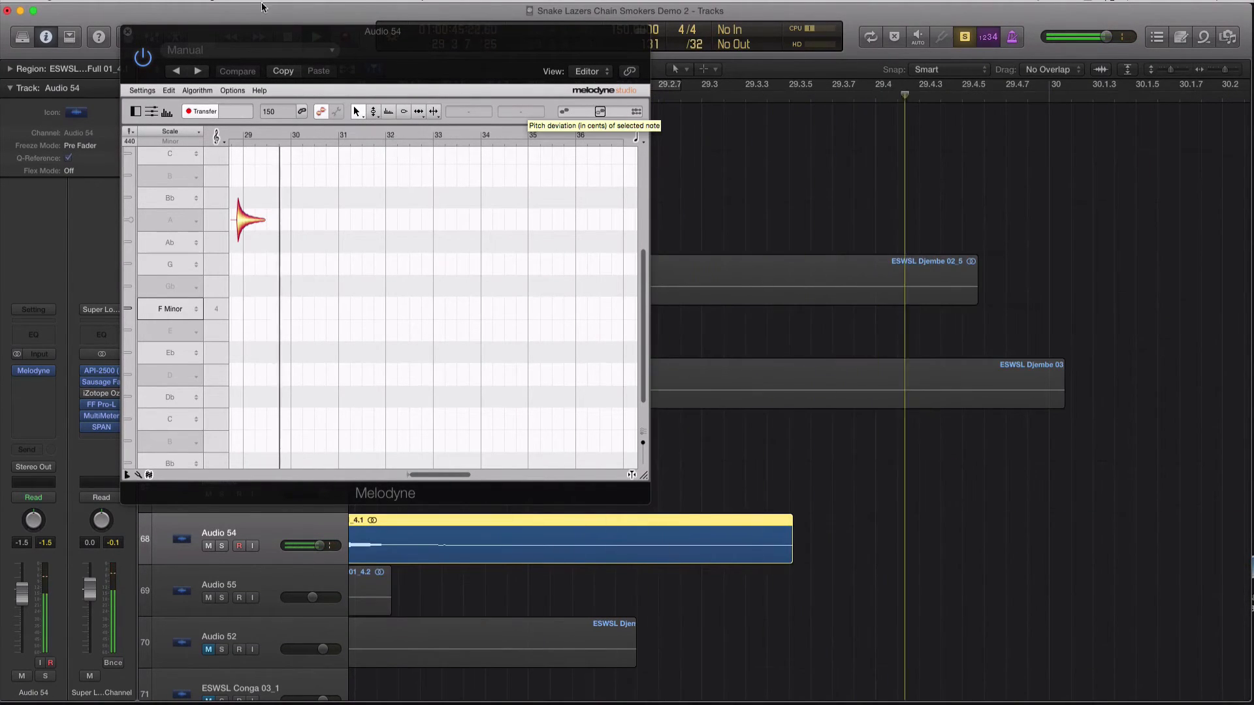
- Raise the timbale's upper note to Ab 3 at 0 ct in Melodyne and play it back
{"action": "left_click_drag", "start_coordinate": [262, 31], "coordinate": [545, 52]}
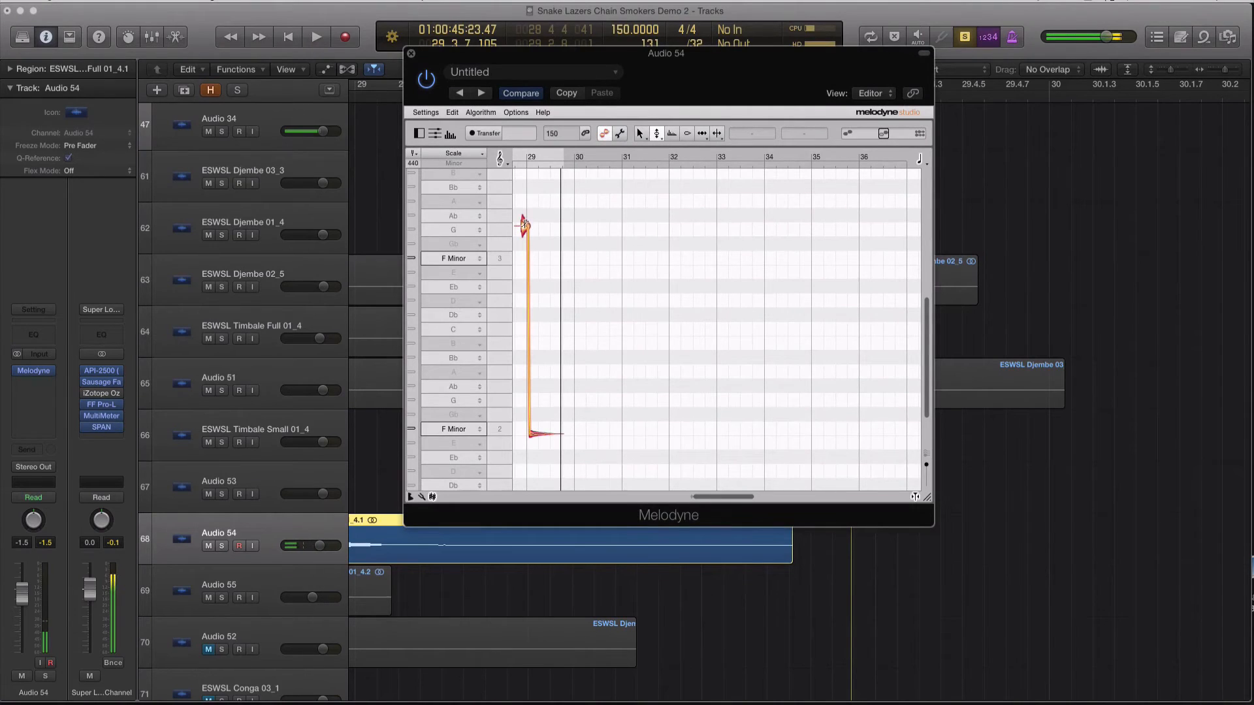
{"action": "left_click_drag", "start_coordinate": [524, 224], "coordinate": [524, 214]}
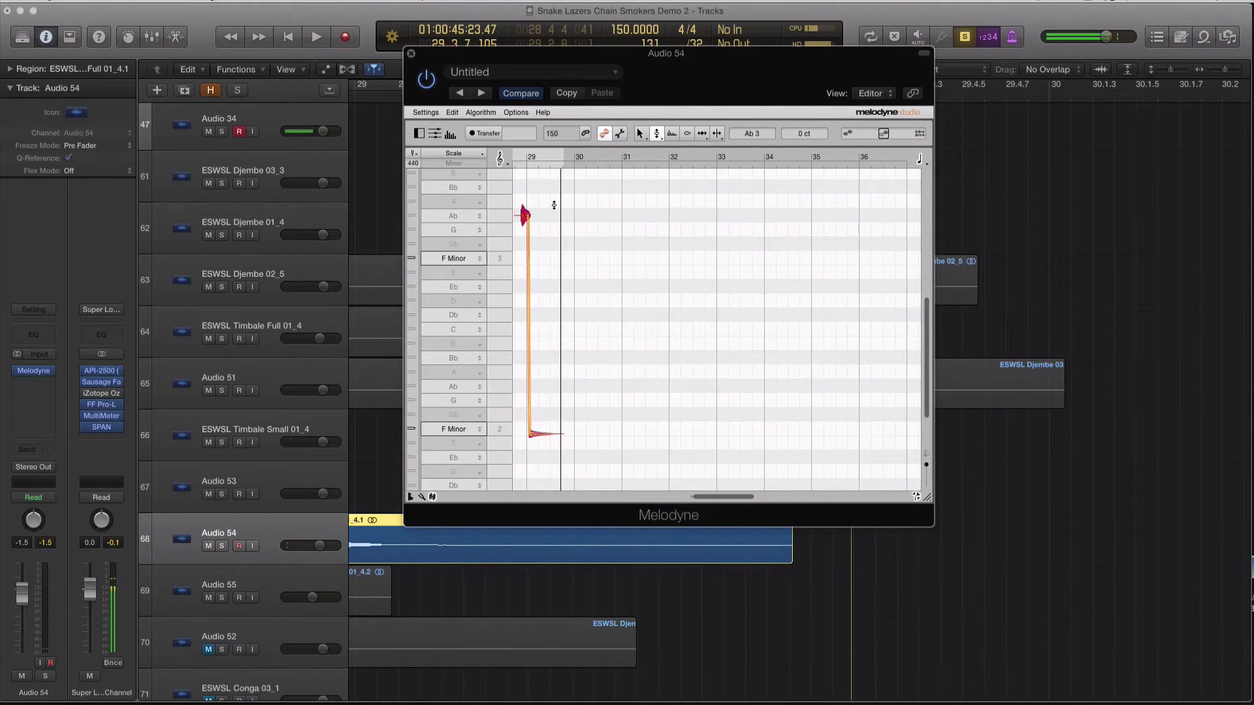
{"action": "key", "text": "comma"}
{"action": "key", "text": "space"}
{"action": "key", "text": "comma"}
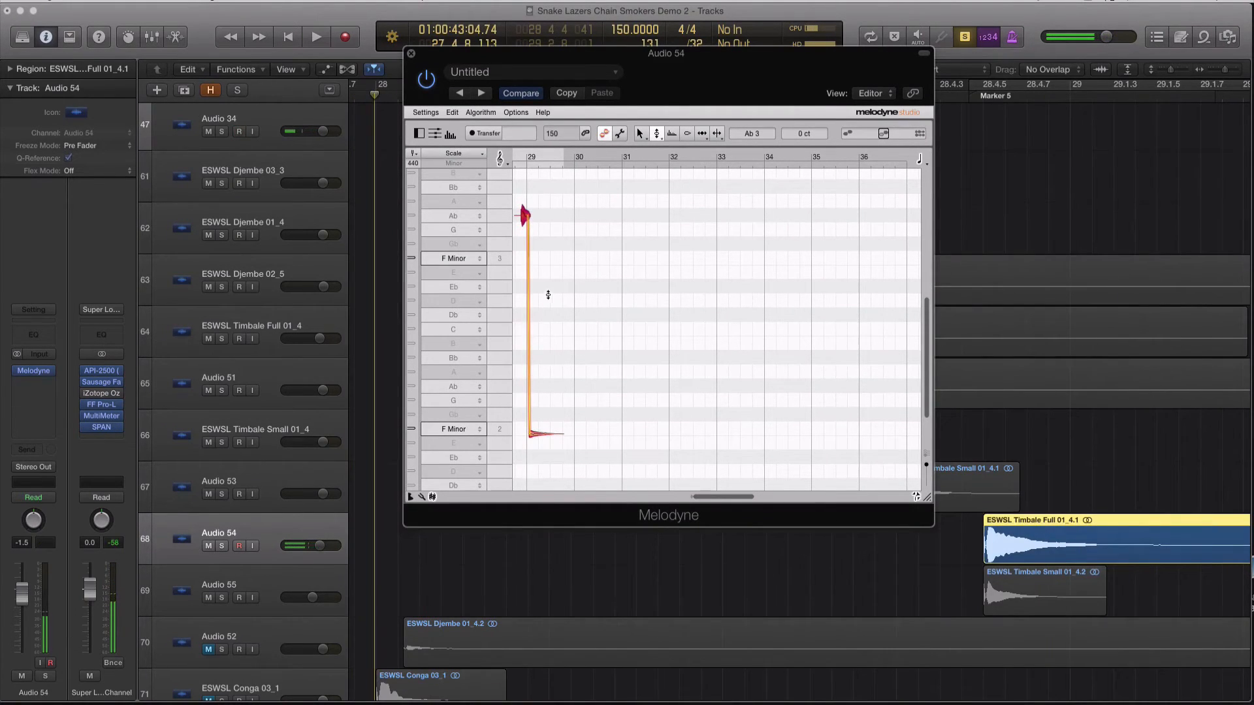
- Snap the timbale's low tail note to F 2 at 0 ct and play the soloed region
{"action": "left_click", "coordinate": [532, 436]}
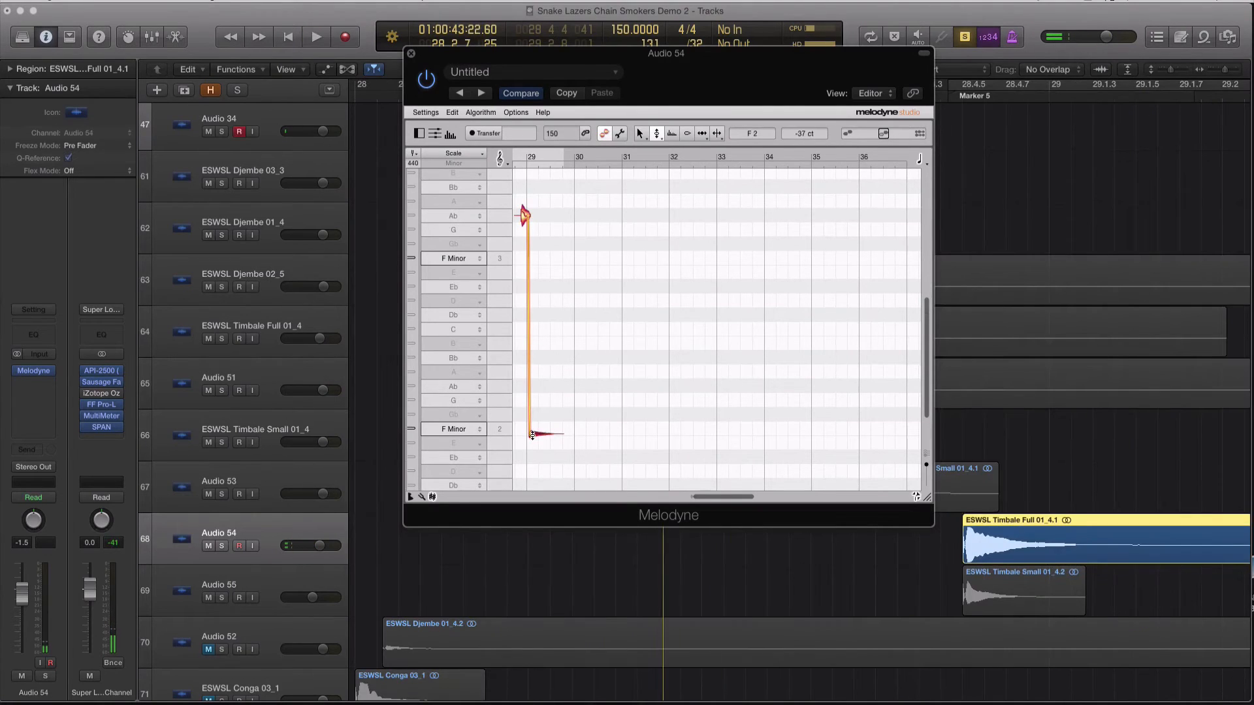
{"action": "double_click", "coordinate": [532, 436]}
{"action": "key", "text": "space"}
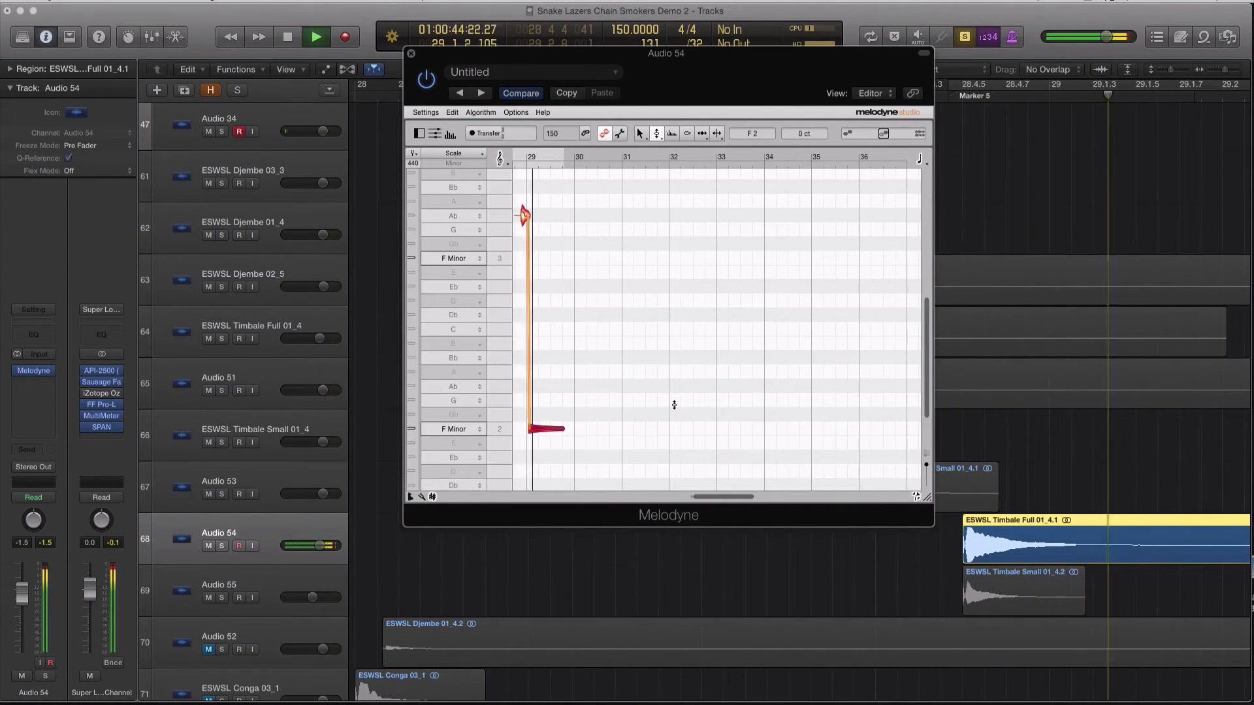
- Raise the formants of both timbale notes by 952 ct in Melodyne, play the result and close the plug-in
{"action": "key", "text": "space"}
{"action": "key", "text": "super+a"}
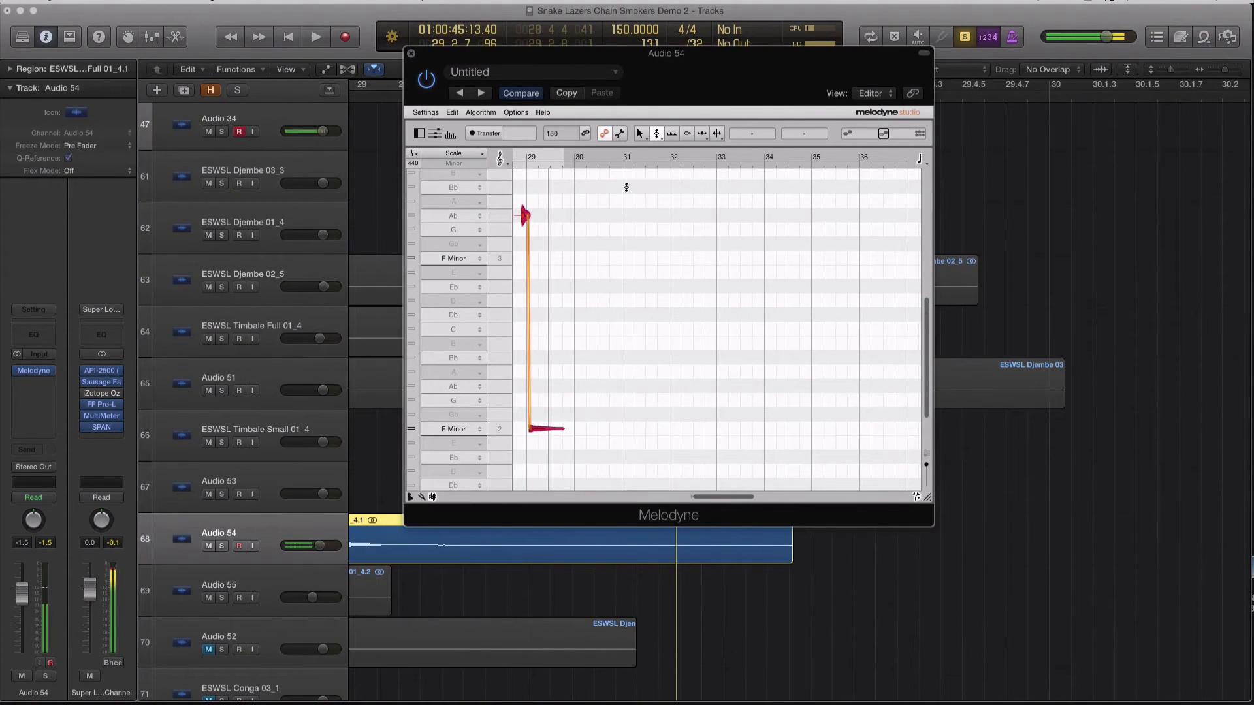
{"action": "left_click", "coordinate": [673, 133]}
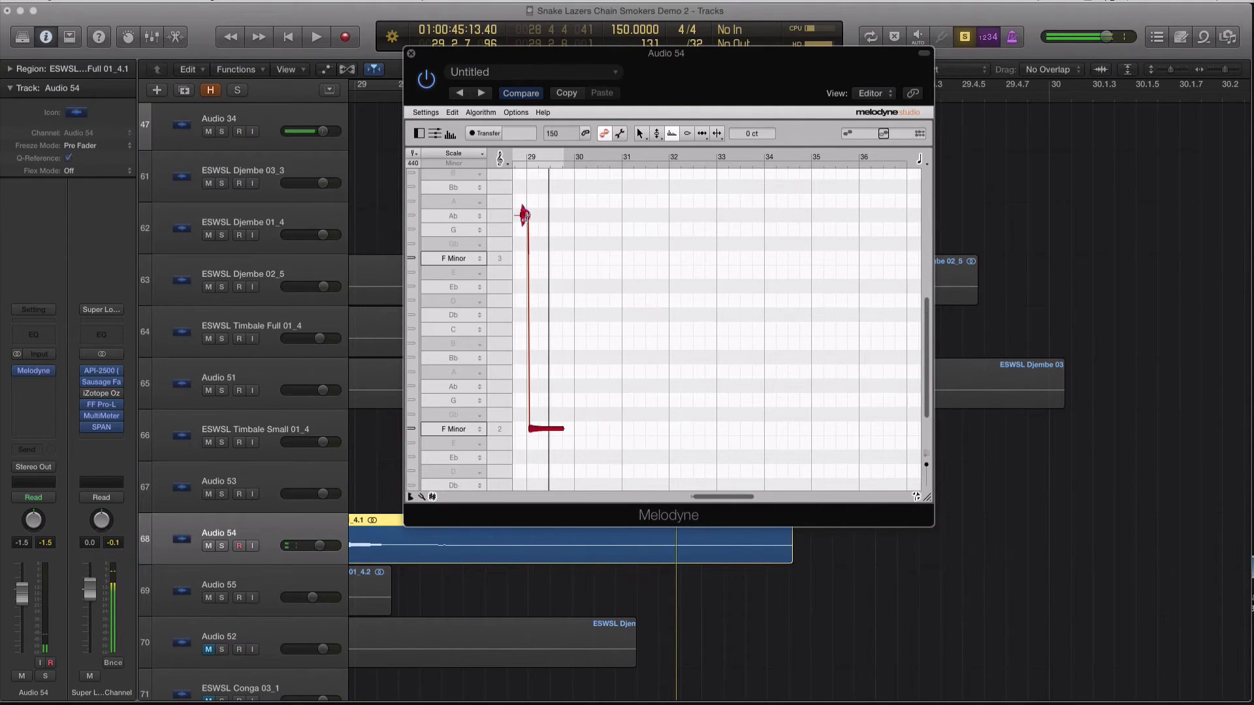
{"action": "left_click_drag", "start_coordinate": [525, 216], "coordinate": [524, 149]}
{"action": "left_click_drag", "start_coordinate": [542, 381], "coordinate": [543, 453]}
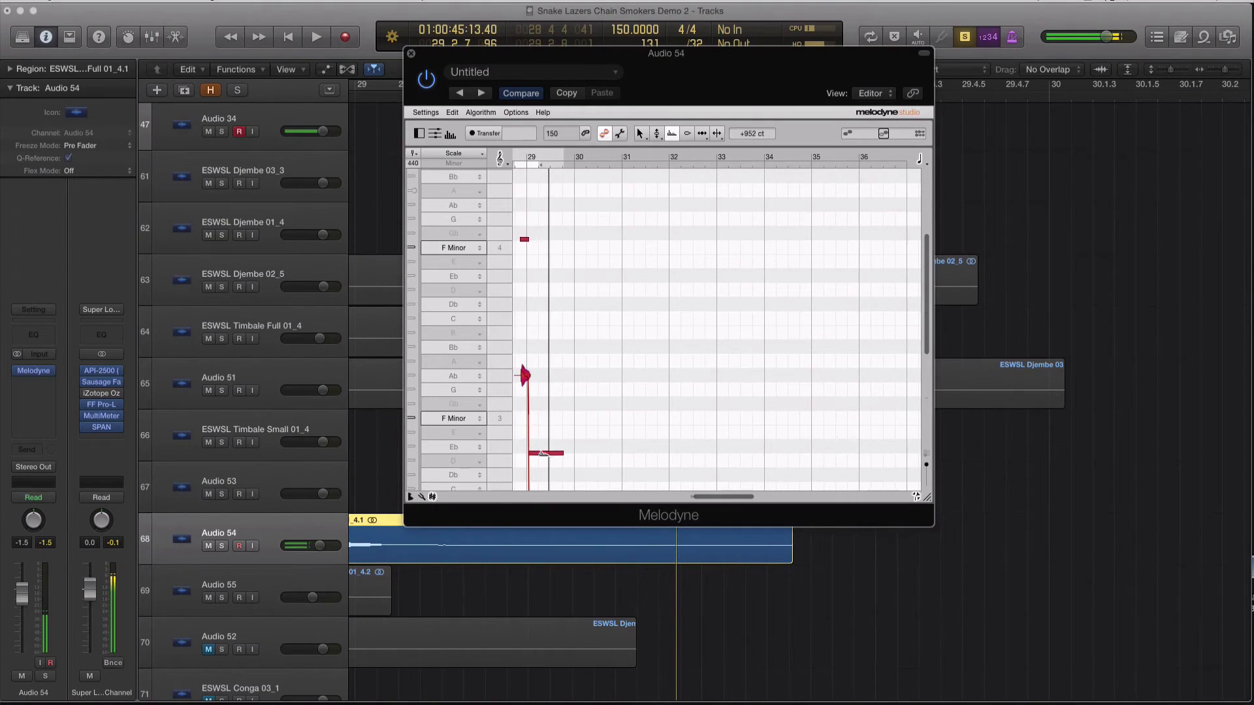
{"action": "key", "text": "space"}
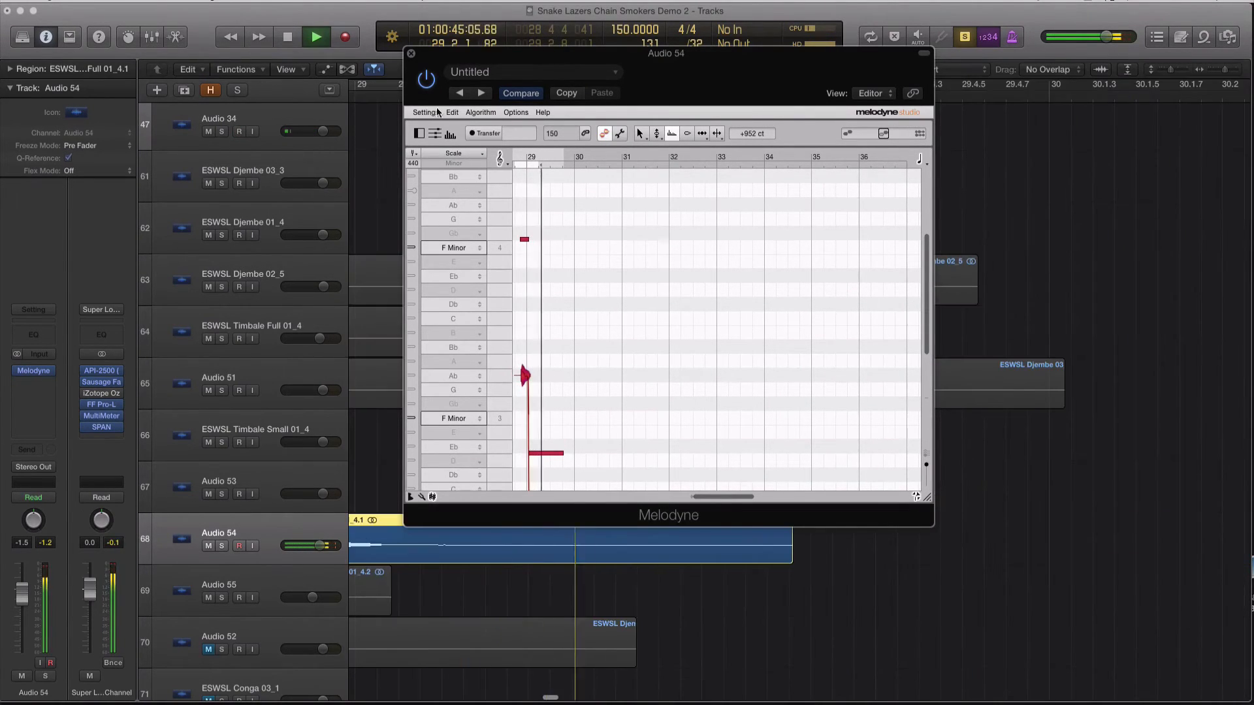
{"action": "key", "text": "space"}
{"action": "left_click", "coordinate": [411, 53]}
- Rename the Audio 54 track holding the tuned timbale as MELO
{"action": "scroll", "coordinate": [473, 120], "scroll_direction": "left", "scroll_amount": 5}
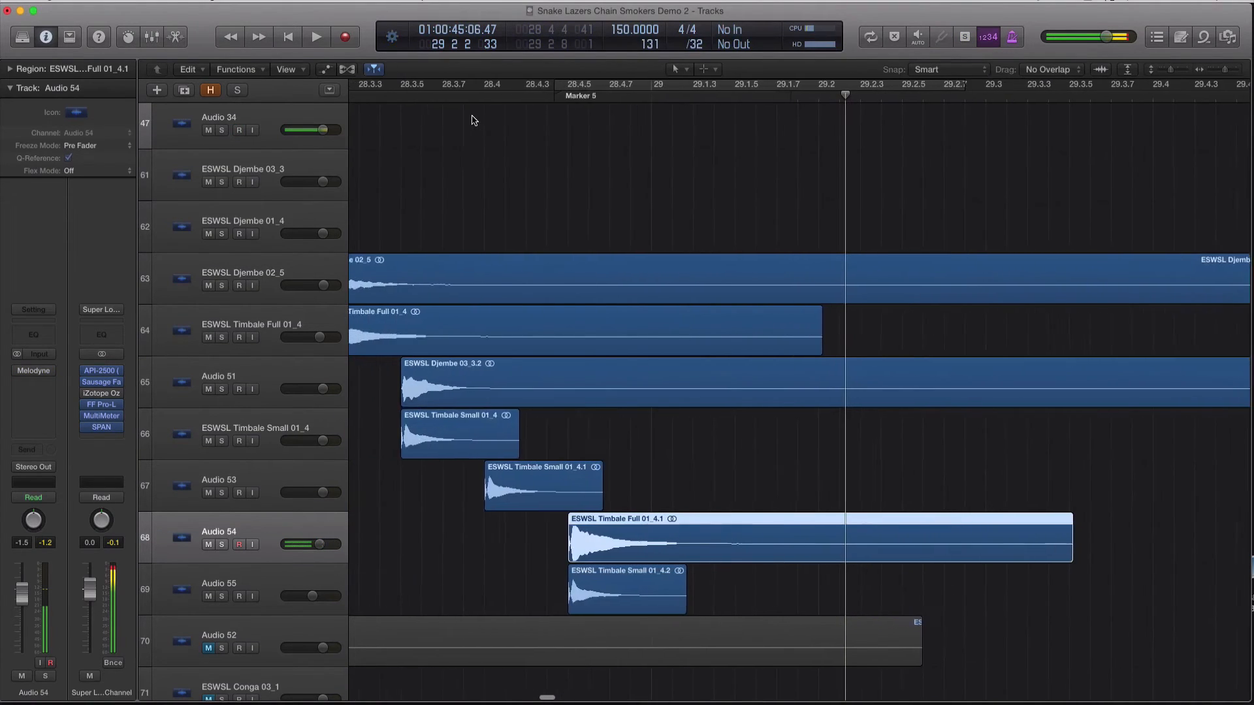
{"action": "key", "text": "super+Left"}
{"action": "left_click", "coordinate": [448, 92]}
{"action": "key", "text": "super+Up"}
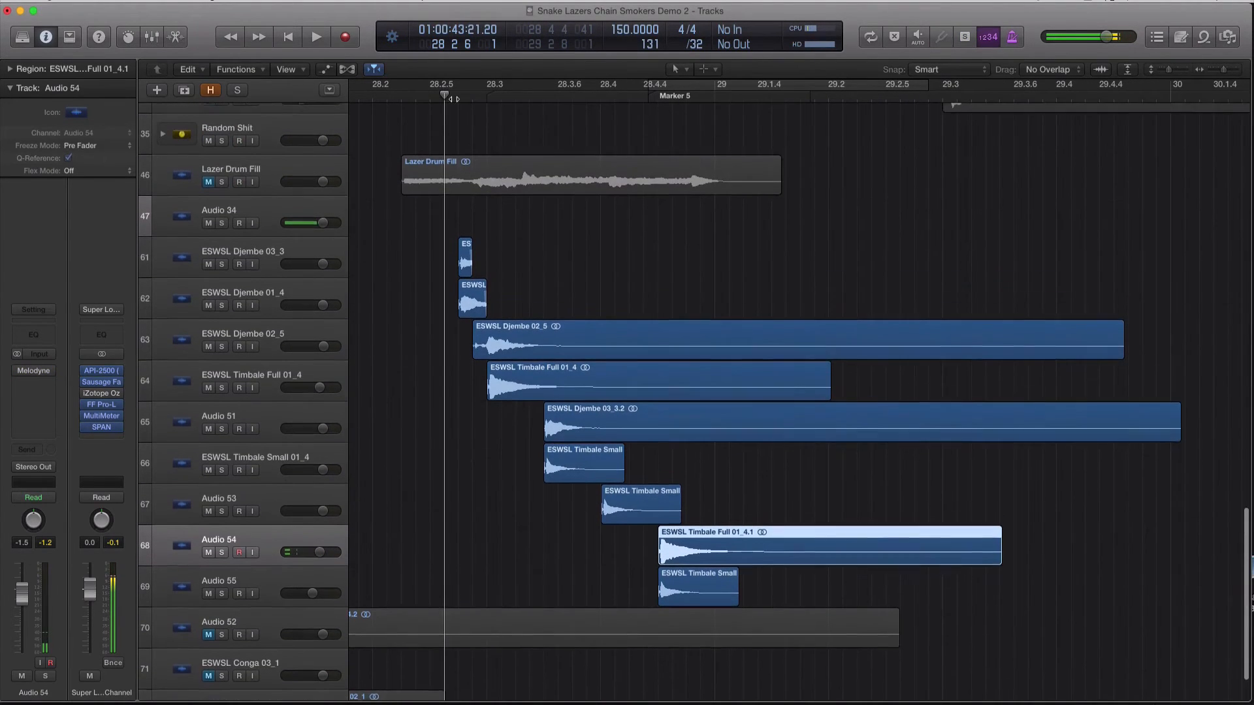
{"action": "left_click", "coordinate": [279, 501]}
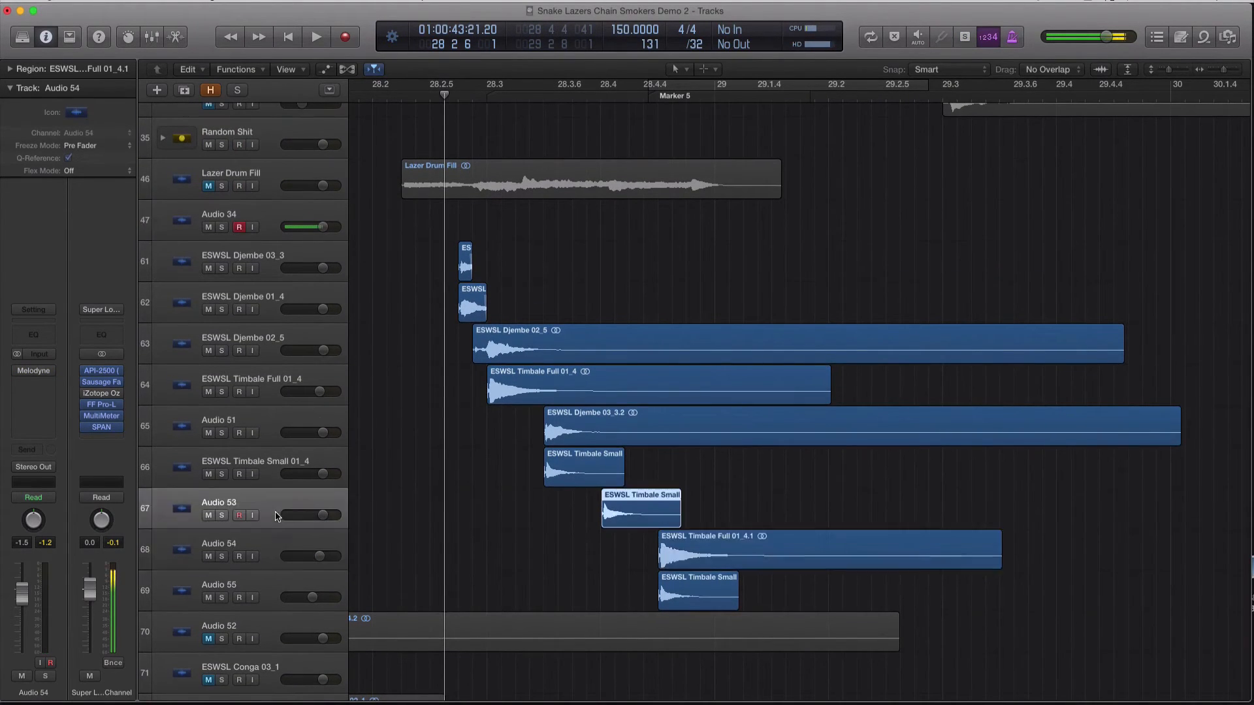
{"action": "left_click", "coordinate": [280, 539]}
{"action": "left_click", "coordinate": [330, 586]}
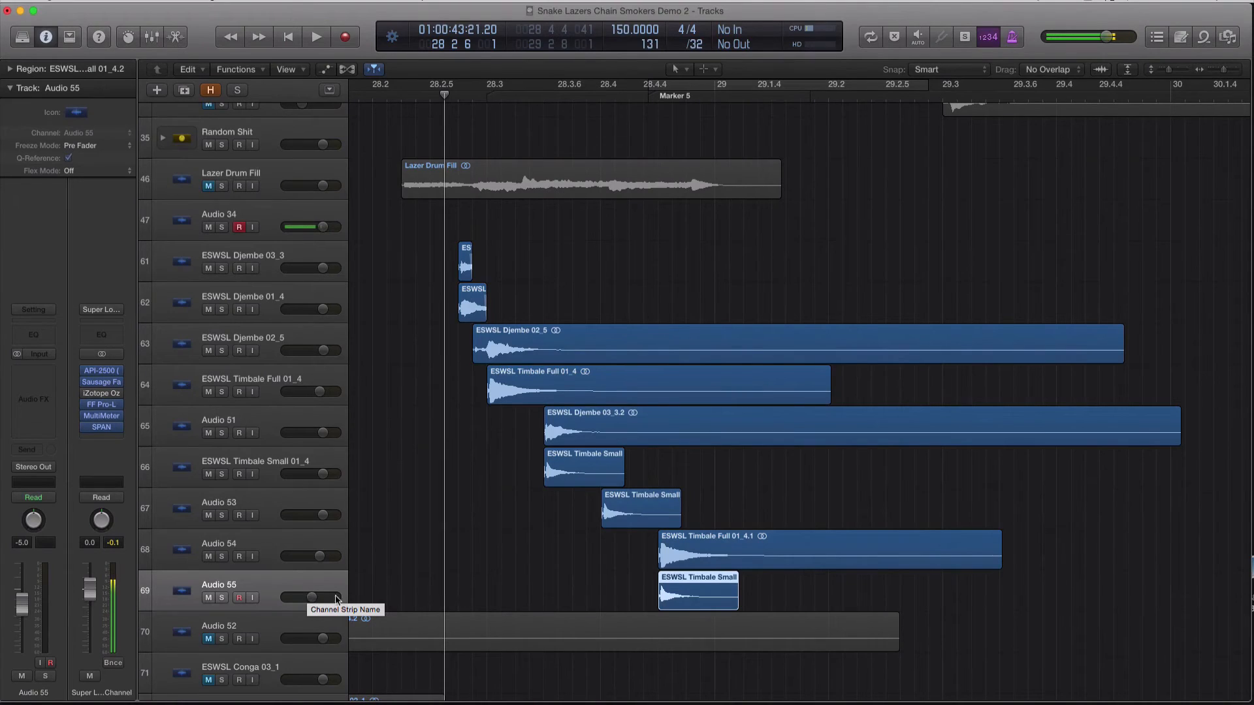
{"action": "left_click", "coordinate": [282, 554]}
{"action": "double_click", "coordinate": [228, 542]}
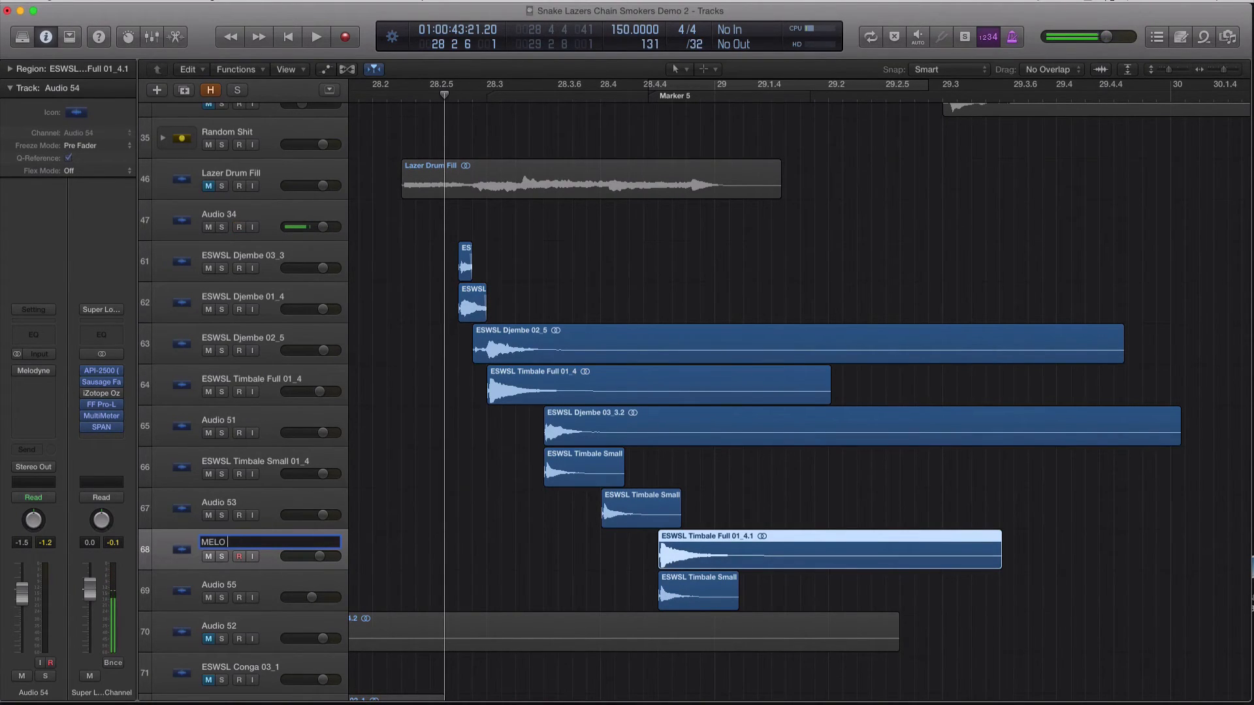
{"action": "key", "text": "Return"}
- Solo the ESWSL Timbale Full 01_4.1 region and bounce it in place to a new track
{"action": "key", "text": "ctrl+s"}
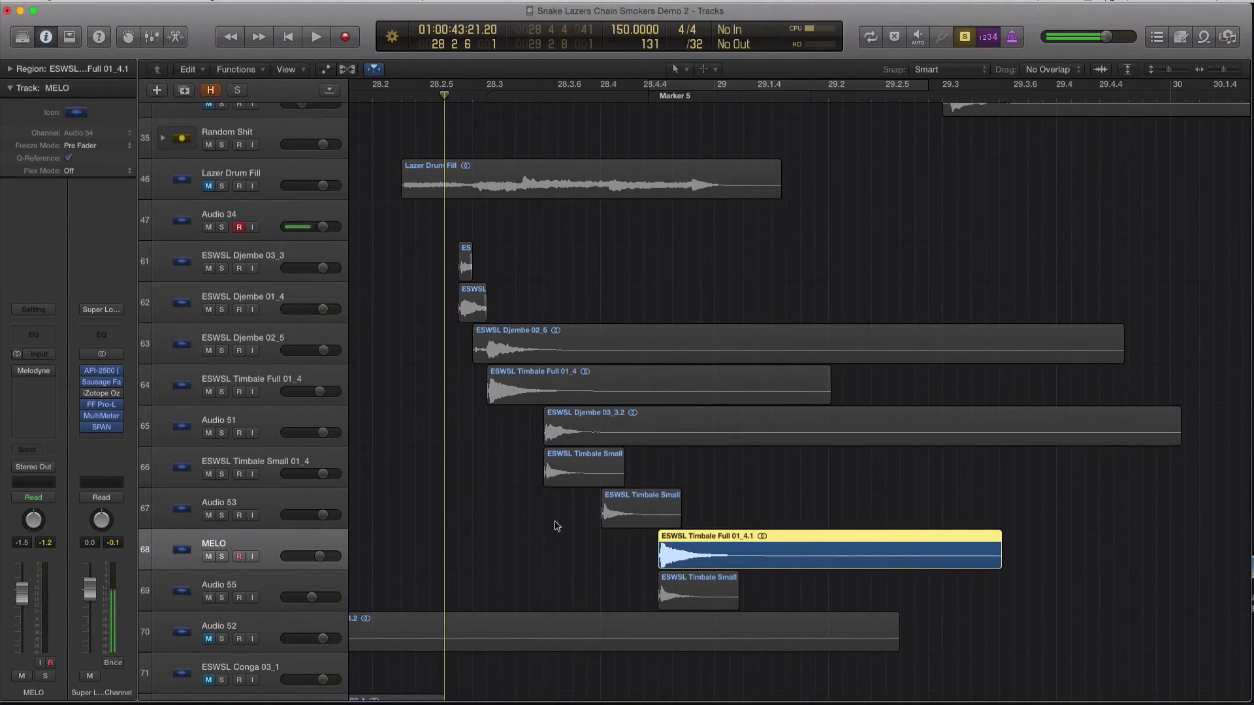
{"action": "left_click", "coordinate": [643, 98]}
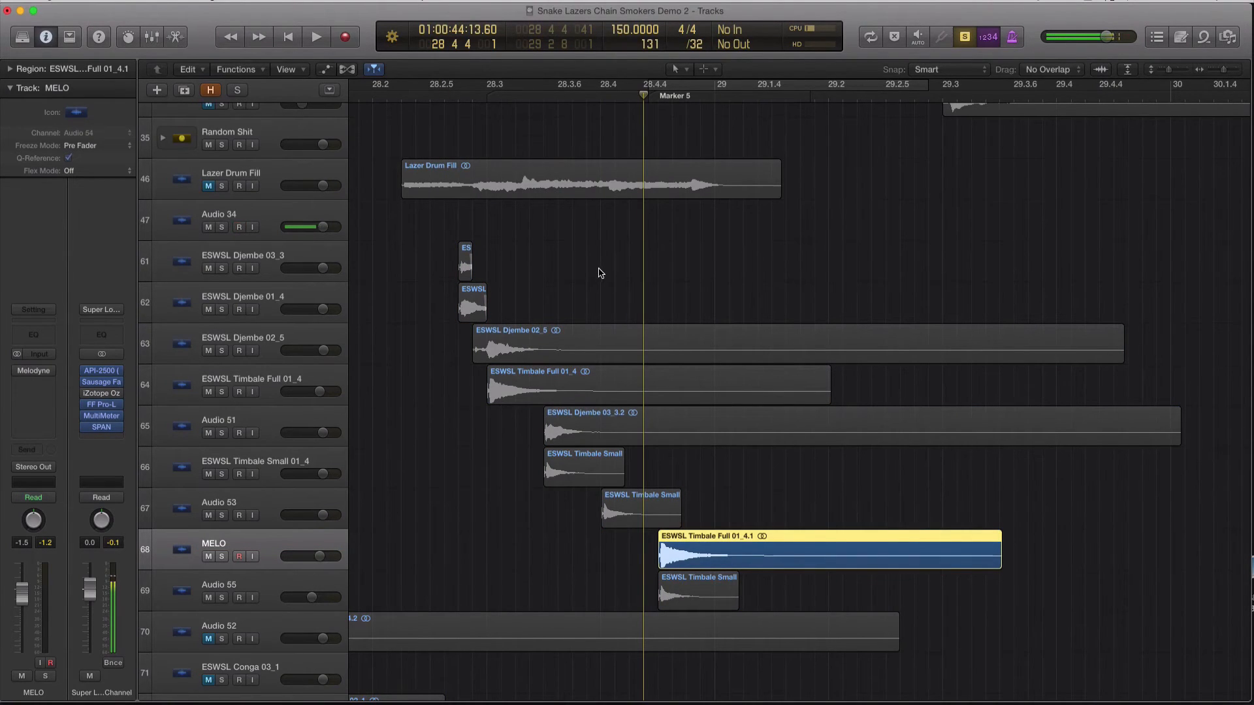
{"action": "key", "text": "ctrl+b"}
{"action": "key", "text": "Return"}
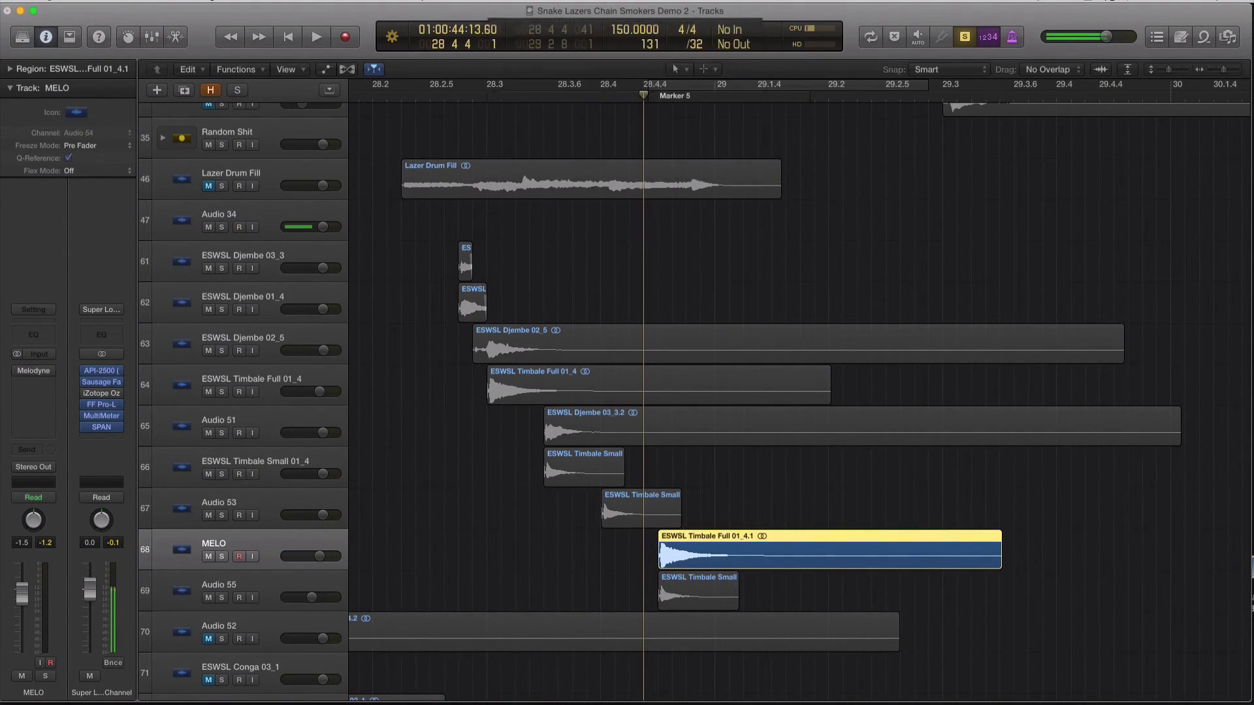
{"action": "left_click", "coordinate": [244, 228]}
{"action": "left_click", "coordinate": [244, 228]}
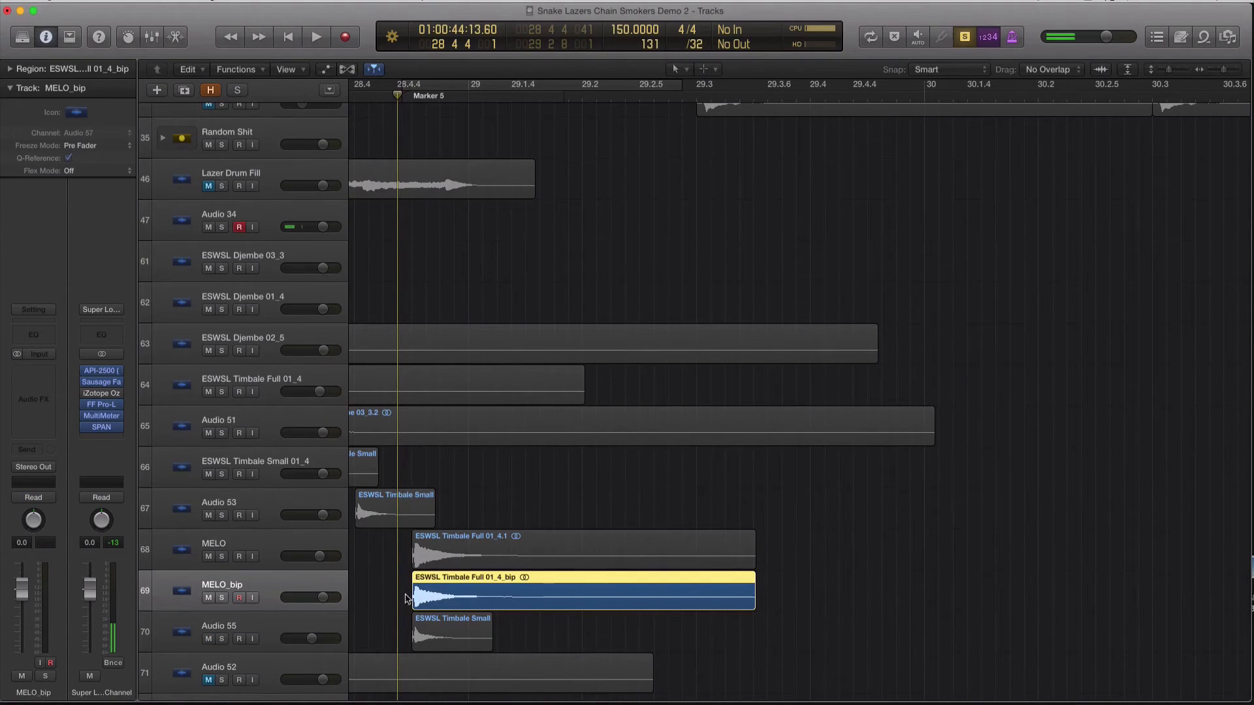
- Delete the original MELO track together with its unbounced timbale region
{"action": "left_click", "coordinate": [277, 555]}
{"action": "key", "text": "Delete"}
{"action": "key", "text": "Delete"}
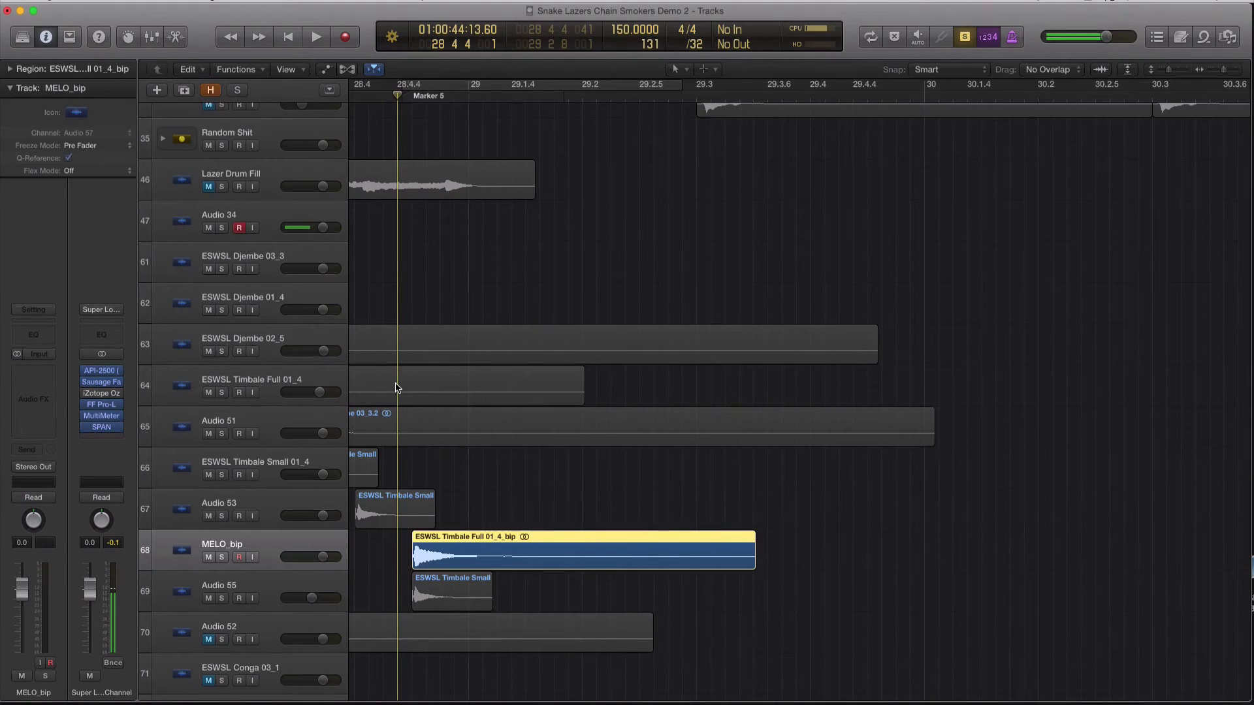
- Move the ESWSL Perc Trash Snare 02_1 region to start together with the bounced timbale region
{"action": "scroll", "coordinate": [391, 418], "scroll_direction": "left", "scroll_amount": 4}
{"action": "scroll", "coordinate": [487, 555], "scroll_direction": "down", "scroll_amount": 2}
{"action": "scroll", "coordinate": [487, 555], "scroll_direction": "left", "scroll_amount": 6}
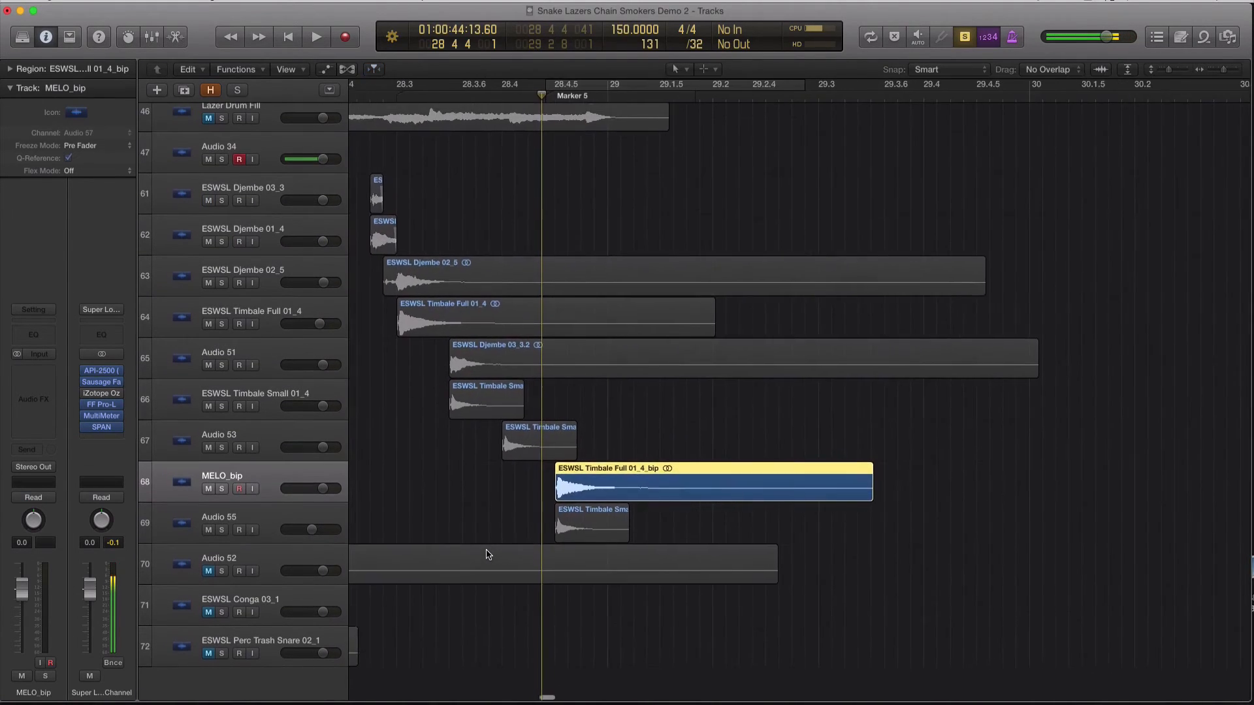
{"action": "left_click", "coordinate": [258, 647]}
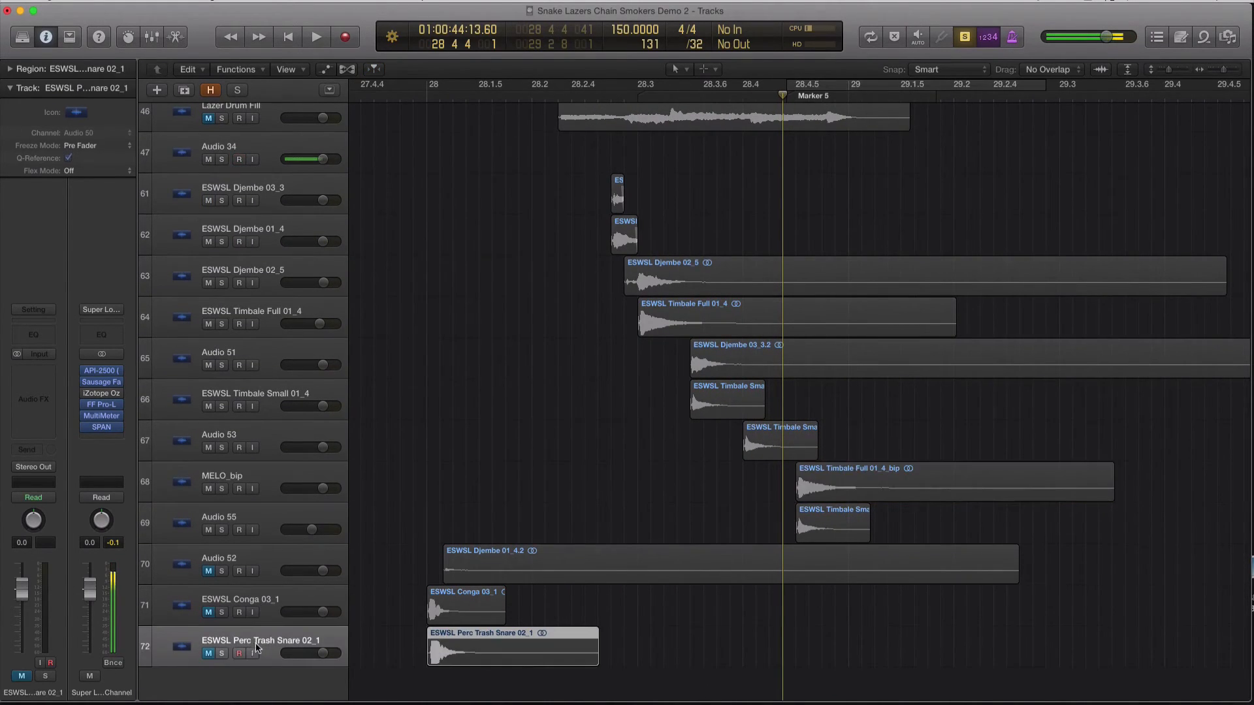
{"action": "left_click_drag", "start_coordinate": [457, 653], "coordinate": [826, 653]}
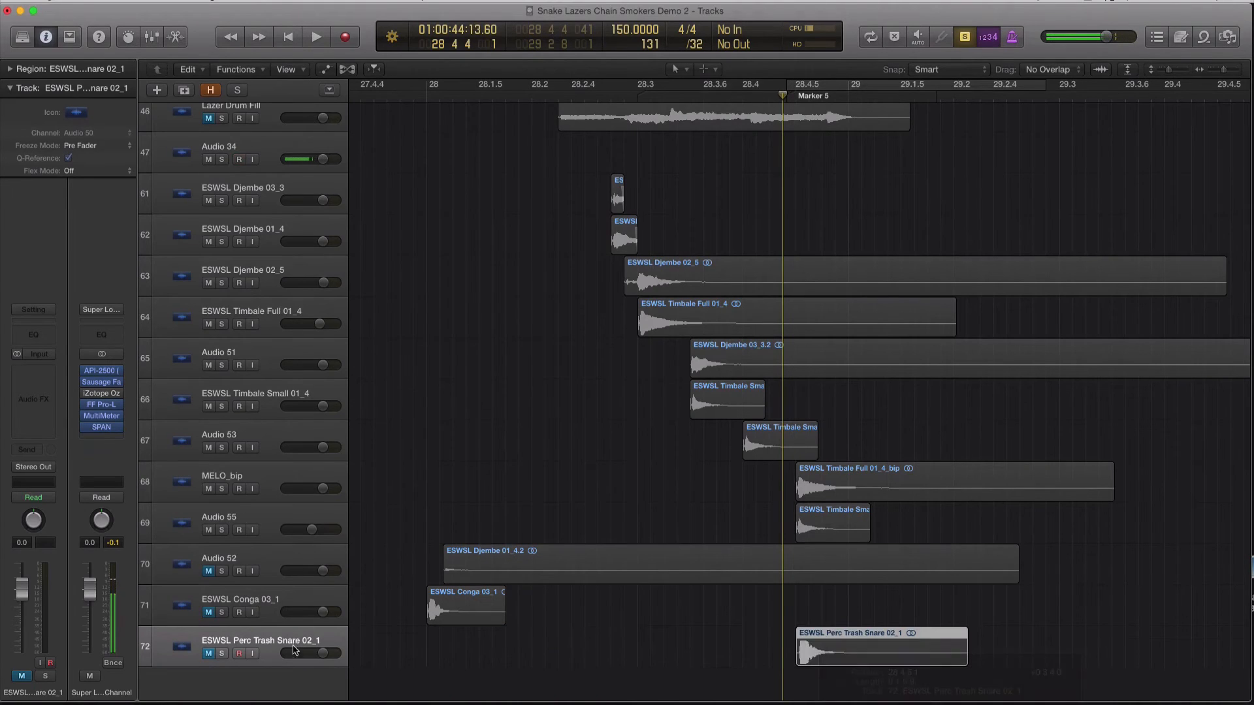
- Unmute the trash snare track at -2.9 dB and place it directly below Audio 55
{"action": "left_click", "coordinate": [208, 653]}
{"action": "left_click_drag", "start_coordinate": [322, 654], "coordinate": [302, 552]}
{"action": "key", "text": "ctrl+s"}
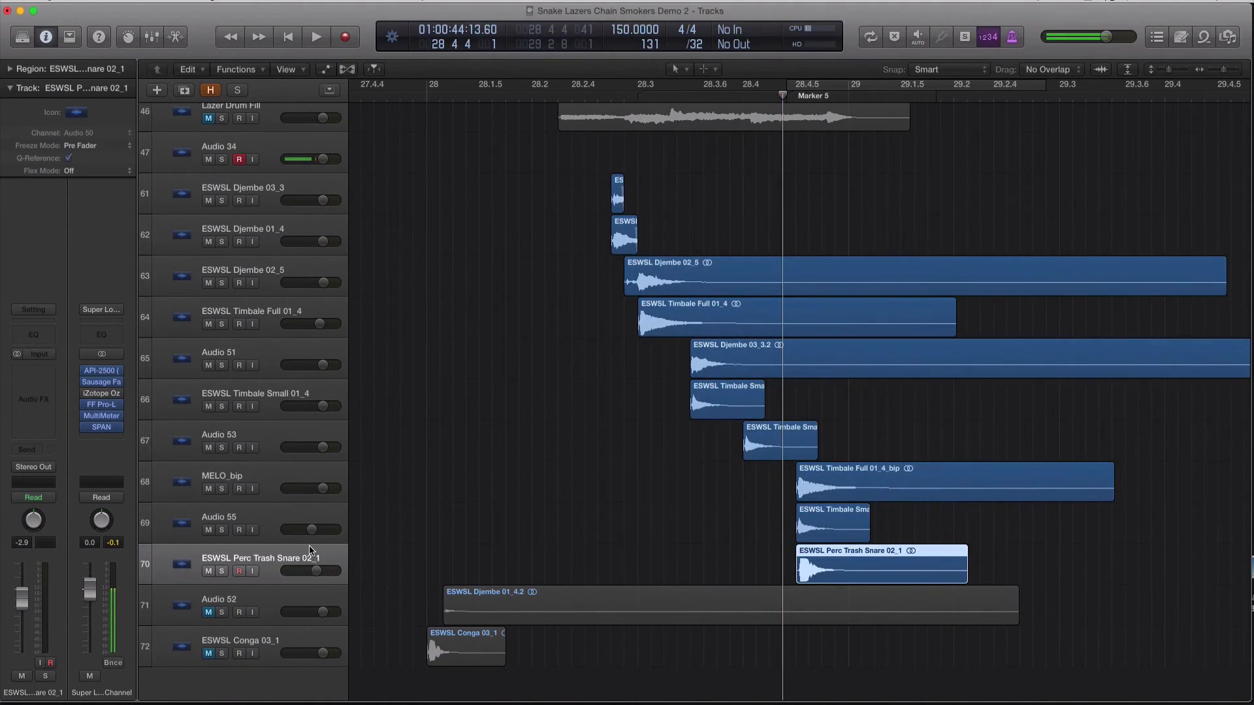
- Align the ESWSL Conga 03_1 region with the trash snare and place its unmuted track directly below it
{"action": "left_click_drag", "start_coordinate": [466, 650], "coordinate": [835, 650]}
{"action": "left_click_drag", "start_coordinate": [198, 656], "coordinate": [244, 575]}
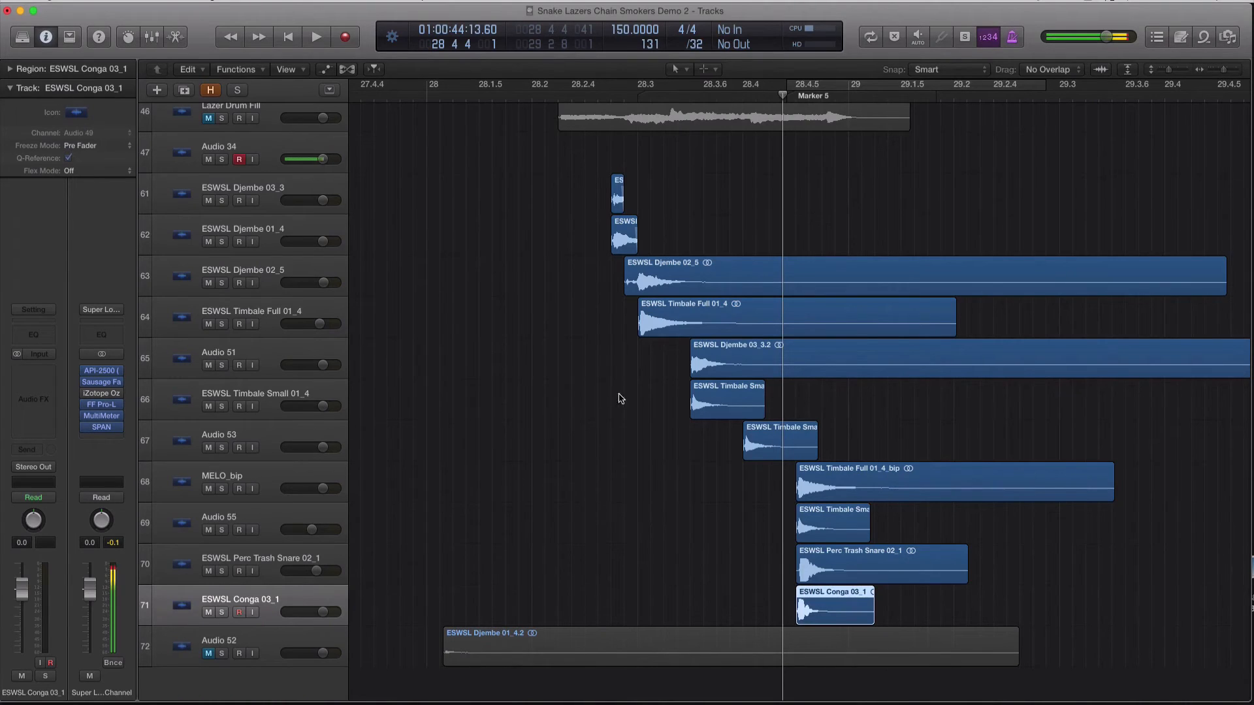
- Play the full arrangement from bar 27 through the layered fill and past the drop at bar 29
{"action": "key", "text": "super+Left"}
{"action": "key", "text": "super+Left"}
{"action": "key", "text": "super+Left"}
{"action": "key", "text": "super+Left"}
{"action": "key", "text": "super+Left"}
{"action": "key", "text": "super+Left"}
{"action": "key", "text": "super+Up"}
{"action": "key", "text": "super+Up"}
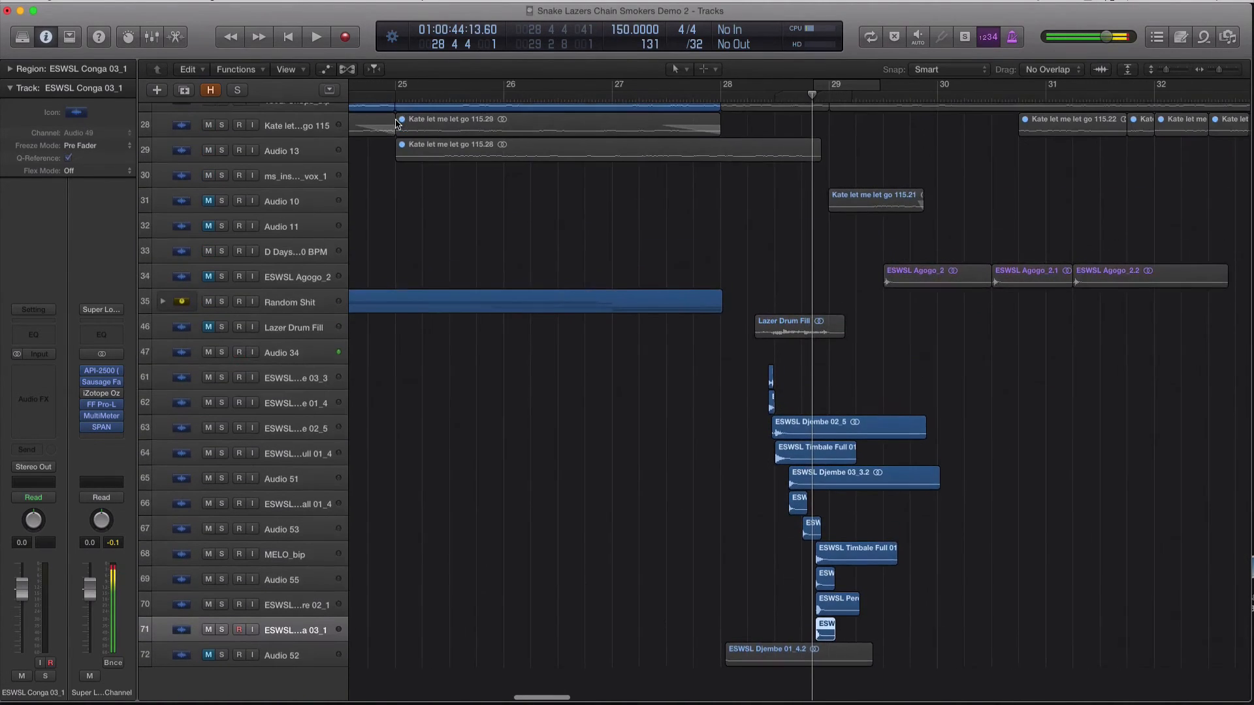
{"action": "left_click", "coordinate": [607, 97]}
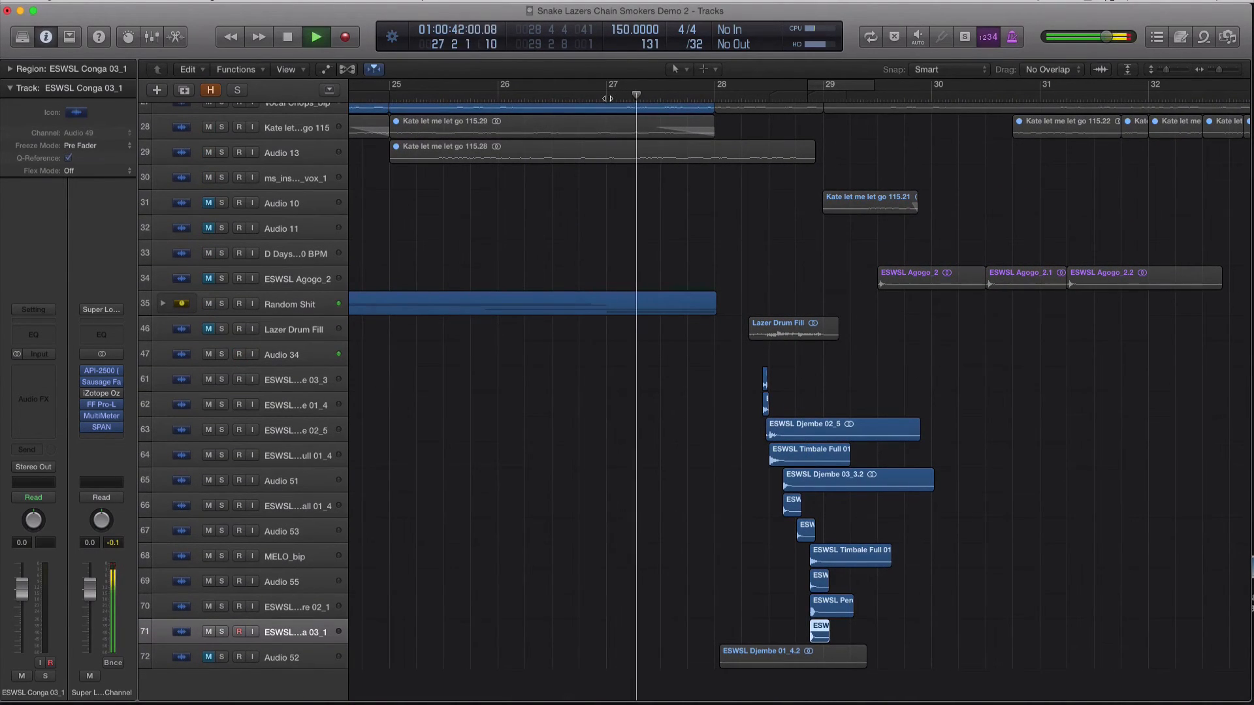
{"action": "key", "text": "XF86AudioRaiseVolume"}
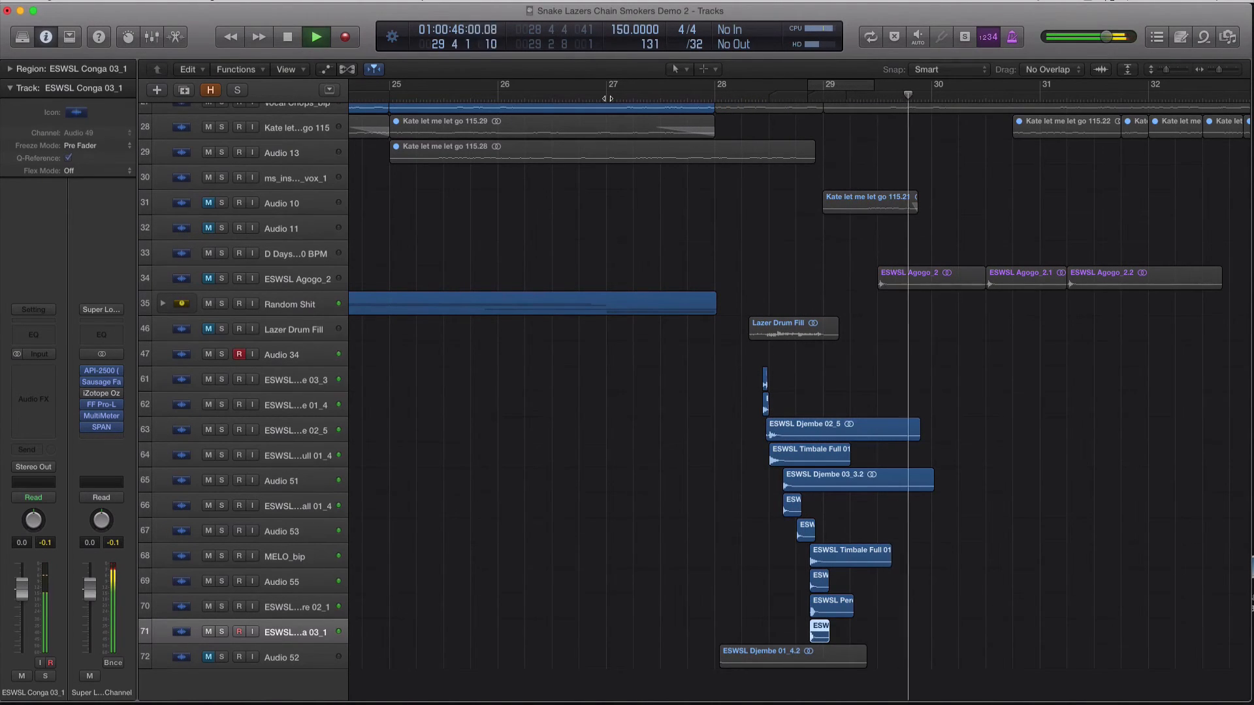
{"action": "key", "text": "space"}
{"action": "scroll", "coordinate": [946, 383], "scroll_direction": "up", "scroll_amount": 2}
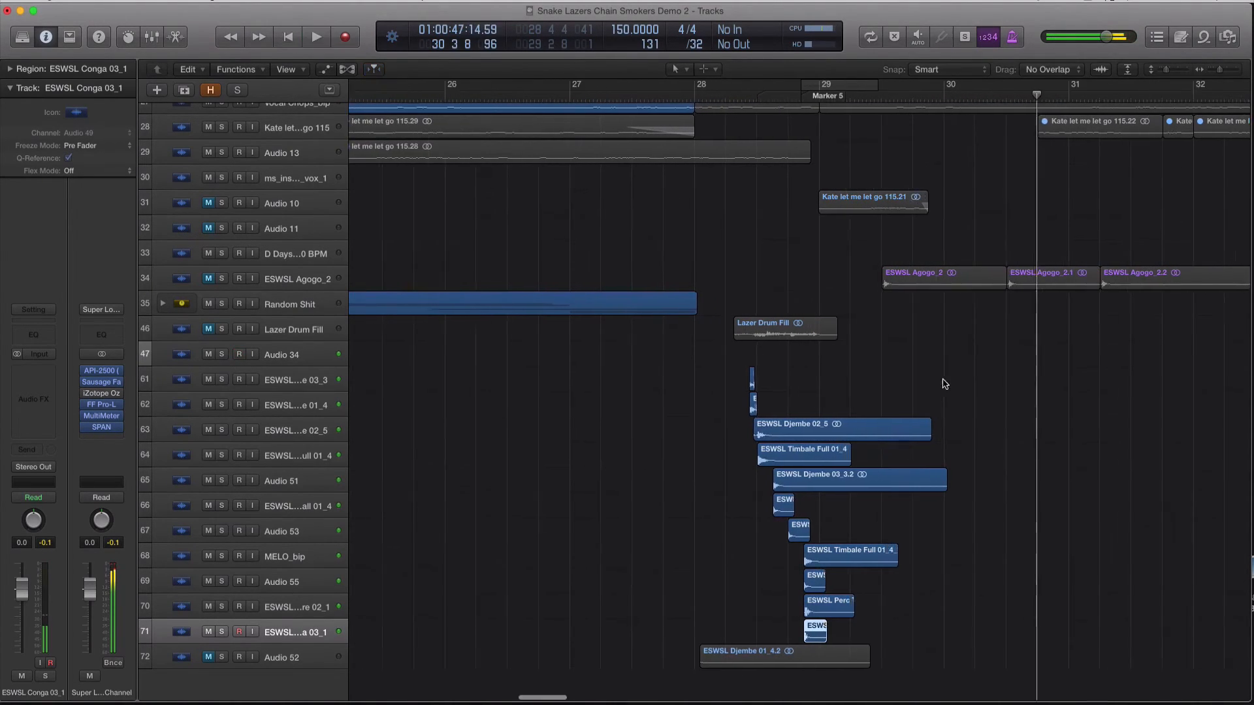
{"action": "scroll", "coordinate": [820, 470], "scroll_direction": "up", "scroll_amount": 4}
{"action": "key", "text": "XF86AudioLowerVolume"}
{"action": "key", "text": "XF86AudioLowerVolume"}
{"action": "key", "text": "XF86AudioLowerVolume"}
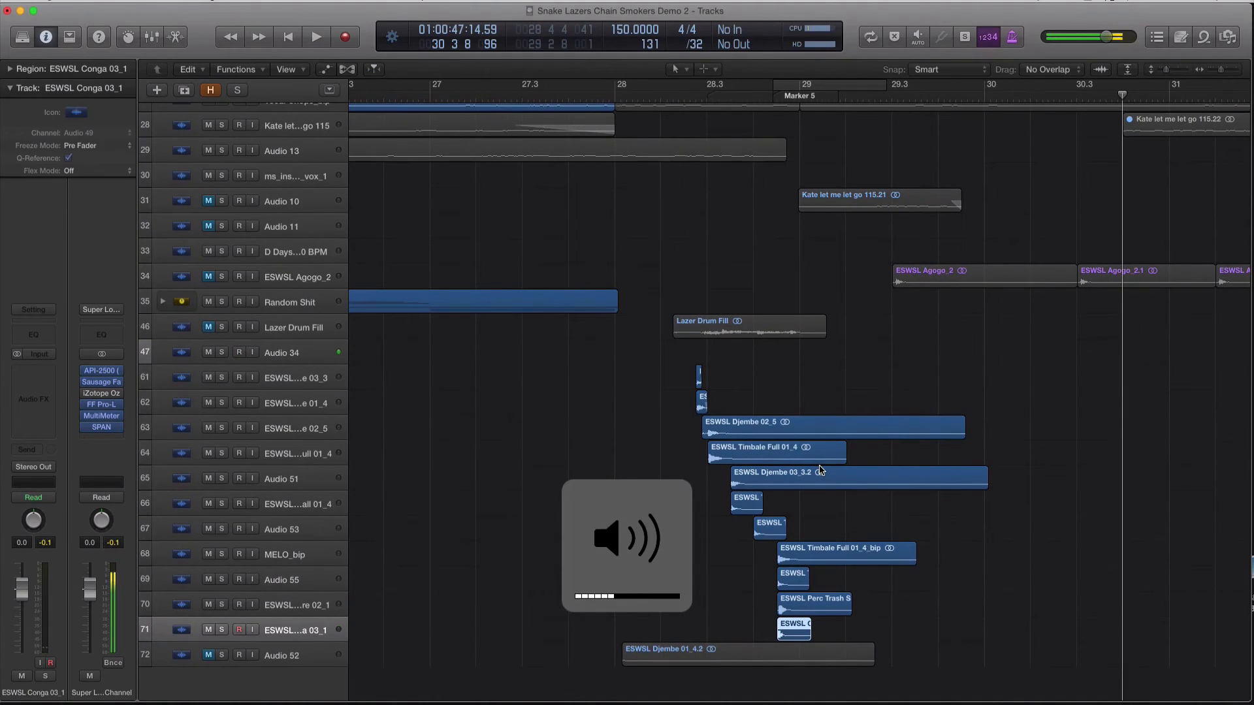
- Step through the djembe tracks, then audition the ESWSL Timbale Full 01_4 region soloed from just before 28.3
{"action": "left_click", "coordinate": [300, 377]}
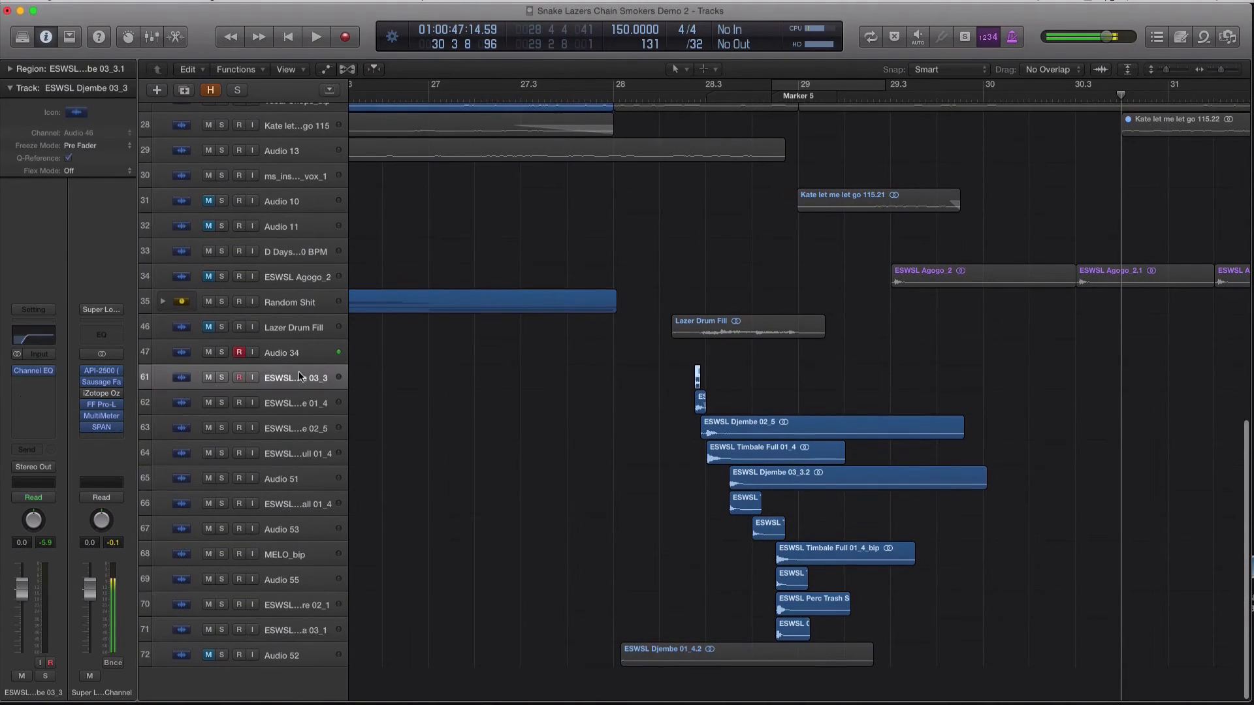
{"action": "key", "text": "Down"}
{"action": "key", "text": "Down"}
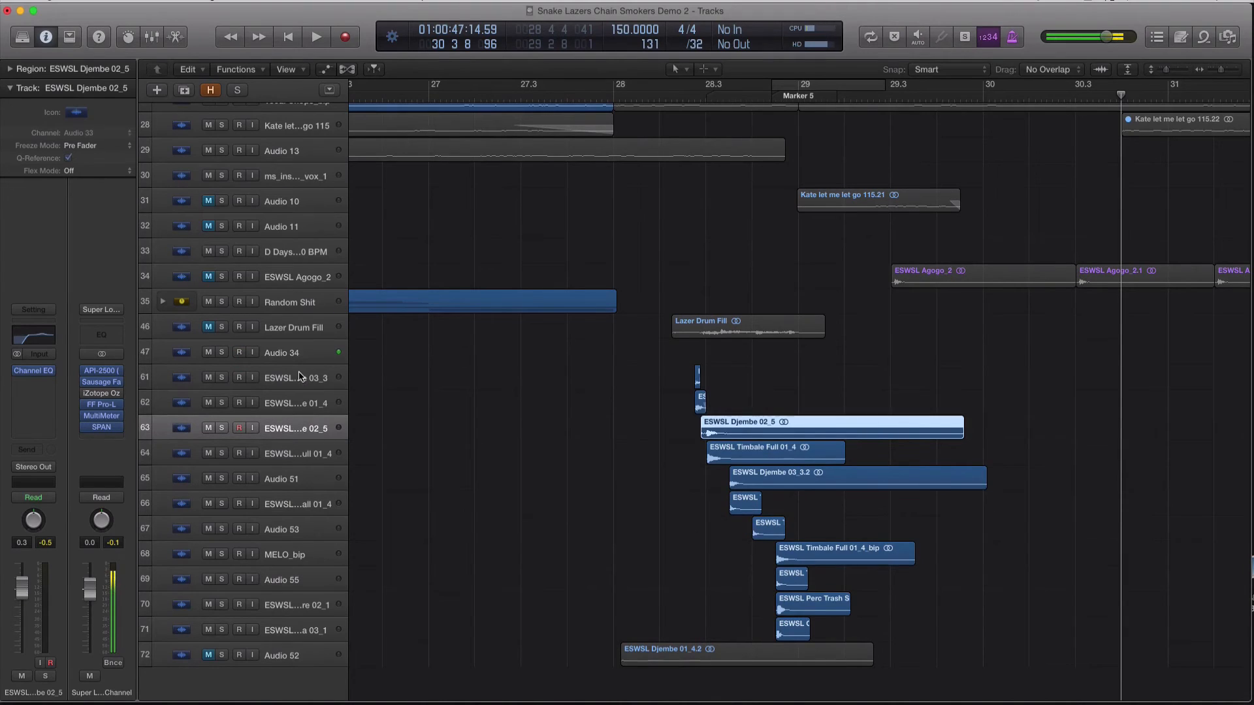
{"action": "key", "text": "Down"}
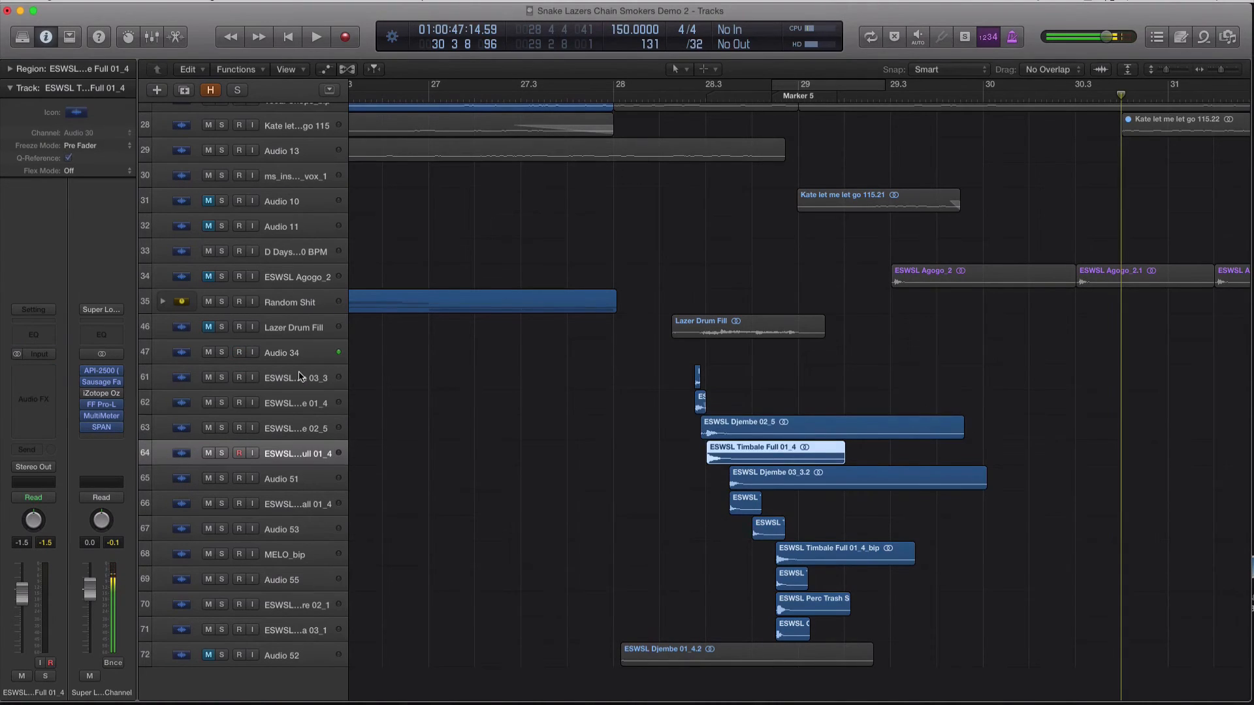
{"action": "key", "text": "ctrl+s"}
{"action": "left_click", "coordinate": [703, 98]}
{"action": "key", "text": "space"}
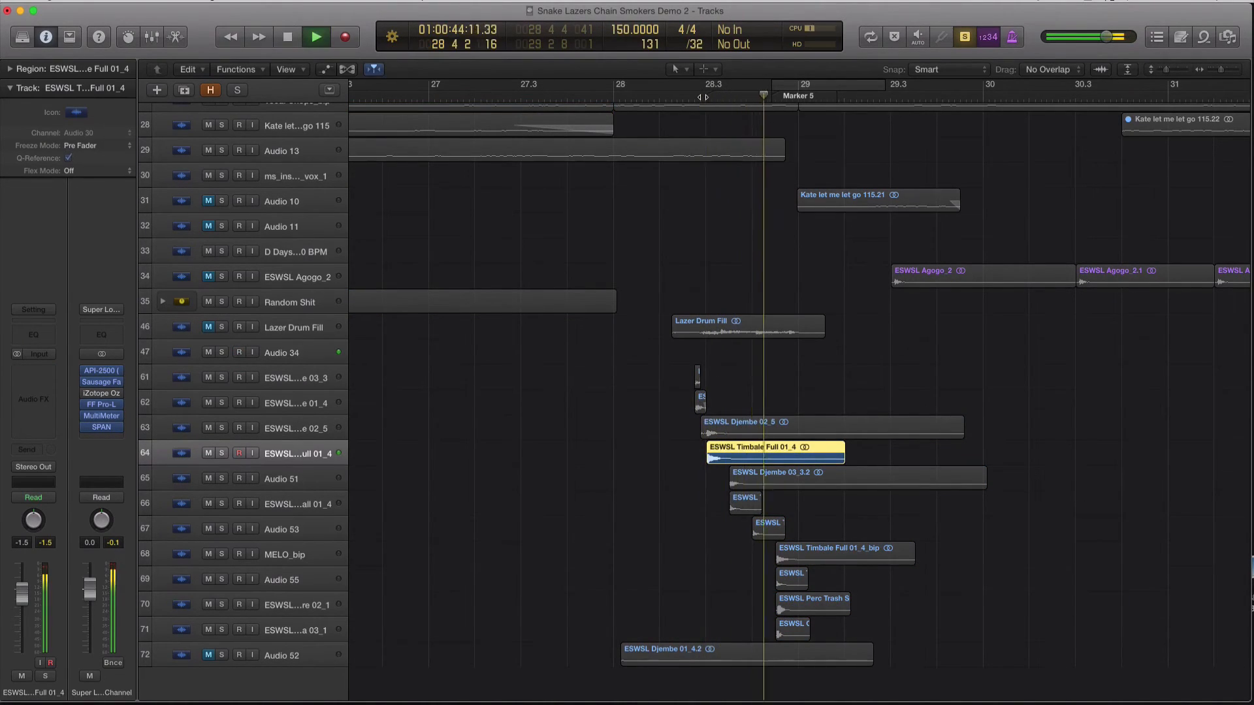
{"action": "key", "text": "space"}
{"action": "key", "text": "ctrl+s"}
- Solo the ESWSL Perc Trash Snare 02_1 region and add a Channel EQ with a low cut at 198 Hz
{"action": "key", "text": "Down"}
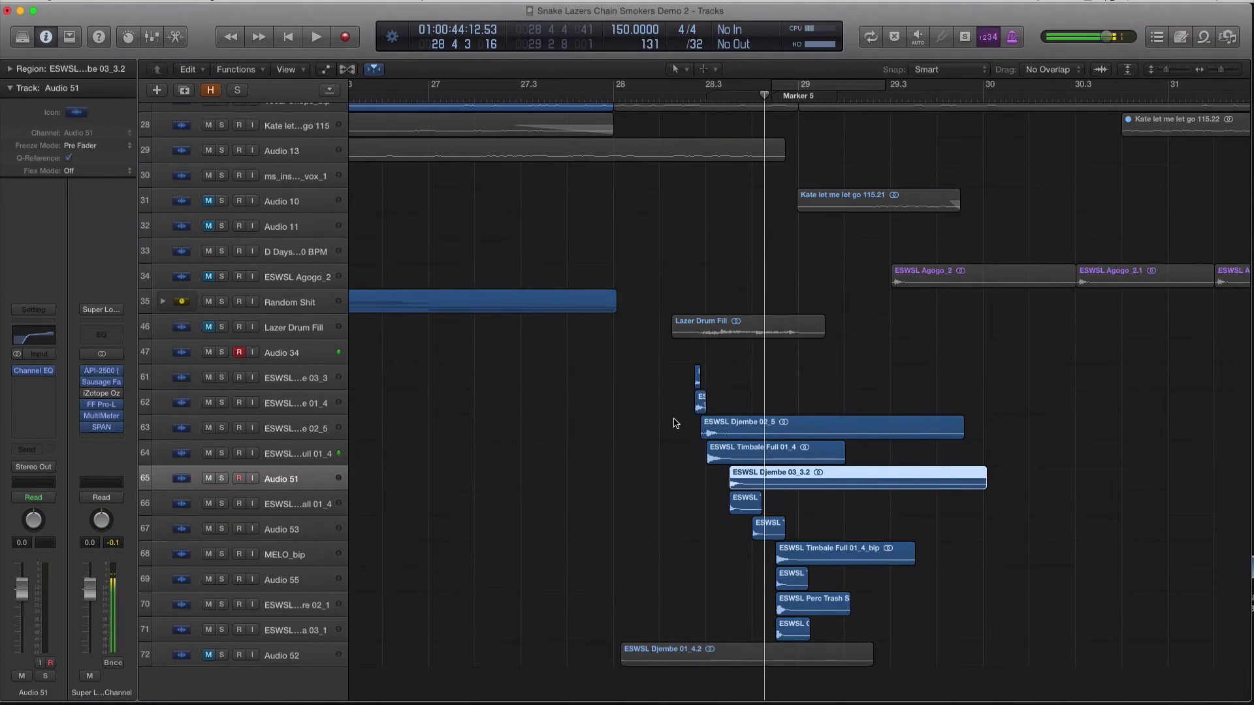
{"action": "scroll", "coordinate": [674, 422], "scroll_direction": "up", "scroll_amount": 6}
{"action": "left_click", "coordinate": [303, 539]}
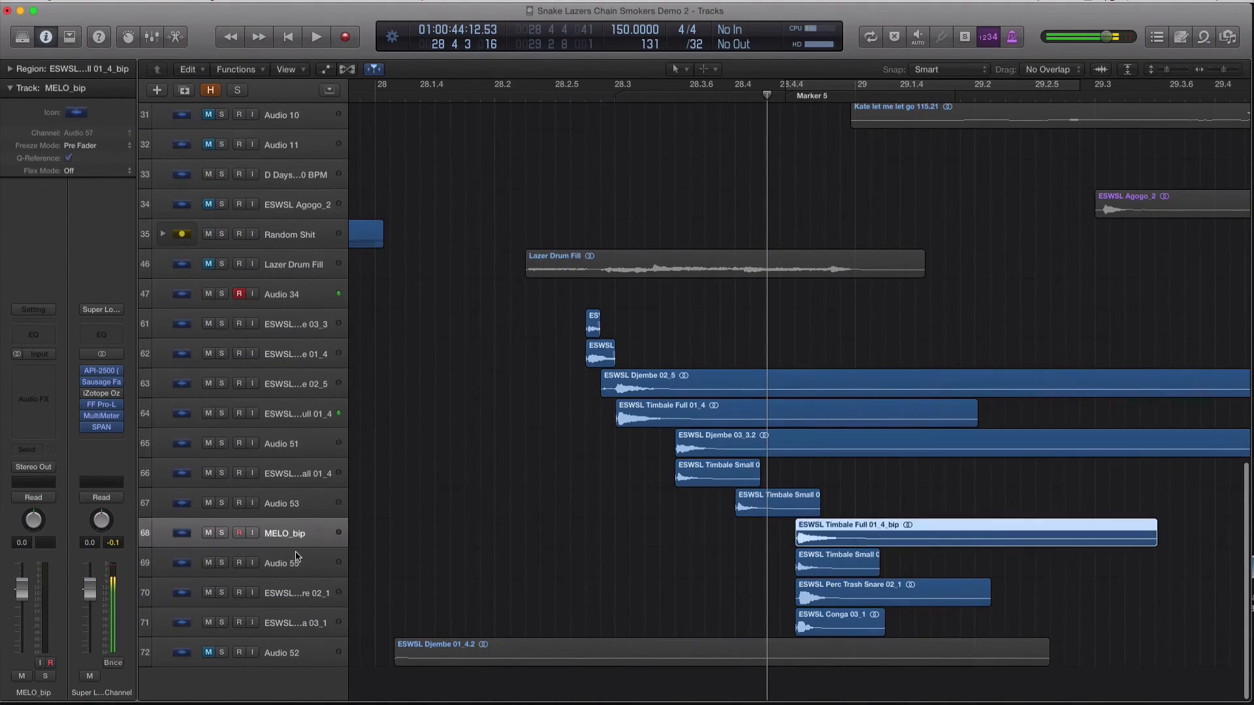
{"action": "key", "text": "Down"}
{"action": "key", "text": "ctrl+s"}
{"action": "key", "text": "Down"}
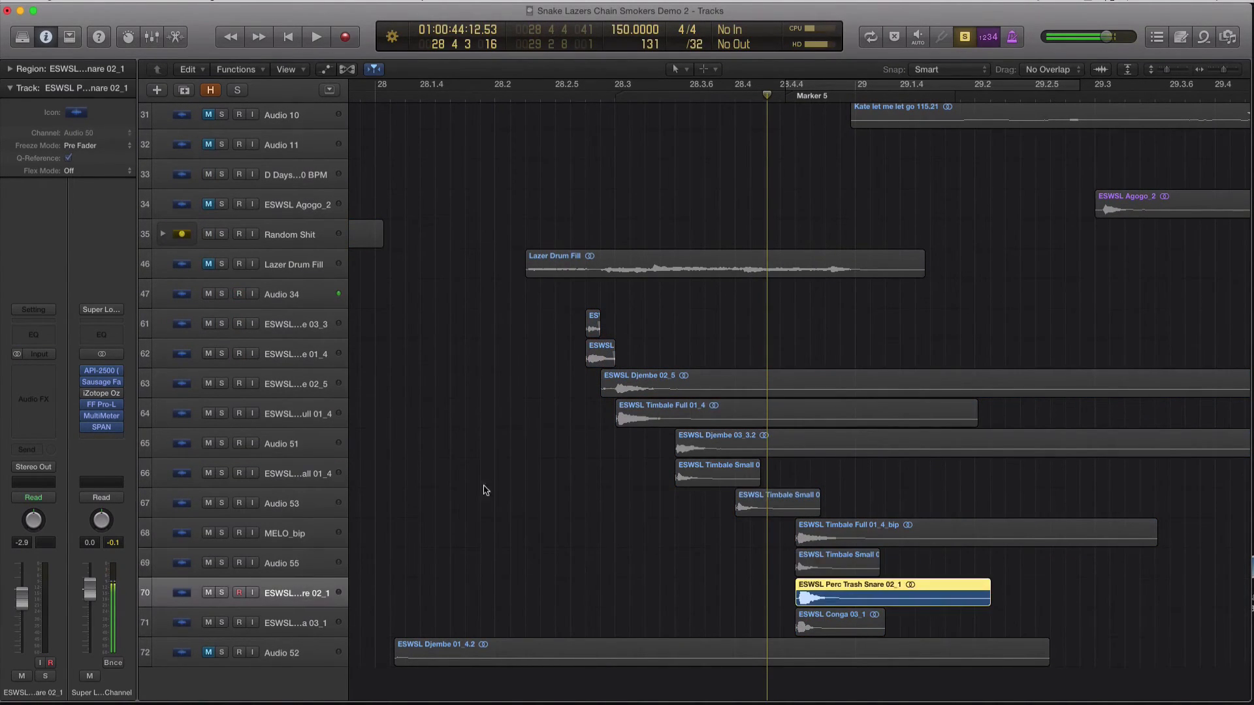
{"action": "left_click", "coordinate": [33, 335]}
{"action": "left_click", "coordinate": [81, 111]}
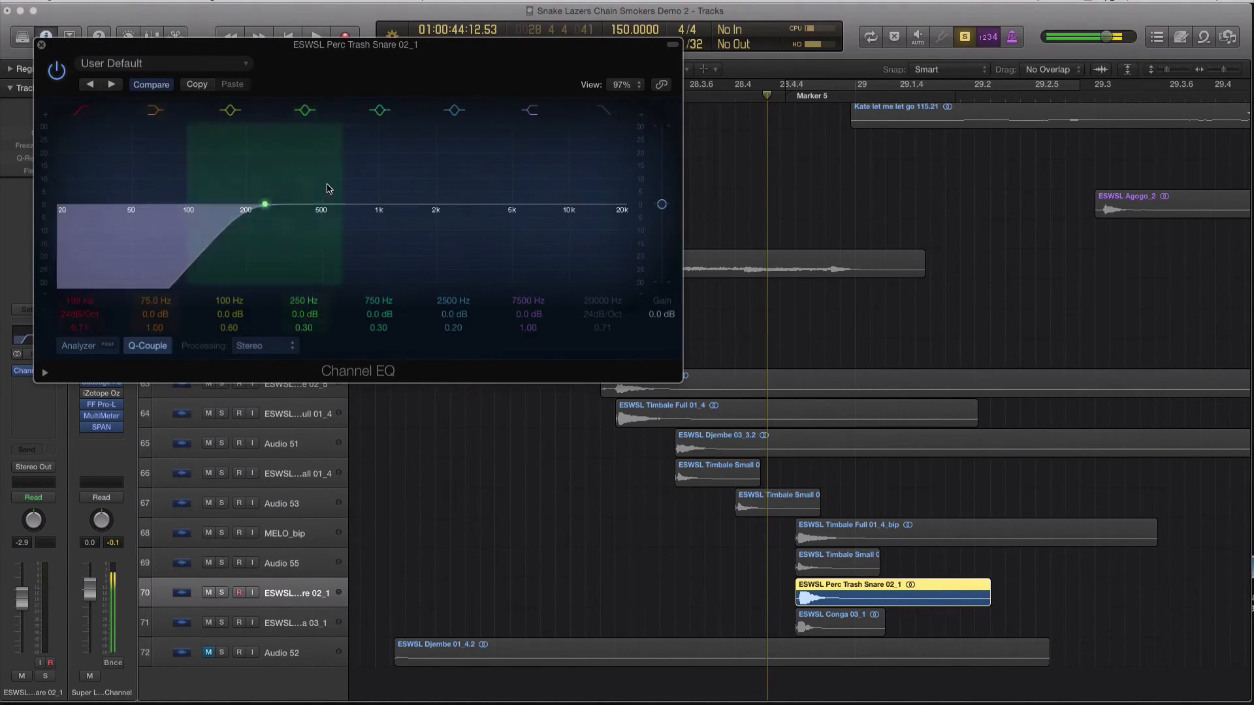
- Boost the trash snare by 11 dB at 3650 Hz and 11.5 dB with a 7600 Hz high shelf, checking it in the mix
{"action": "left_click_drag", "start_coordinate": [428, 186], "coordinate": [467, 154]}
{"action": "left_click_drag", "start_coordinate": [453, 328], "coordinate": [453, 315]}
{"action": "key", "text": "space"}
{"action": "left_click_drag", "start_coordinate": [583, 211], "coordinate": [586, 171]}
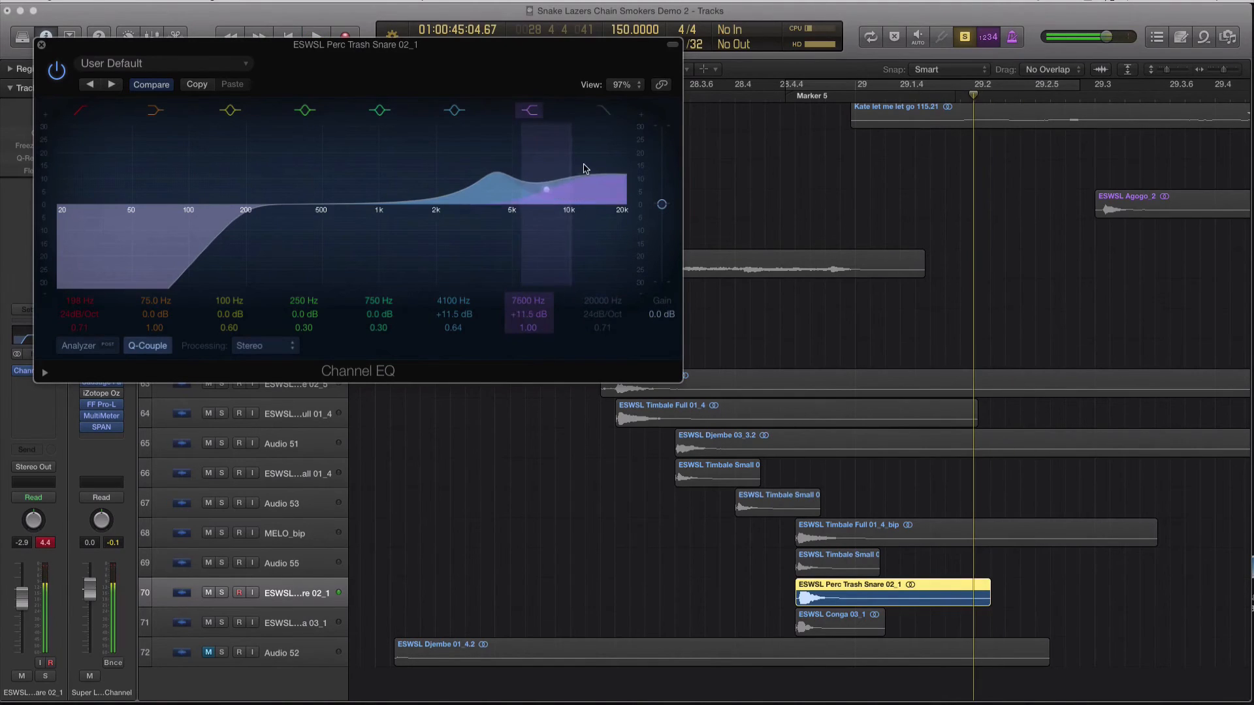
{"action": "left_click_drag", "start_coordinate": [498, 178], "coordinate": [488, 178]}
{"action": "key", "text": "space"}
{"action": "key", "text": "ctrl+s"}
{"action": "key", "text": "space"}
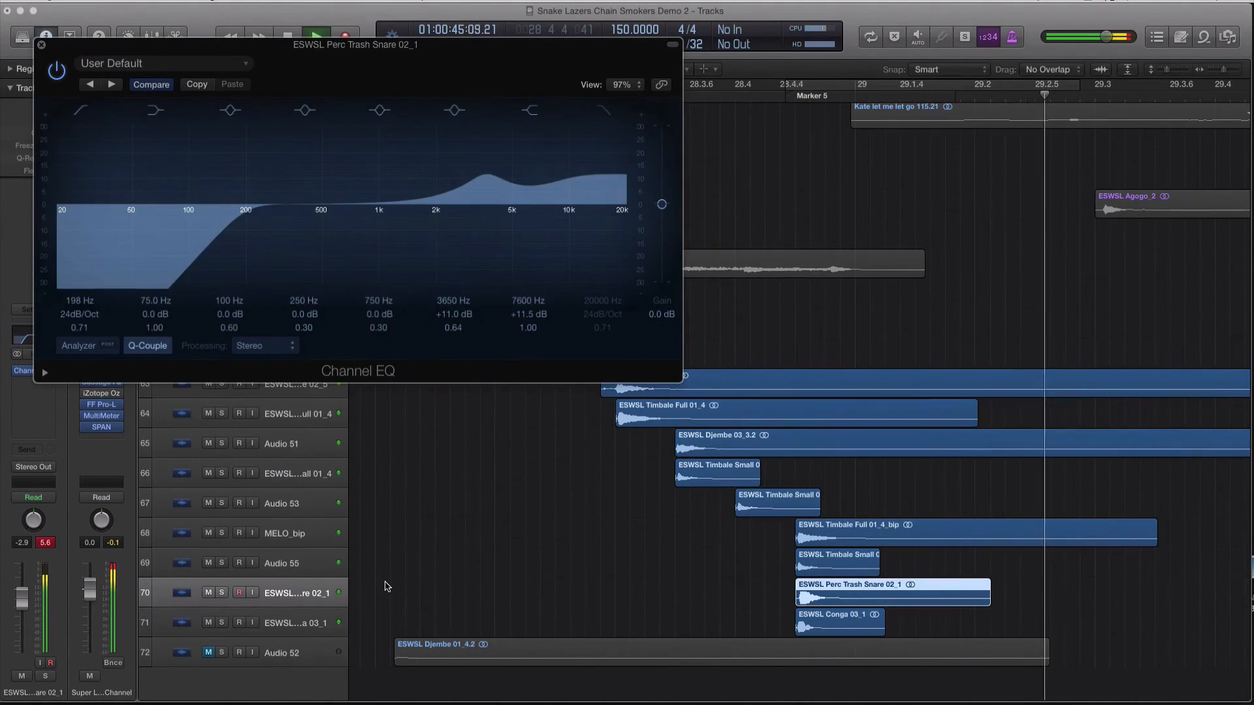
- Lower the trash snare track to -11.6 dB and set its EQ high shelf to -20 dB at 7300 Hz
{"action": "key", "text": "super+Down"}
{"action": "left_click_drag", "start_coordinate": [318, 603], "coordinate": [303, 603]}
{"action": "left_click_drag", "start_coordinate": [578, 149], "coordinate": [560, 246]}
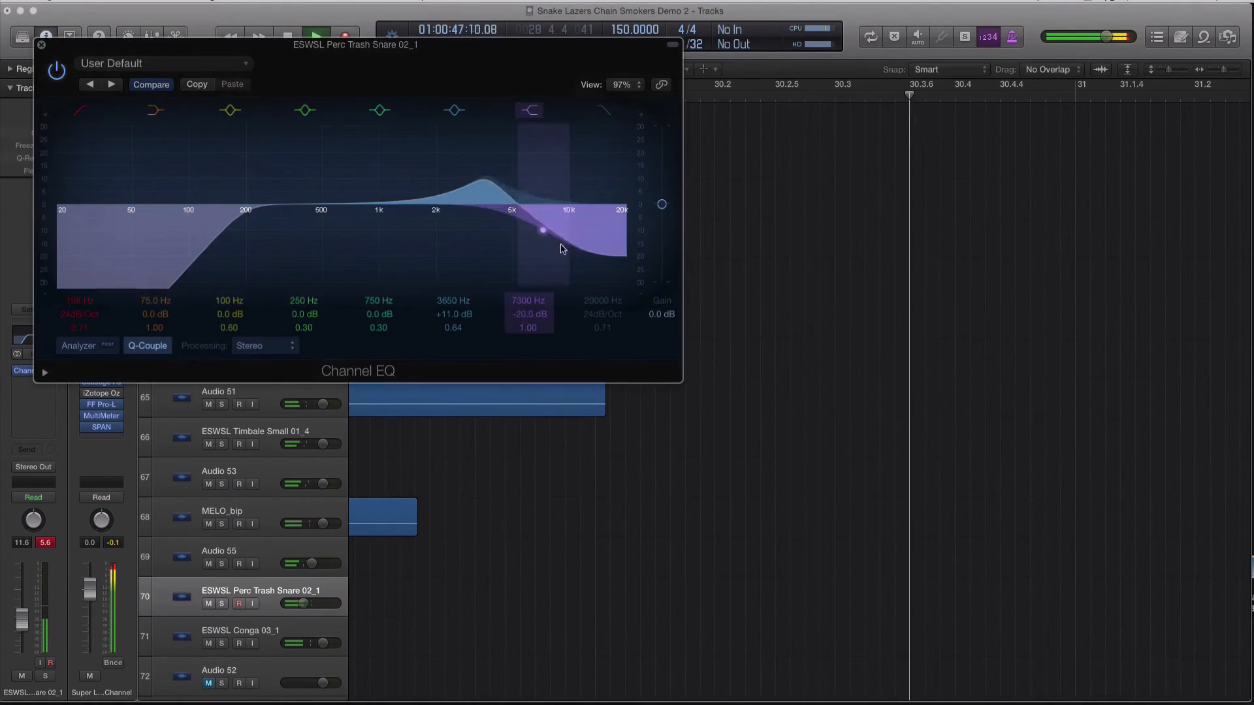
- Boost the trash snare EQ by 7.5 dB at 1480 Hz and audition the result from 28.4, both in the mix and soloed
{"action": "left_click_drag", "start_coordinate": [366, 200], "coordinate": [422, 179]}
{"action": "left_click_drag", "start_coordinate": [270, 51], "coordinate": [970, 60]}
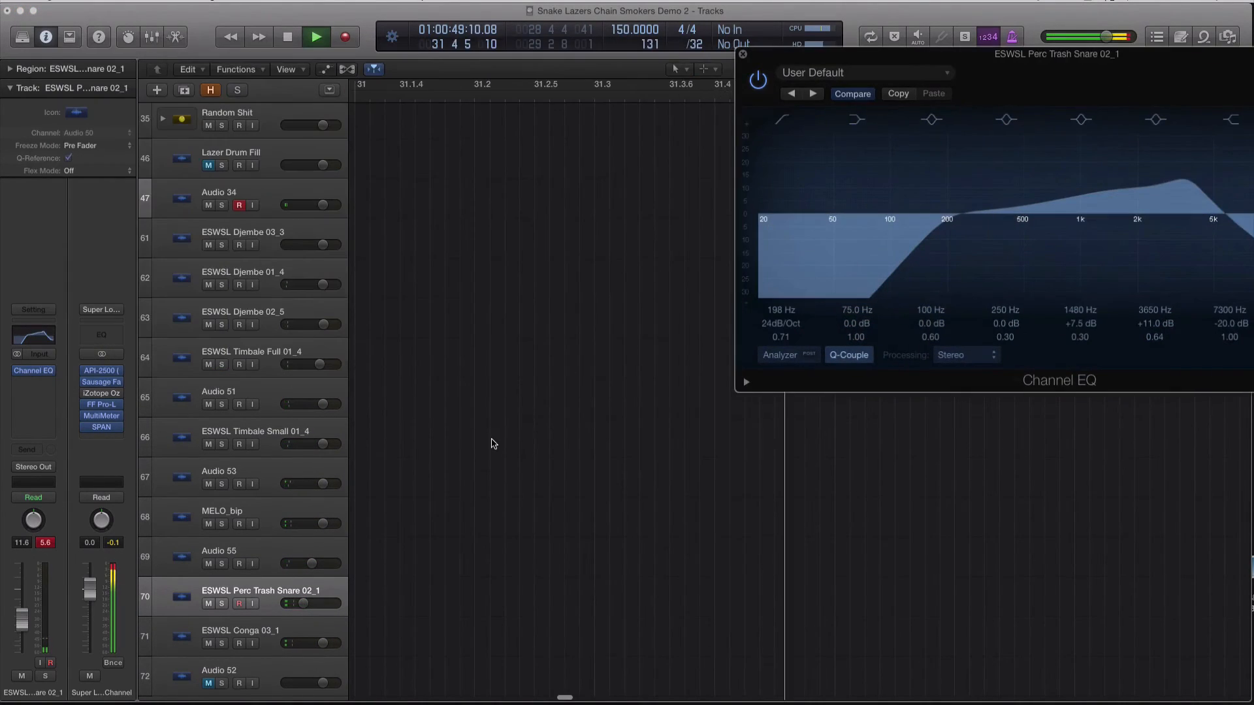
{"action": "scroll", "coordinate": [493, 443], "scroll_direction": "left", "scroll_amount": 20}
{"action": "key", "text": "space"}
{"action": "left_click", "coordinate": [622, 98]}
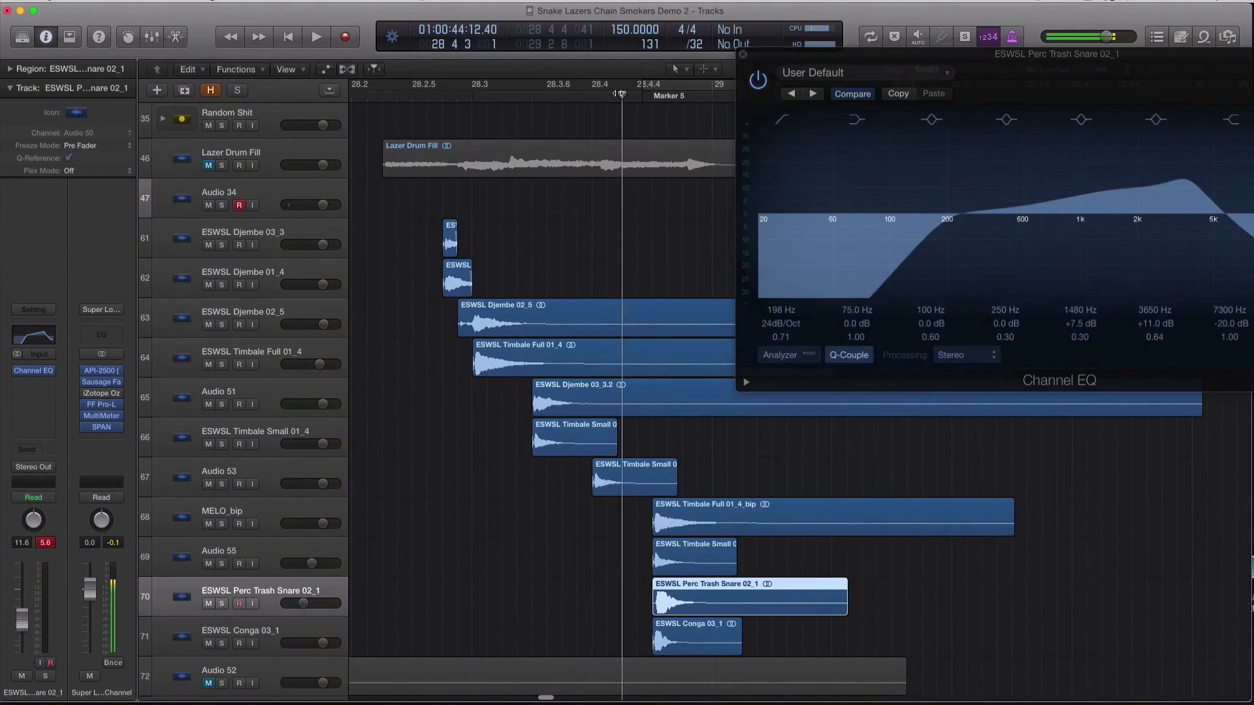
{"action": "key", "text": "space"}
{"action": "key", "text": "space"}
{"action": "key", "text": "ctrl+s"}
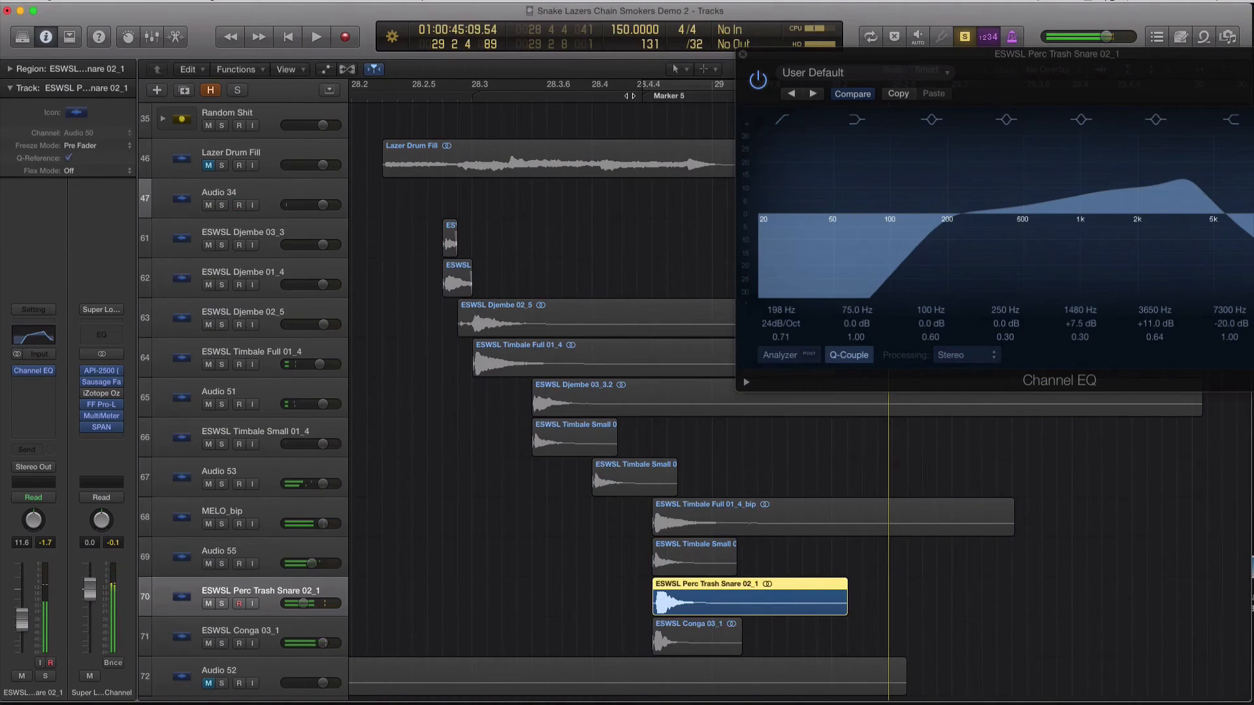
{"action": "key", "text": "space"}
{"action": "key", "text": "ctrl+s"}
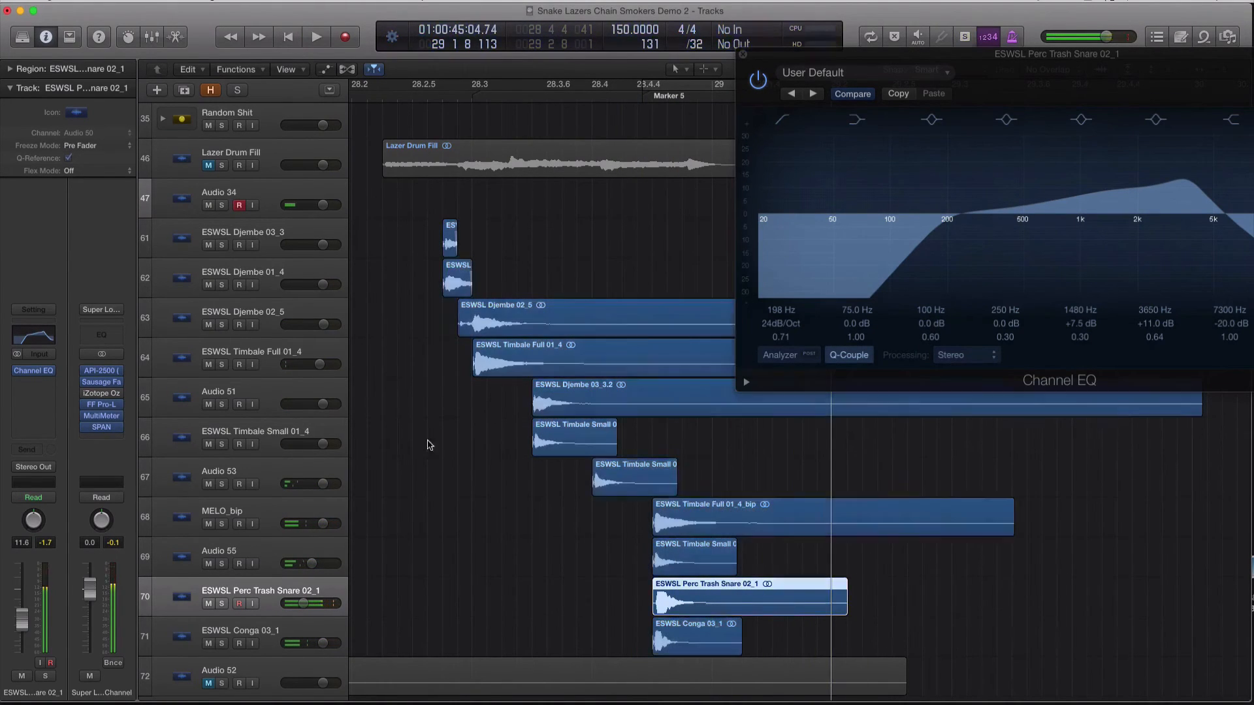
- Solo the ESWSL Conga 03_1 region and add a Channel EQ with a low cut at 510 Hz
{"action": "left_click", "coordinate": [304, 603]}
{"action": "left_click", "coordinate": [297, 631]}
{"action": "key", "text": "ctrl+s"}
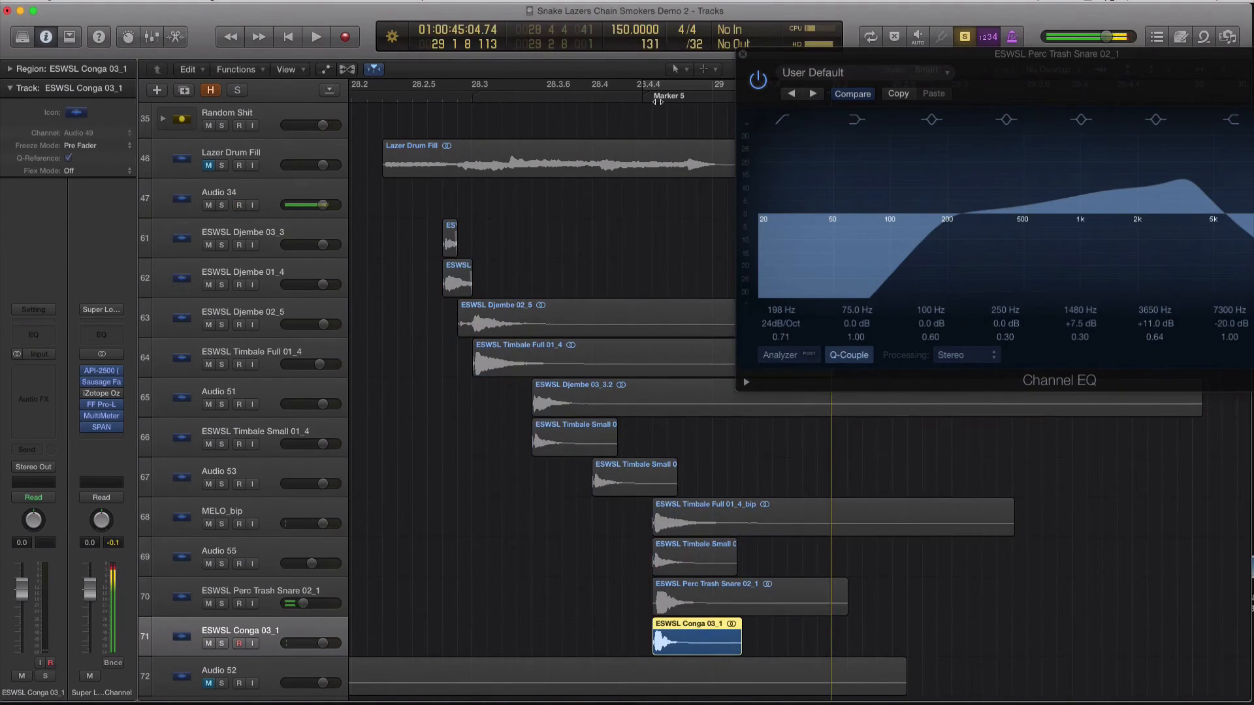
{"action": "key", "text": "space"}
{"action": "left_click", "coordinate": [742, 54]}
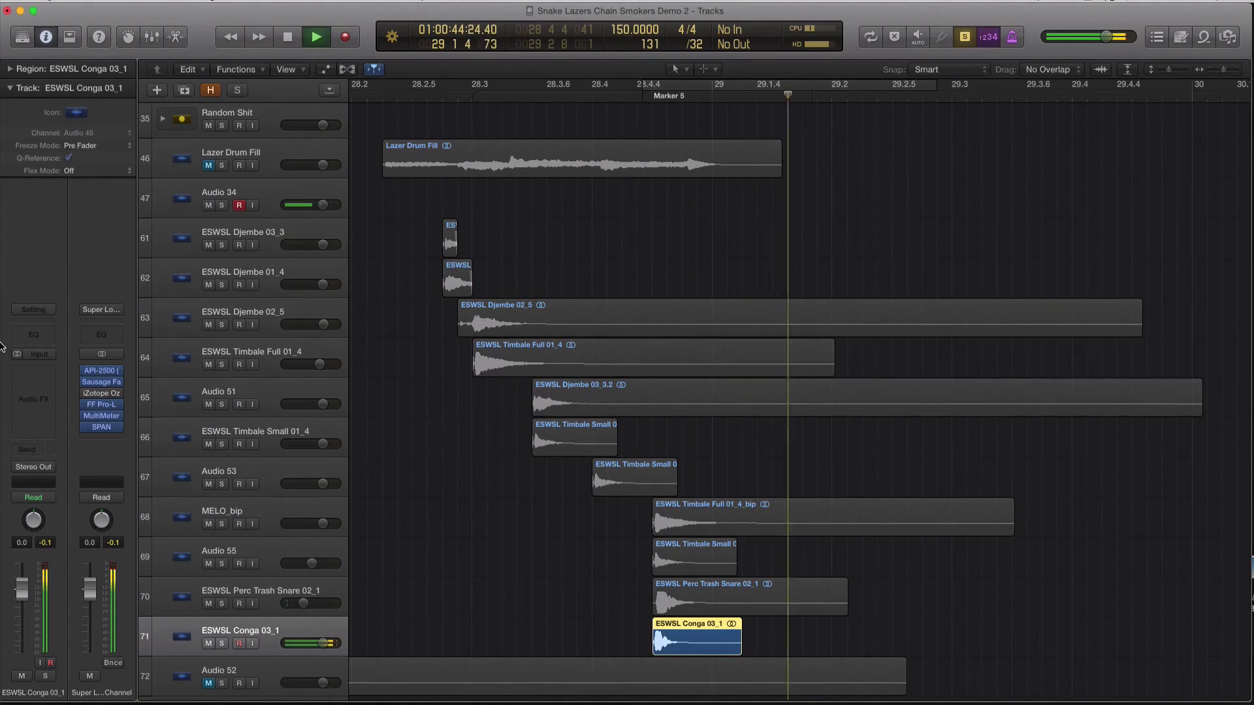
{"action": "left_click", "coordinate": [83, 112]}
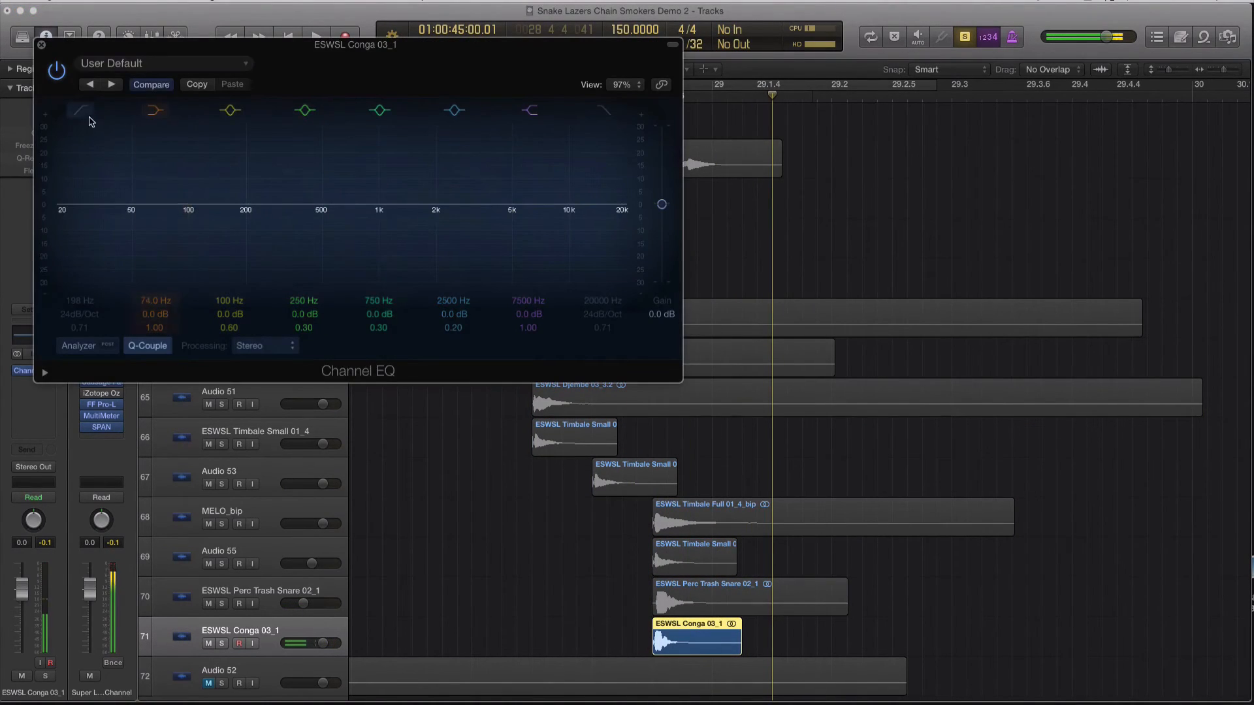
{"action": "left_click_drag", "start_coordinate": [248, 224], "coordinate": [290, 211]}
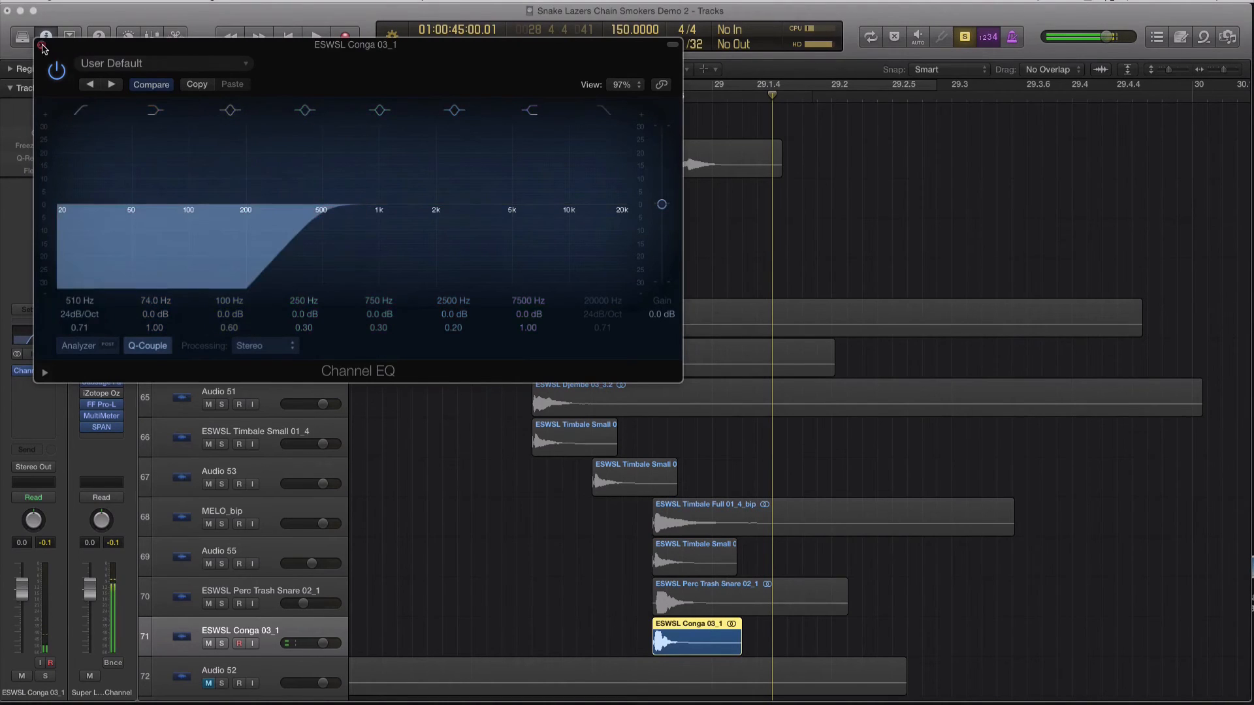
- Close the conga EQ, lower the conga track to -7.8 dB and turn solo off
{"action": "left_click", "coordinate": [41, 45]}
{"action": "left_click_drag", "start_coordinate": [22, 589], "coordinate": [22, 597]}
{"action": "key", "text": "ctrl+s"}
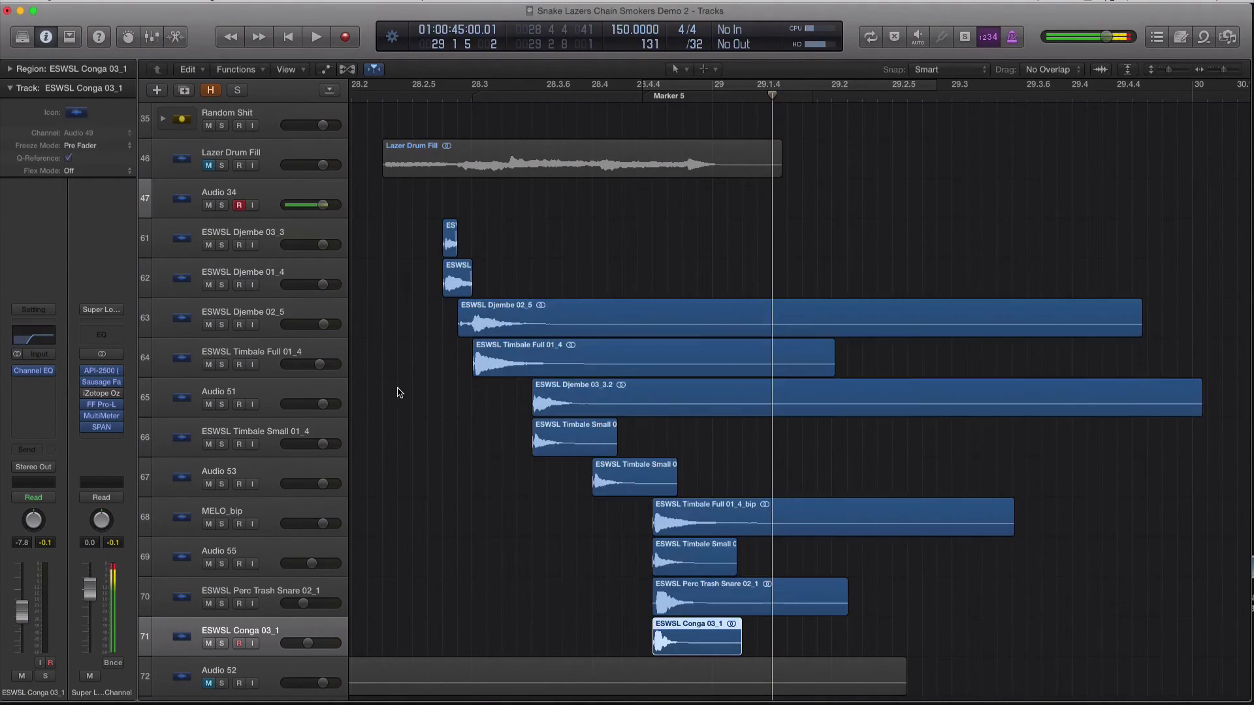
- Lower the Timbale Full 01_4 and Djembe 02_5 tracks to -3.3 dB, Djembe 01_4 to -2.2 dB and Djembe 03_3 to -2.9 dB
{"action": "key", "text": "super+Left"}
{"action": "key", "text": "super+Left"}
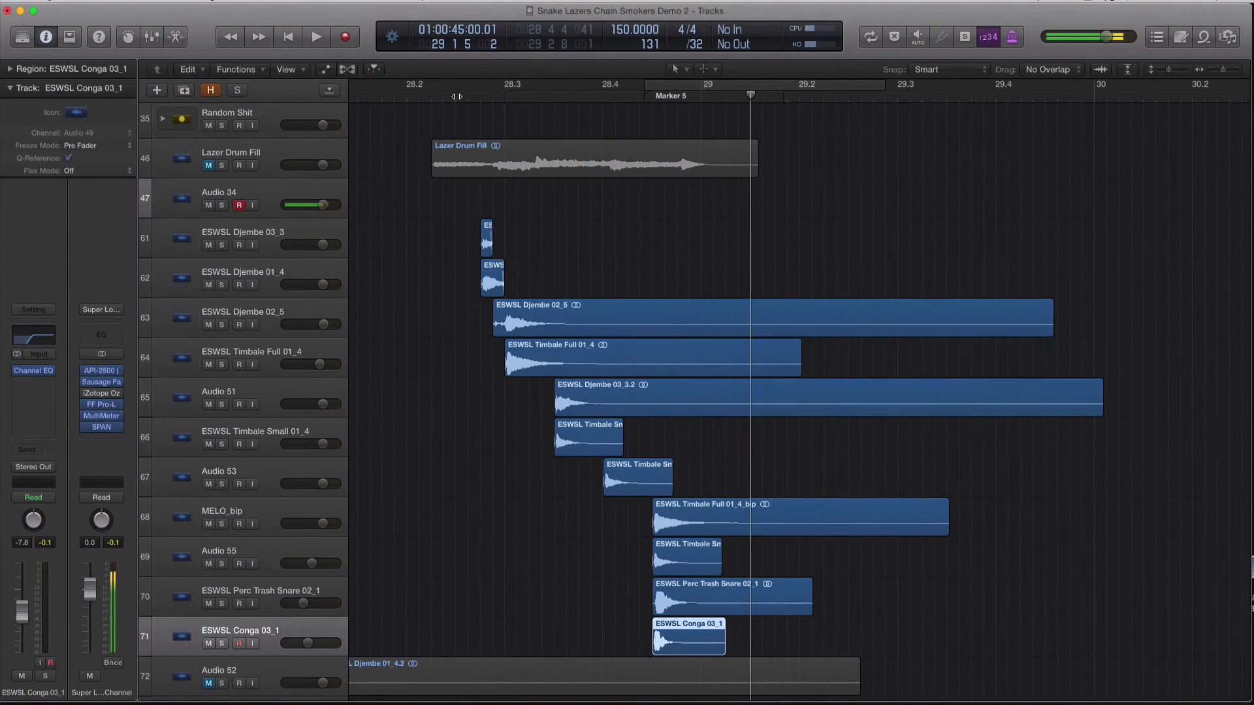
{"action": "left_click", "coordinate": [457, 96]}
{"action": "scroll", "coordinate": [395, 125], "scroll_direction": "down", "scroll_amount": 5}
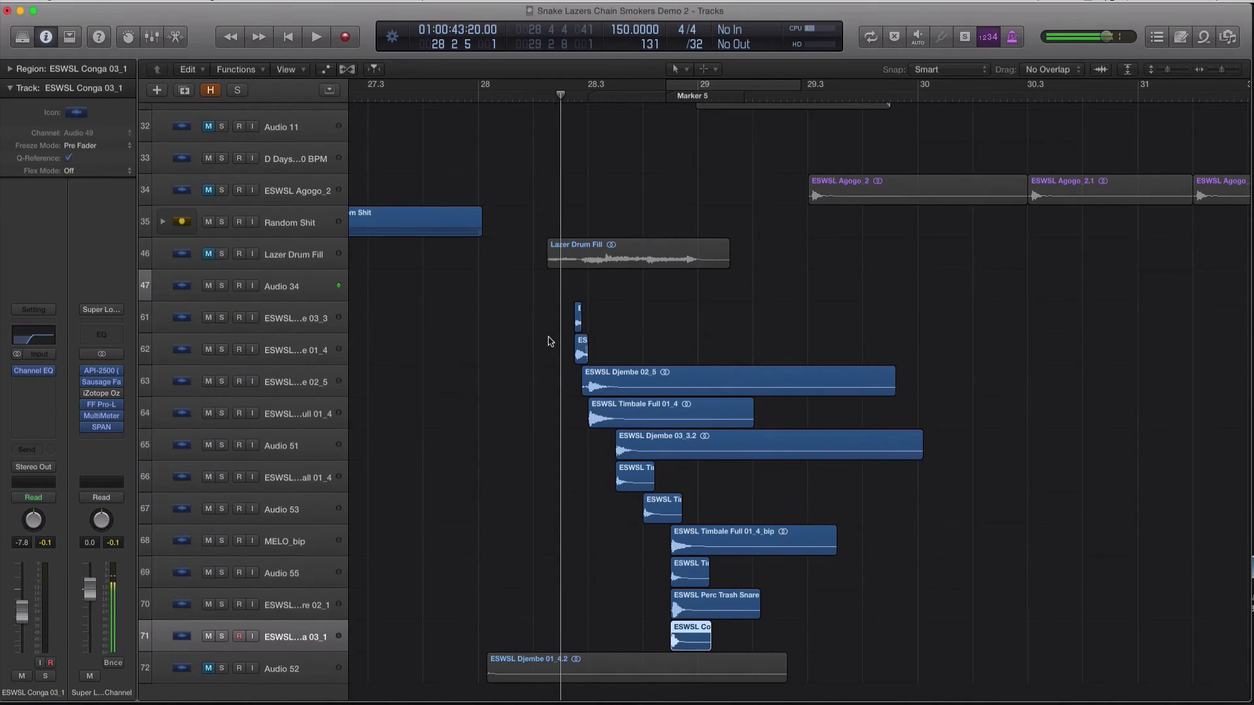
{"action": "scroll", "coordinate": [549, 341], "scroll_direction": "down", "scroll_amount": 1}
{"action": "scroll", "coordinate": [545, 339], "scroll_direction": "up", "scroll_amount": 5}
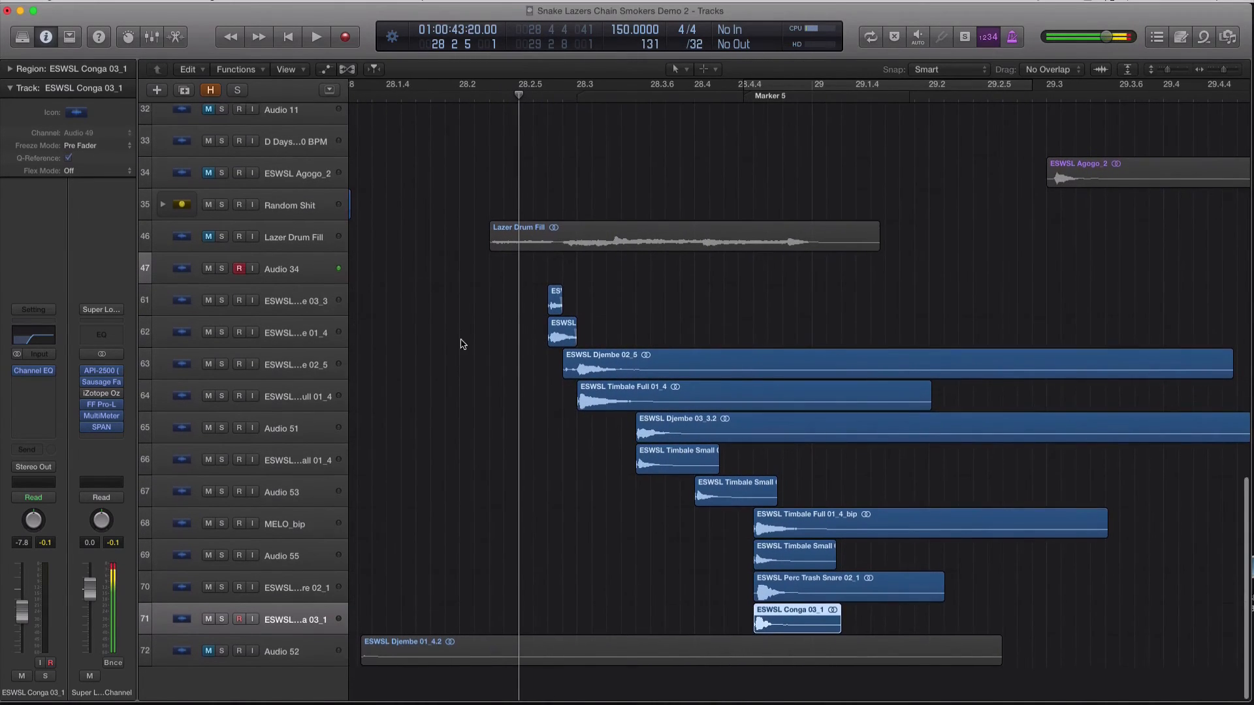
{"action": "scroll", "coordinate": [462, 344], "scroll_direction": "up", "scroll_amount": 1}
{"action": "left_click", "coordinate": [300, 336]}
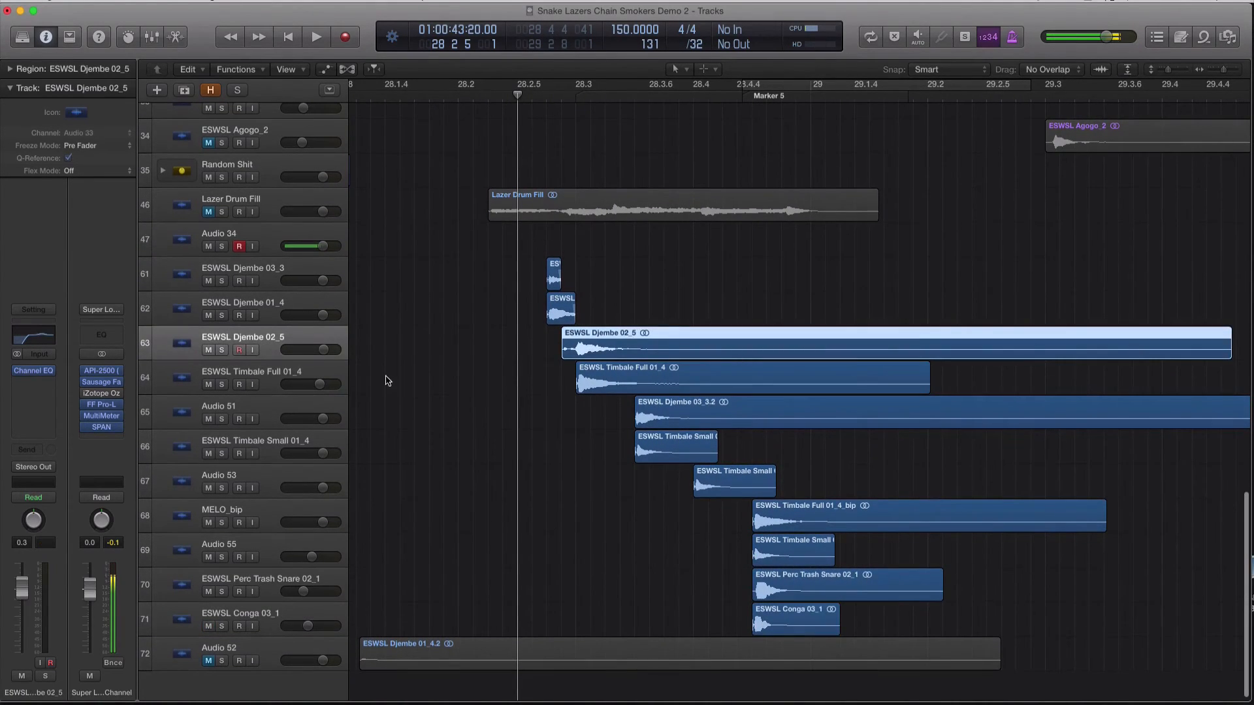
{"action": "scroll", "coordinate": [388, 381], "scroll_direction": "up", "scroll_amount": 1}
{"action": "left_click_drag", "start_coordinate": [318, 356], "coordinate": [325, 405]}
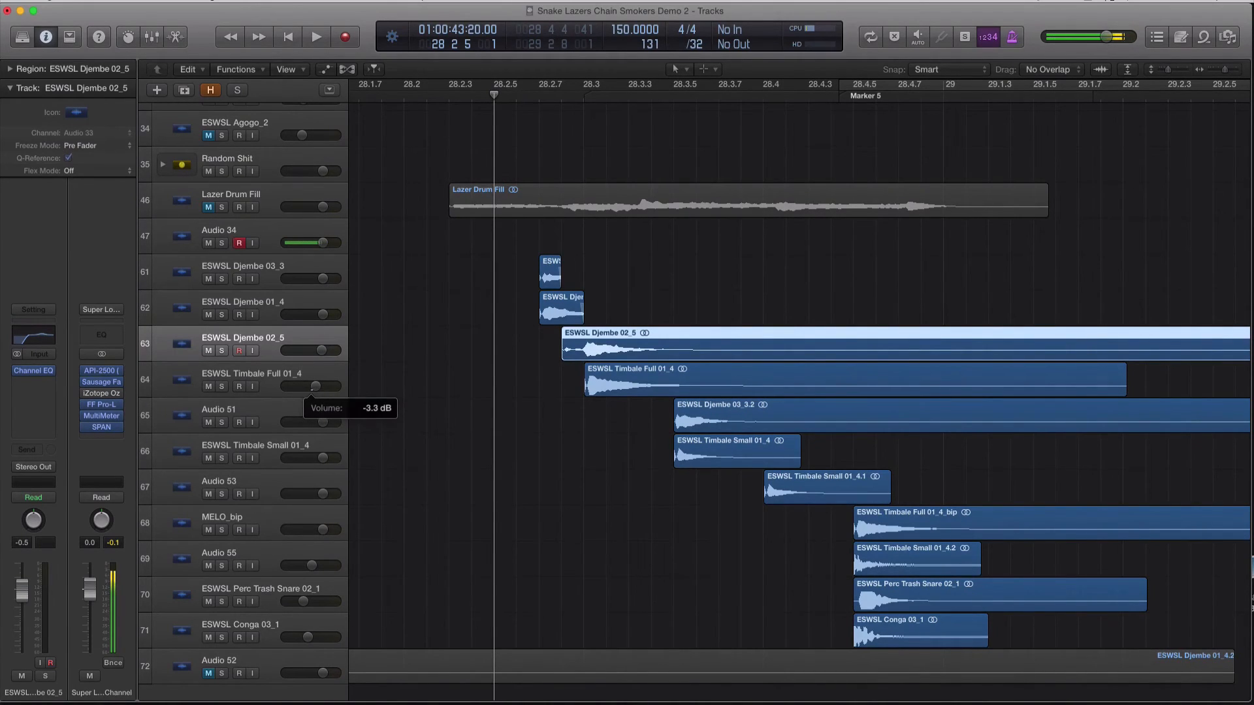
{"action": "left_click_drag", "start_coordinate": [323, 350], "coordinate": [322, 371]}
{"action": "left_click_drag", "start_coordinate": [317, 314], "coordinate": [318, 333]}
{"action": "left_click_drag", "start_coordinate": [324, 280], "coordinate": [324, 300]}
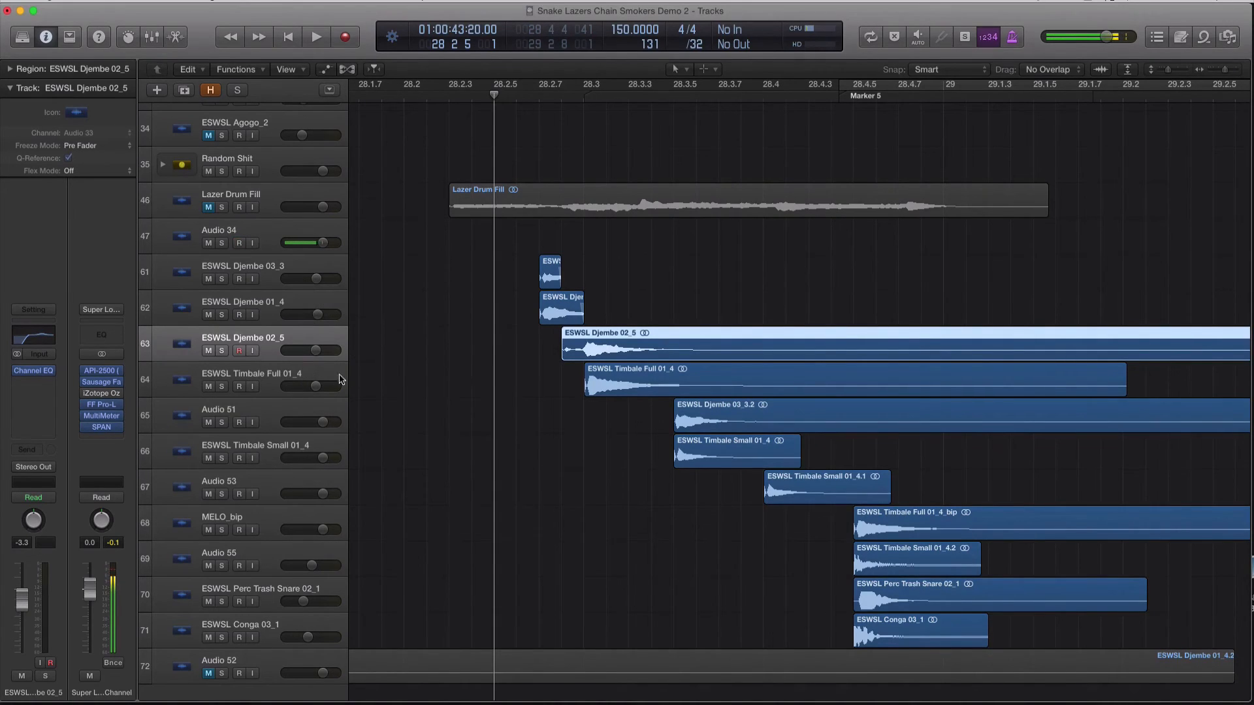
- Lower the Audio 51 track to -3.3 dB and Timbale Small 01_4 to -1.6 dB, and reduce Audio 53 slightly
{"action": "left_click", "coordinate": [292, 423]}
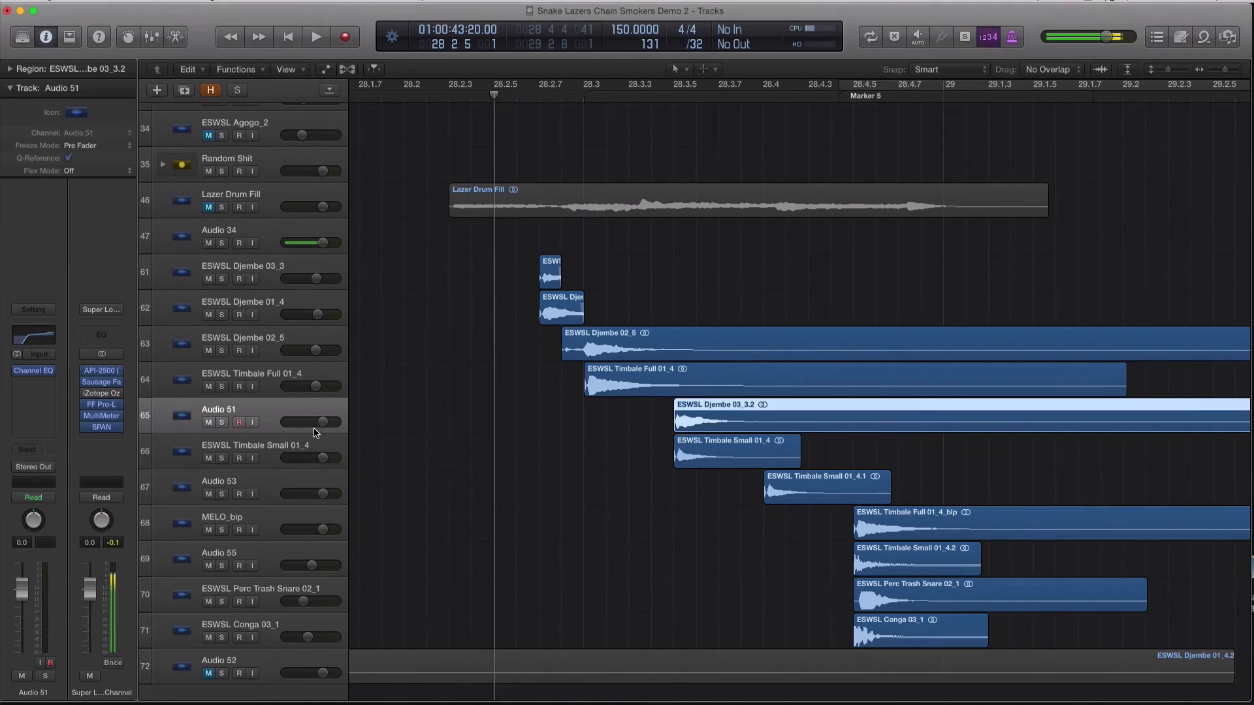
{"action": "left_click_drag", "start_coordinate": [321, 425], "coordinate": [313, 458]}
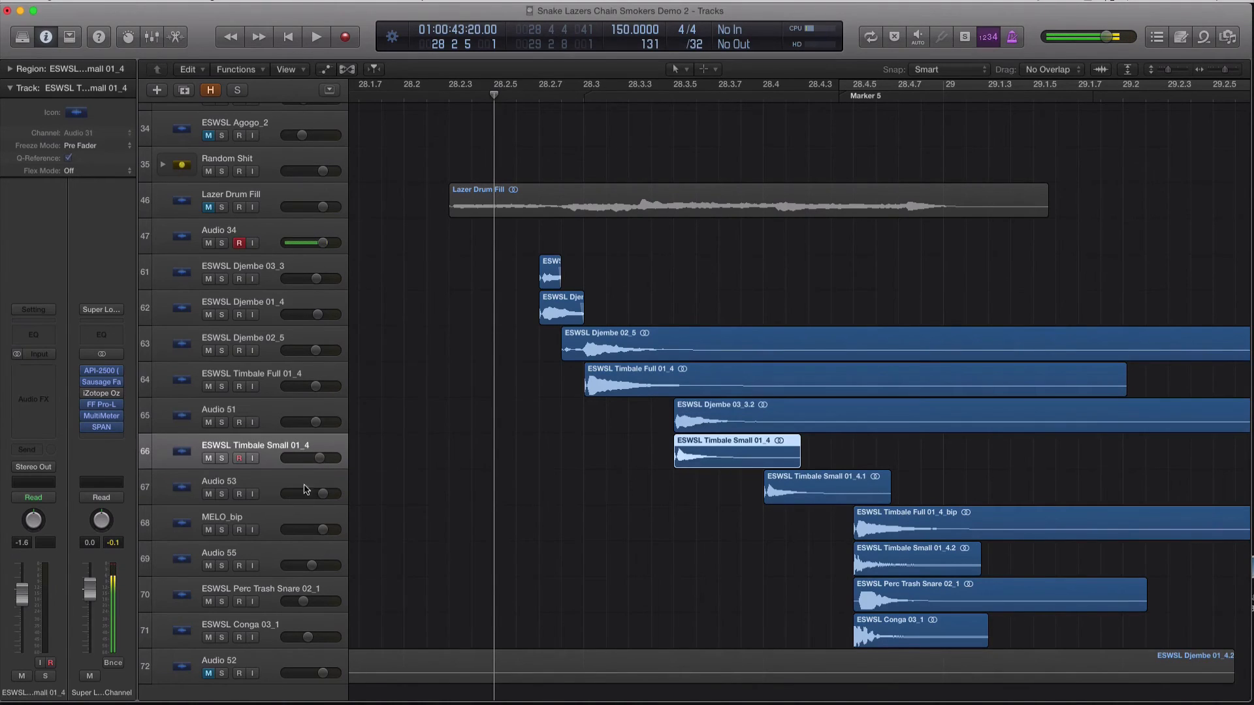
{"action": "left_click_drag", "start_coordinate": [696, 98], "coordinate": [673, 97]}
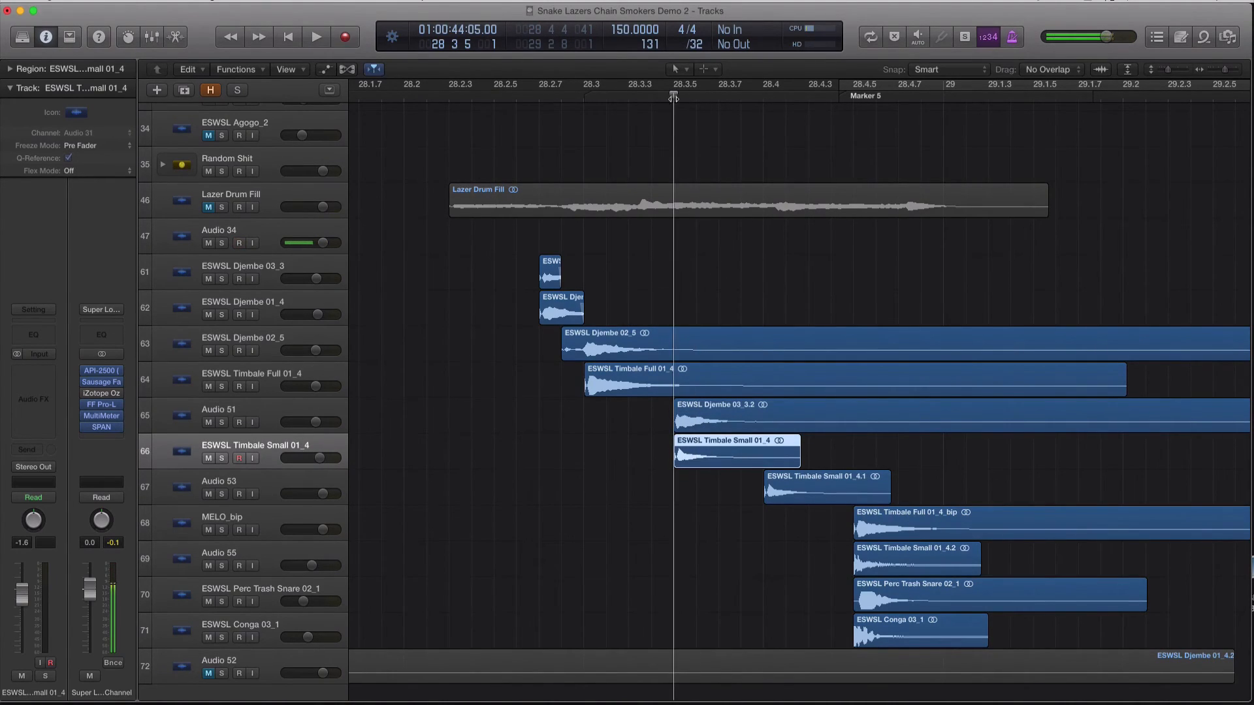
{"action": "left_click", "coordinate": [253, 482]}
{"action": "left_click_drag", "start_coordinate": [324, 494], "coordinate": [323, 493]}
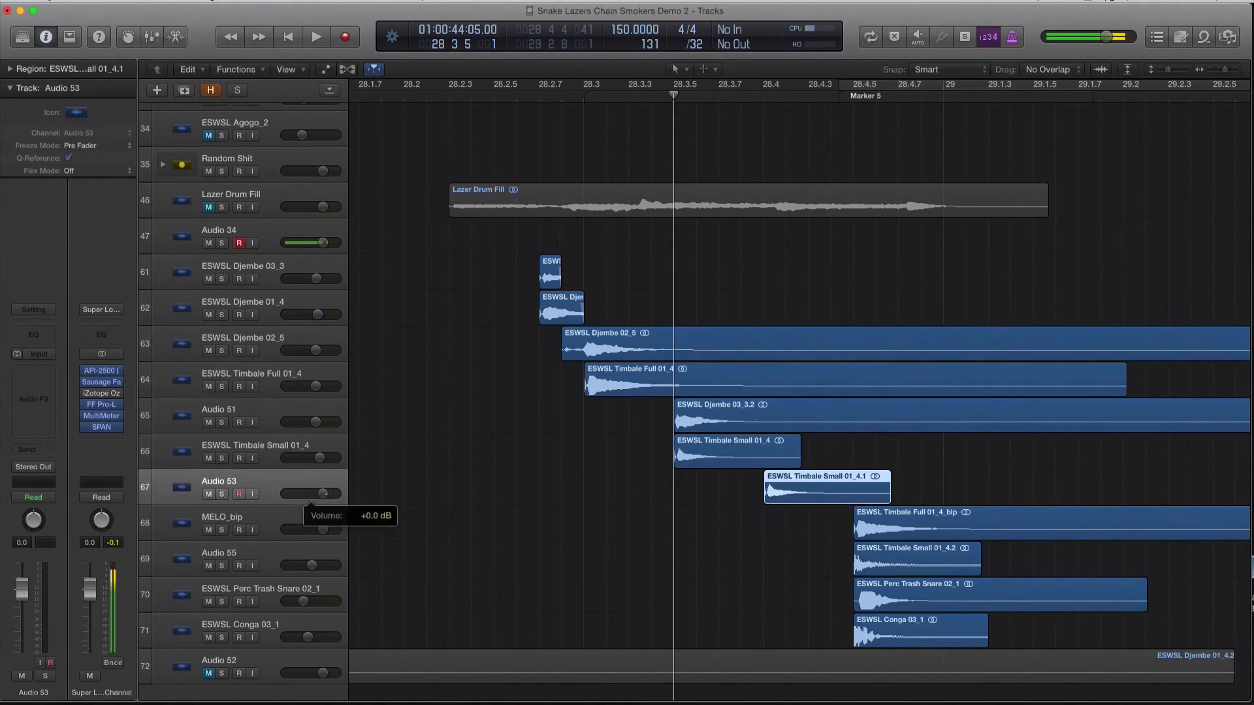
- Set the Timbale Small 01_4 track to -2.8 dB and Audio 53 to -1.5 dB, and lower MELO_bip slightly
{"action": "left_click", "coordinate": [320, 458]}
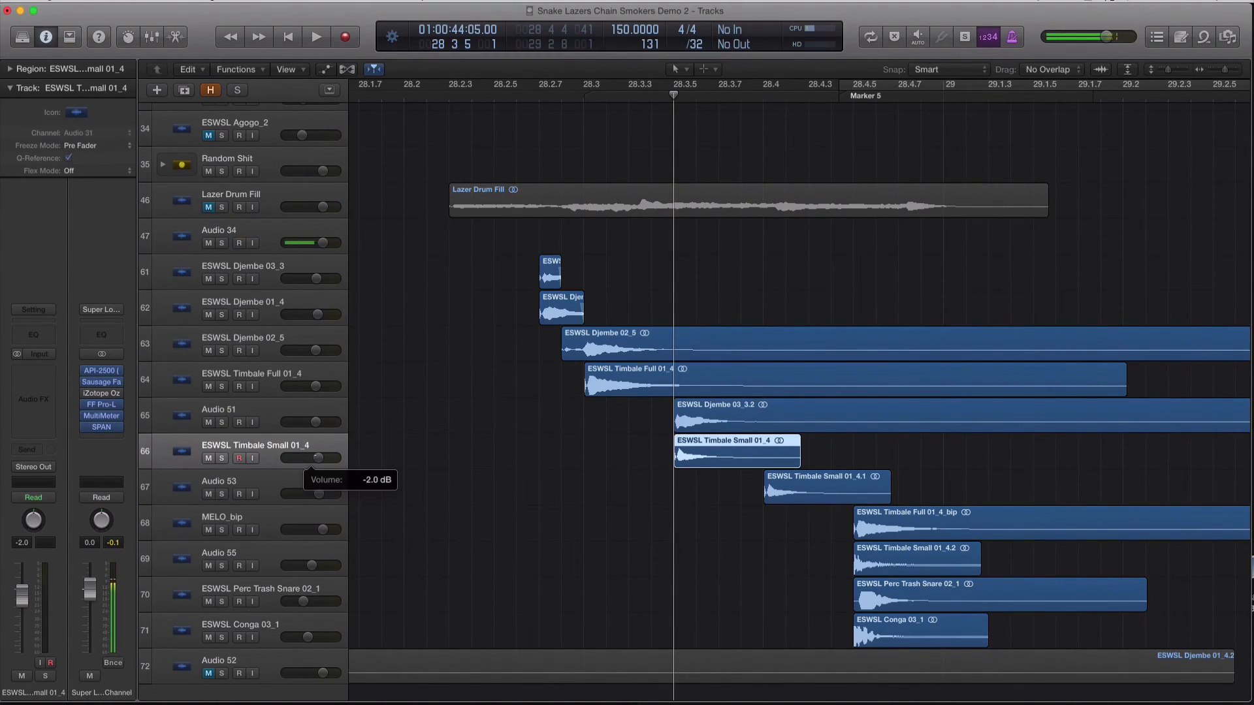
{"action": "left_click", "coordinate": [310, 422]}
{"action": "left_click_drag", "start_coordinate": [310, 422], "coordinate": [316, 458]}
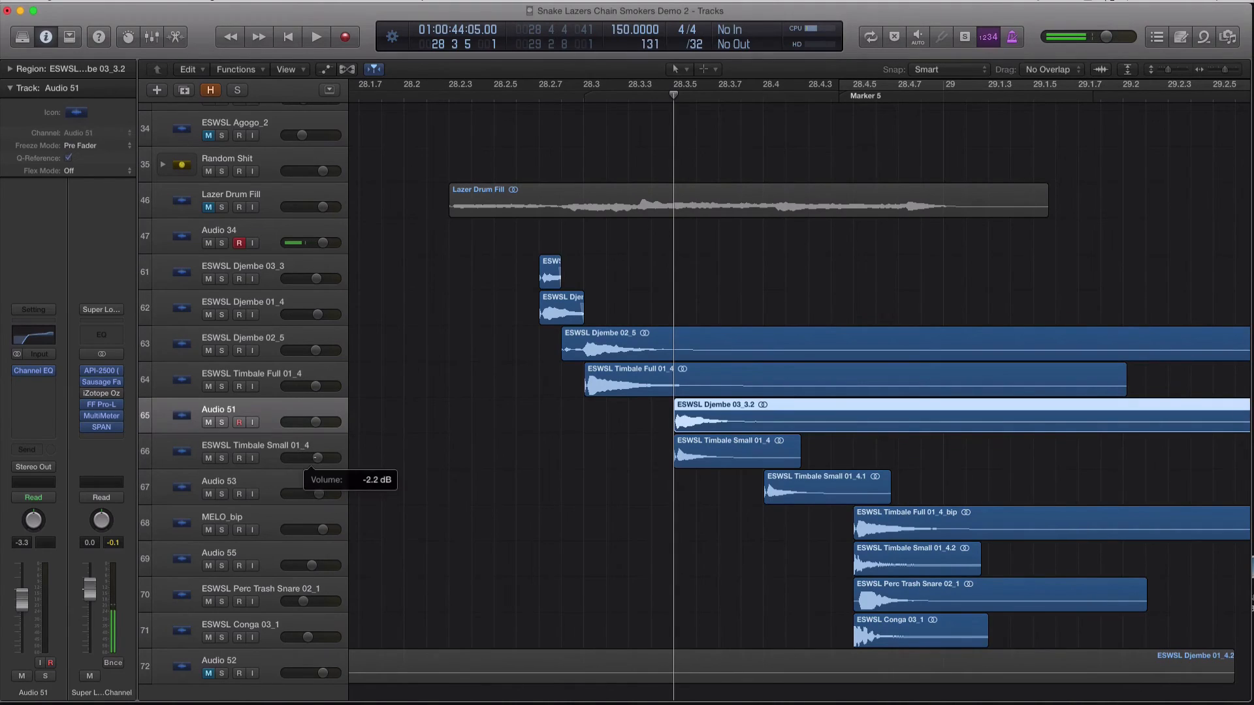
{"action": "left_click", "coordinate": [319, 494]}
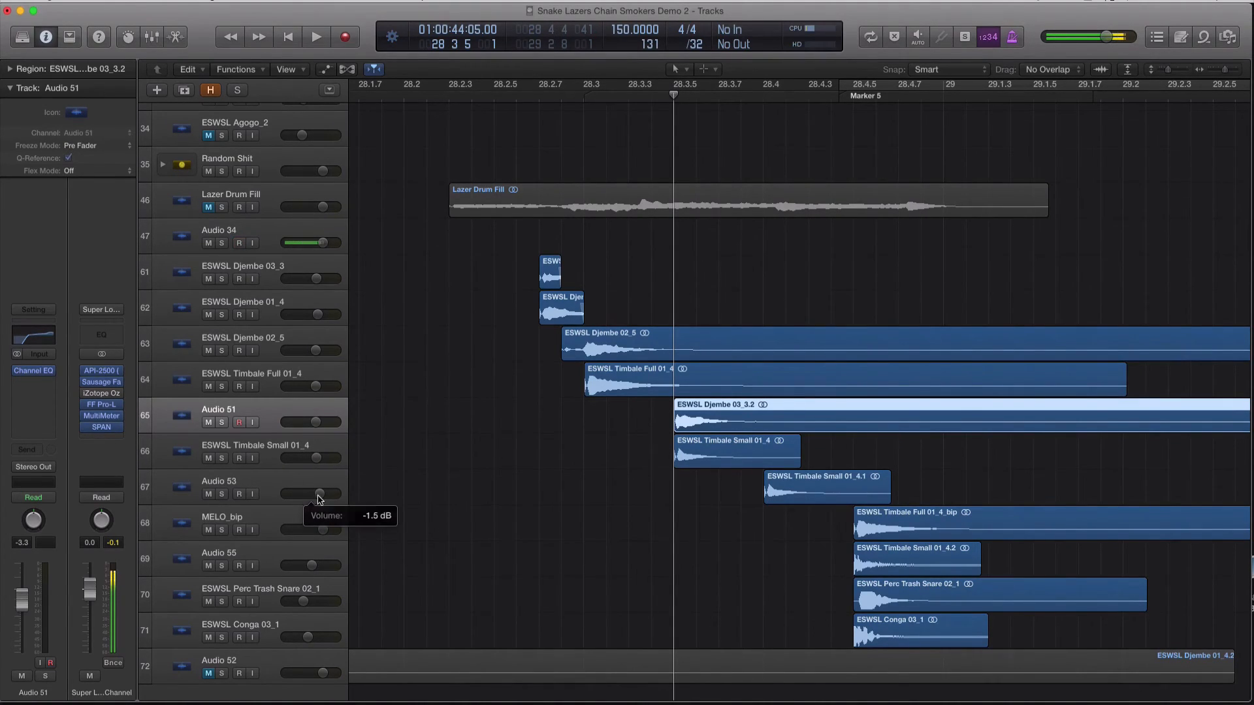
{"action": "left_click", "coordinate": [286, 486]}
{"action": "scroll", "coordinate": [298, 501], "scroll_direction": "down", "scroll_amount": 1}
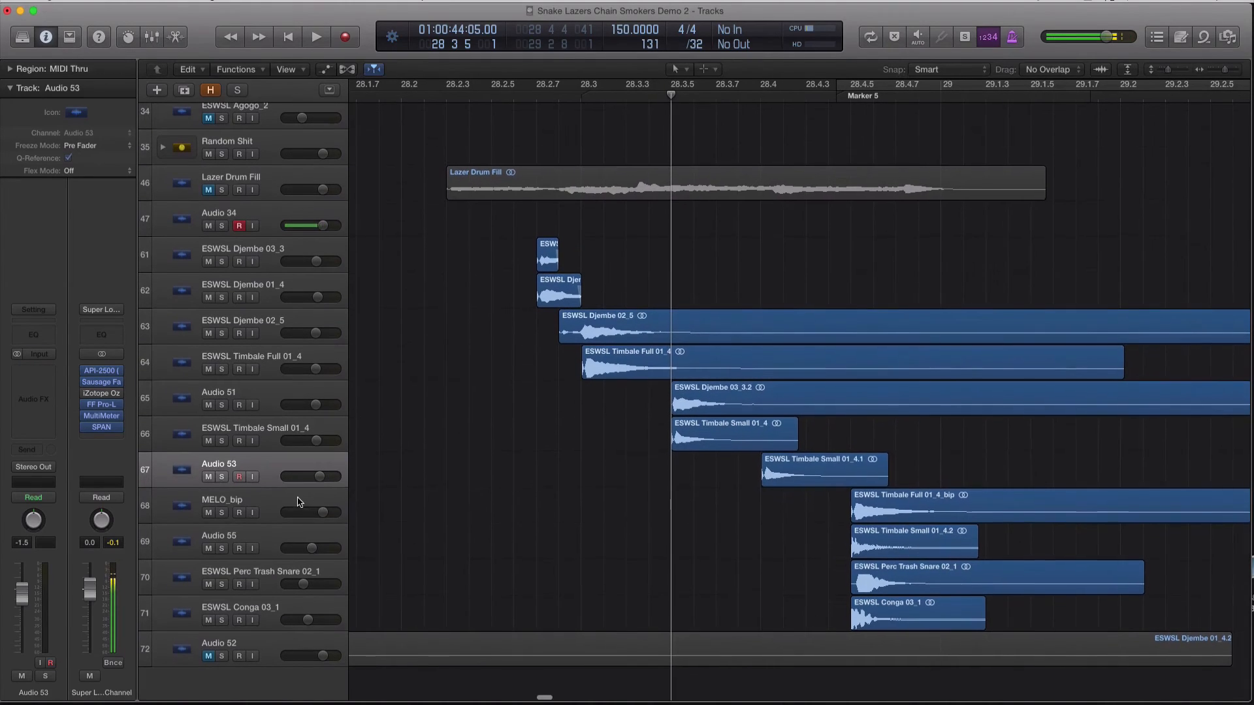
{"action": "left_click_drag", "start_coordinate": [322, 513], "coordinate": [321, 513]}
{"action": "left_click", "coordinate": [312, 549]}
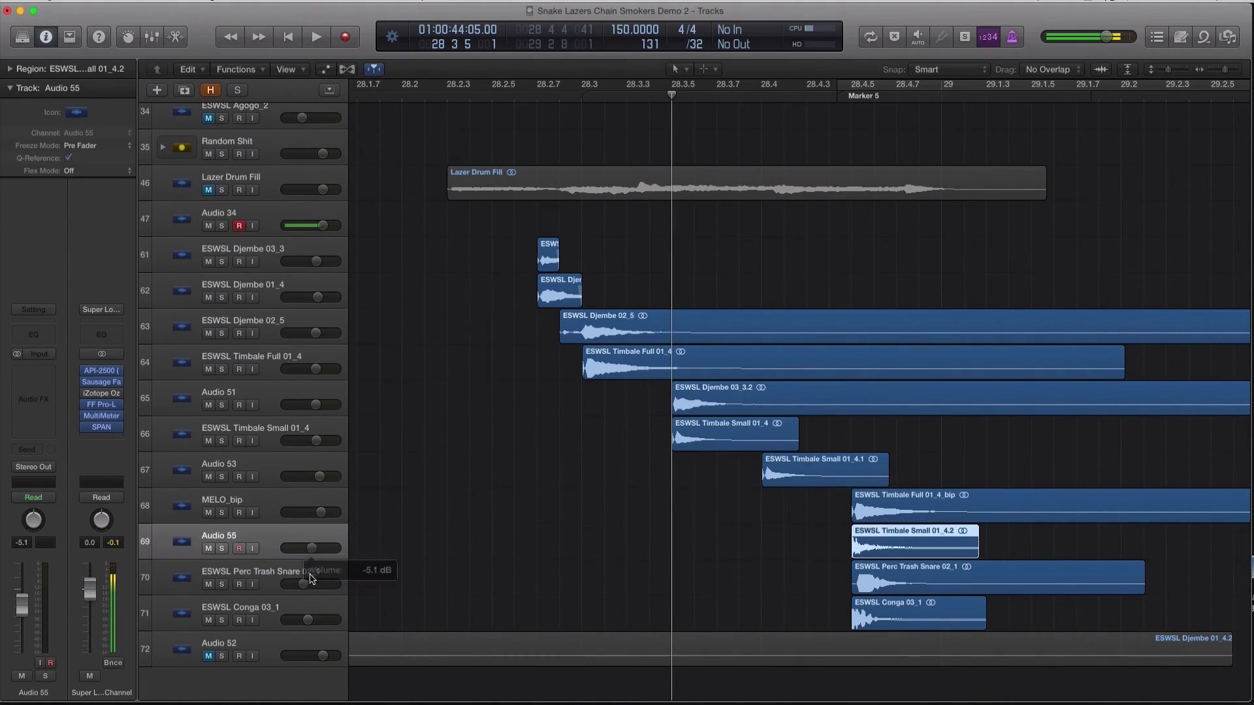
- Step through the djembe, Audio 51 and Timbale Small 01_4 tracks to review their channel strips and the fill's staggered hits
{"action": "left_click", "coordinate": [276, 304]}
{"action": "left_click", "coordinate": [273, 253]}
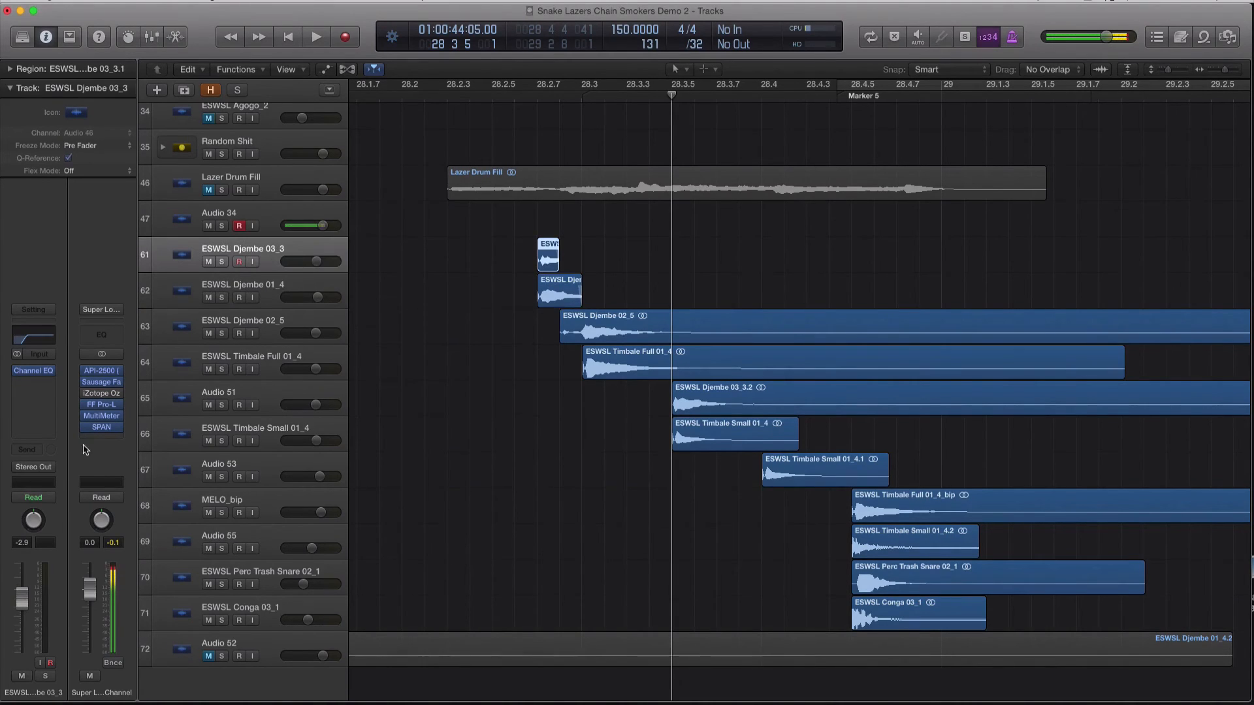
{"action": "left_click", "coordinate": [276, 285]}
{"action": "scroll", "coordinate": [533, 288], "scroll_direction": "left", "scroll_amount": 2}
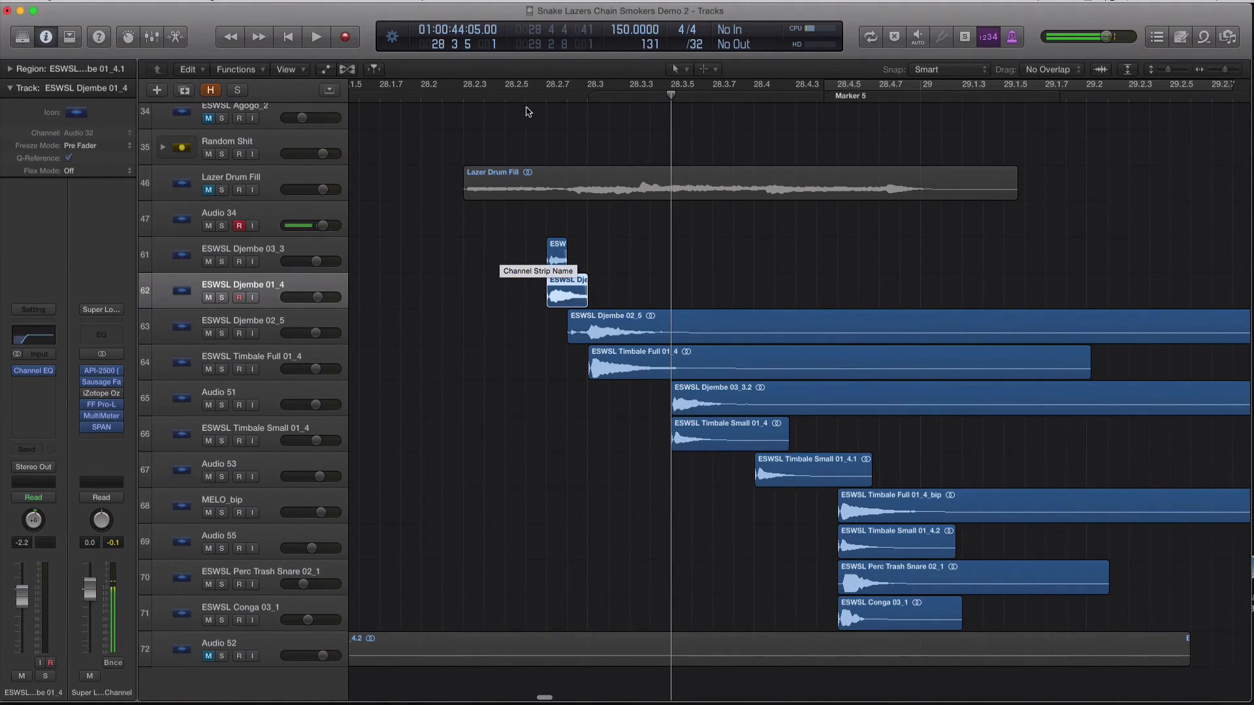
{"action": "left_click", "coordinate": [292, 335]}
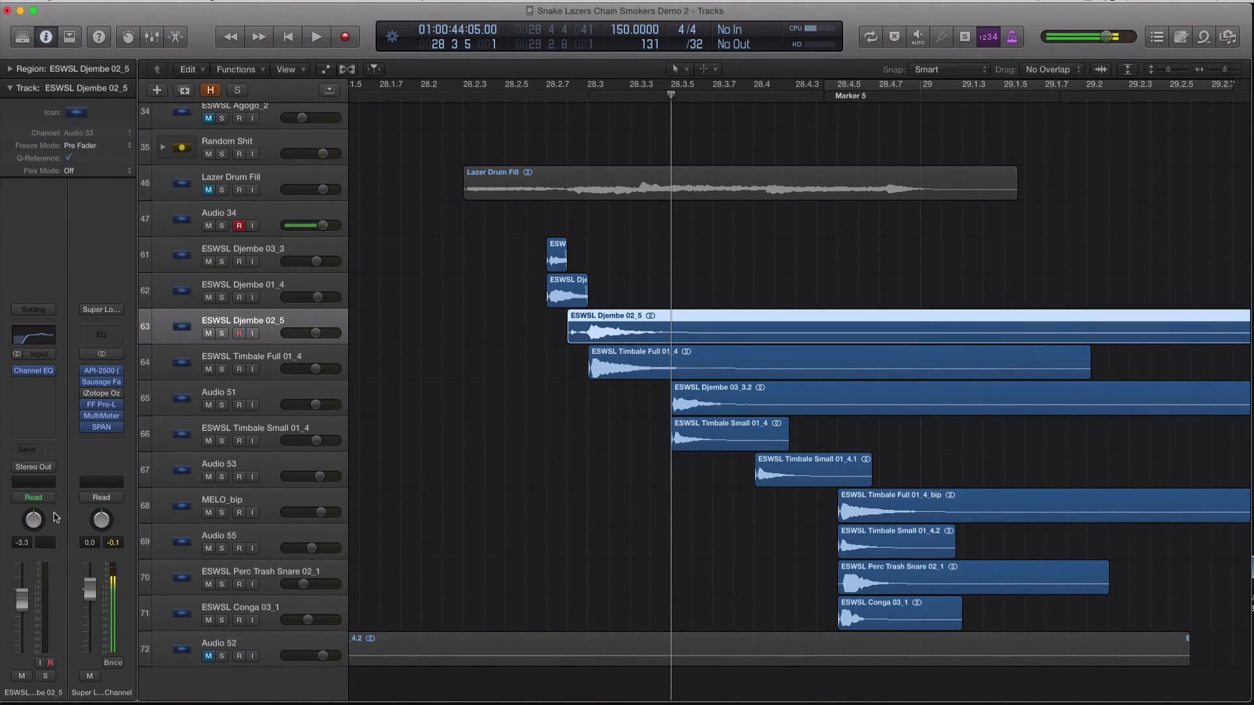
{"action": "left_click", "coordinate": [267, 400]}
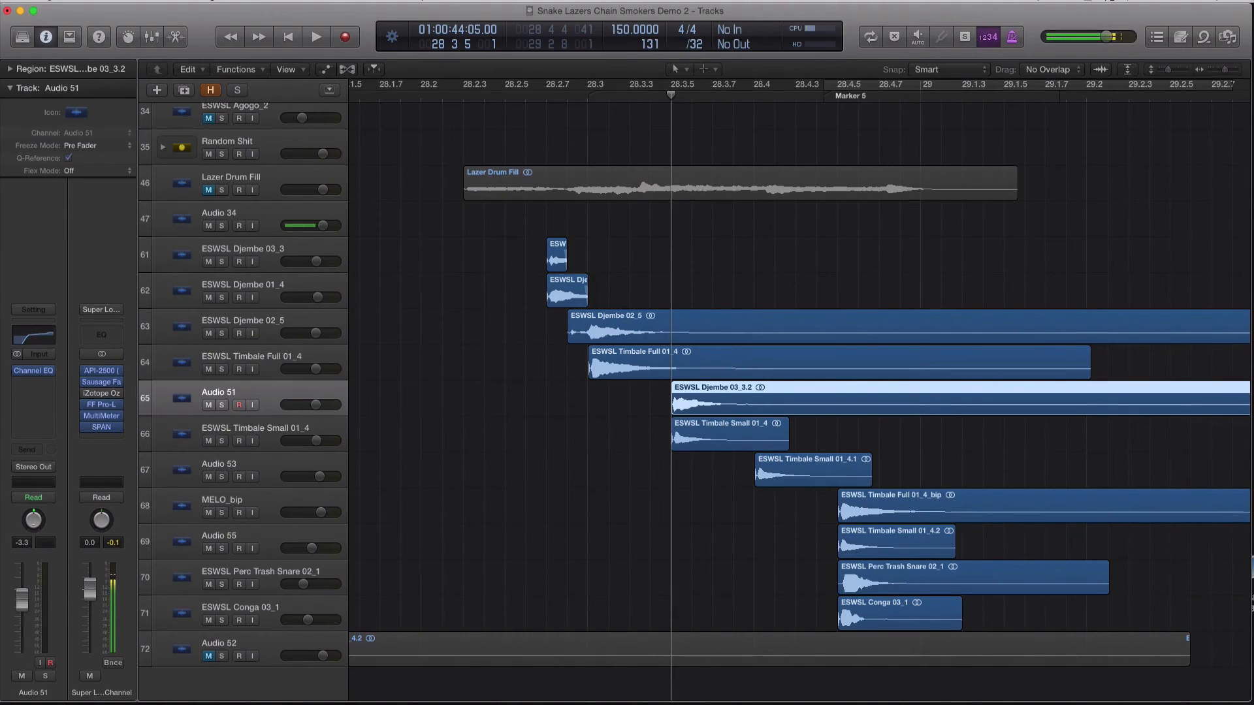
{"action": "left_click", "coordinate": [267, 426]}
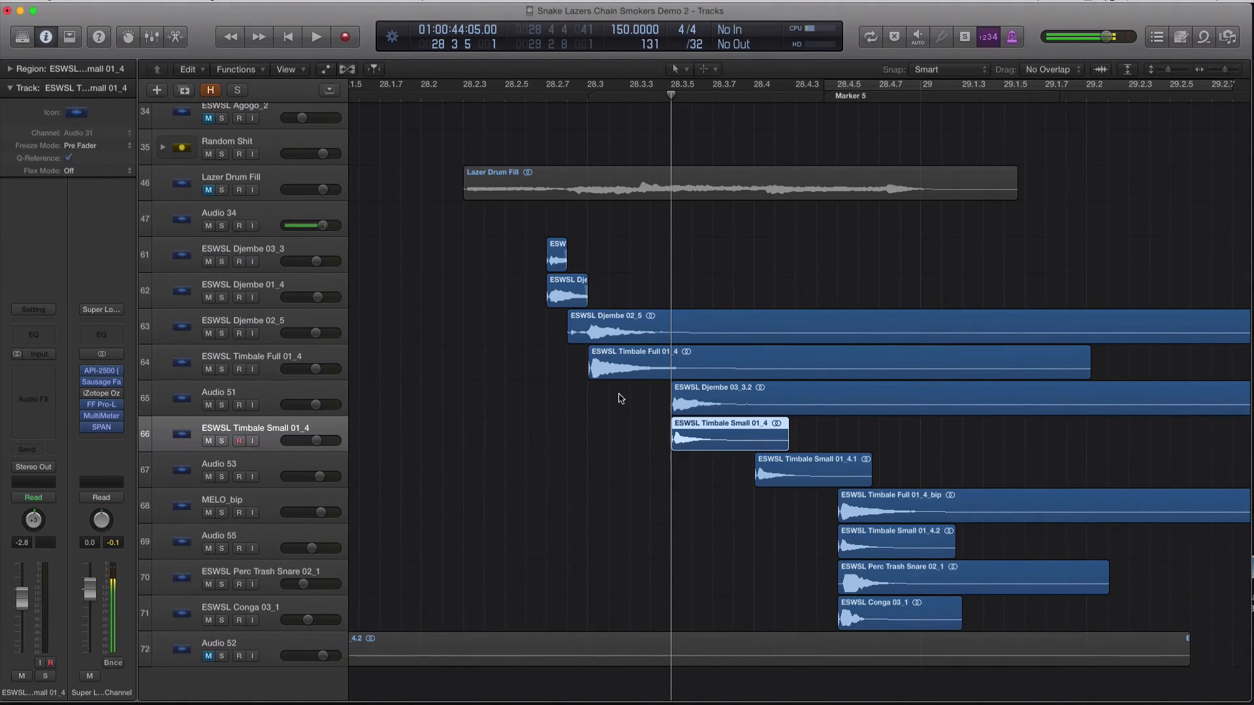
{"action": "left_click_drag", "start_coordinate": [624, 395], "coordinate": [762, 462]}
{"action": "left_click_drag", "start_coordinate": [536, 330], "coordinate": [617, 386]}
- Insert a stereo Sample Delay on the Djembe 02_5 track, switch it to Controls view and set the left delay to 202 samples
{"action": "left_click", "coordinate": [263, 327]}
{"action": "left_click", "coordinate": [33, 383]}
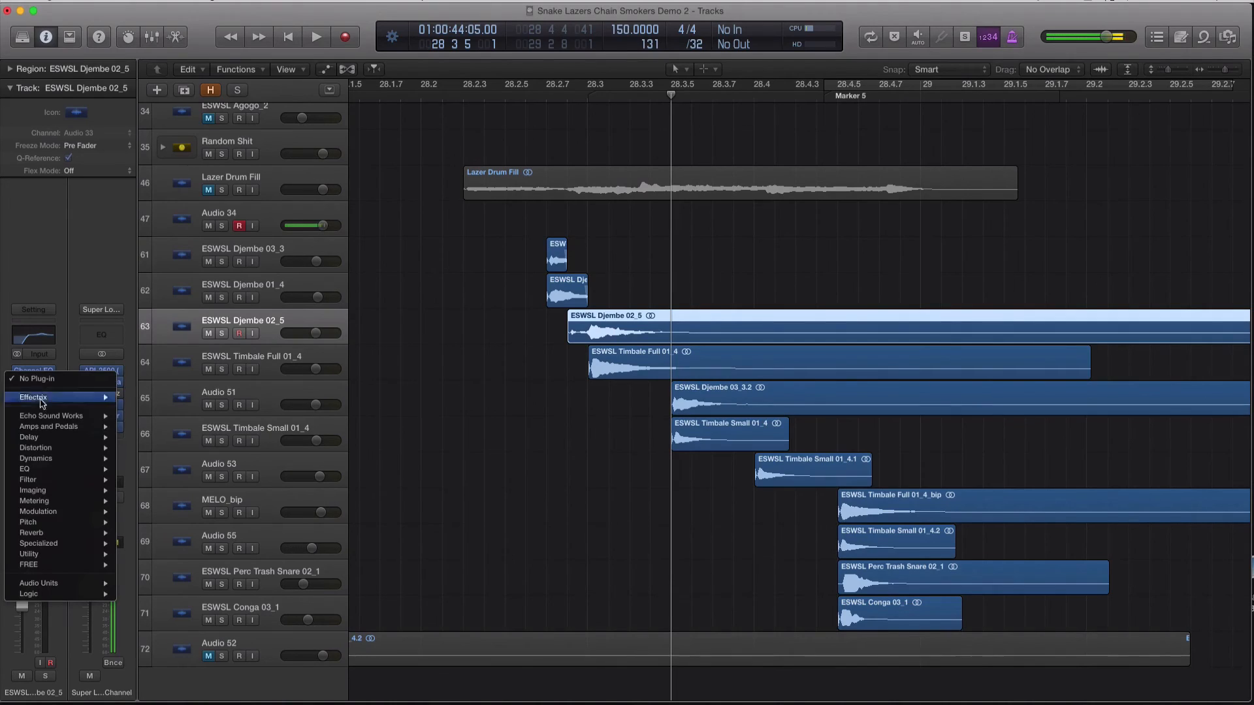
{"action": "mouse_move", "coordinate": [51, 437]}
{"action": "left_click", "coordinate": [241, 459]}
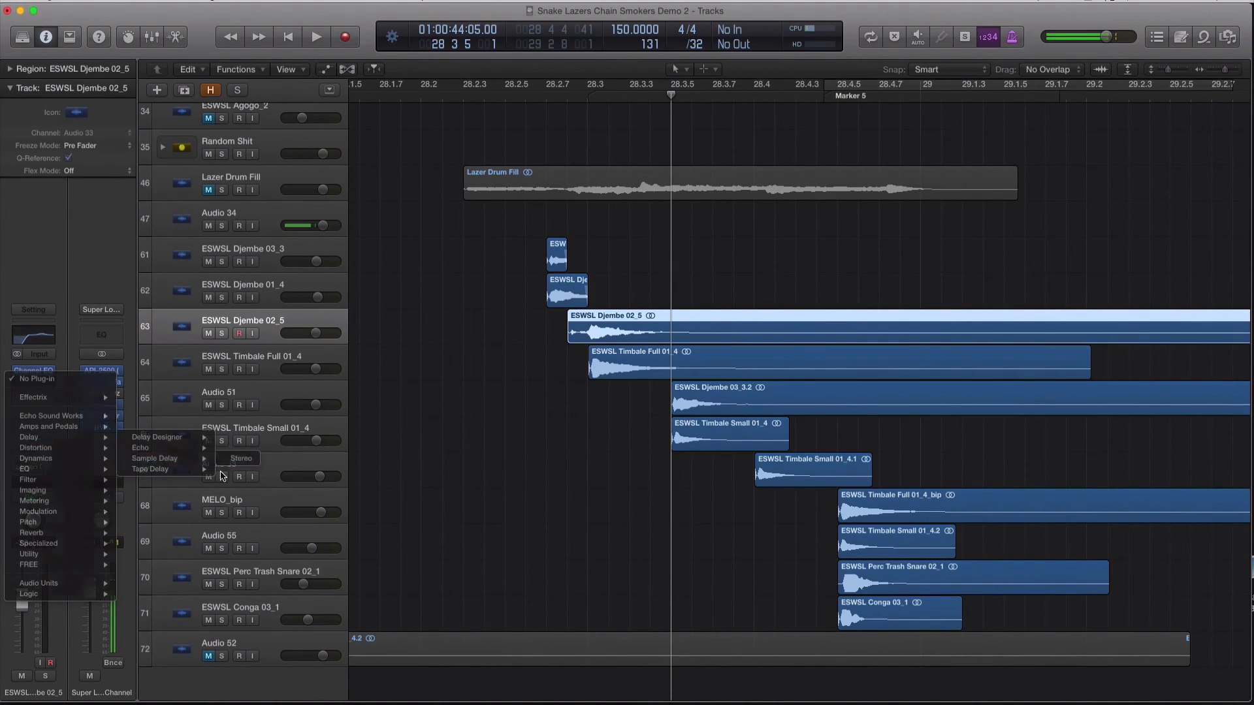
{"action": "left_click", "coordinate": [226, 86]}
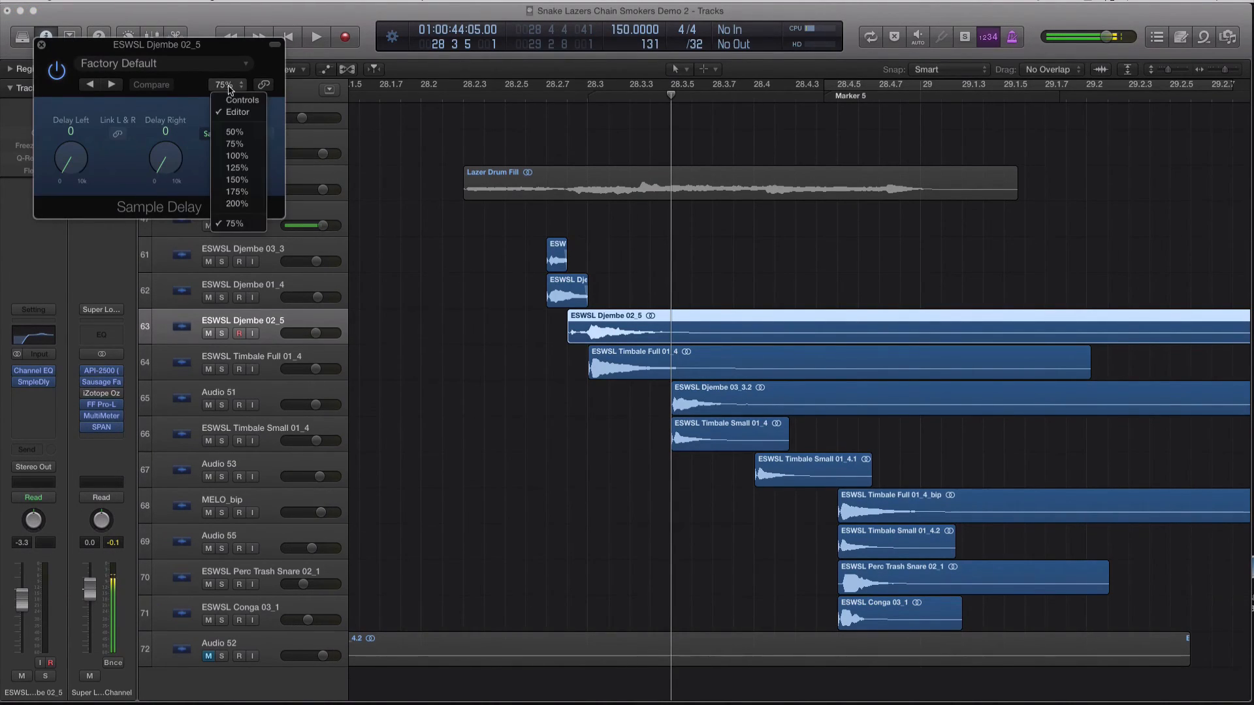
{"action": "left_click", "coordinate": [234, 101]}
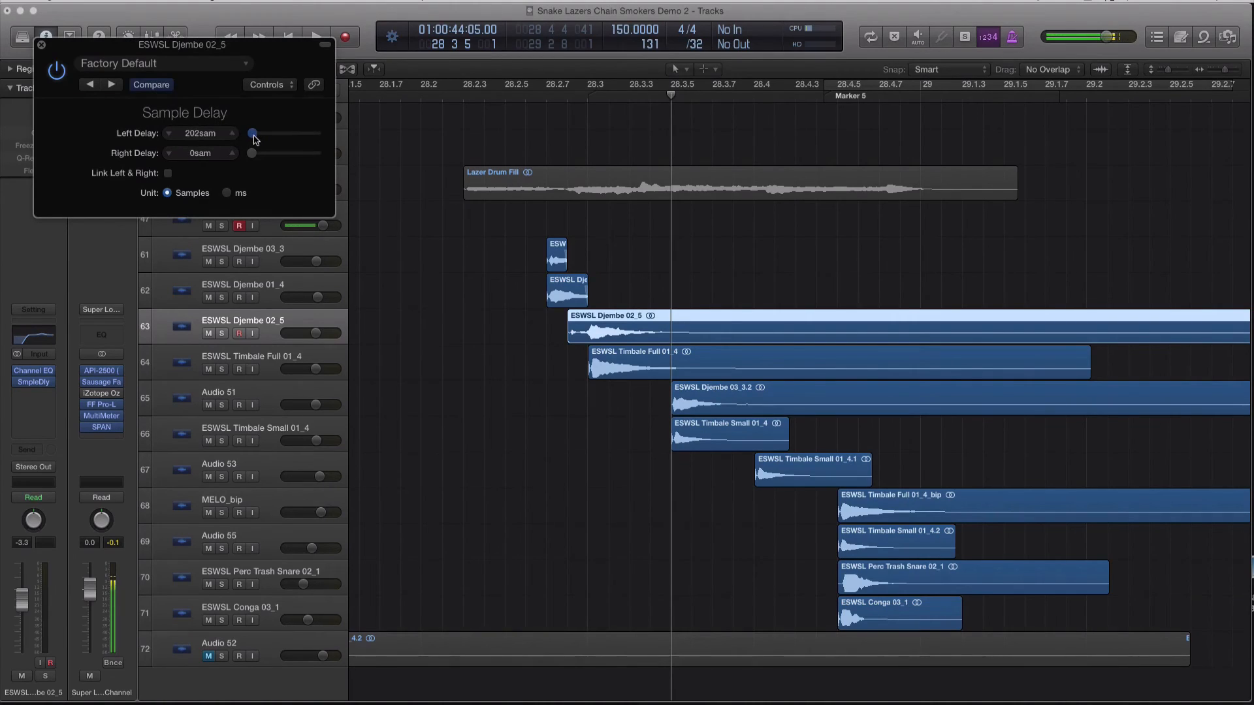
{"action": "left_click", "coordinate": [41, 46]}
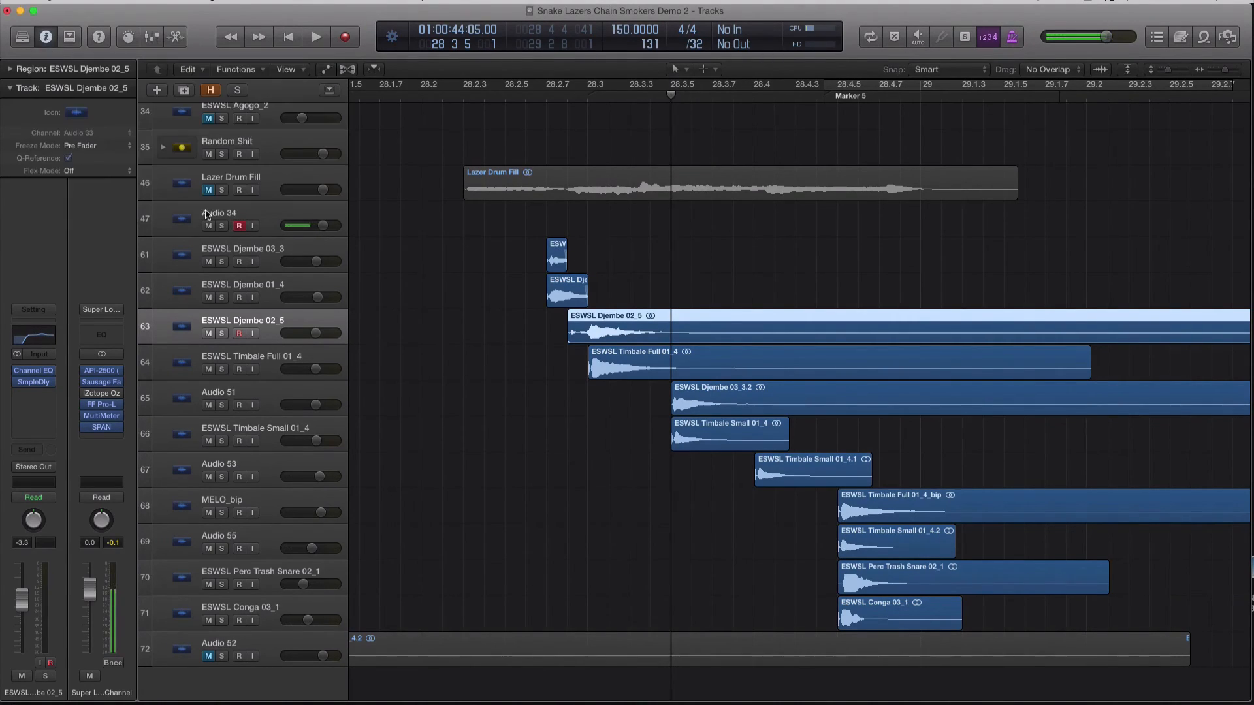
{"action": "left_click", "coordinate": [268, 356]}
{"action": "left_click", "coordinate": [34, 370]}
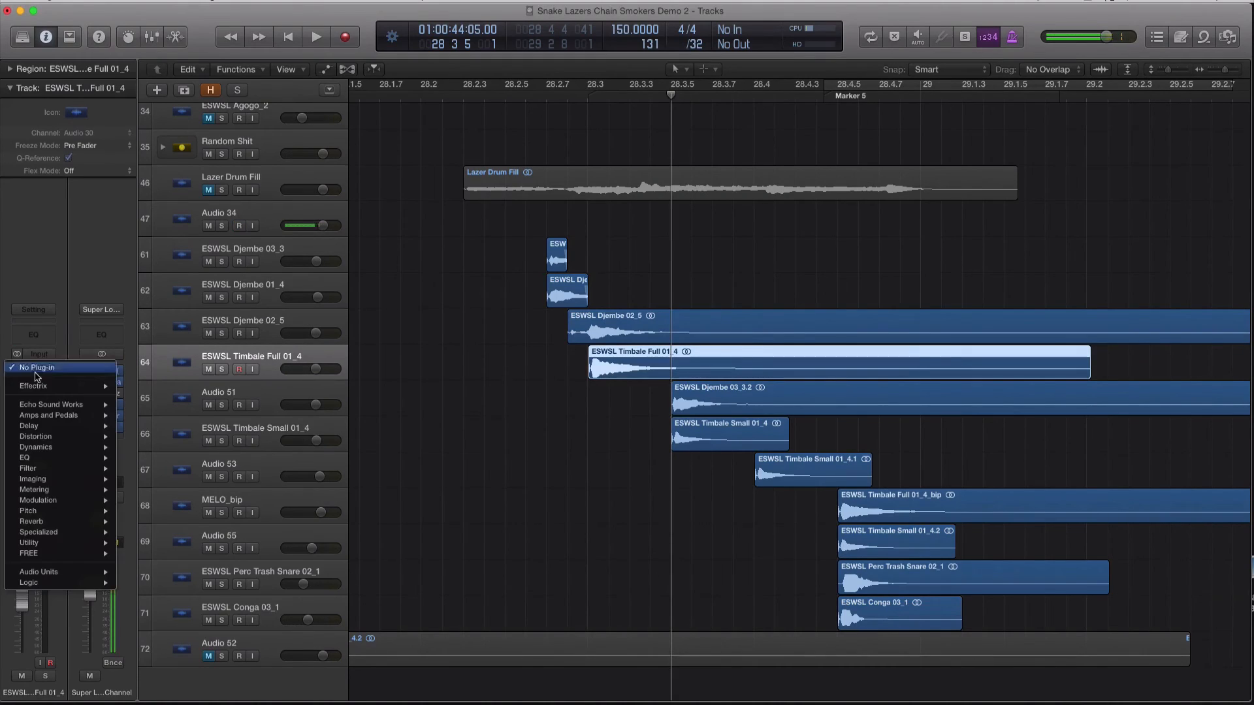
{"action": "left_click", "coordinate": [60, 324]}
- Insert a stereo Sample Delay on the Audio 51 track, switch it to Controls view and set the right delay to 99 samples
{"action": "left_click", "coordinate": [270, 399]}
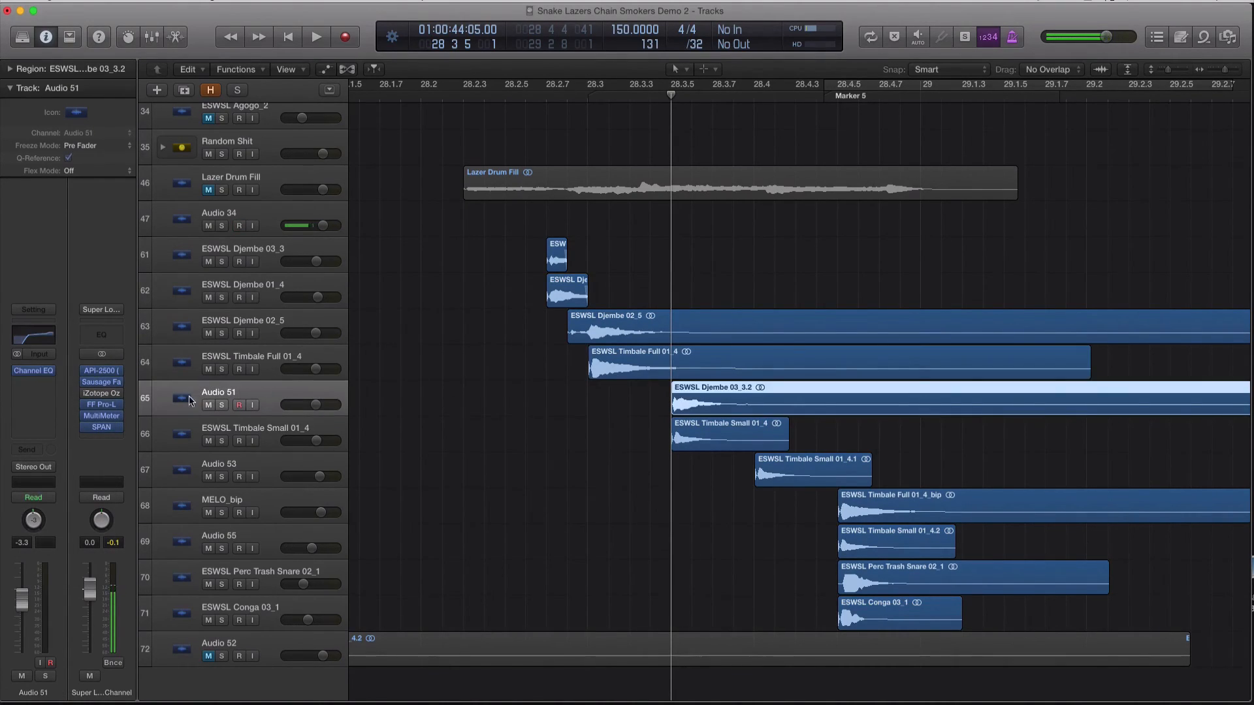
{"action": "left_click", "coordinate": [36, 382]}
{"action": "mouse_move", "coordinate": [74, 438]}
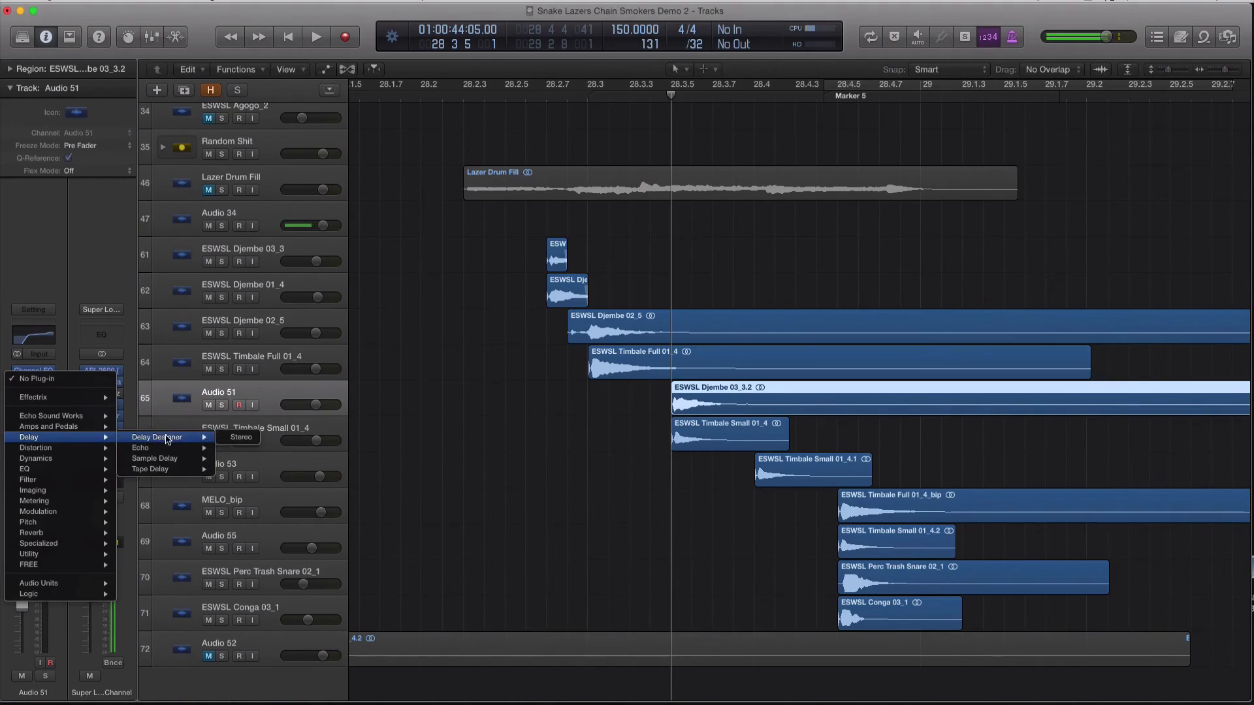
{"action": "left_click", "coordinate": [241, 459]}
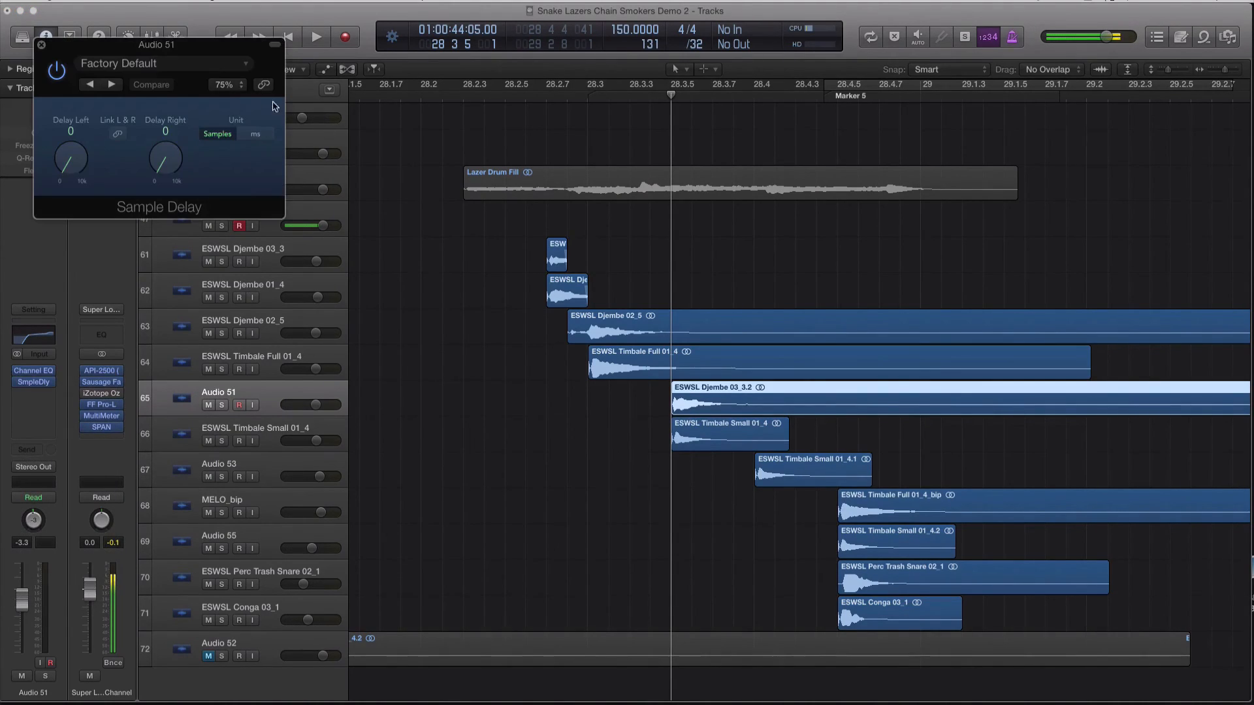
{"action": "left_click", "coordinate": [224, 84]}
{"action": "left_click", "coordinate": [204, 155]}
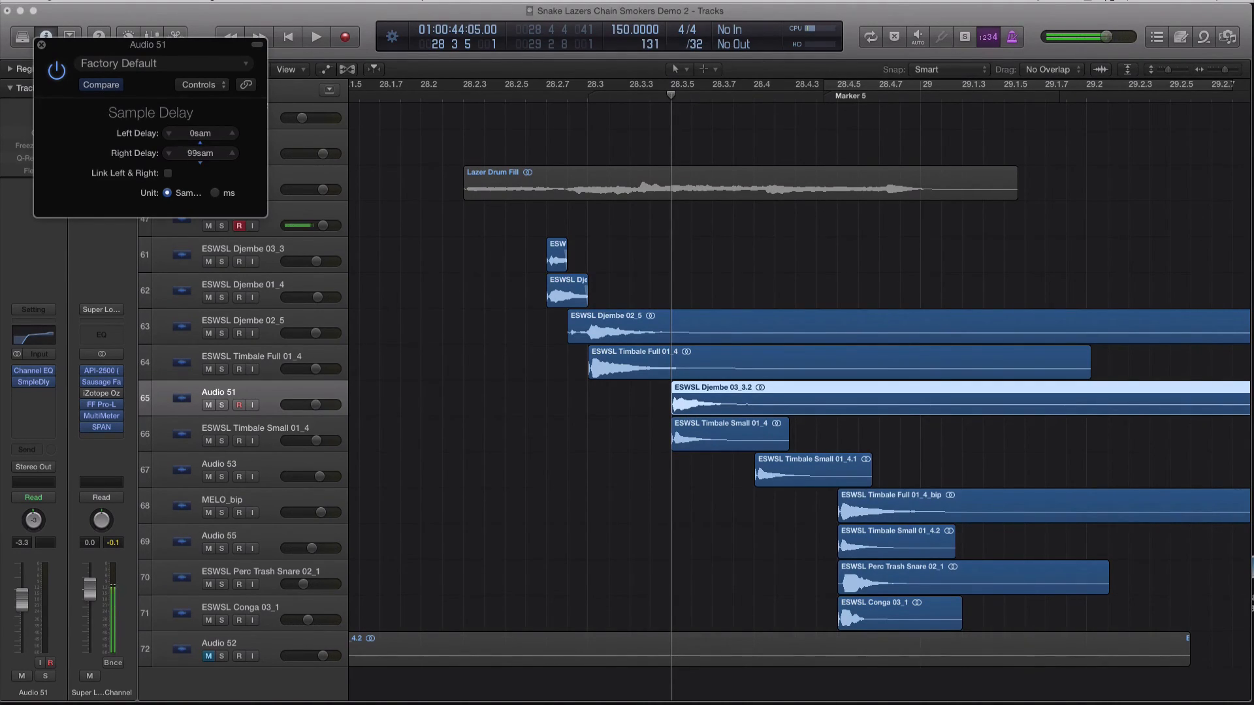
{"action": "left_click", "coordinate": [41, 45]}
- Insert a stereo Sample Delay on the Timbale Small 01_4 track, switch it to Controls view and set the left delay to 404 samples
{"action": "left_click", "coordinate": [269, 437]}
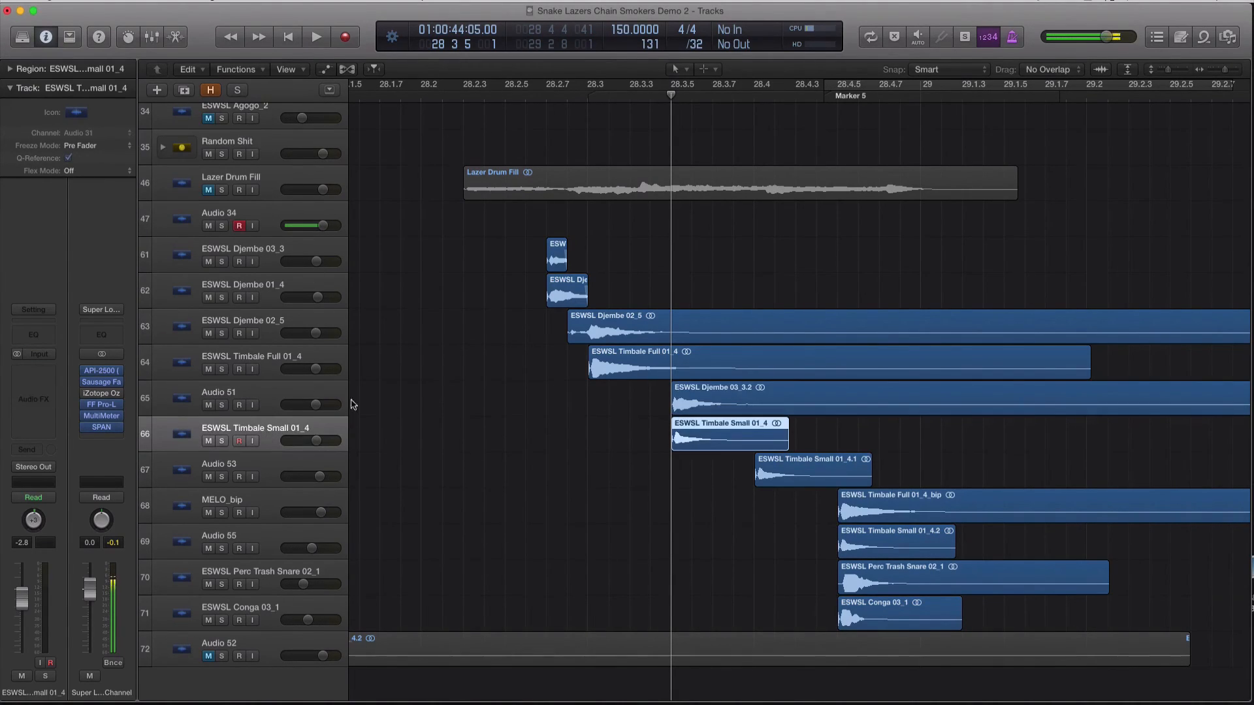
{"action": "left_click", "coordinate": [44, 374]}
{"action": "mouse_move", "coordinate": [59, 426]}
{"action": "mouse_move", "coordinate": [171, 449]}
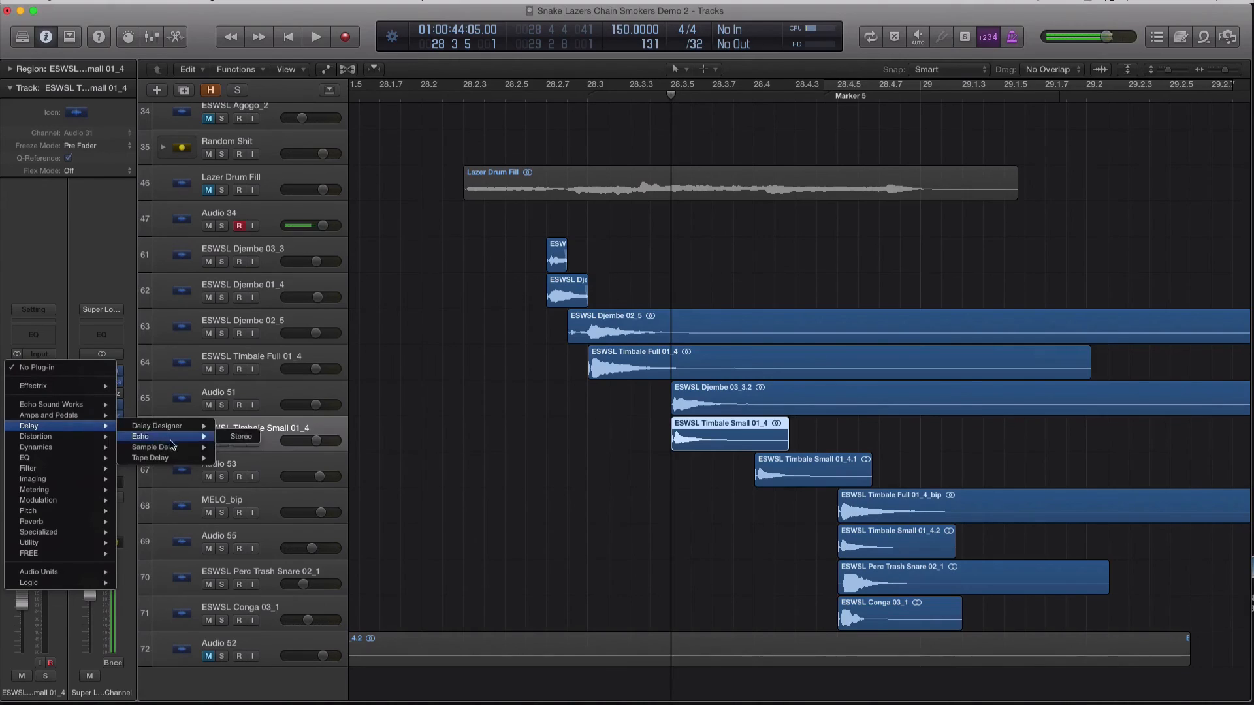
{"action": "left_click", "coordinate": [239, 447]}
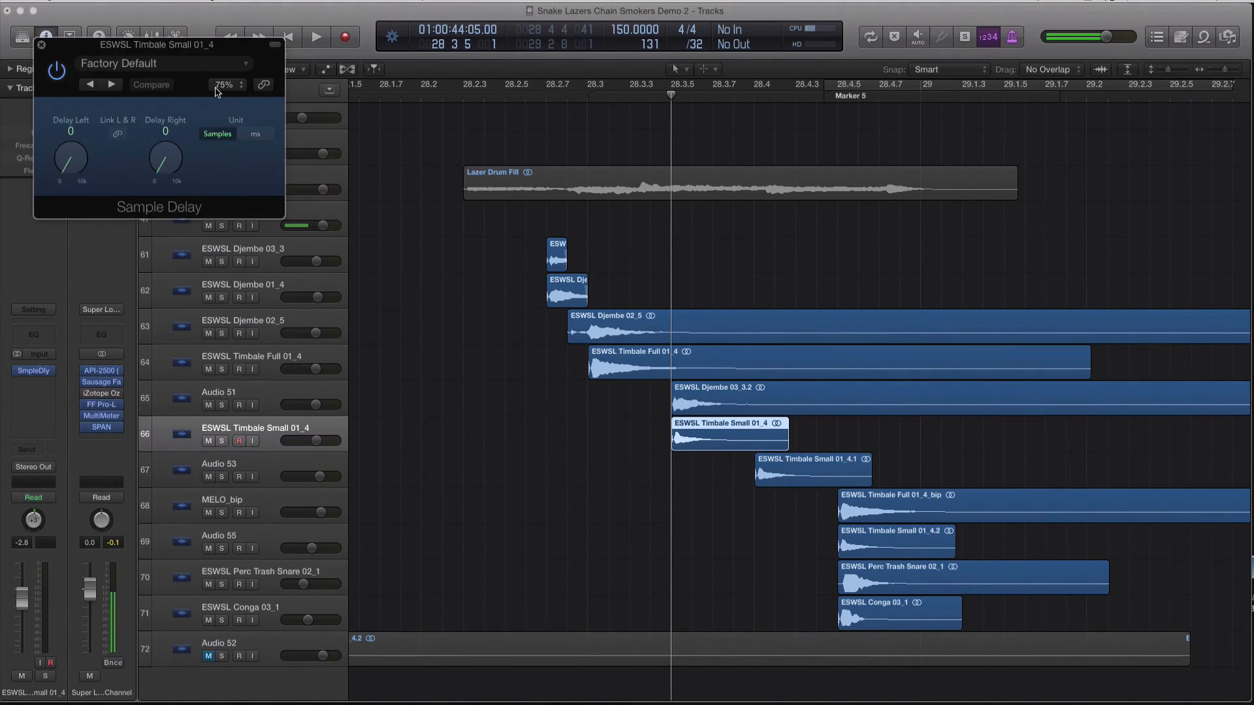
{"action": "left_click", "coordinate": [224, 85]}
{"action": "left_click", "coordinate": [239, 106]}
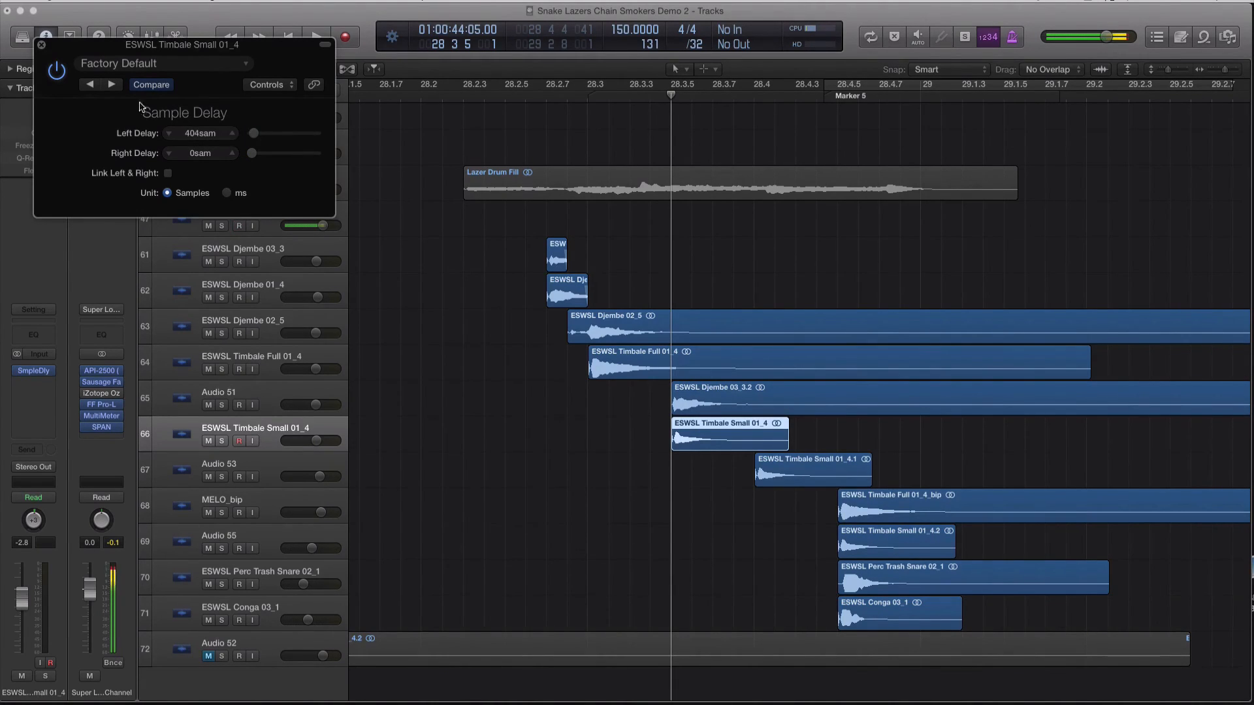
{"action": "left_click", "coordinate": [40, 45]}
- Play the arrangement from bar 25 through the drum fill into the drop, adjusting the system volume while listening
{"action": "scroll", "coordinate": [586, 261], "scroll_direction": "down", "scroll_amount": 4}
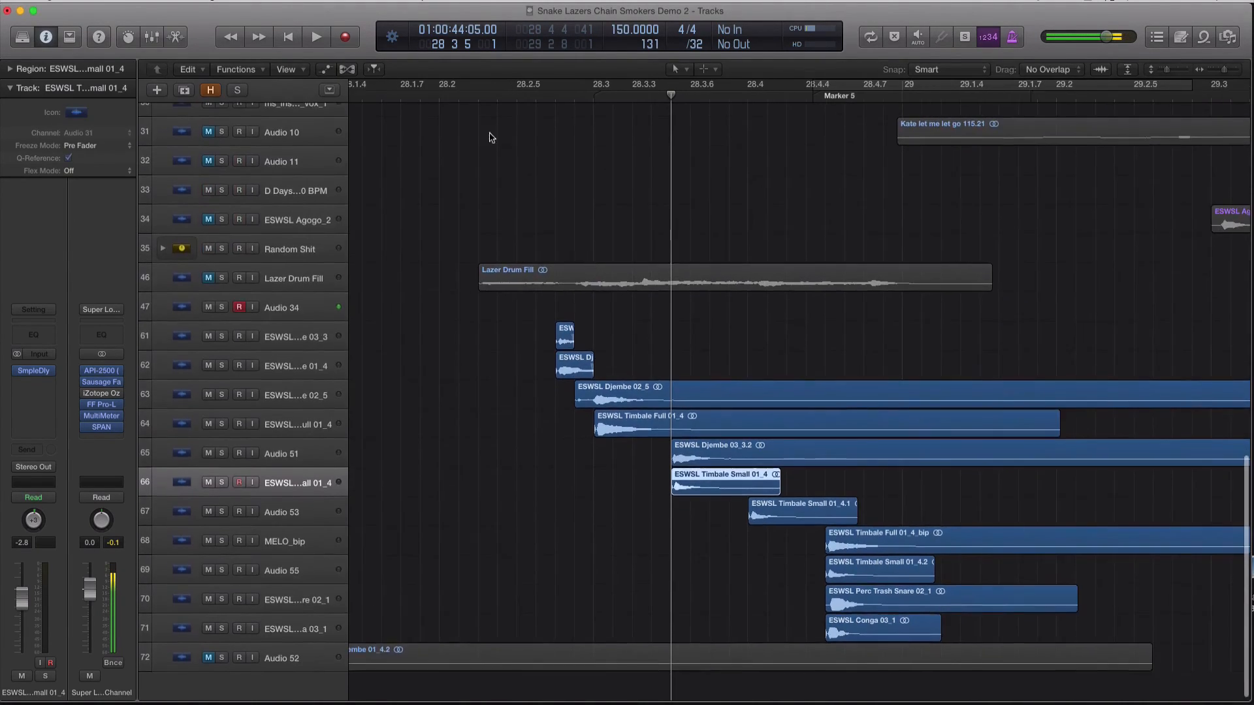
{"action": "left_click", "coordinate": [387, 99]}
{"action": "scroll", "coordinate": [396, 99], "scroll_direction": "left", "scroll_amount": 2}
{"action": "key", "text": "shift+comma"}
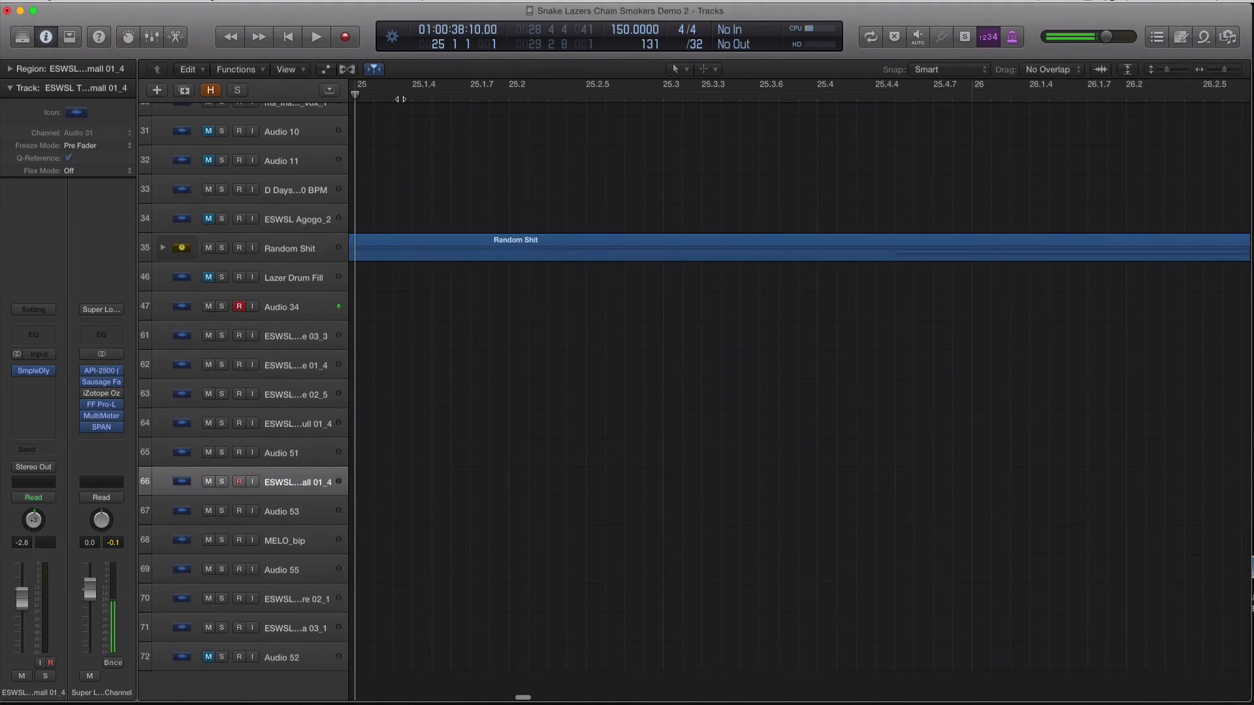
{"action": "key", "text": "space"}
{"action": "key", "text": "XF86AudioLowerVolume"}
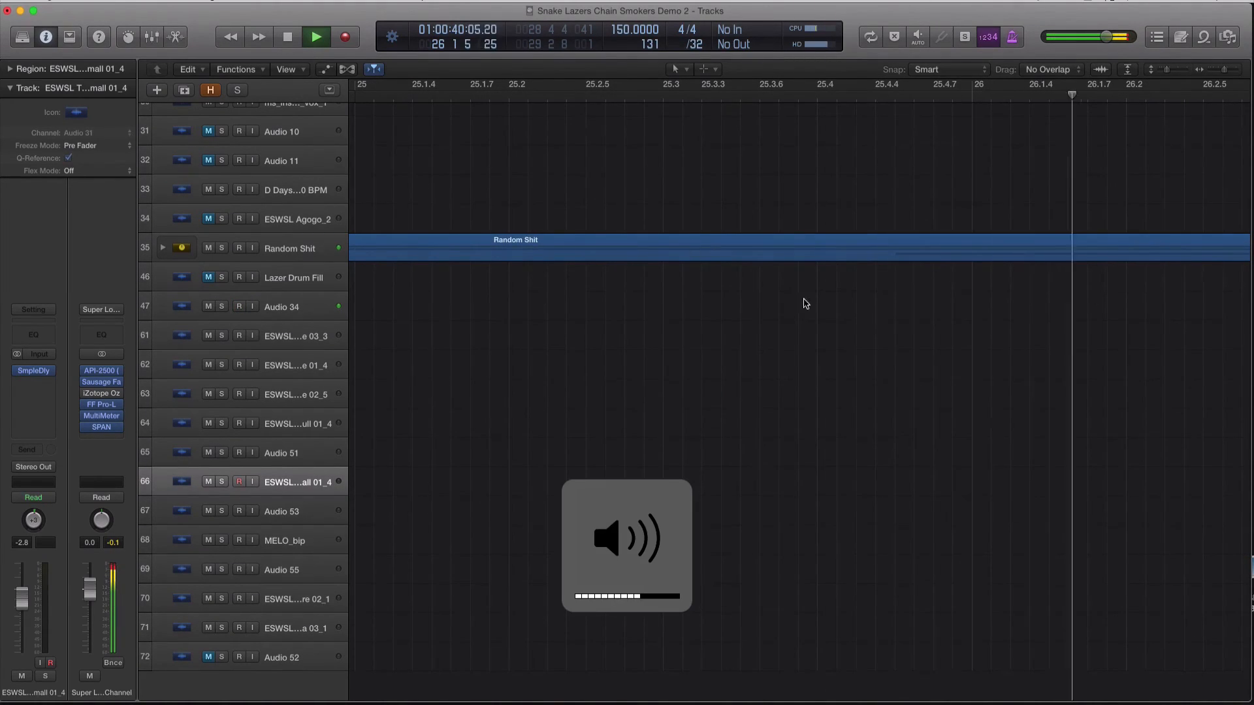
{"action": "scroll", "coordinate": [847, 311], "scroll_direction": "left", "scroll_amount": 4}
{"action": "scroll", "coordinate": [848, 311], "scroll_direction": "right", "scroll_amount": 10}
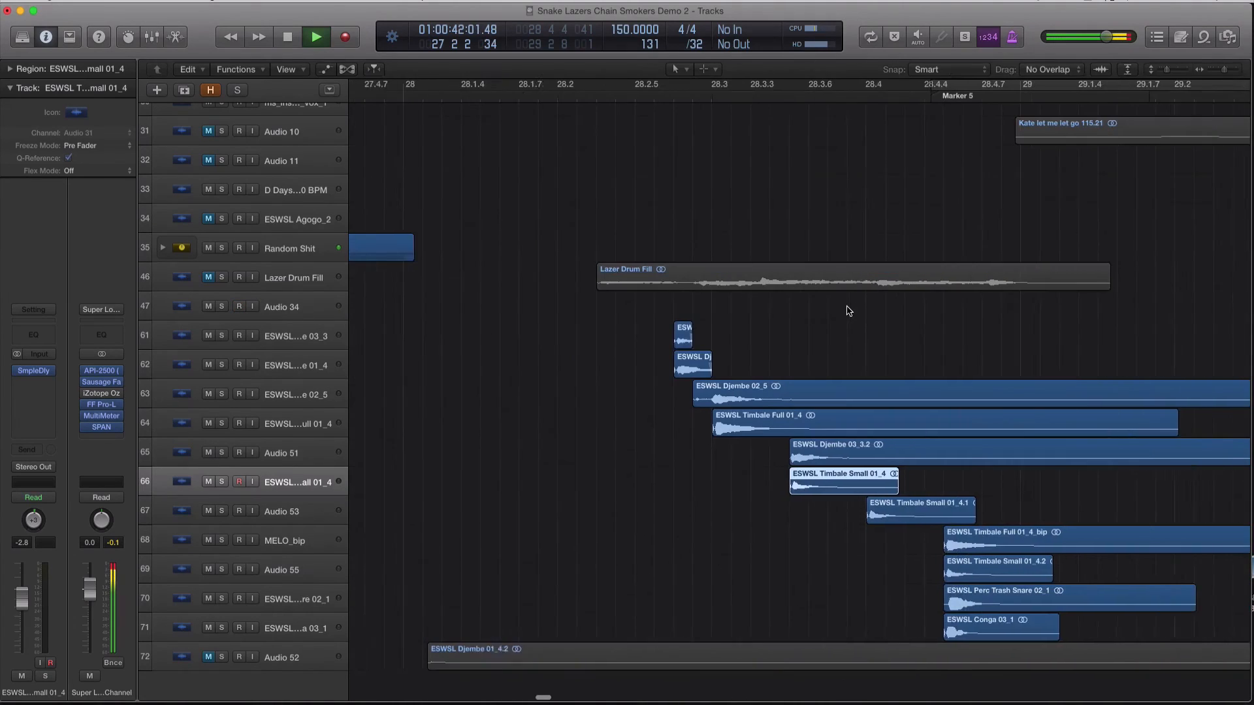
{"action": "scroll", "coordinate": [848, 311], "scroll_direction": "right", "scroll_amount": 2}
{"action": "key", "text": "XF86AudioRaiseVolume"}
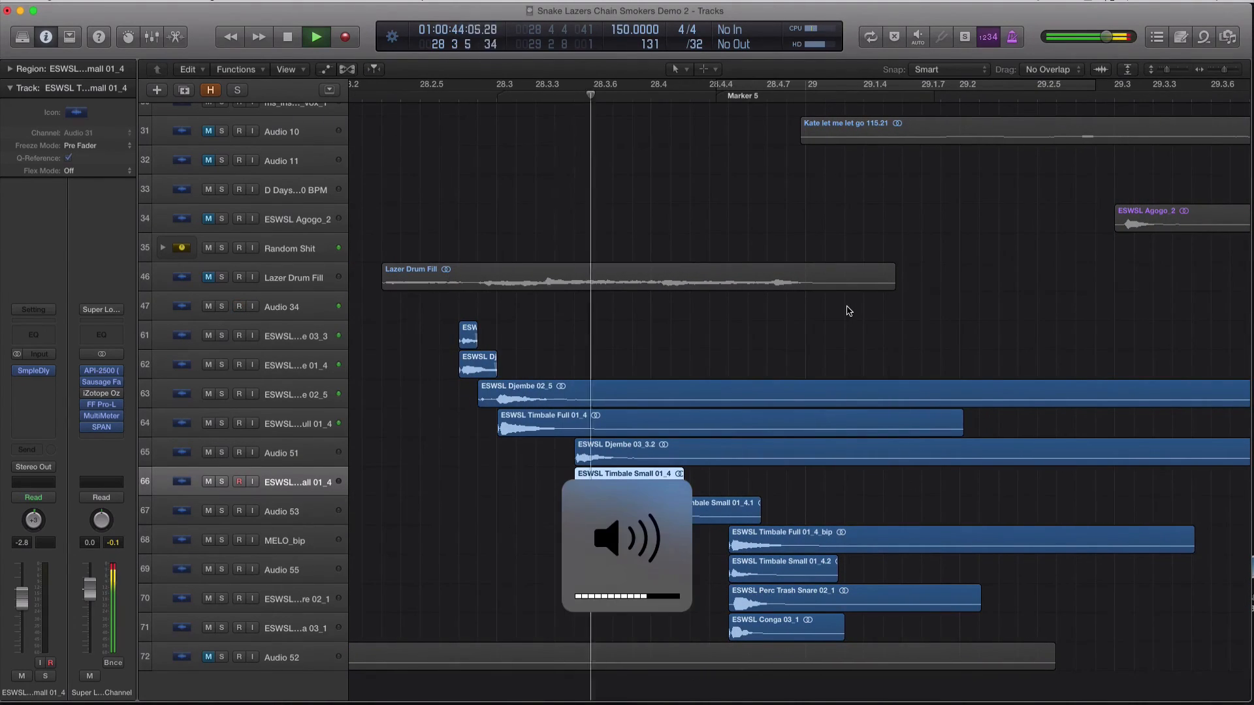
{"action": "key", "text": "space"}
- Play the drum fill again from bar 28 through the start of the drop
{"action": "scroll", "coordinate": [523, 228], "scroll_direction": "down", "scroll_amount": 5}
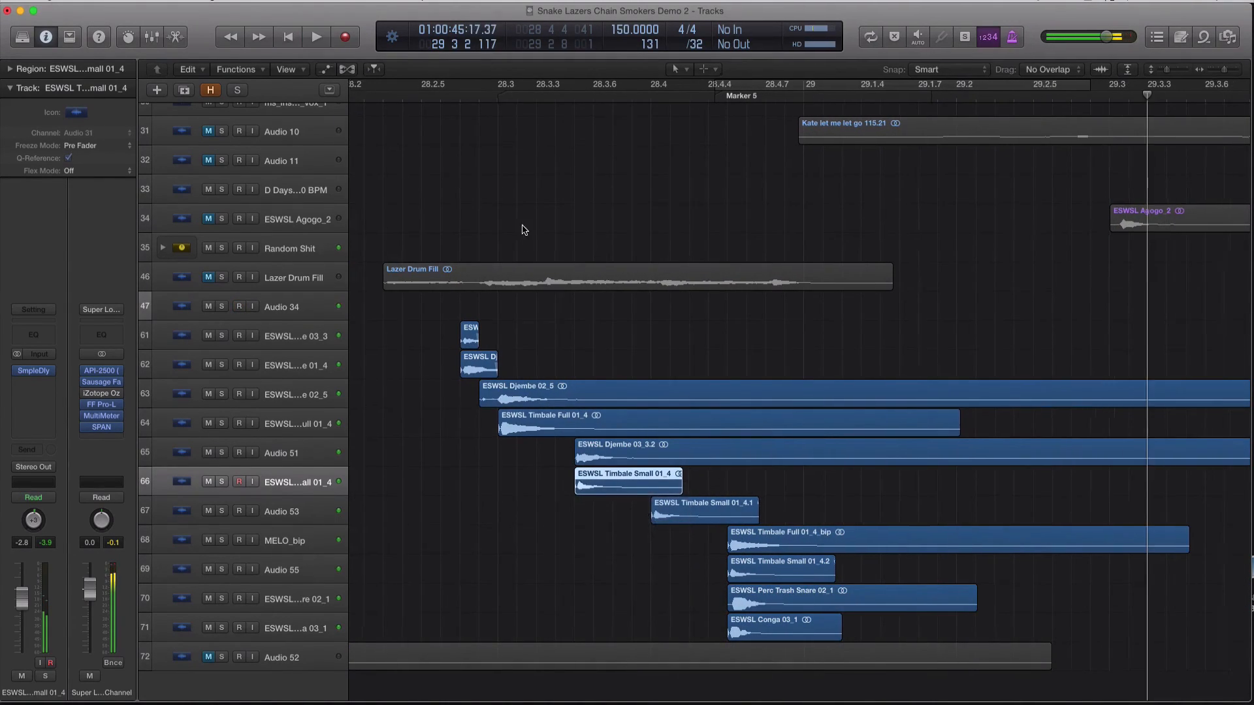
{"action": "scroll", "coordinate": [523, 228], "scroll_direction": "up", "scroll_amount": 2}
{"action": "scroll", "coordinate": [523, 228], "scroll_direction": "up", "scroll_amount": 2}
{"action": "left_click", "coordinate": [366, 95]}
{"action": "scroll", "coordinate": [633, 199], "scroll_direction": "up", "scroll_amount": 4}
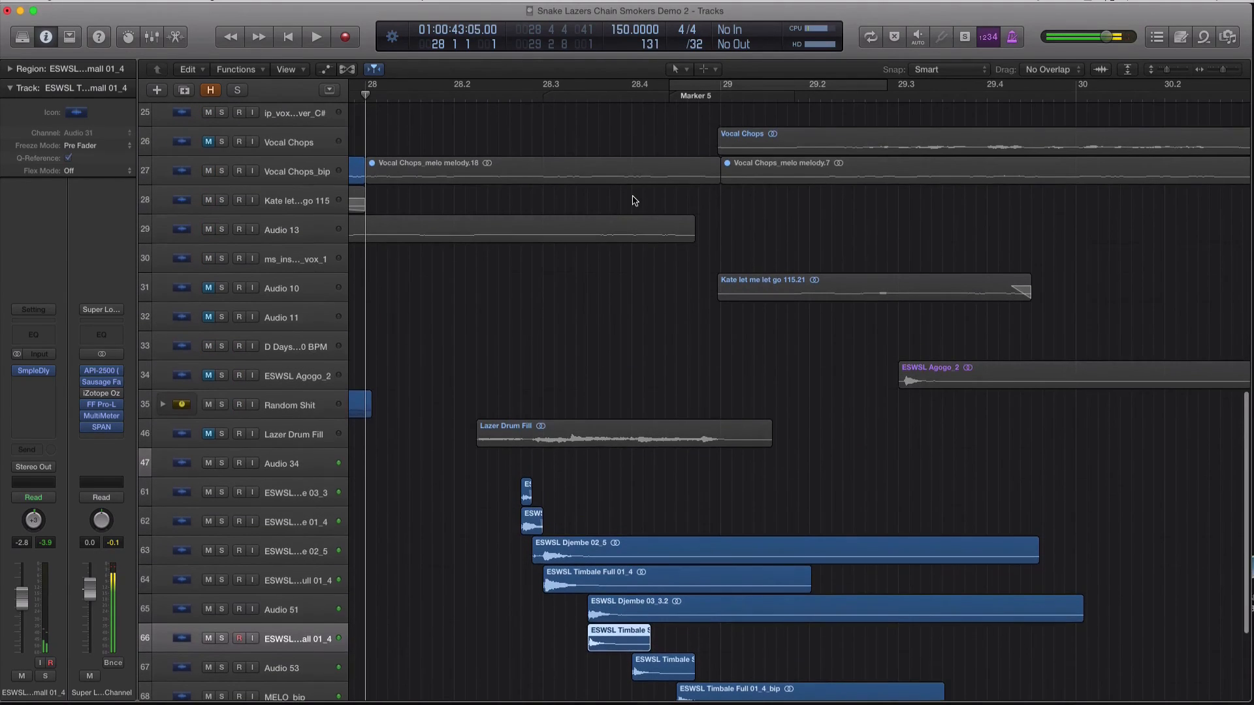
{"action": "key", "text": "space"}
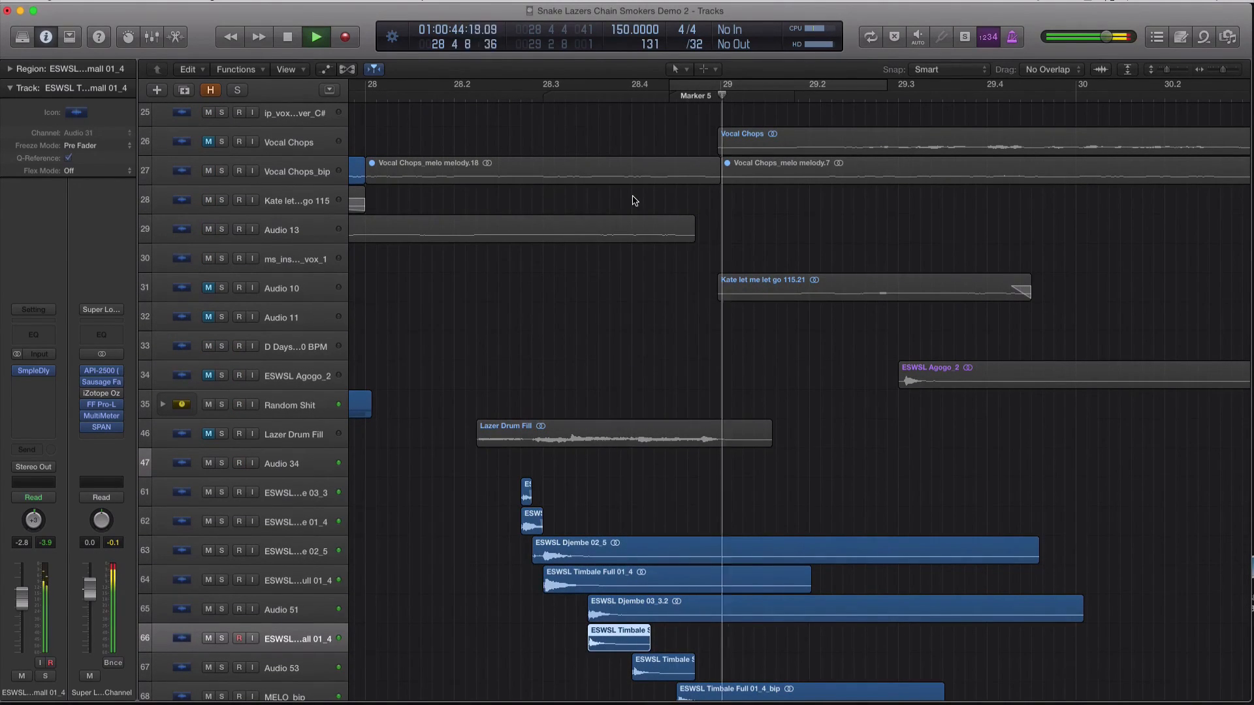
{"action": "scroll", "coordinate": [588, 261], "scroll_direction": "down", "scroll_amount": 5}
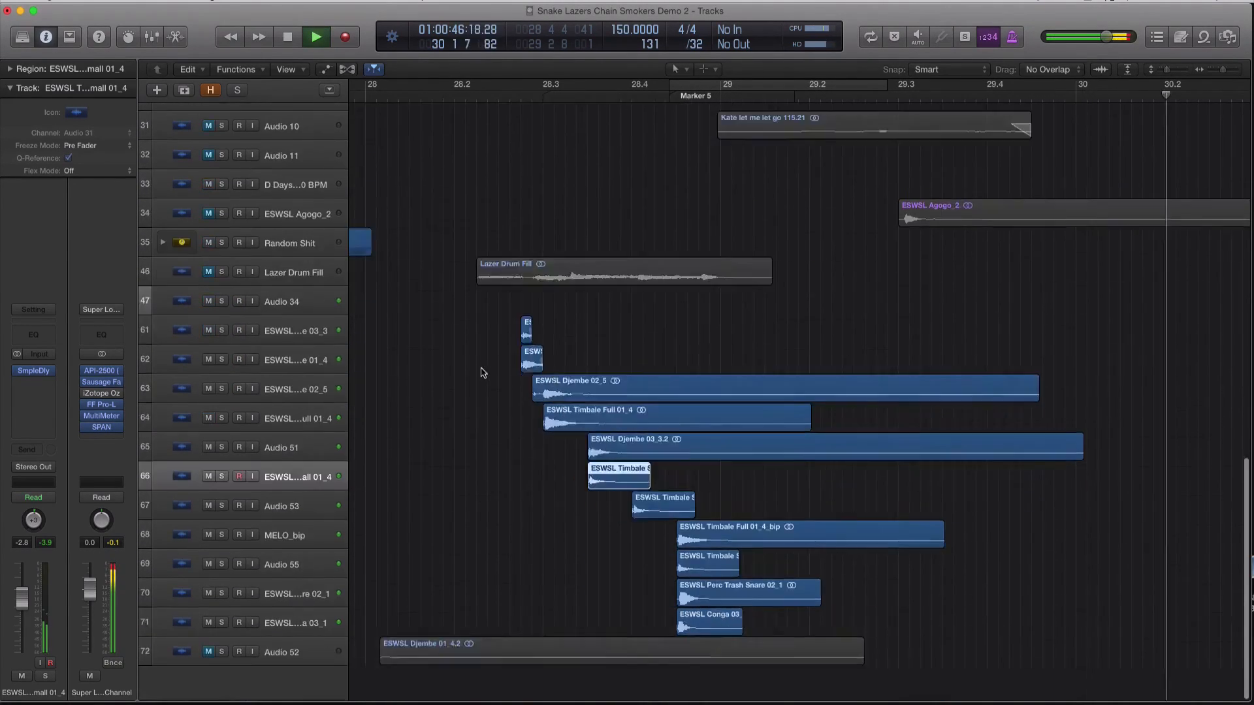
{"action": "key", "text": "space"}
- Select all fill tracks from Djembe 03_3 to Conga 03_1 and lower them together, bringing Djembe 03_3 to -7.5 dB
{"action": "scroll", "coordinate": [448, 353], "scroll_direction": "left", "scroll_amount": 15}
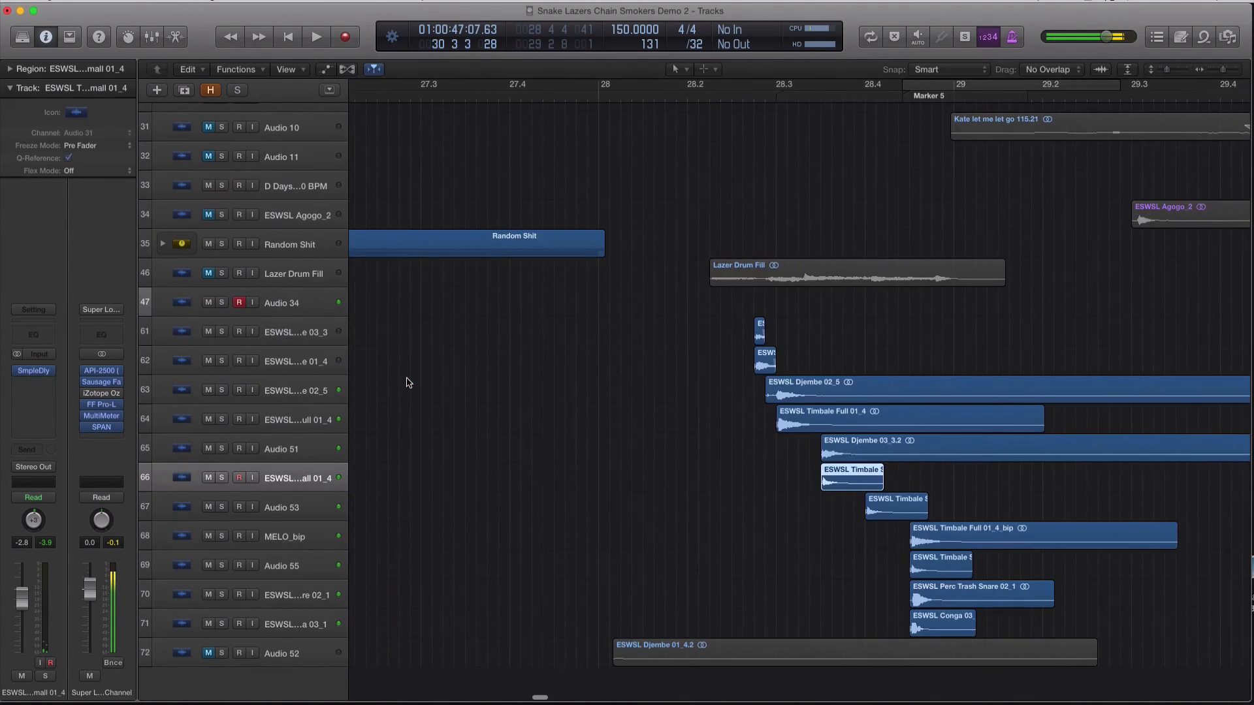
{"action": "key", "text": "XF86AudioRaiseVolume"}
{"action": "left_click", "coordinate": [309, 334]}
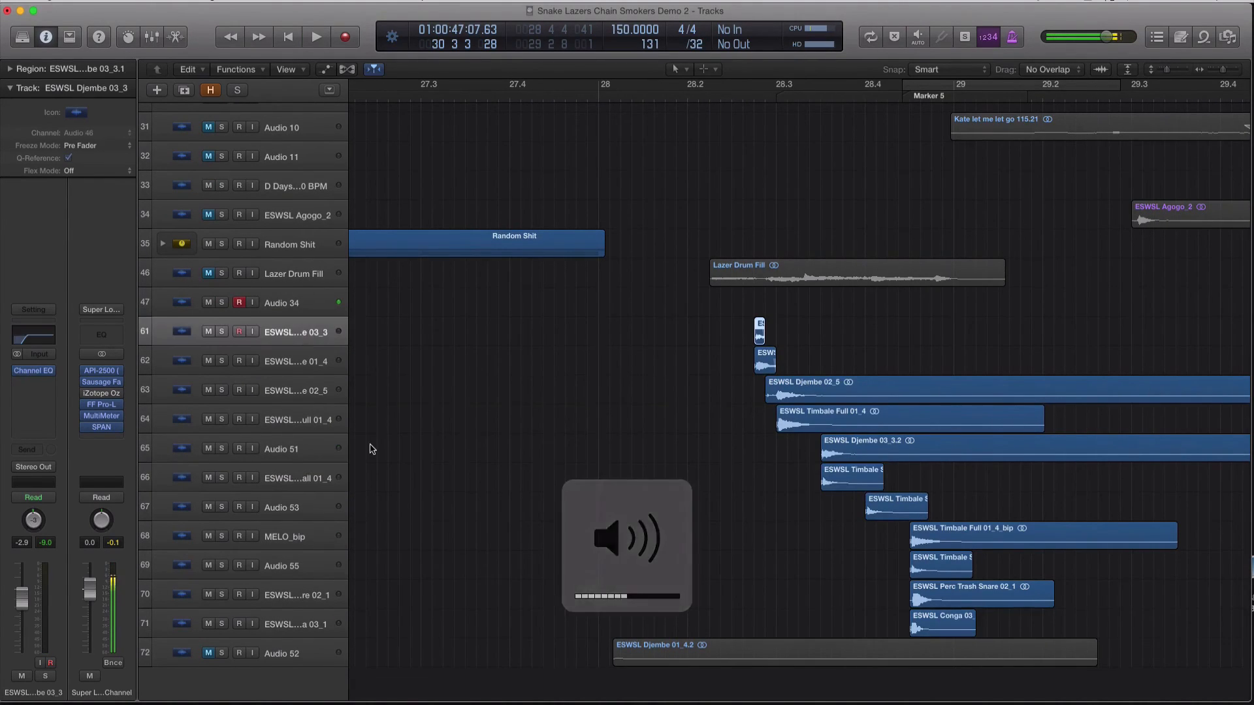
{"action": "scroll", "coordinate": [400, 509], "scroll_direction": "up", "scroll_amount": 3}
{"action": "scroll", "coordinate": [398, 510], "scroll_direction": "down", "scroll_amount": 5}
{"action": "left_click", "coordinate": [303, 583], "text": "shift"}
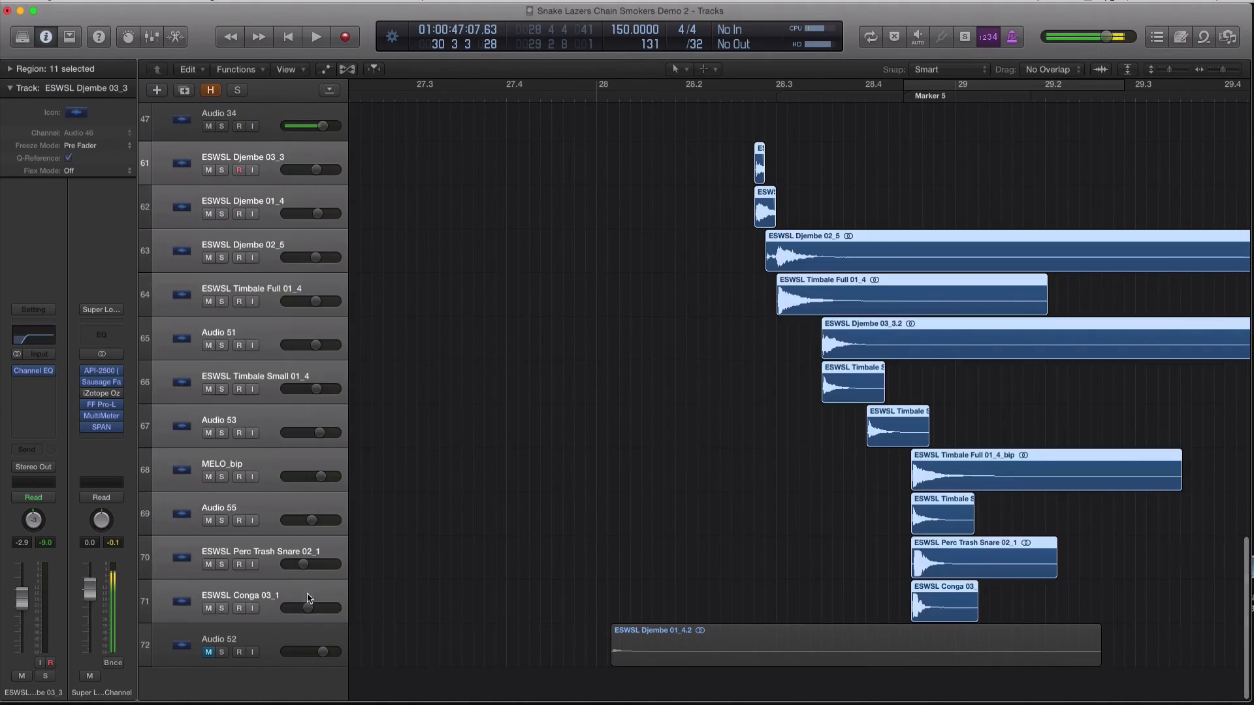
{"action": "left_click_drag", "start_coordinate": [307, 608], "coordinate": [304, 608]}
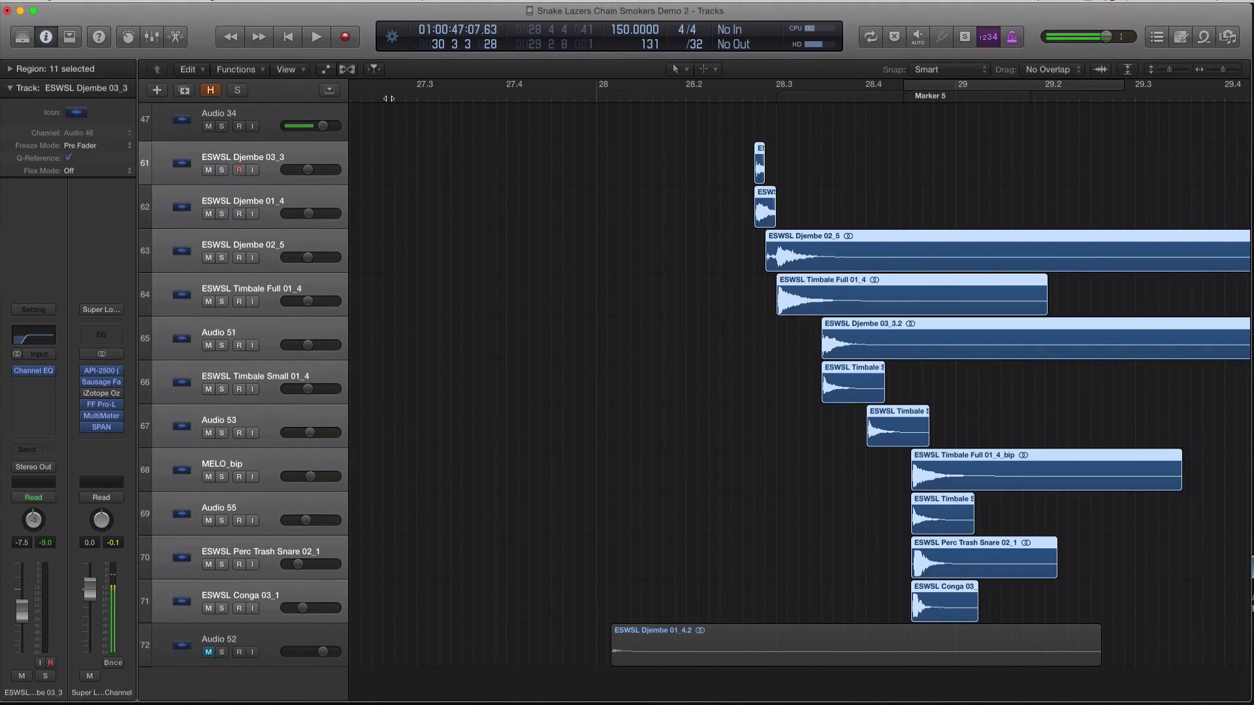
- Play the fill from about bar 27 and lower the selected tracks further together, bringing Perc Trash Snare 02_1 to -20.5 dB
{"action": "left_click", "coordinate": [361, 97]}
{"action": "key", "text": "space"}
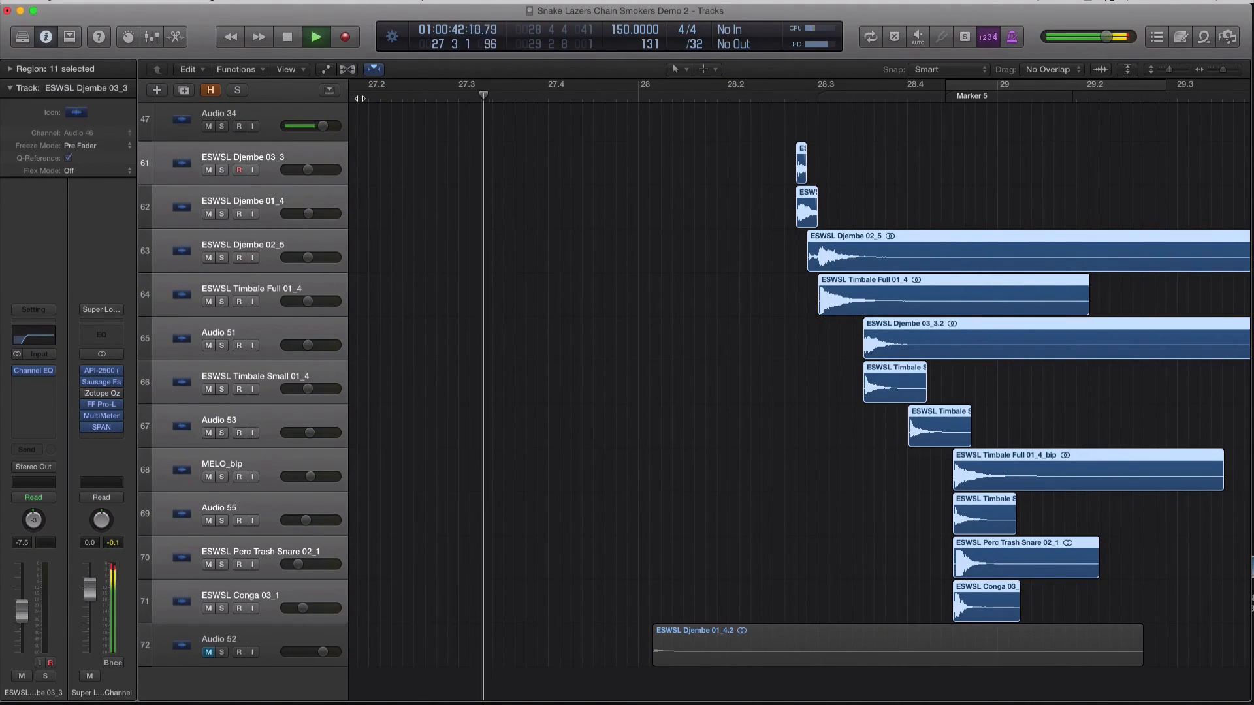
{"action": "key", "text": "XF86AudioRaiseVolume"}
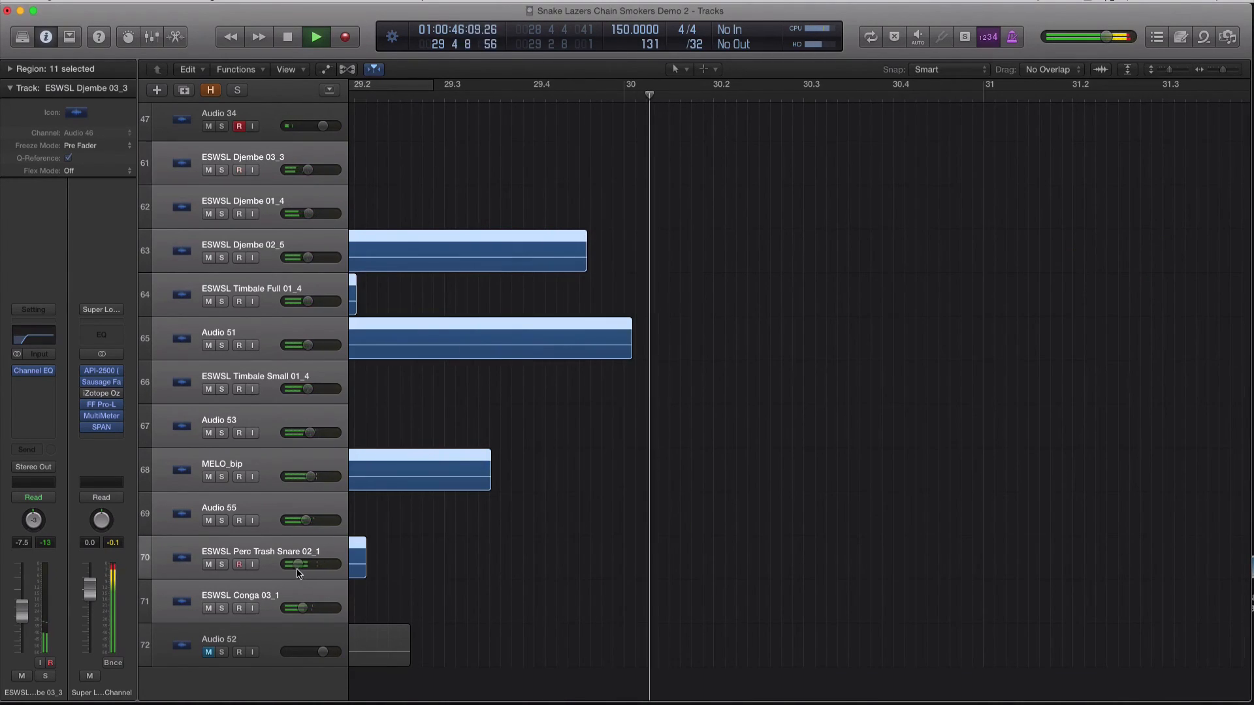
{"action": "left_click", "coordinate": [298, 564]}
{"action": "scroll", "coordinate": [580, 389], "scroll_direction": "left", "scroll_amount": 10}
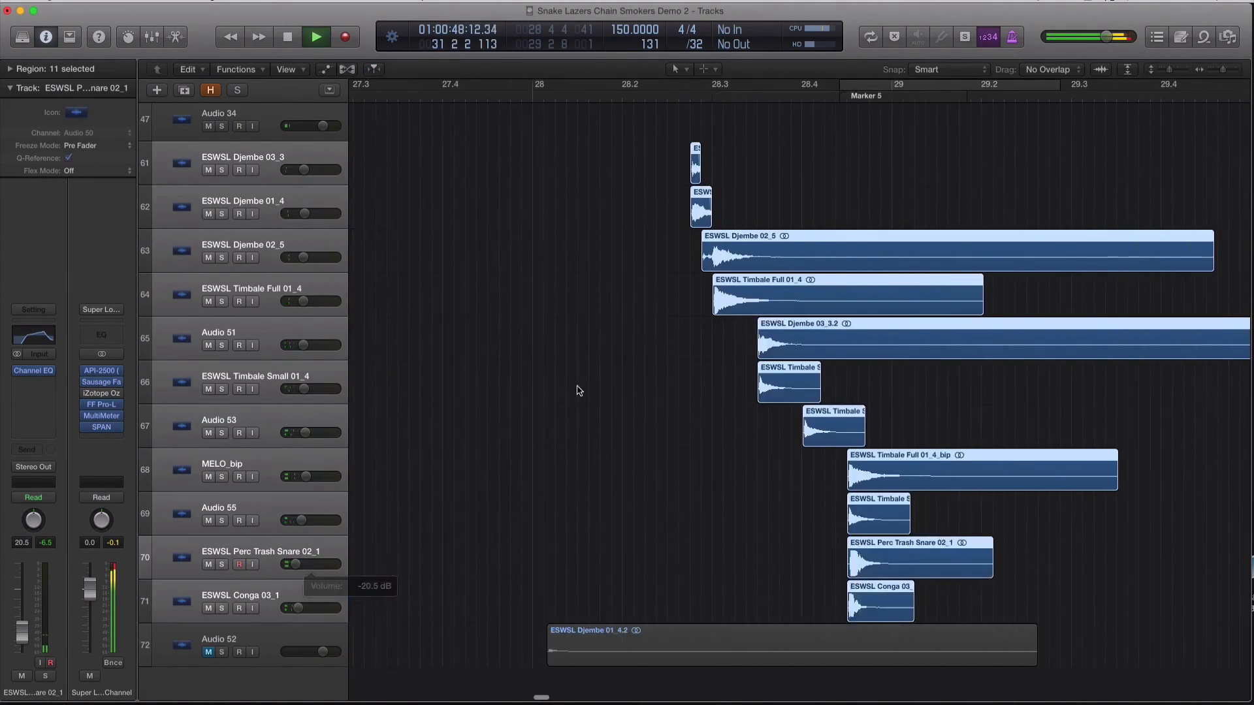
{"action": "key", "text": "space"}
- Set a cycle range from bar 21 to bar 35, covering the build-up, the fill and the drop
{"action": "key", "text": "super+Left"}
{"action": "key", "text": "super+Up"}
{"action": "key", "text": "super+Up"}
{"action": "key", "text": "super+Left"}
{"action": "key", "text": "super+Left"}
{"action": "key", "text": "super+Left"}
{"action": "key", "text": "super+Left"}
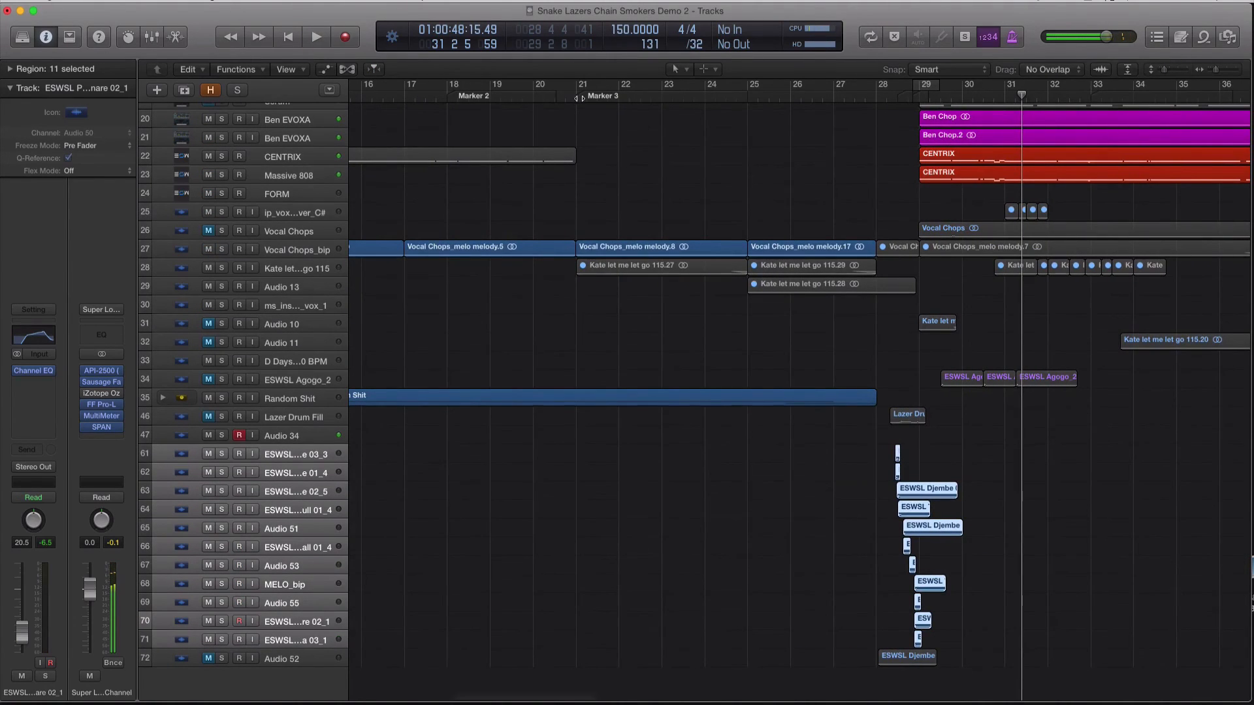
{"action": "left_click_drag", "start_coordinate": [579, 98], "coordinate": [1227, 98]}
{"action": "key", "text": "super+Left"}
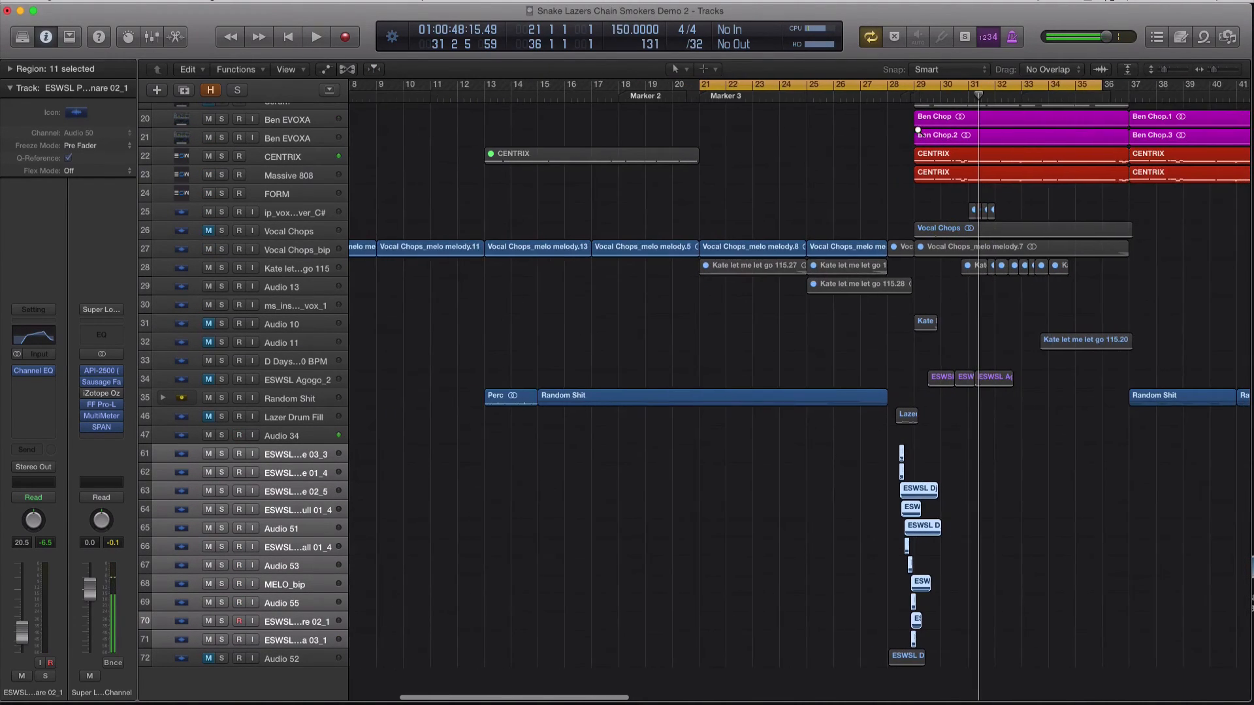
{"action": "left_click_drag", "start_coordinate": [1108, 86], "coordinate": [1074, 86]}
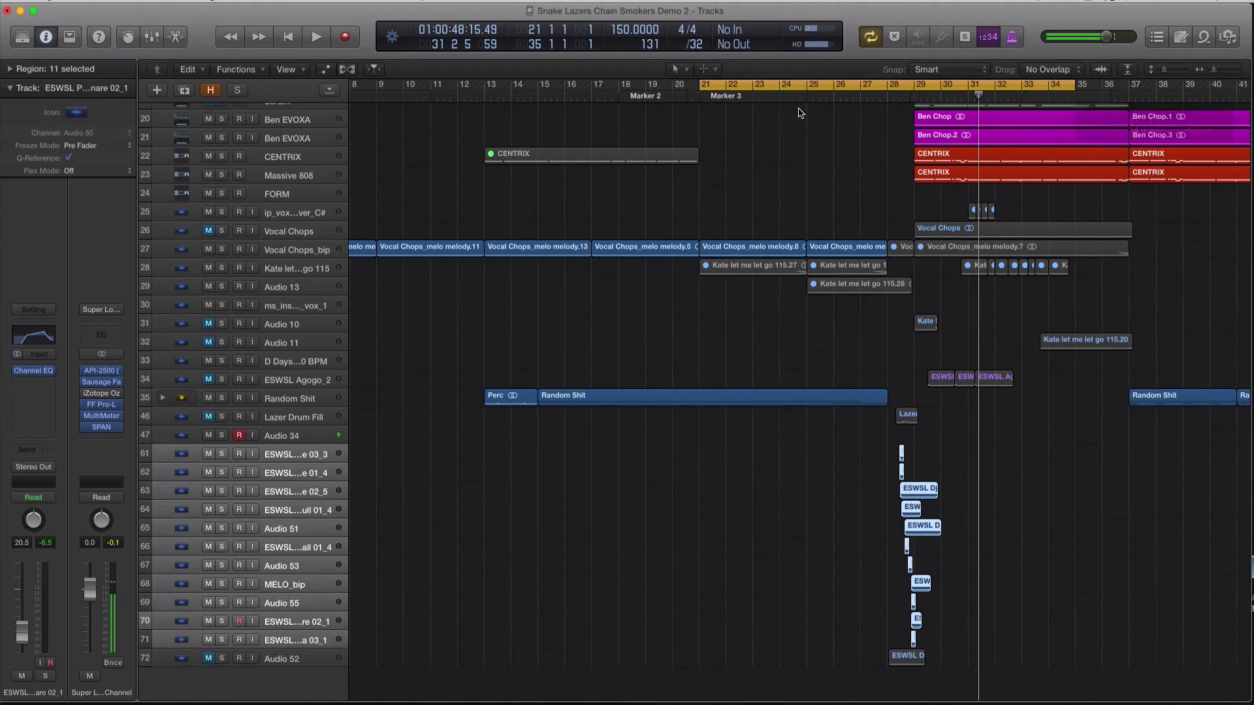
- Play the cycle through the fill and lower the selected tracks slightly, bringing Perc Trash Snare 02_1 to -21.1 dB
{"action": "key", "text": "space"}
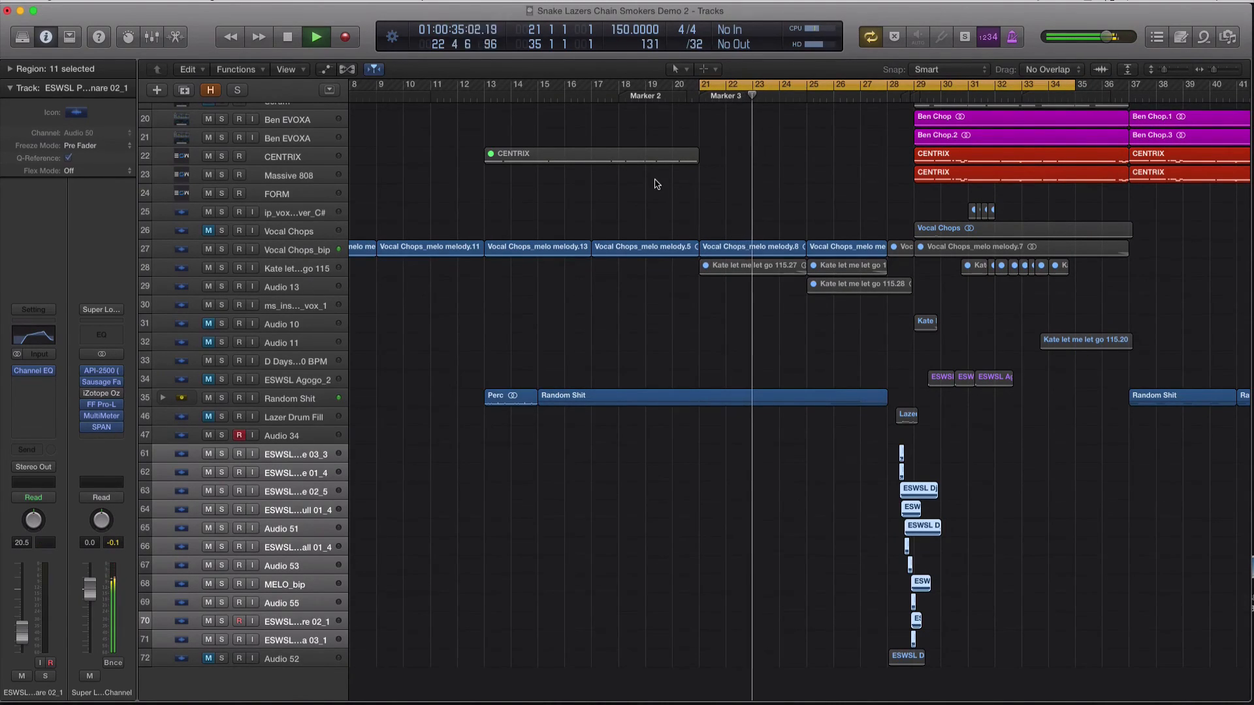
{"action": "key", "text": "super+Down"}
{"action": "key", "text": "super+Down"}
{"action": "key", "text": "super+Down"}
{"action": "key", "text": "super+Down"}
{"action": "key", "text": "super+Right"}
{"action": "key", "text": "super+Right"}
{"action": "key", "text": "super+Right"}
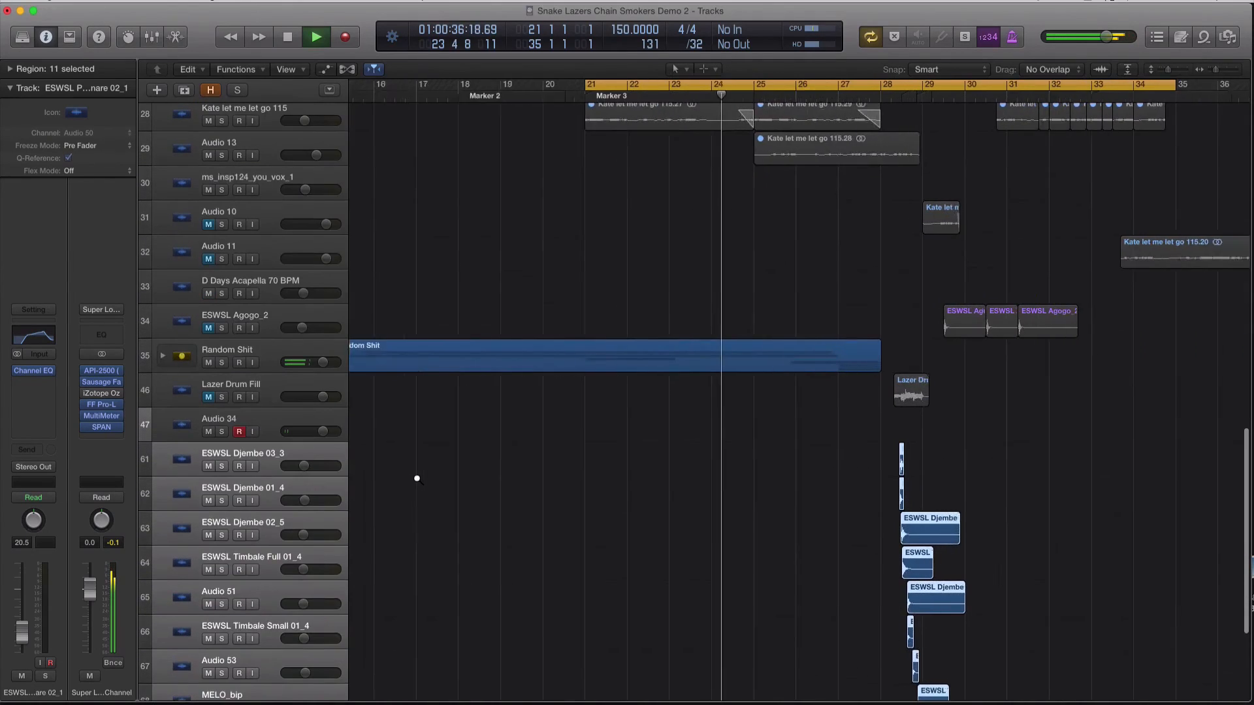
{"action": "scroll", "coordinate": [421, 487], "scroll_direction": "down", "scroll_amount": 5}
{"action": "mouse_move", "coordinate": [297, 586]}
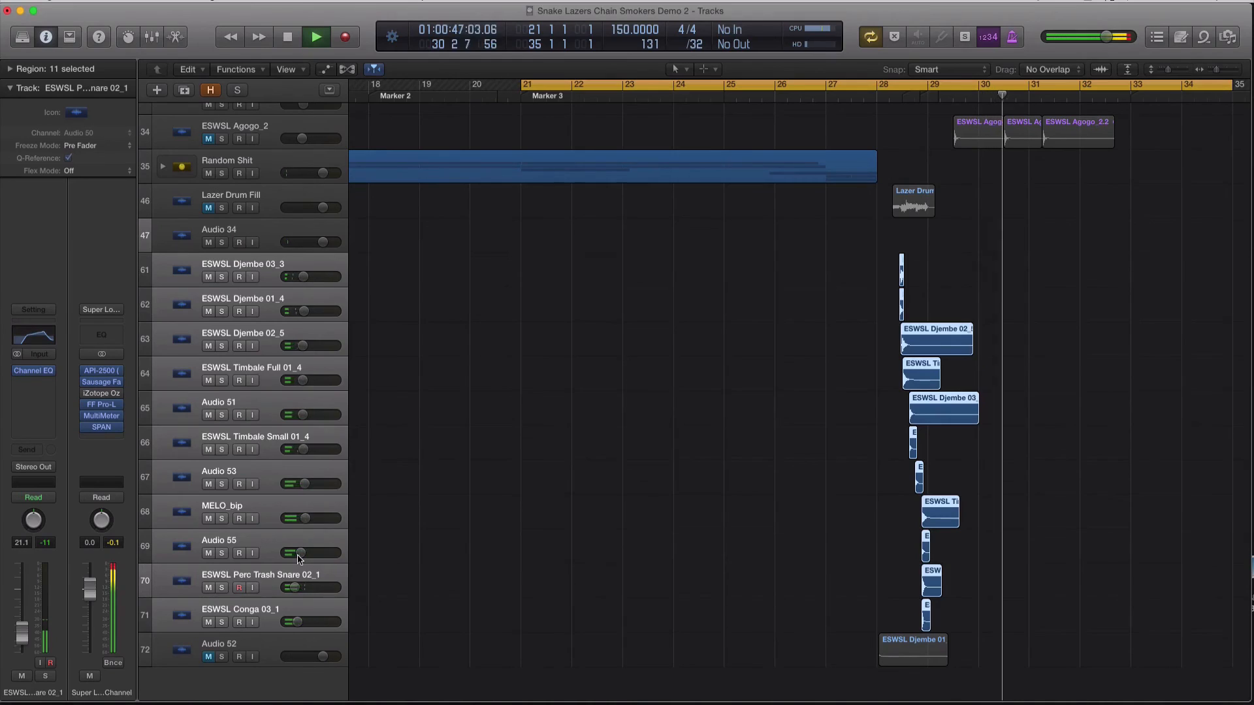
{"action": "key", "text": "space"}
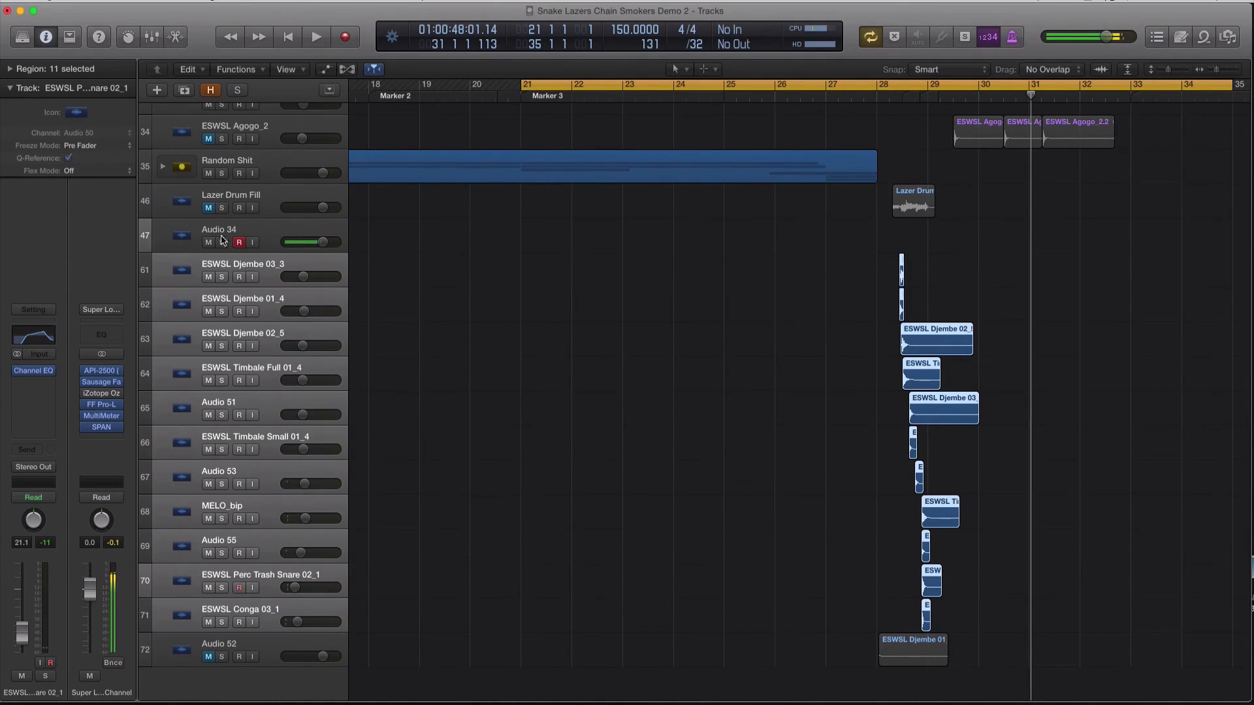
- Clear the multi-track selection, select the MELO_bip track alone and lower the system volume
{"action": "left_click", "coordinate": [264, 247]}
{"action": "left_click", "coordinate": [272, 268]}
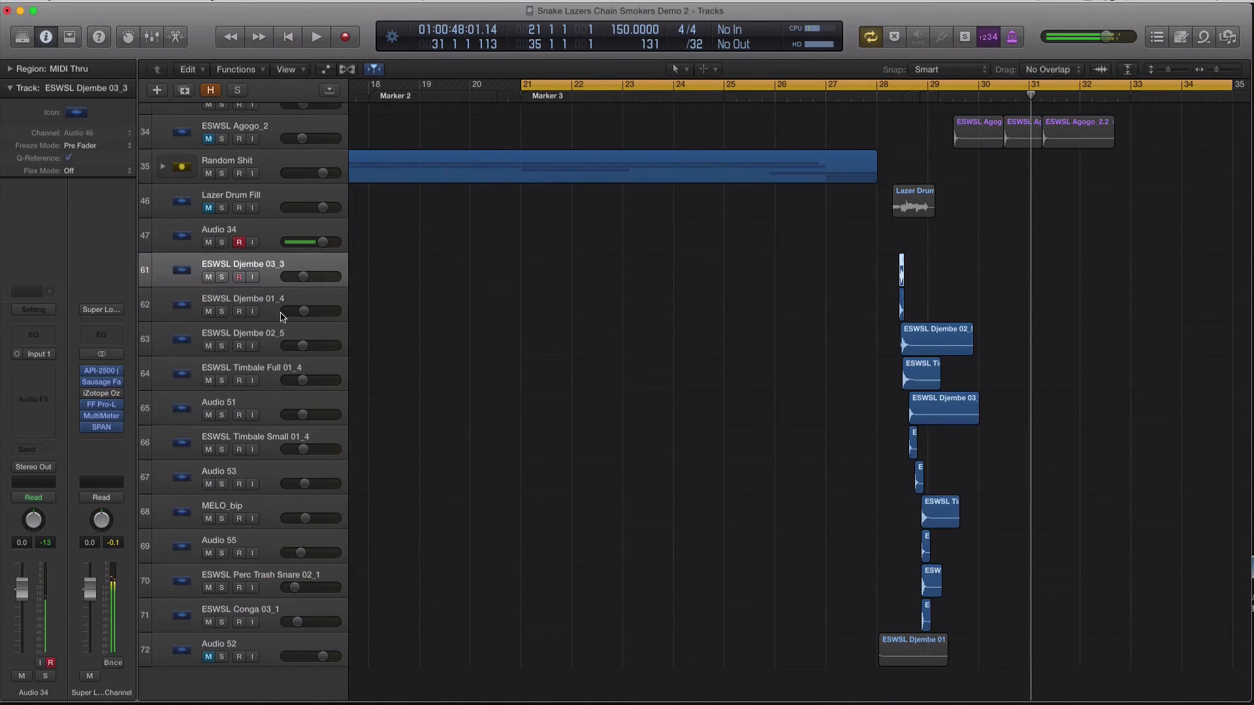
{"action": "left_click", "coordinate": [295, 473]}
{"action": "left_click", "coordinate": [277, 512]}
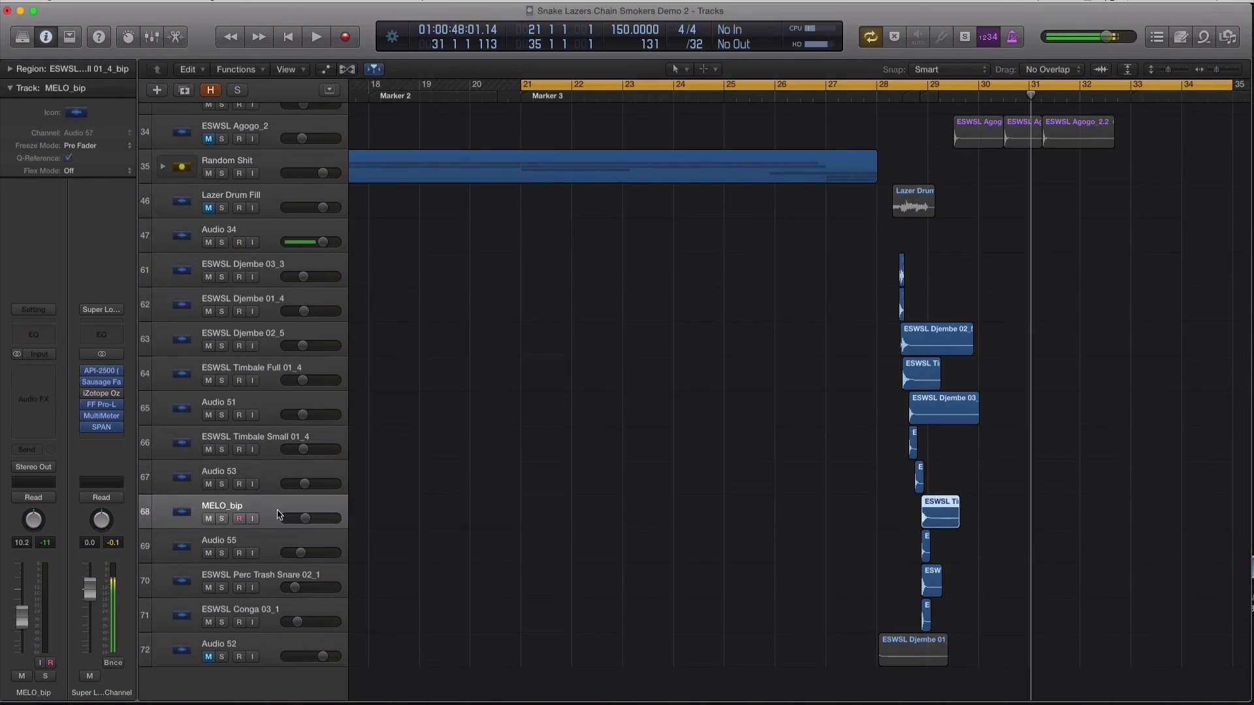
{"action": "key", "text": "XF86AudioLowerVolume"}
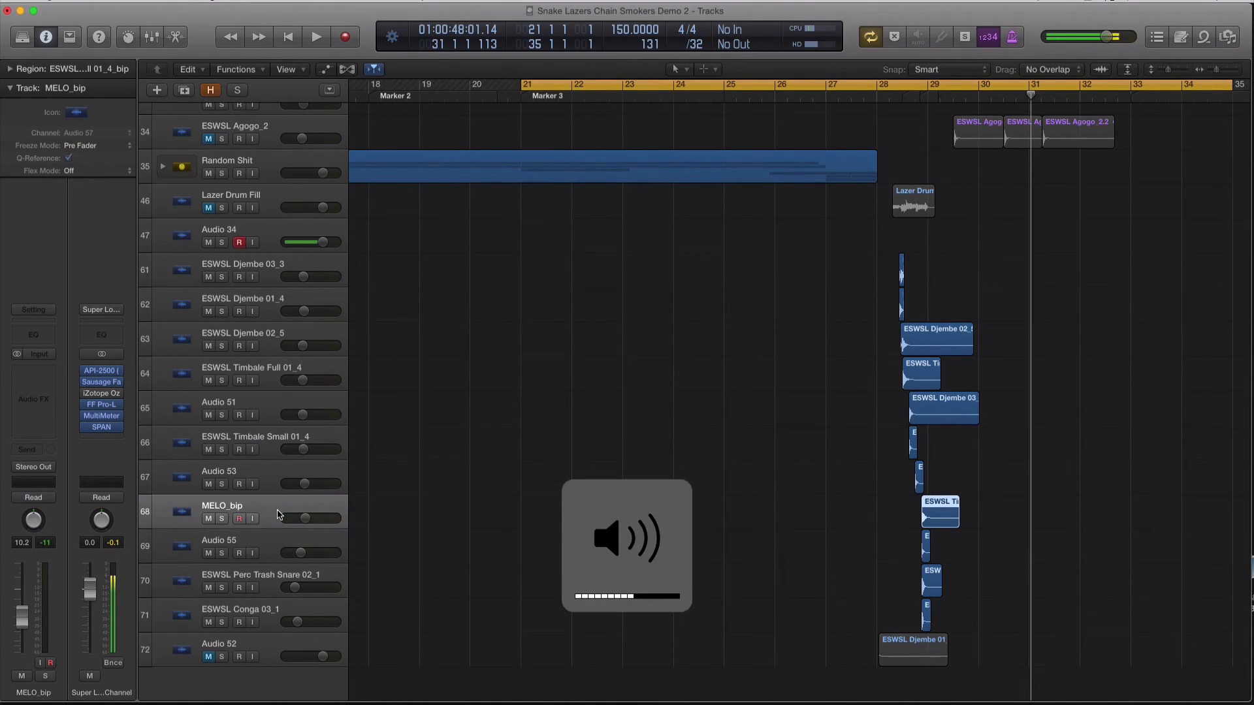